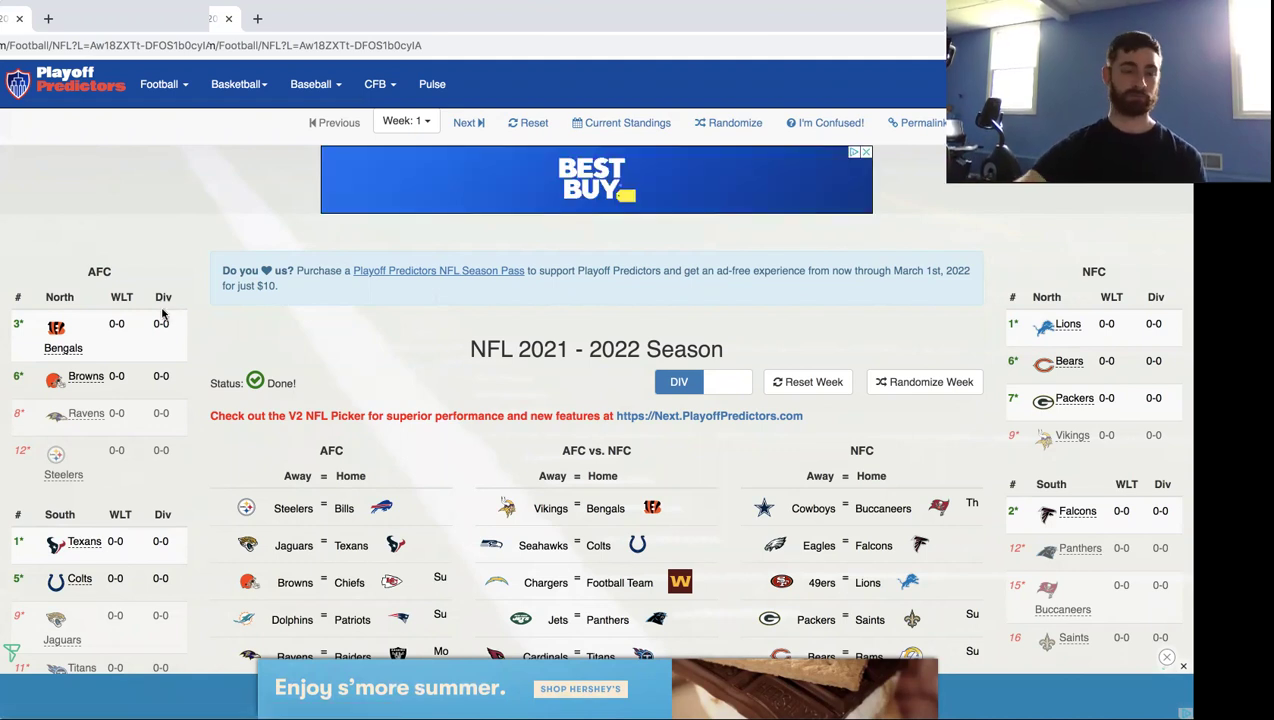
Open the Cincinnati Bengals' schedule and pick the Vikings in week 1, Bengals in weeks 2 and 4, and Steelers in week 3.
scroll(130, 336, "down", 1)
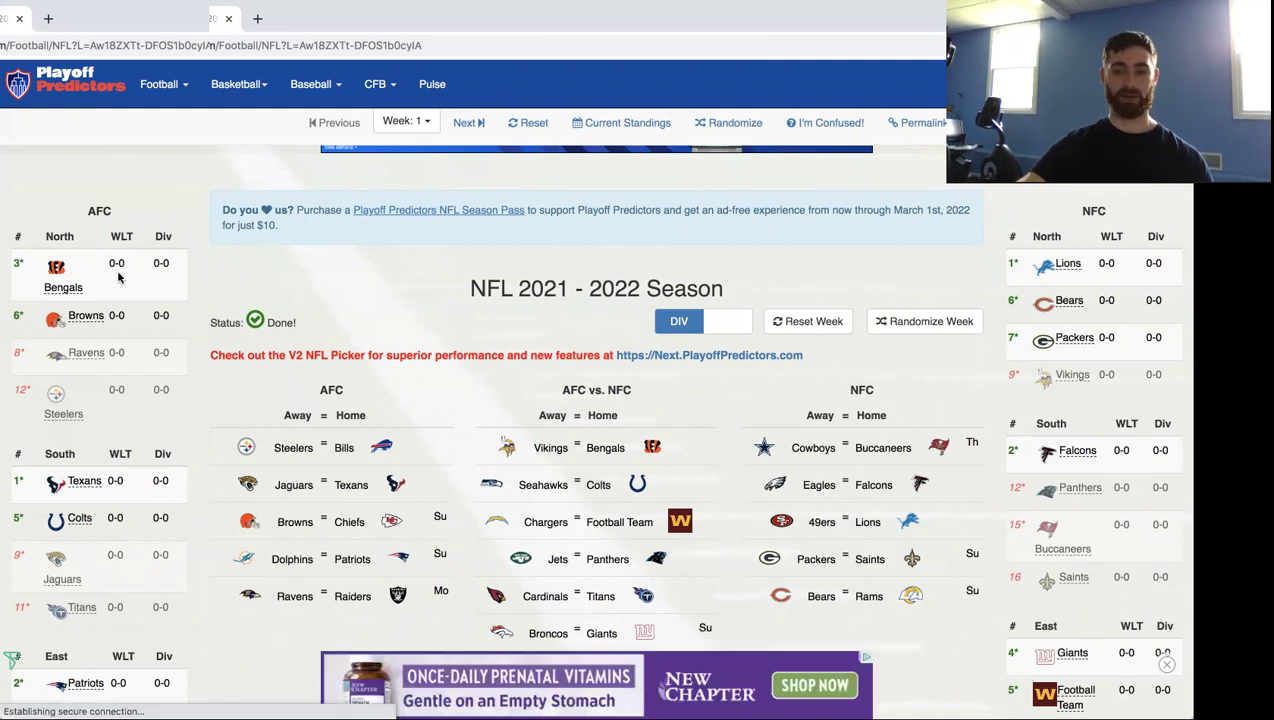
left_click(64, 272)
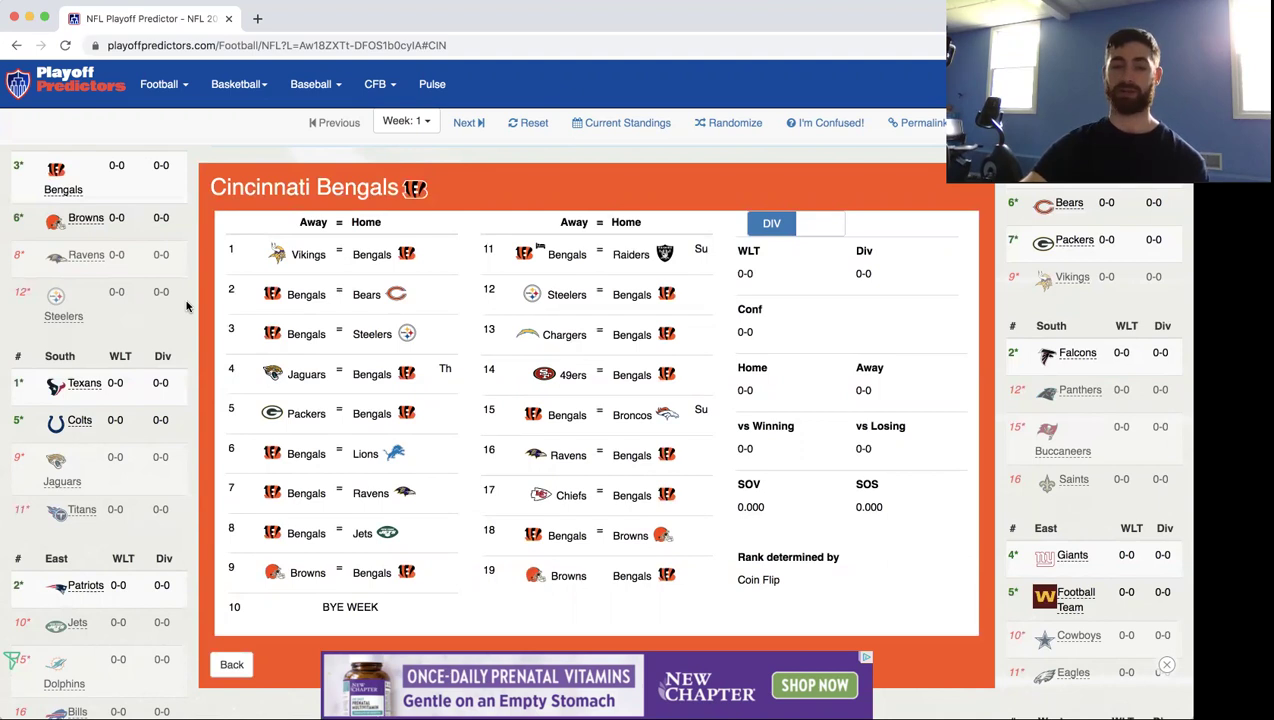
left_click(288, 258)
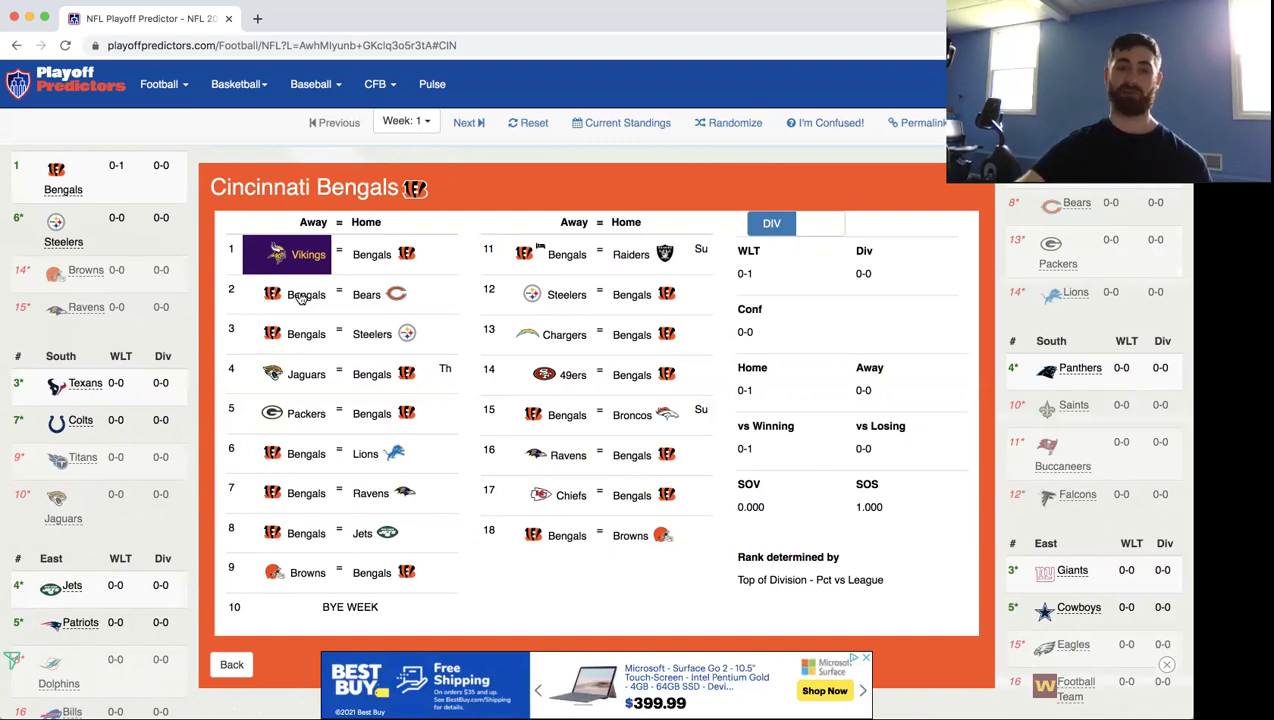
left_click(300, 297)
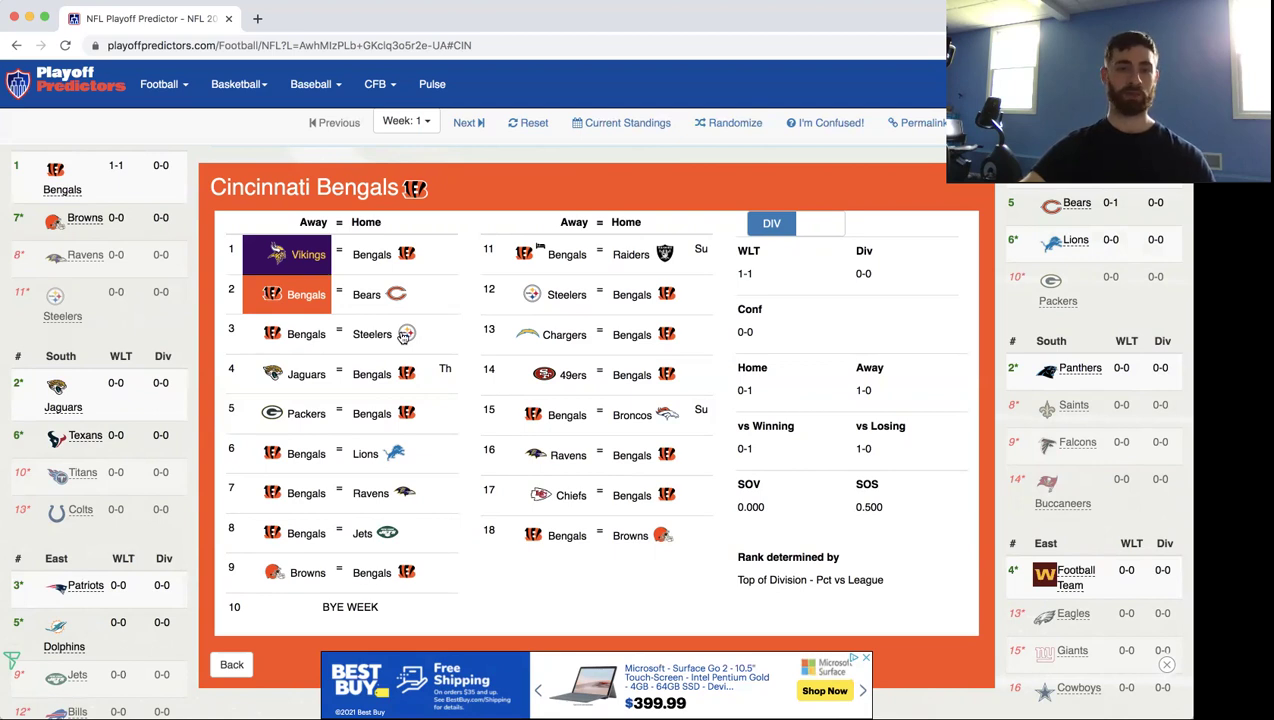
left_click(403, 337)
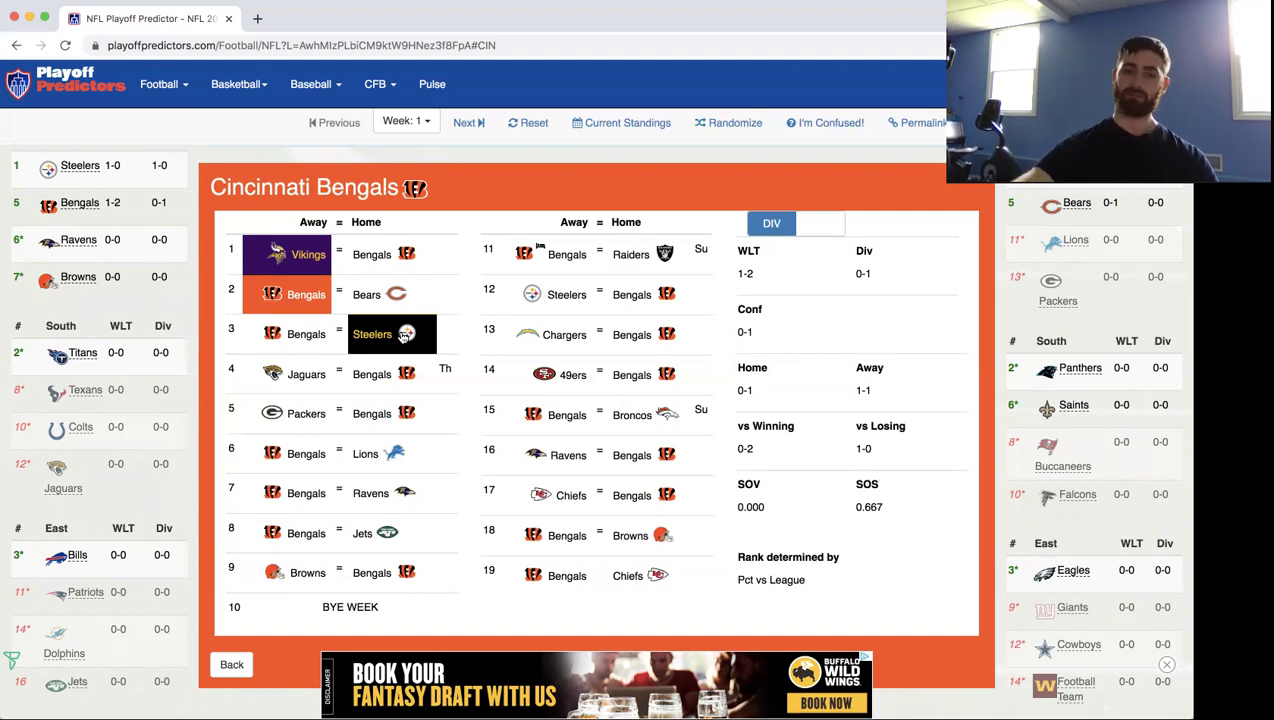
left_click(390, 379)
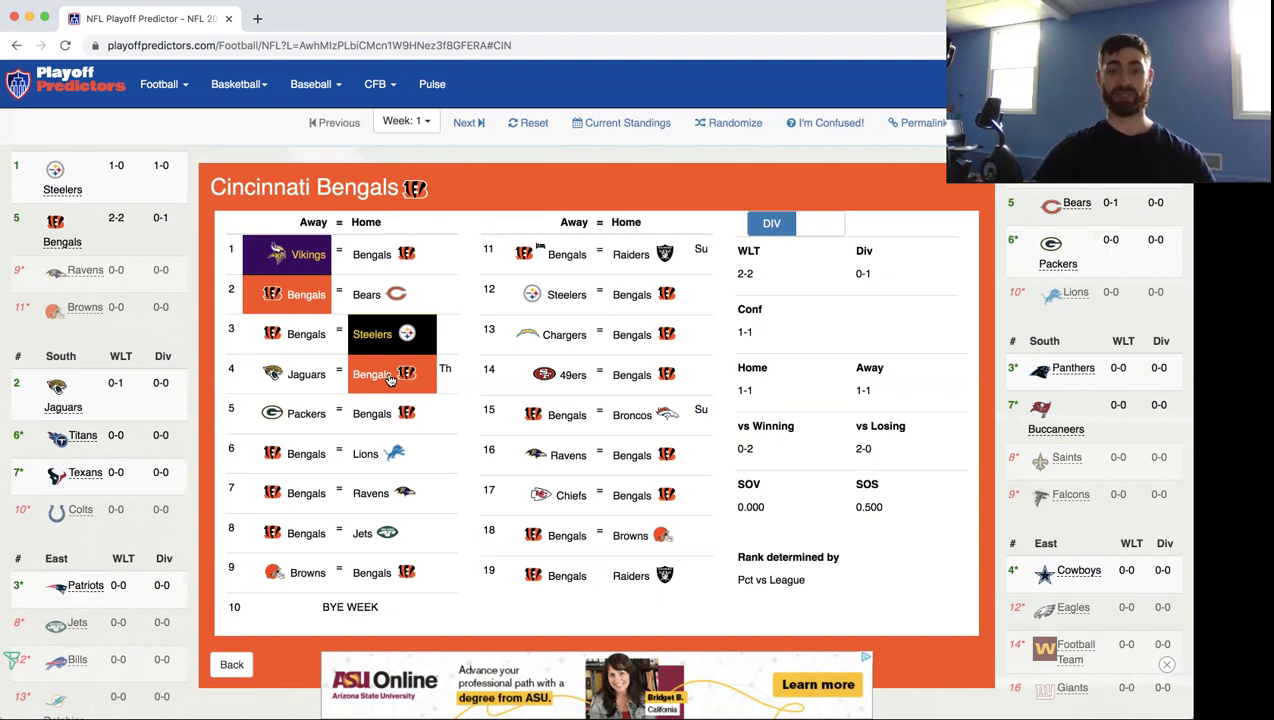
Pick the Bengals' week 5 to 9 winners: Packers, Bengals over Lions, Ravens, Bengals over Jets, and Browns.
left_click(307, 422)
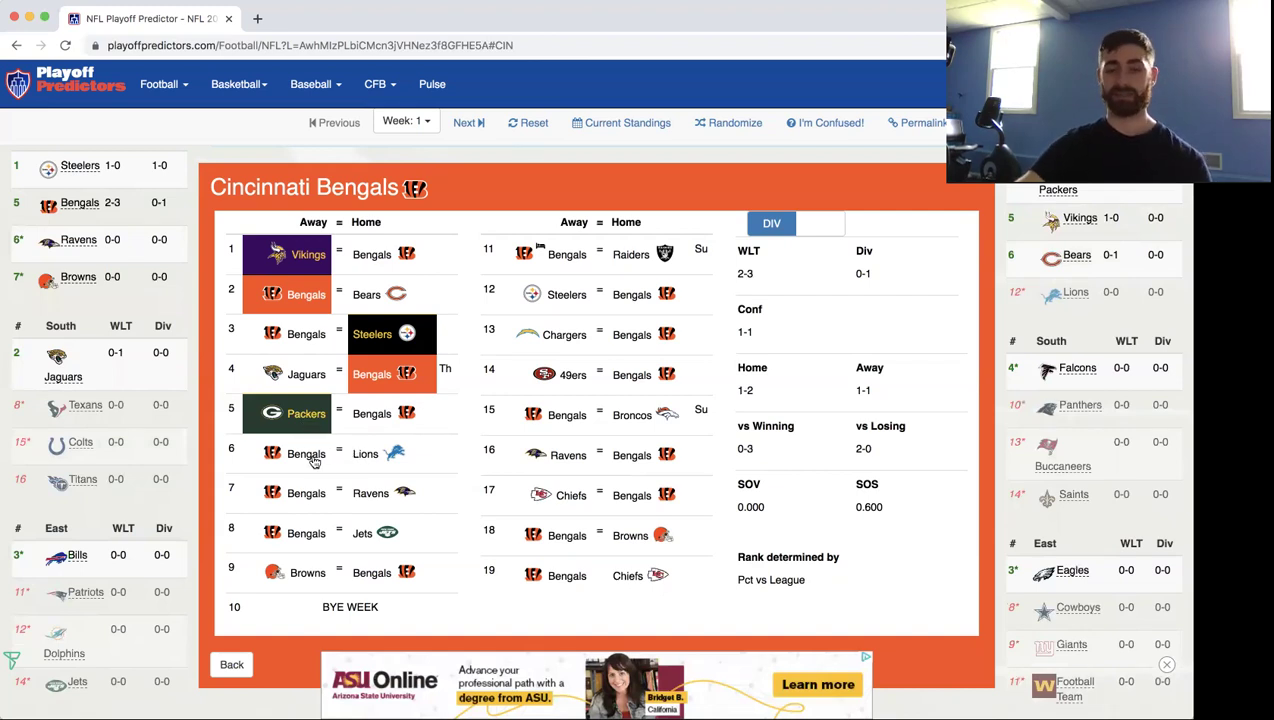
left_click(314, 460)
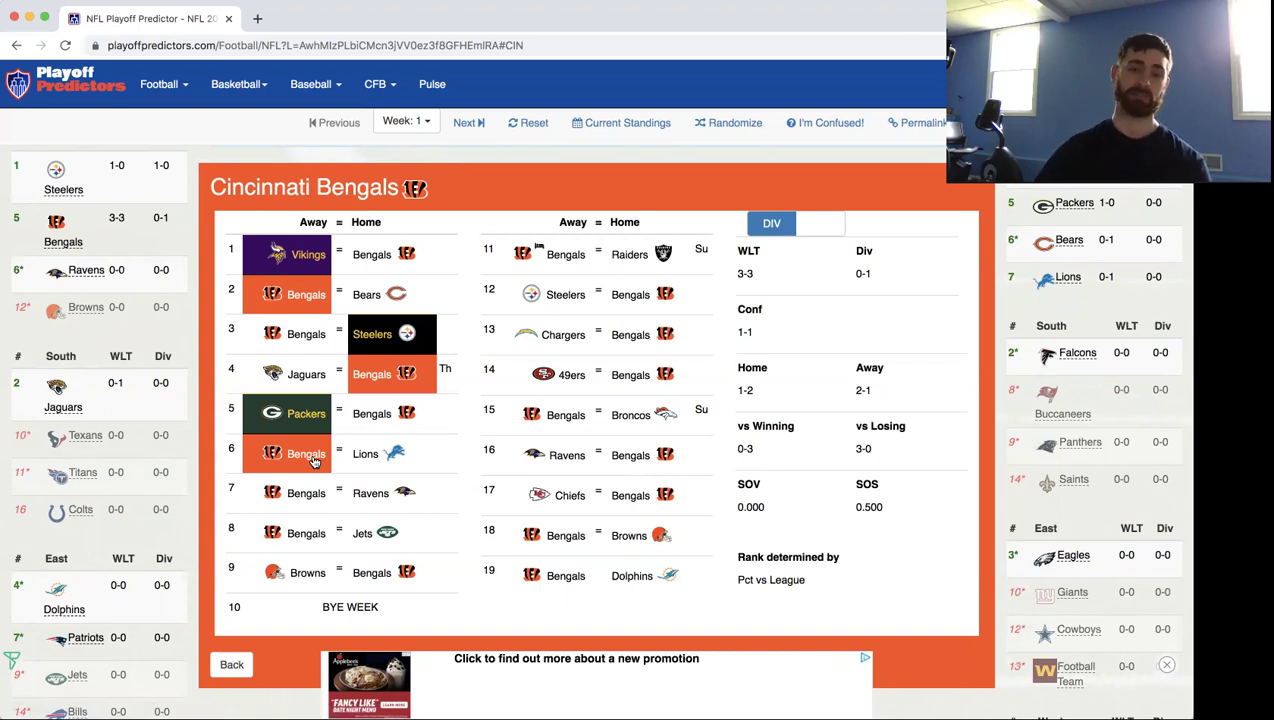
left_click(389, 490)
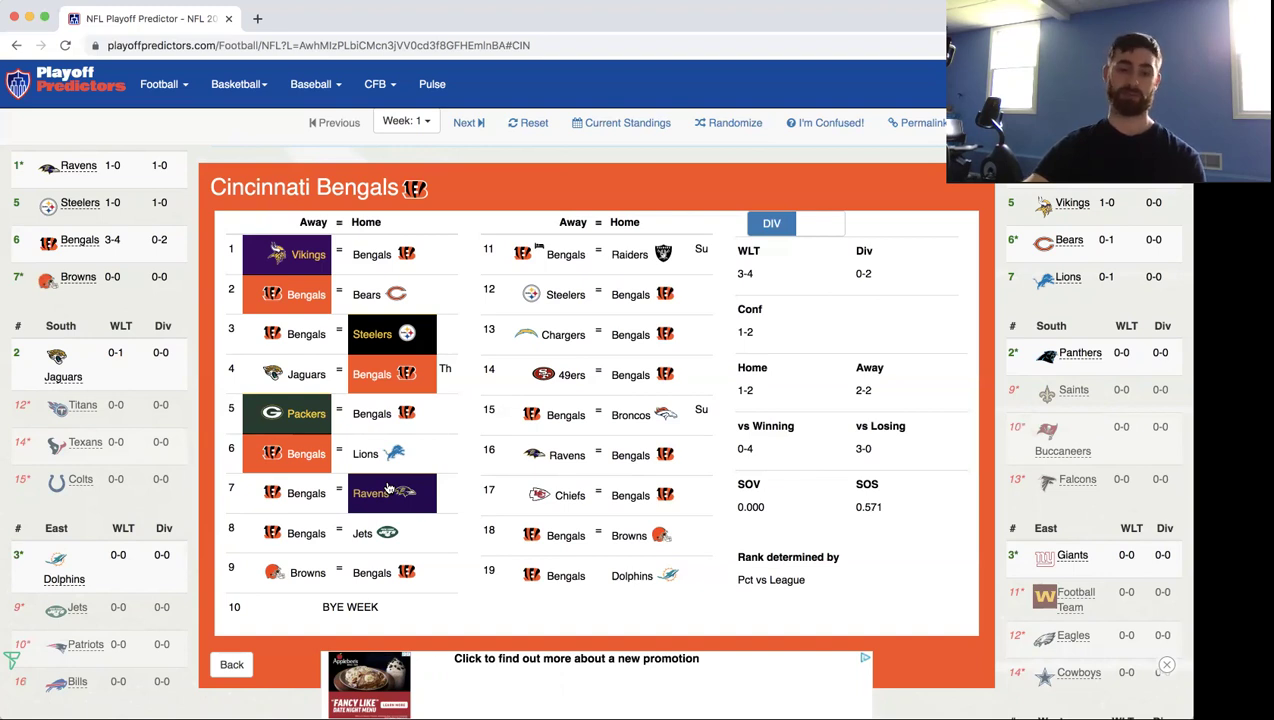
left_click(321, 537)
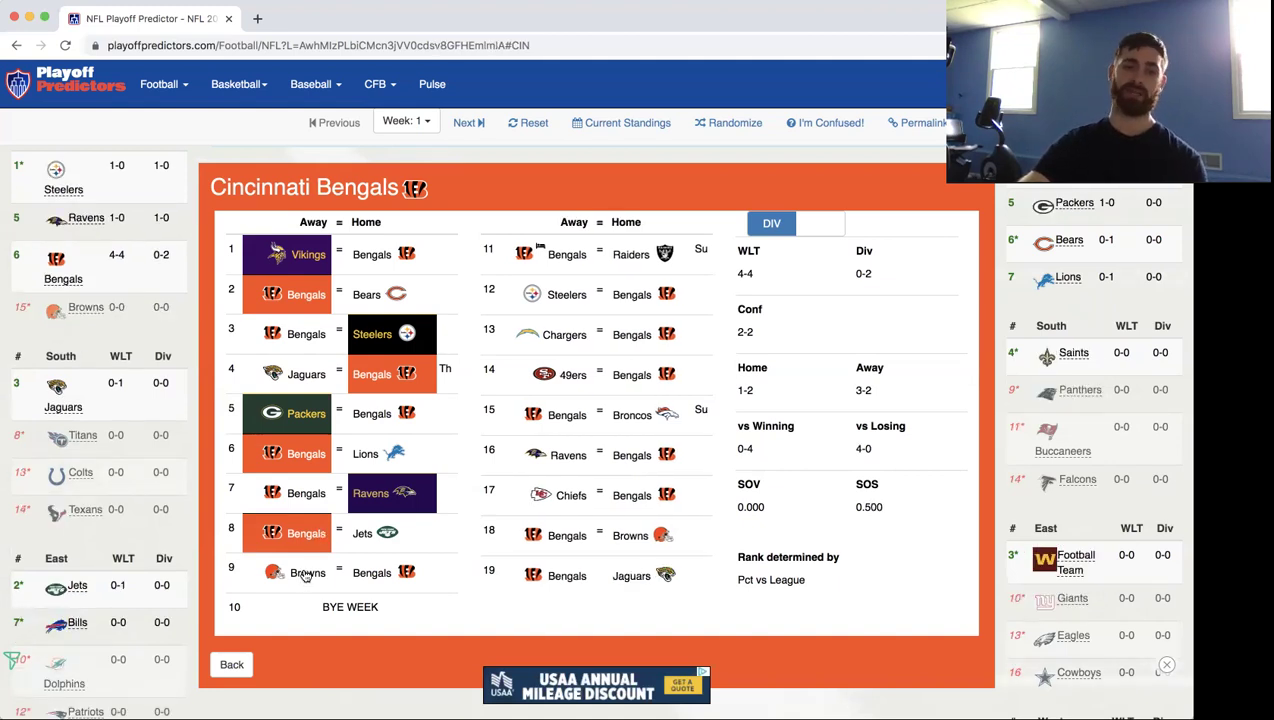
left_click(305, 575)
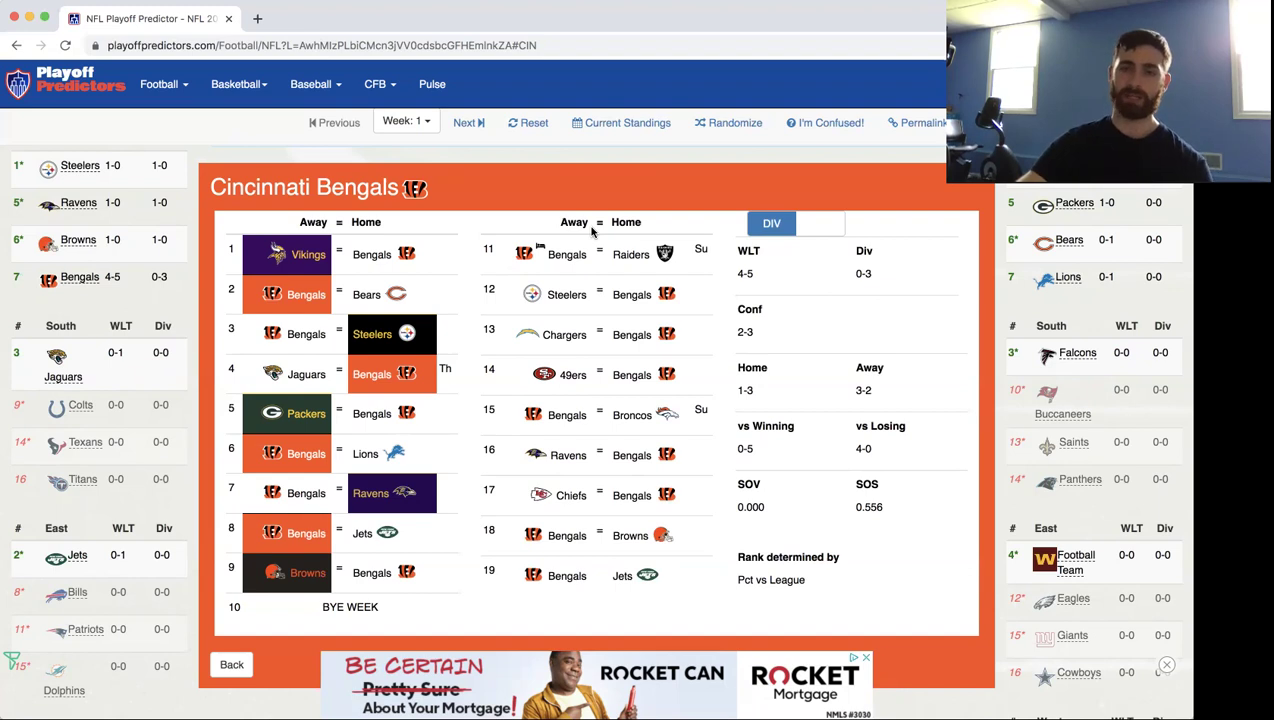
Pick the Raiders in week 11, the Bengals over the Steelers in week 12, and the Chargers in week 13.
left_click(641, 266)
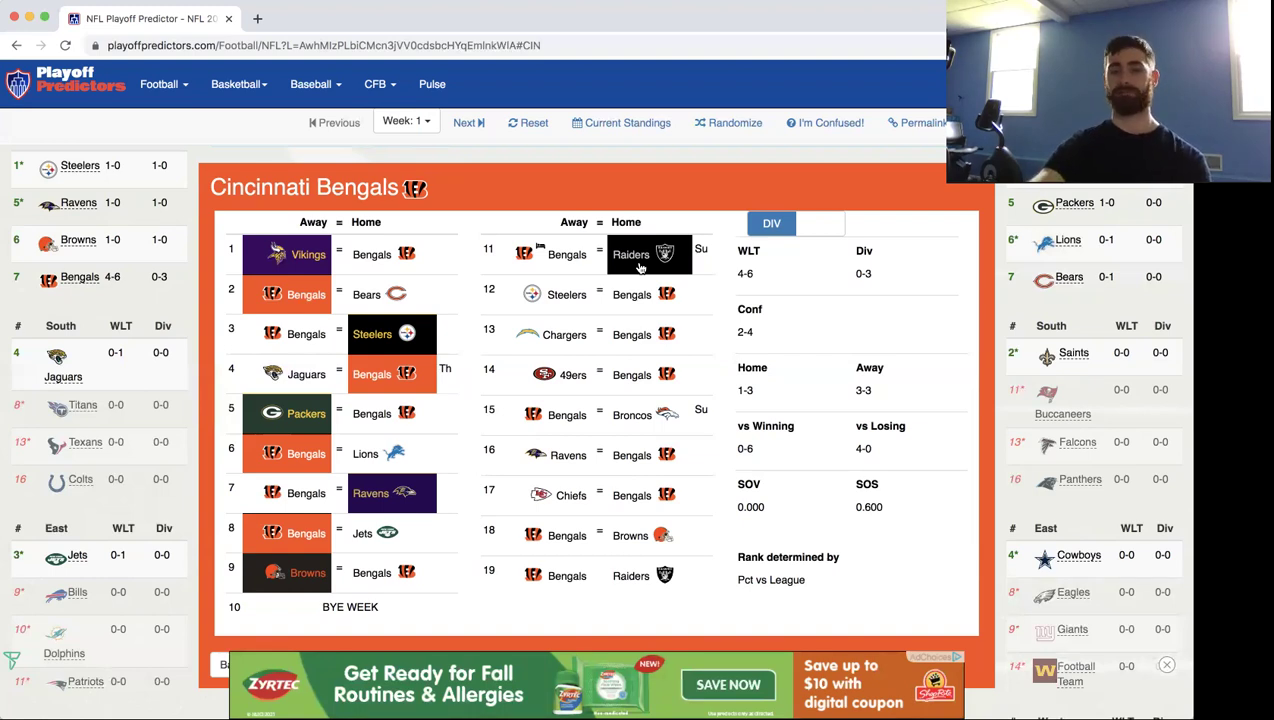
left_click(558, 293)
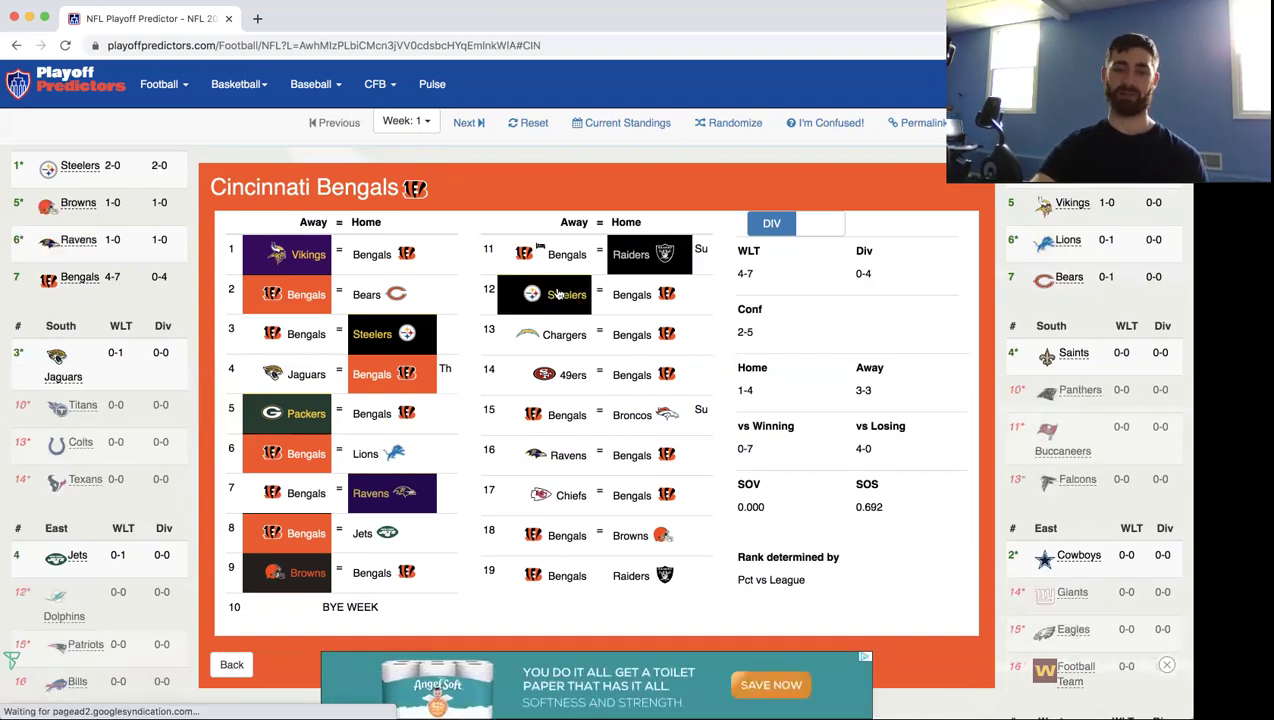
left_click(616, 295)
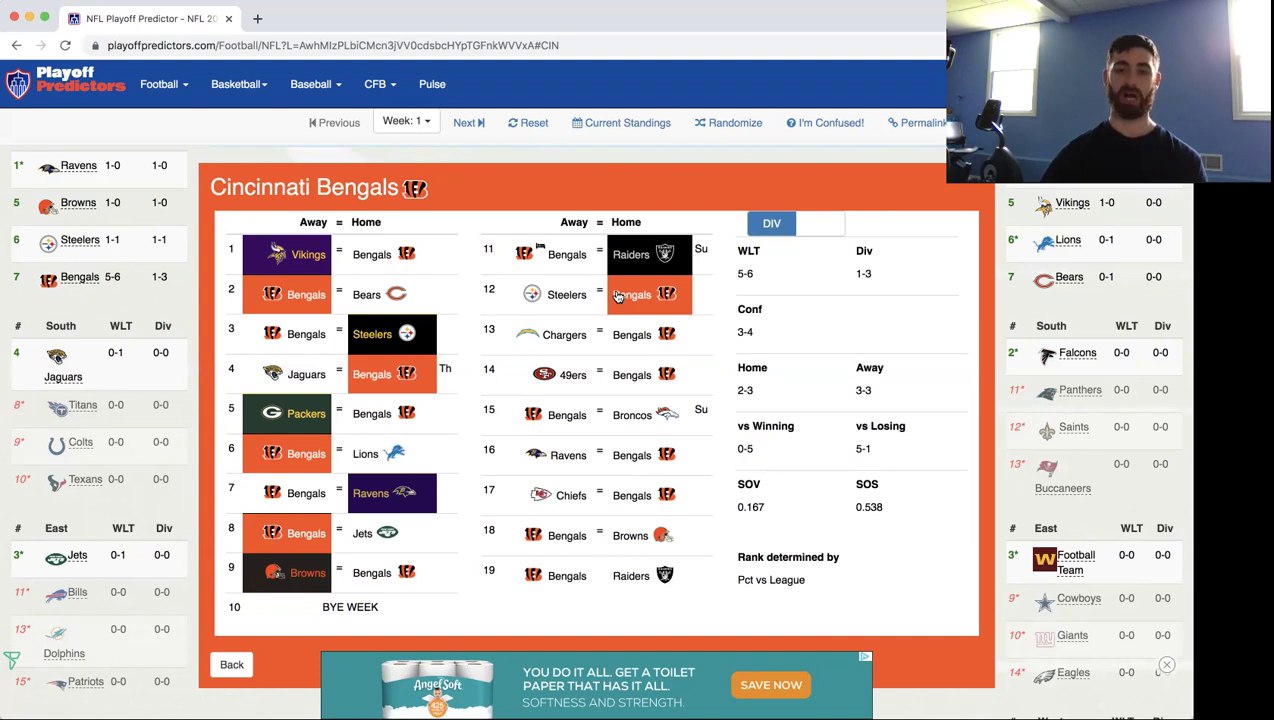
left_click(565, 336)
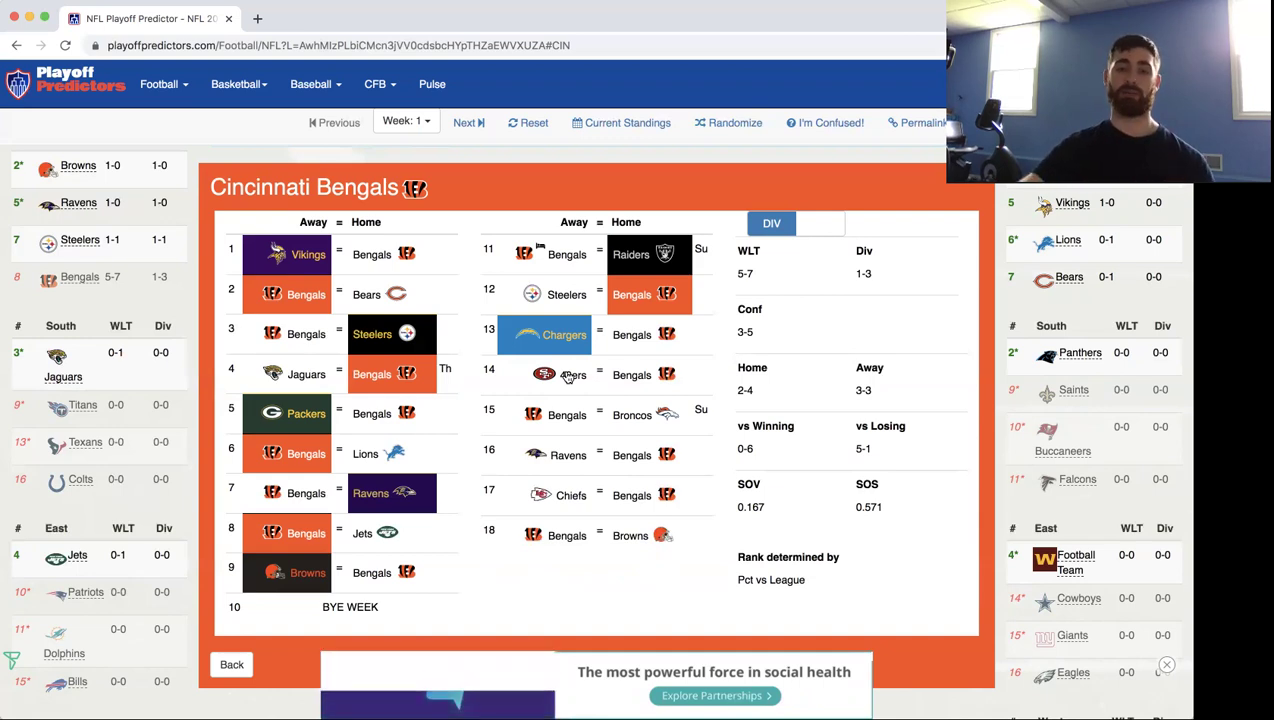
Pick the Bengals' opponents to win weeks 14 to 18: 49ers, Broncos, Ravens, Chiefs, and Browns.
left_click(568, 376)
left_click(659, 426)
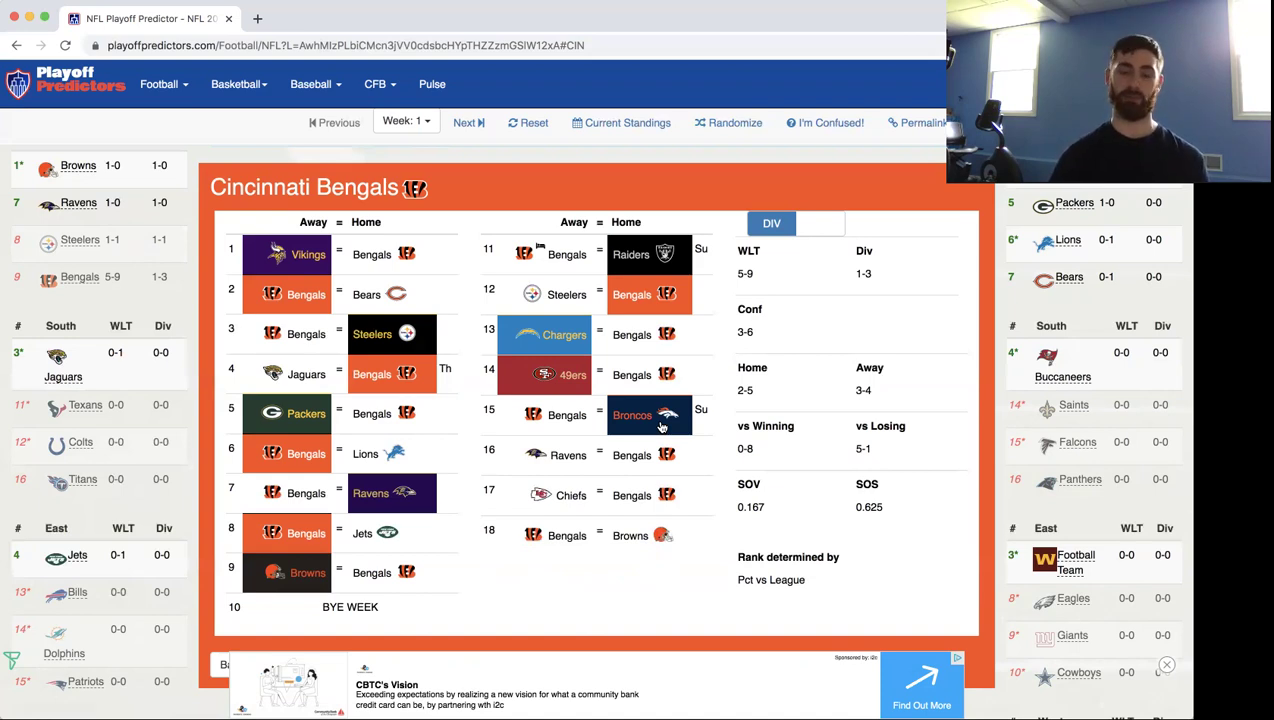
left_click(578, 447)
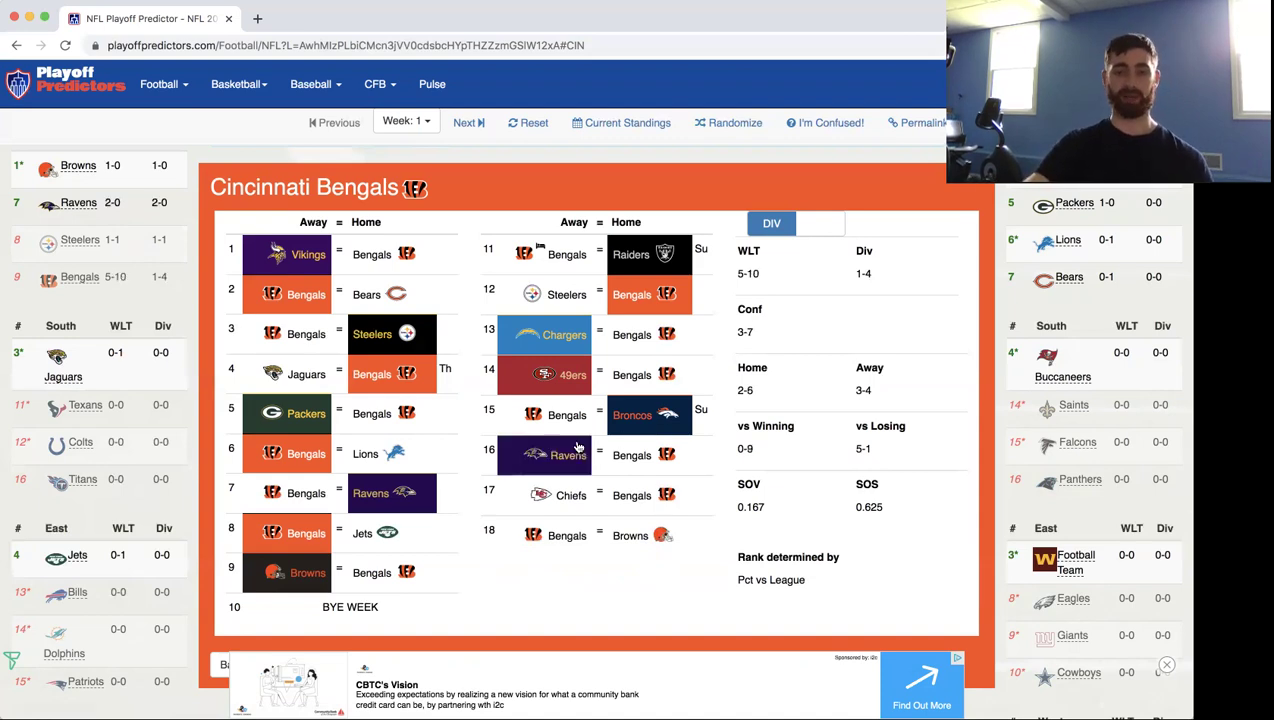
left_click(567, 494)
left_click(667, 541)
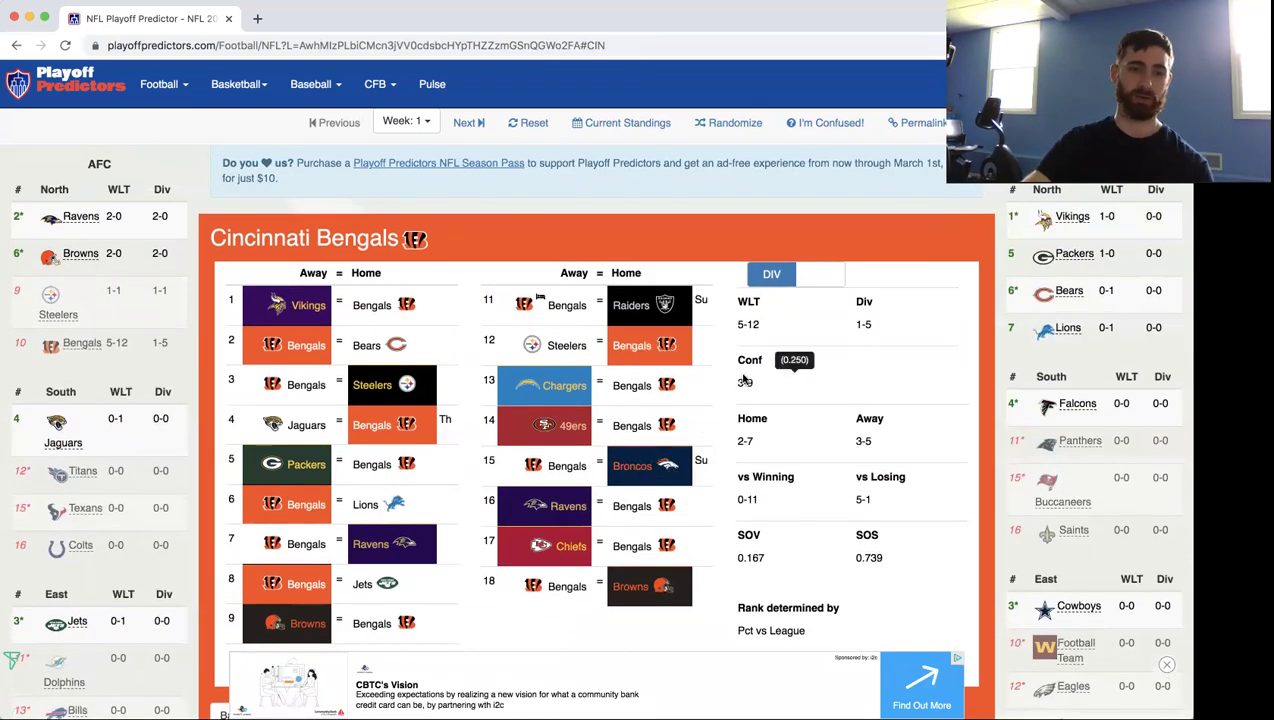
Open the Baltimore Ravens' schedule from the AFC North standings.
scroll(896, 314, "up", 1)
scroll(904, 310, "down", 3)
scroll(904, 404, "up", 3)
scroll(904, 420, "down", 1)
scroll(358, 206, "up", 1)
left_click(82, 228)
scroll(221, 402, "down", 2)
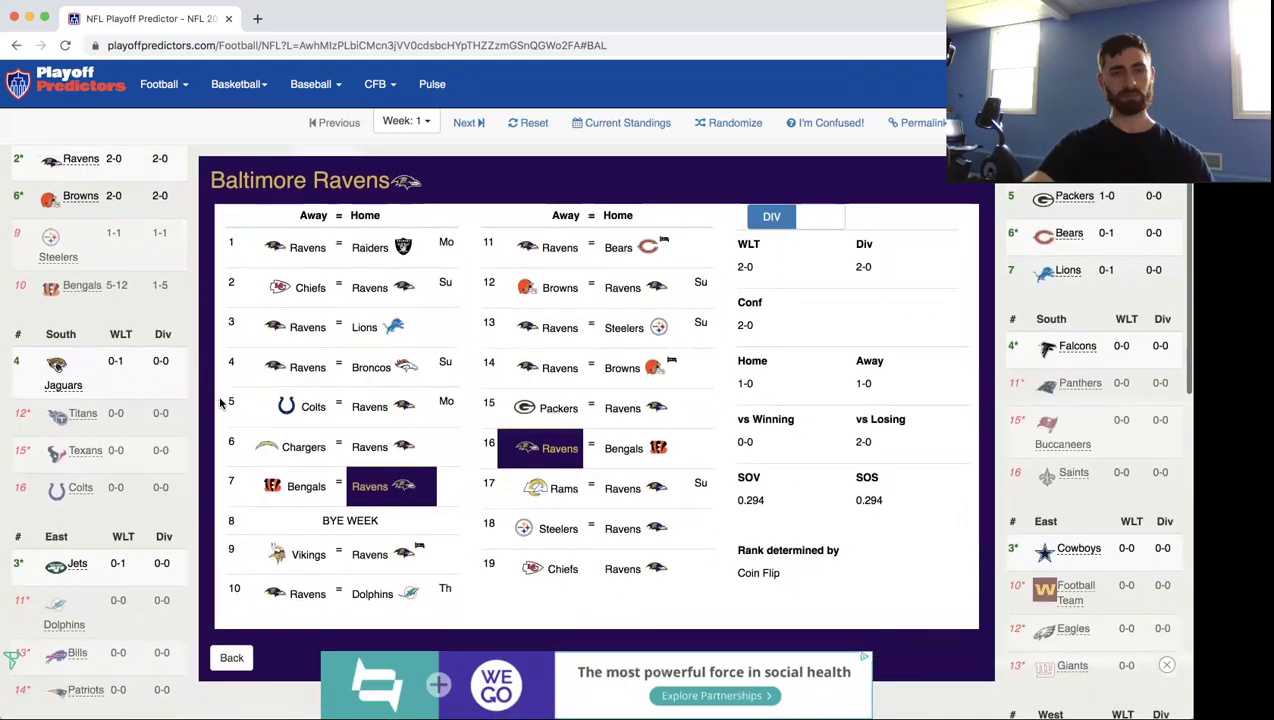
Pick the Ravens' week 1 to 4 winners: Ravens over Raiders, Chiefs, Ravens over Lions, and Broncos.
left_click(325, 249)
left_click(408, 289)
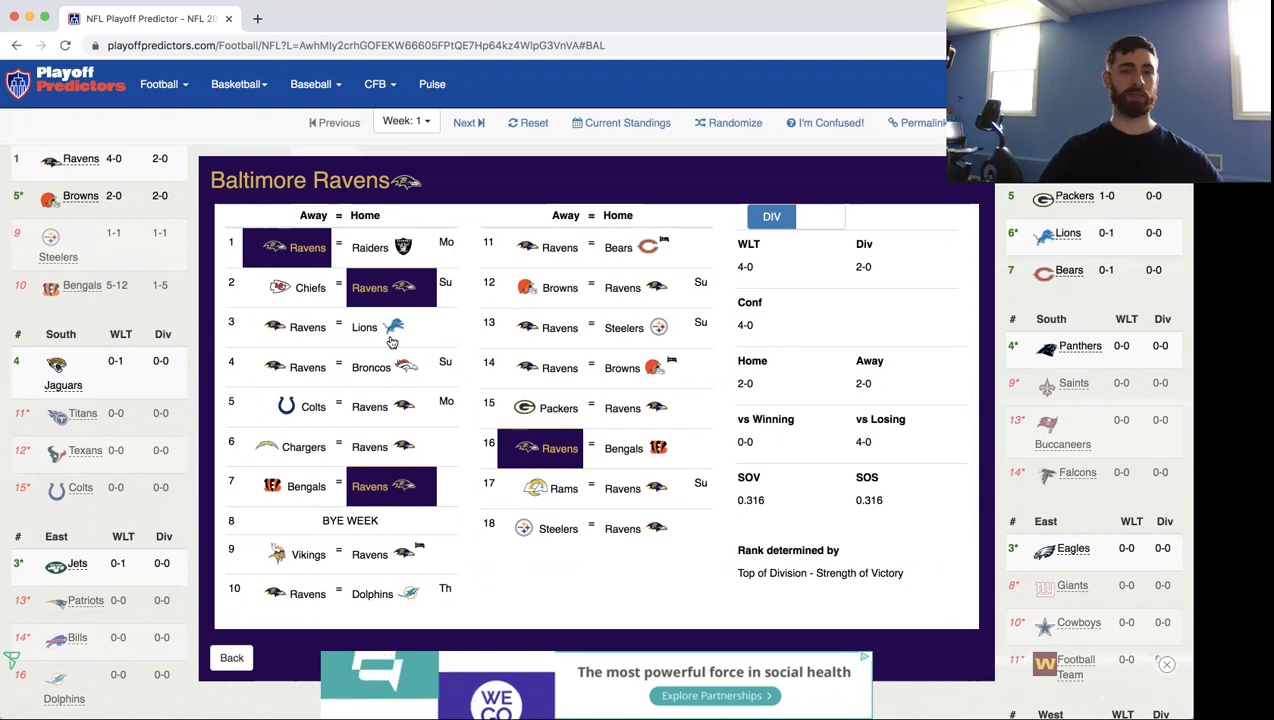
left_click(318, 343)
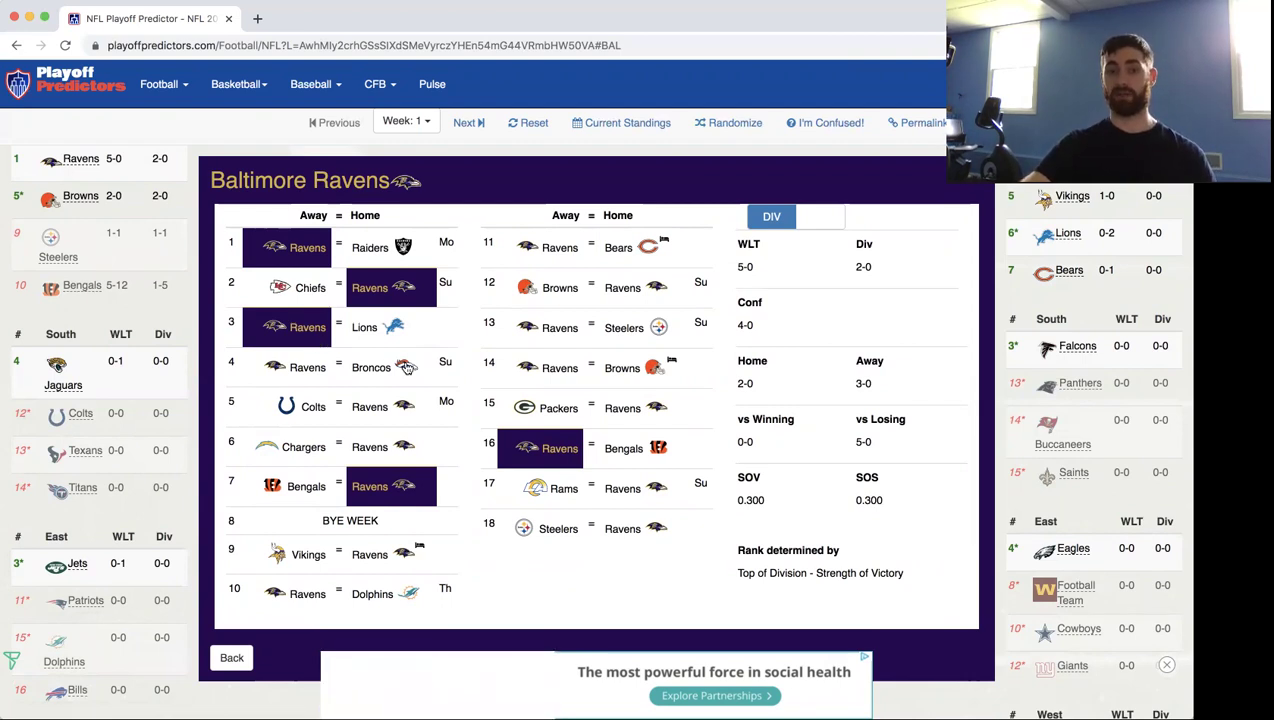
left_click(309, 287)
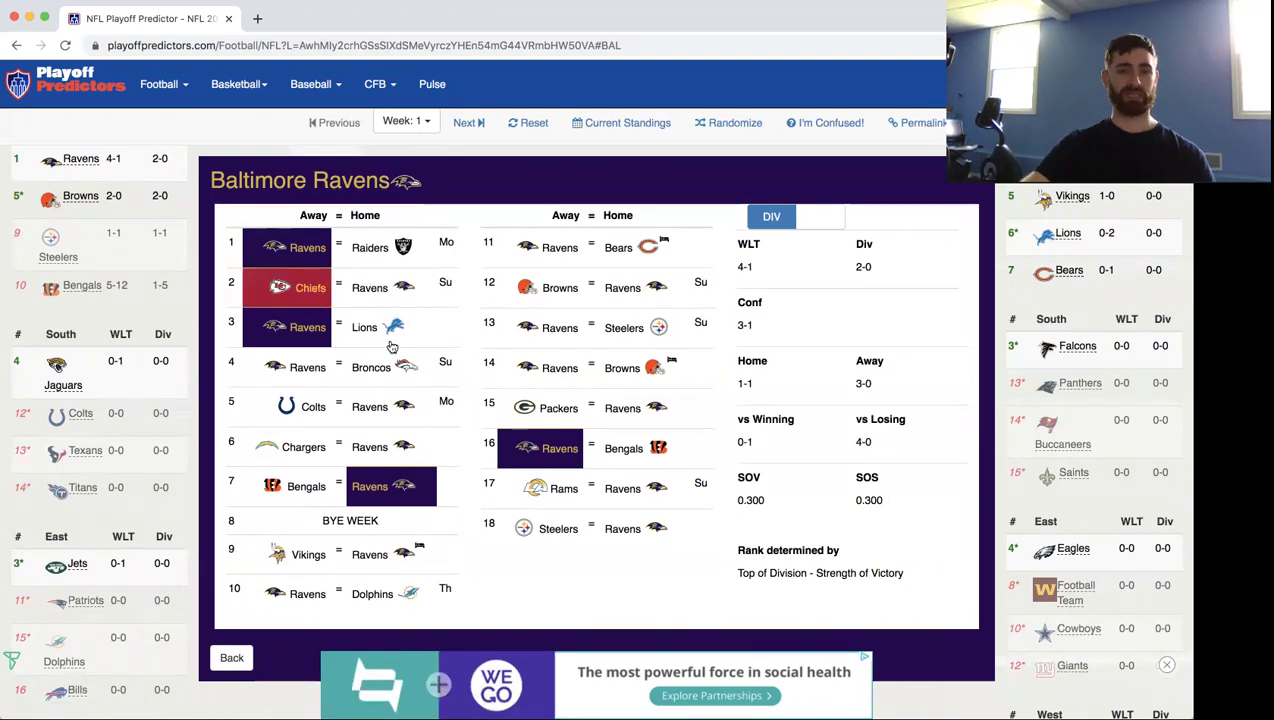
left_click(390, 370)
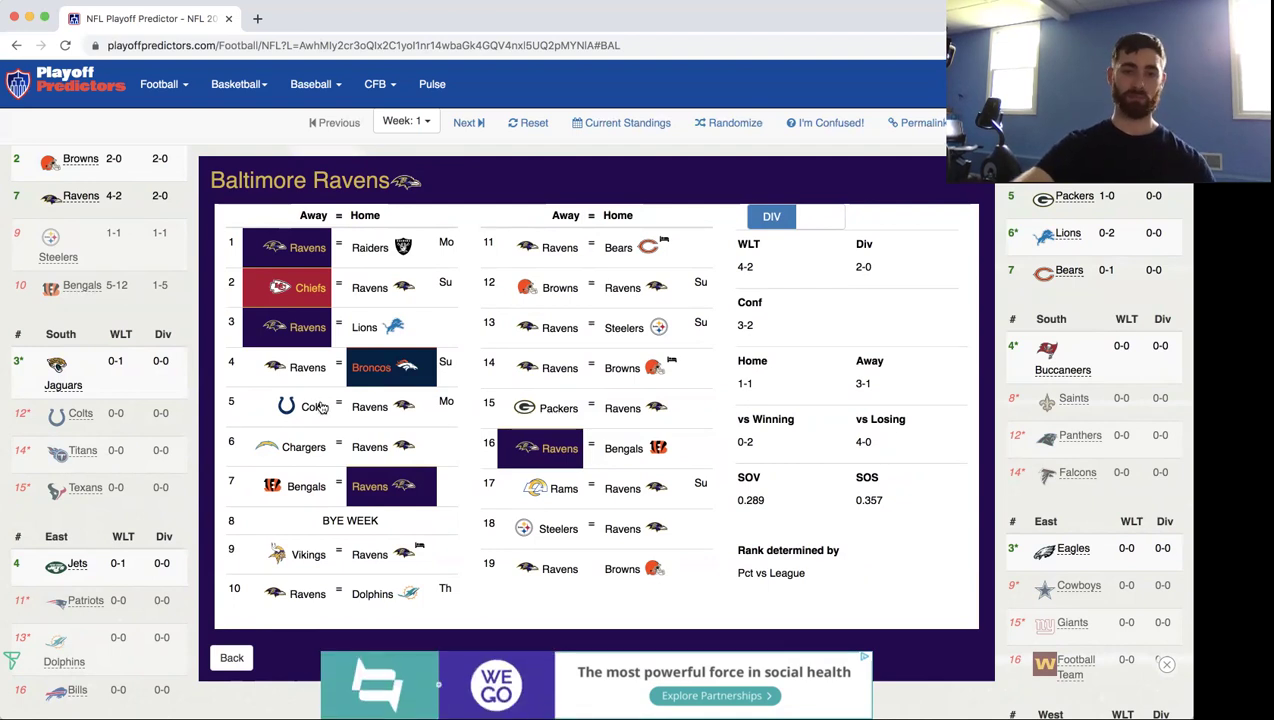
Pick the Ravens to beat the Colts in week 5, Chargers in week 6, Vikings in week 9, and Dolphins in week 10.
left_click(383, 407)
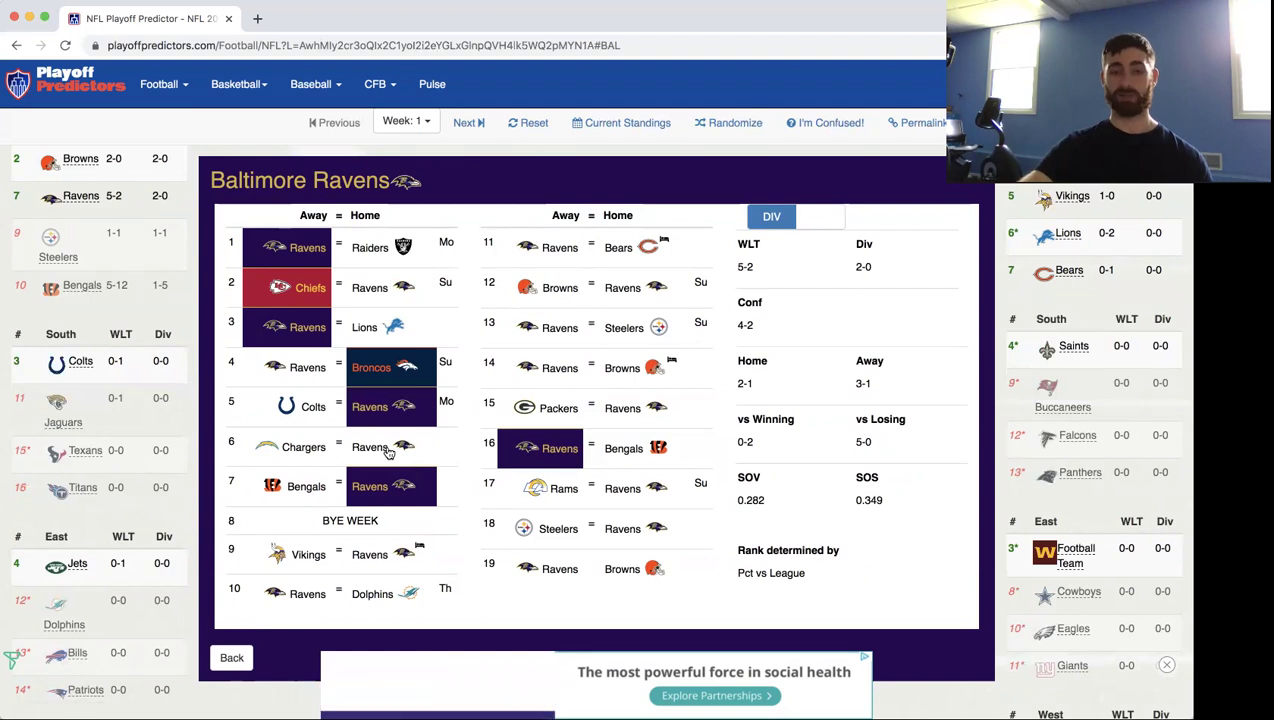
left_click(389, 453)
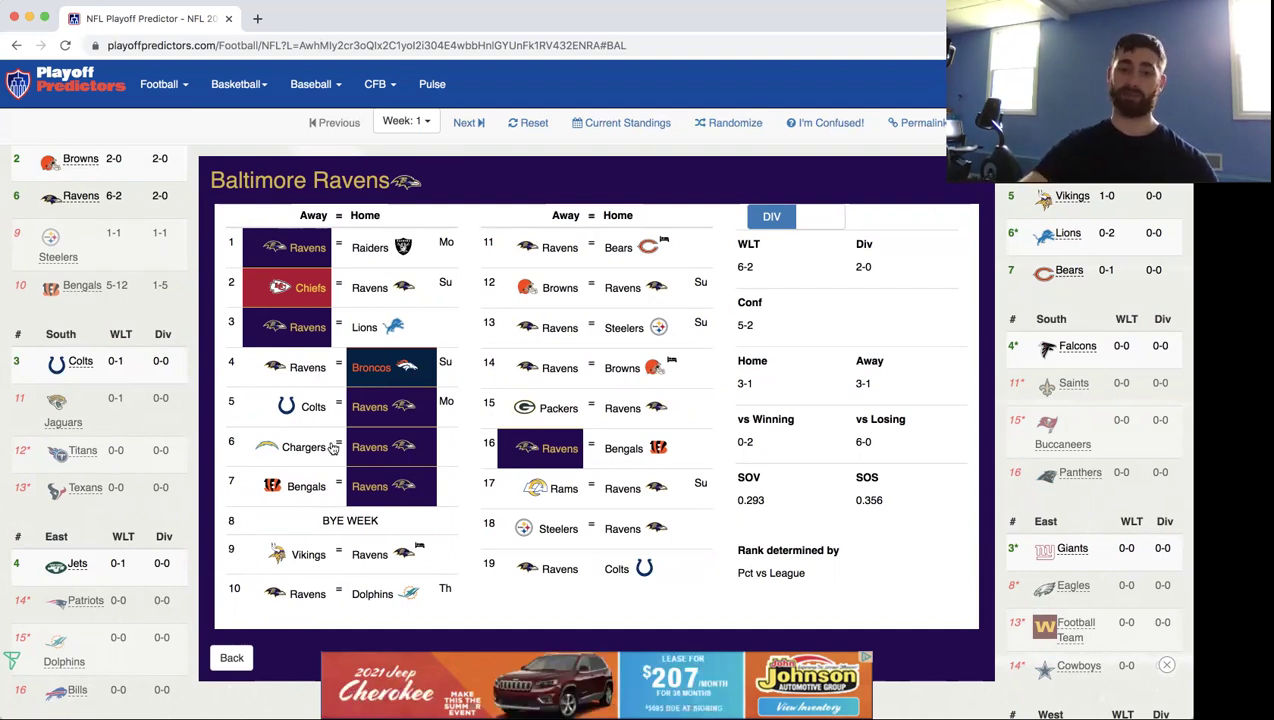
scroll(330, 447, "down", 1)
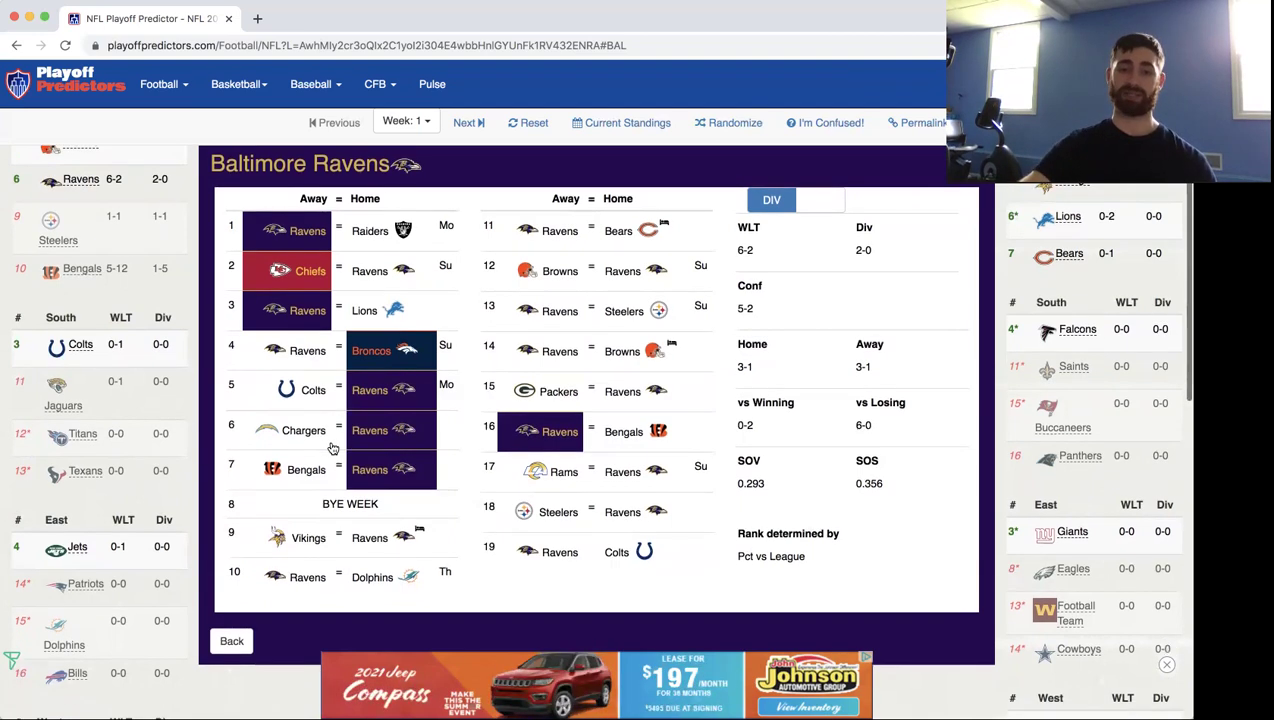
left_click(388, 540)
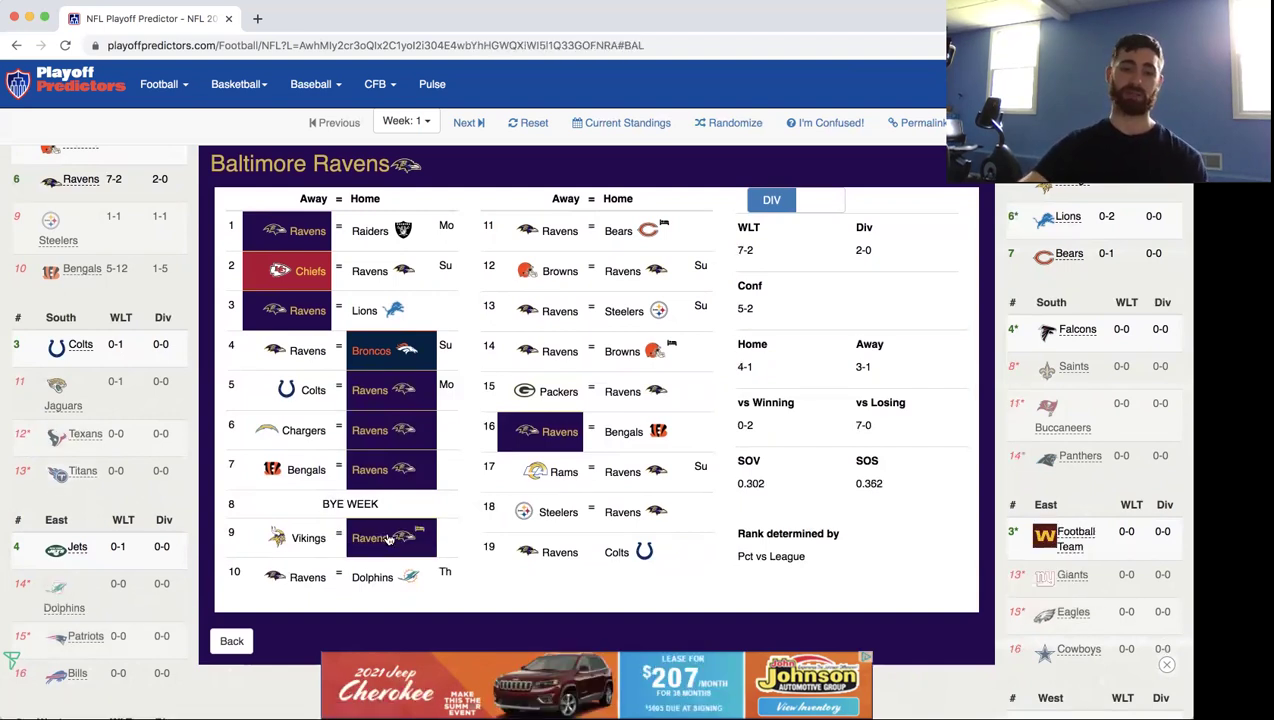
left_click(312, 575)
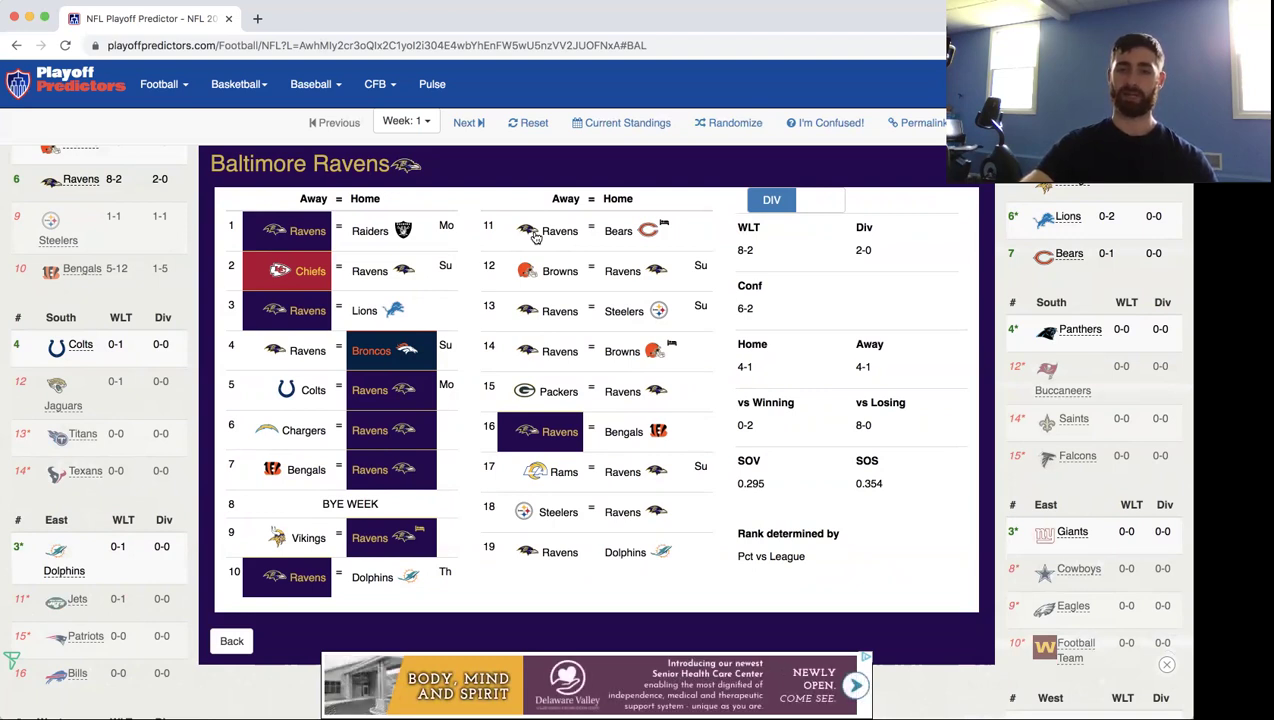
Pick the Ravens to win weeks 11 and 12, the Steelers to win week 13, and the Browns to win week 14.
left_click(535, 236)
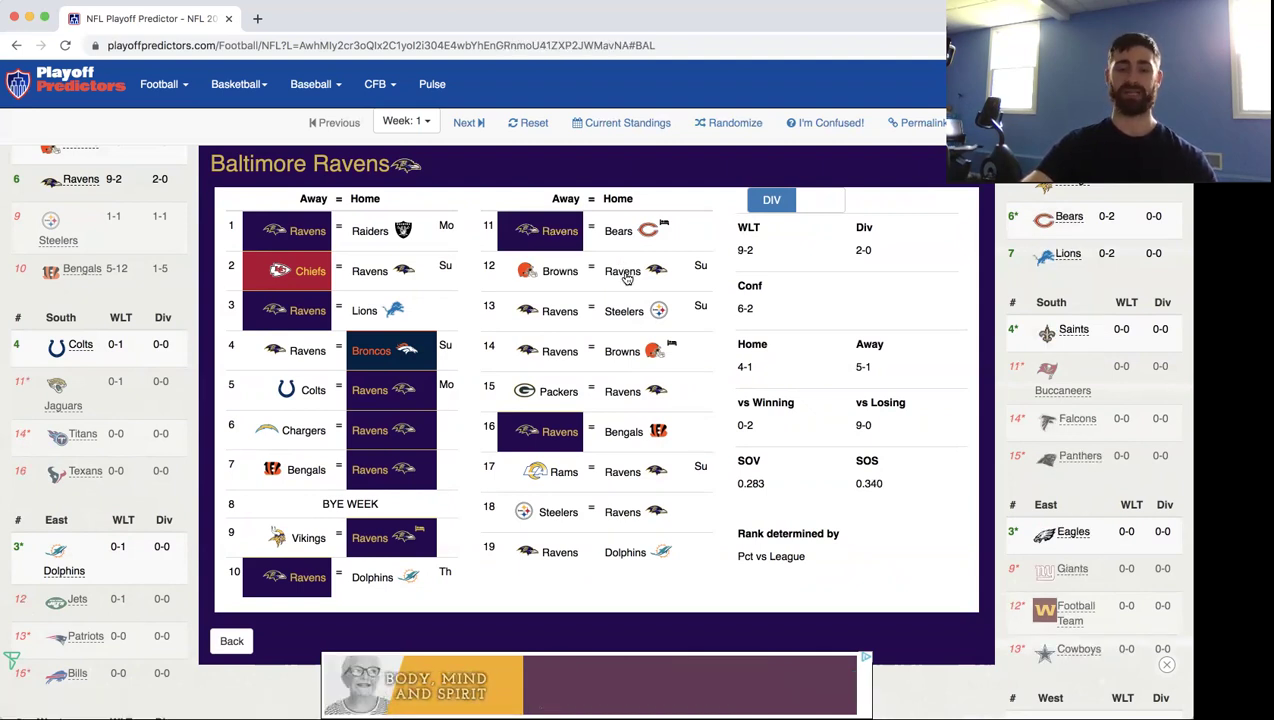
left_click(627, 277)
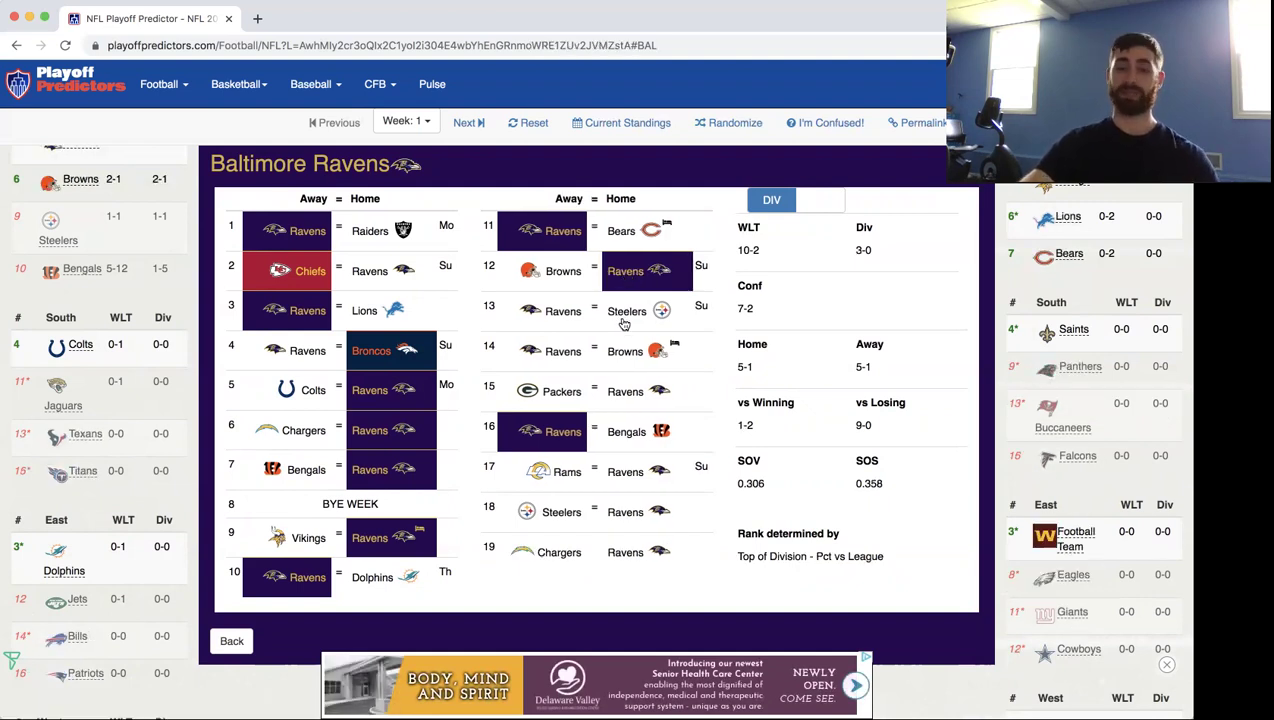
double_click(624, 312)
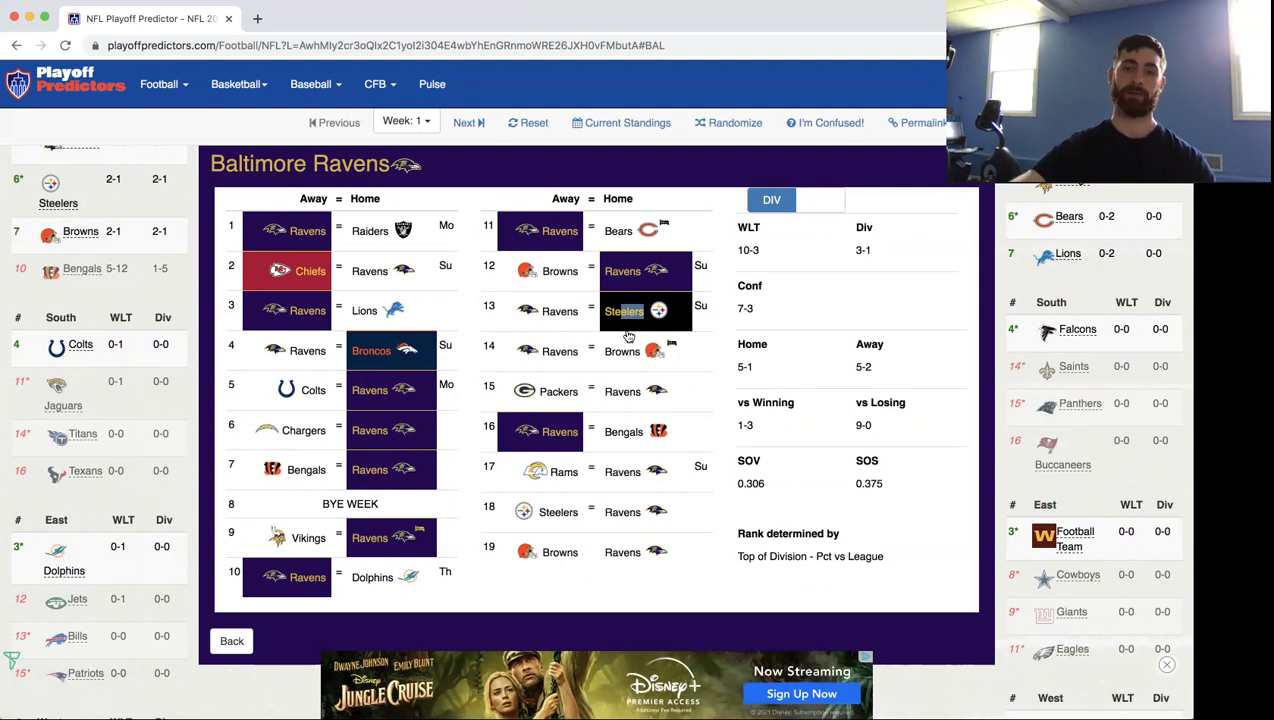
left_click(632, 352)
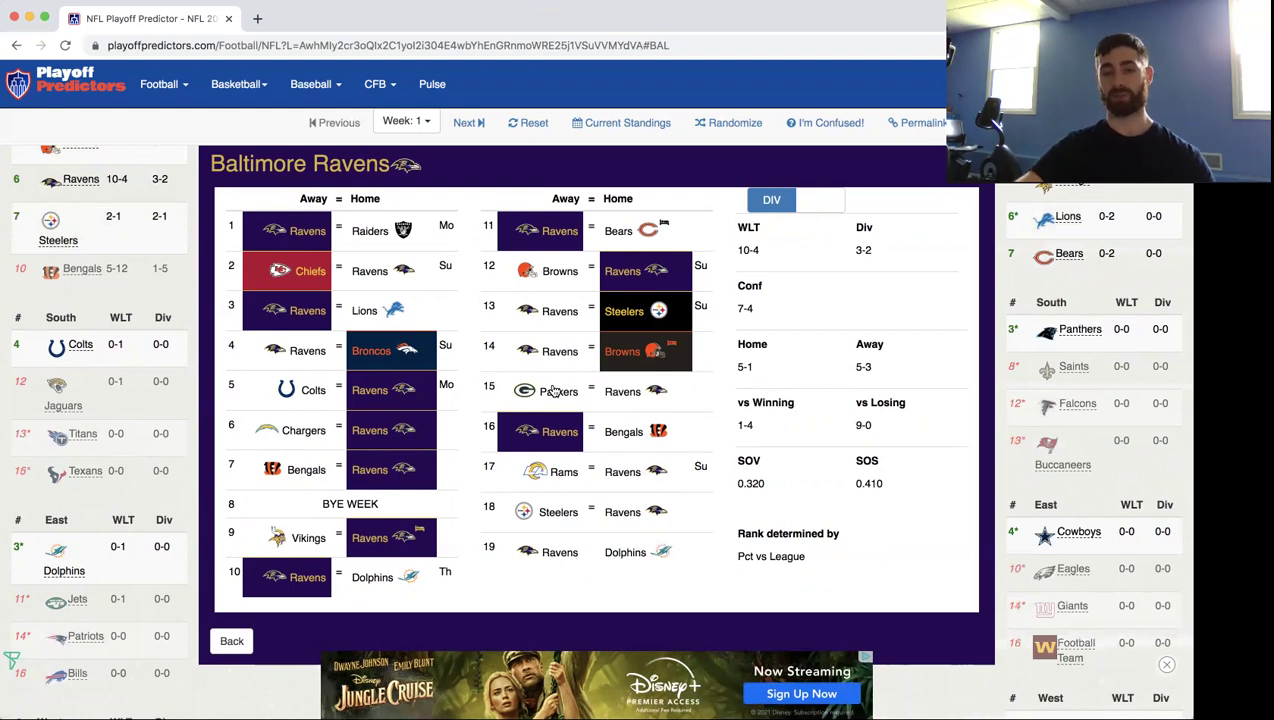
Pick the Packers in week 15, the Rams in week 17, and the Ravens over the Steelers in week 18.
left_click(553, 391)
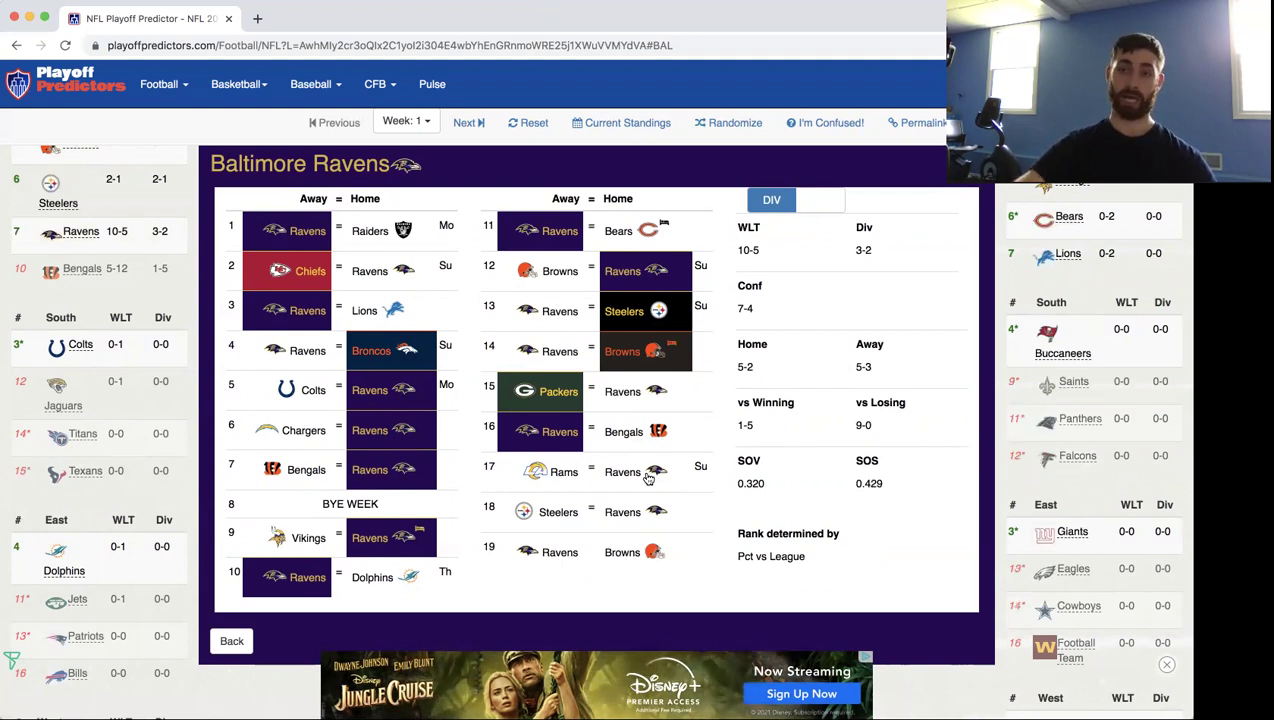
left_click(546, 476)
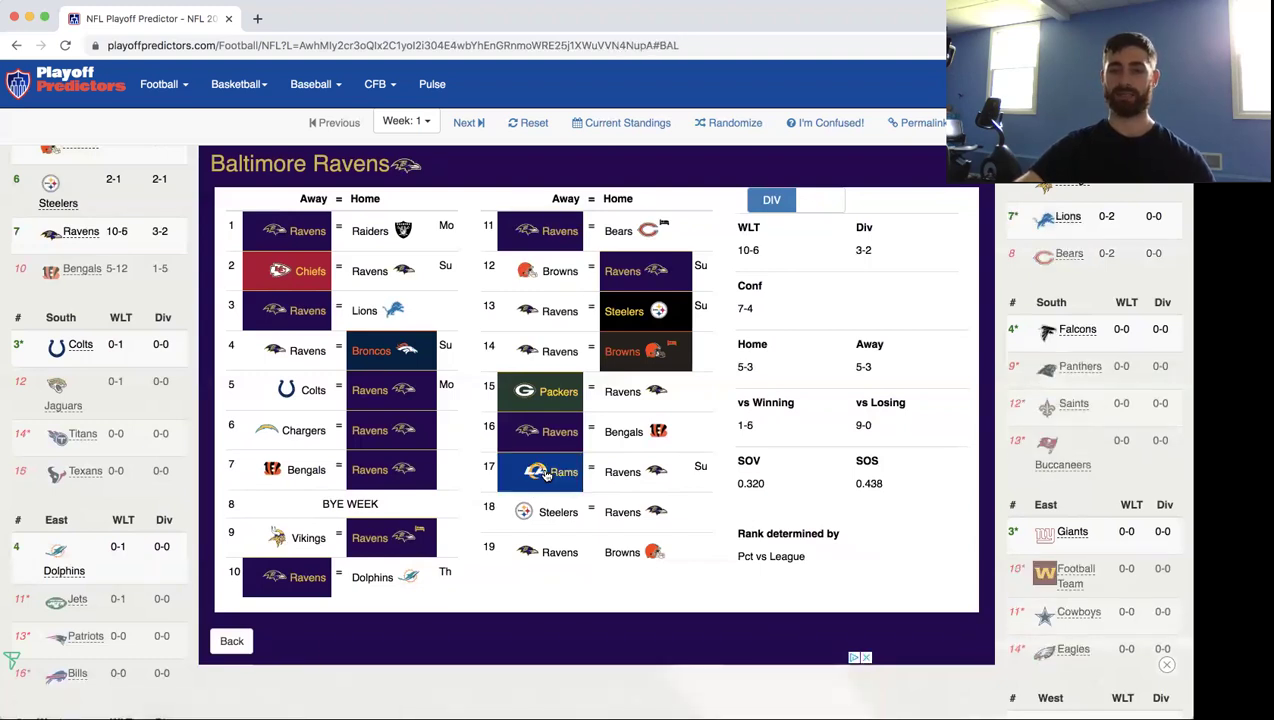
left_click(635, 516)
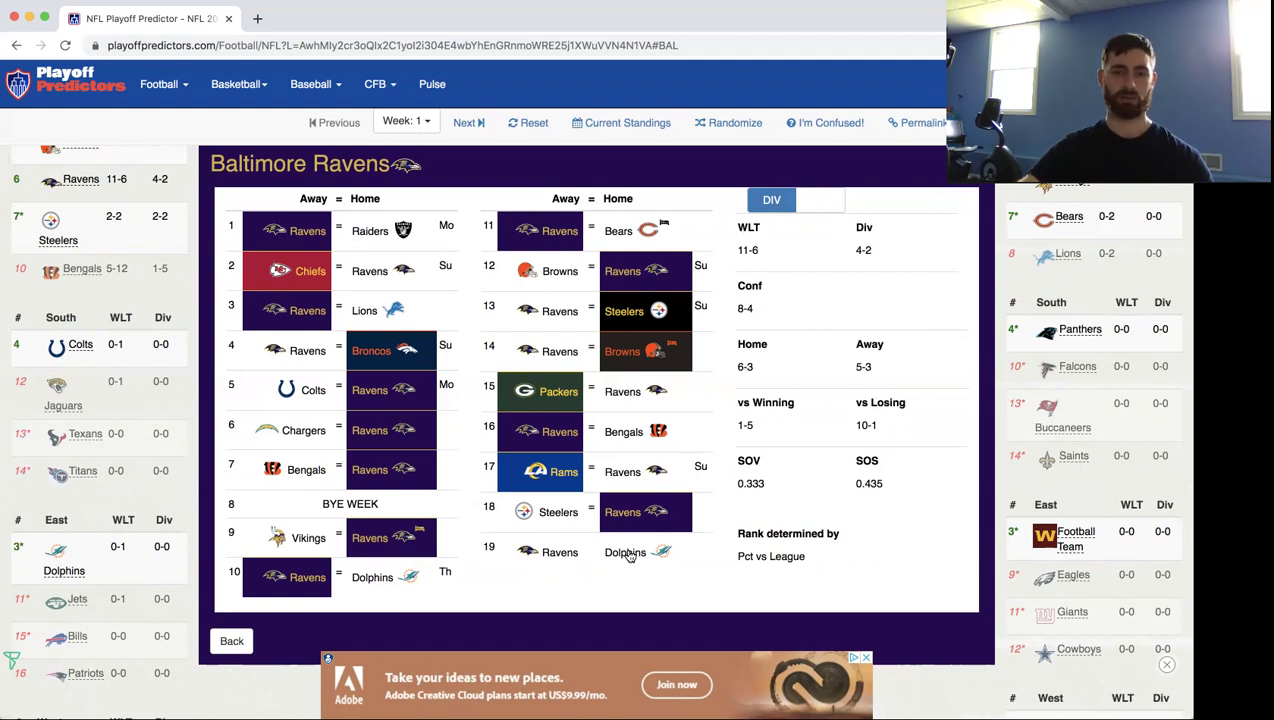
left_click(627, 556)
left_click(577, 558)
left_click(575, 562)
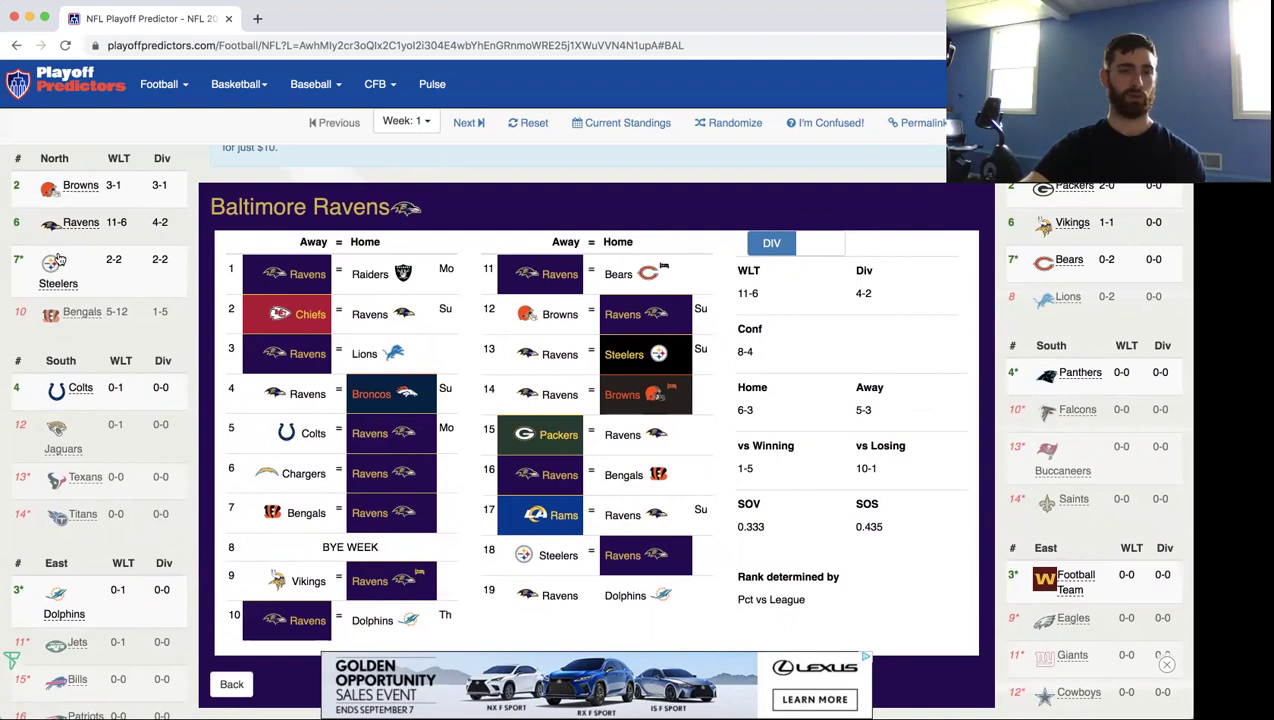
Open the Browns' schedule and pick the Chiefs in week 1, with the Browns beating the Texans, Bears and Vikings in weeks 2 to 4.
left_click(72, 193)
scroll(307, 392, "down", 2)
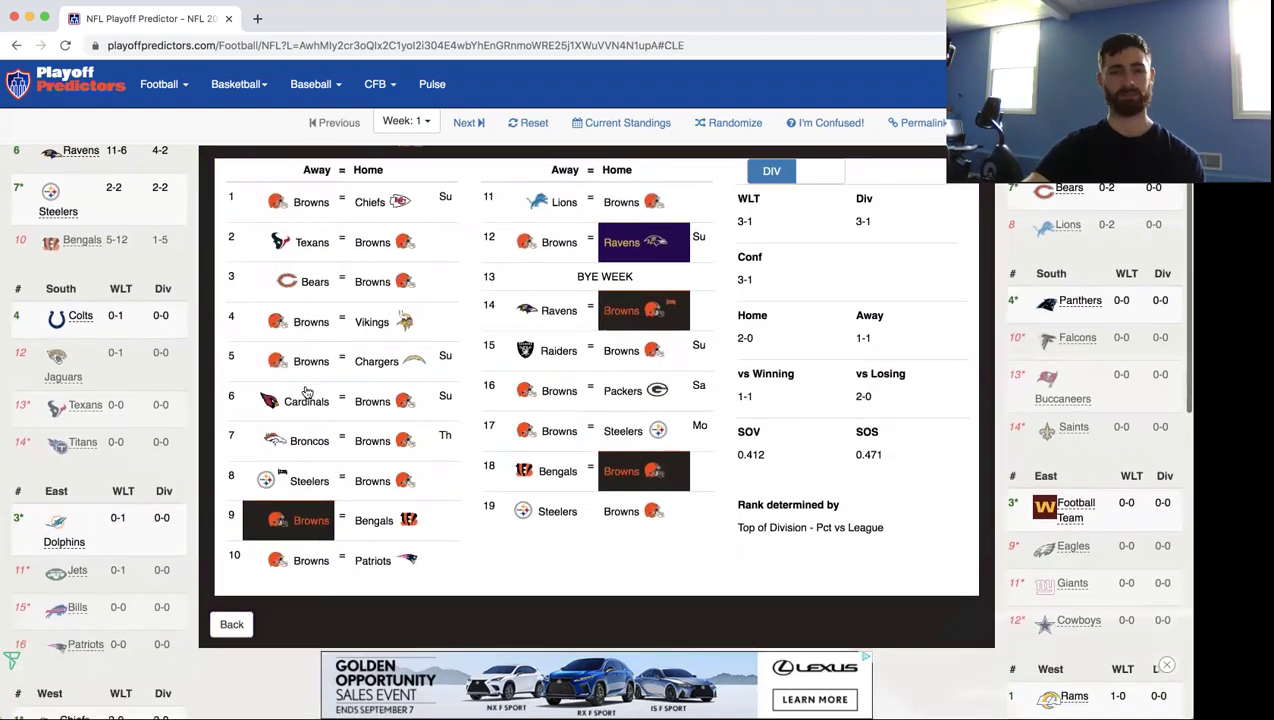
left_click(373, 206)
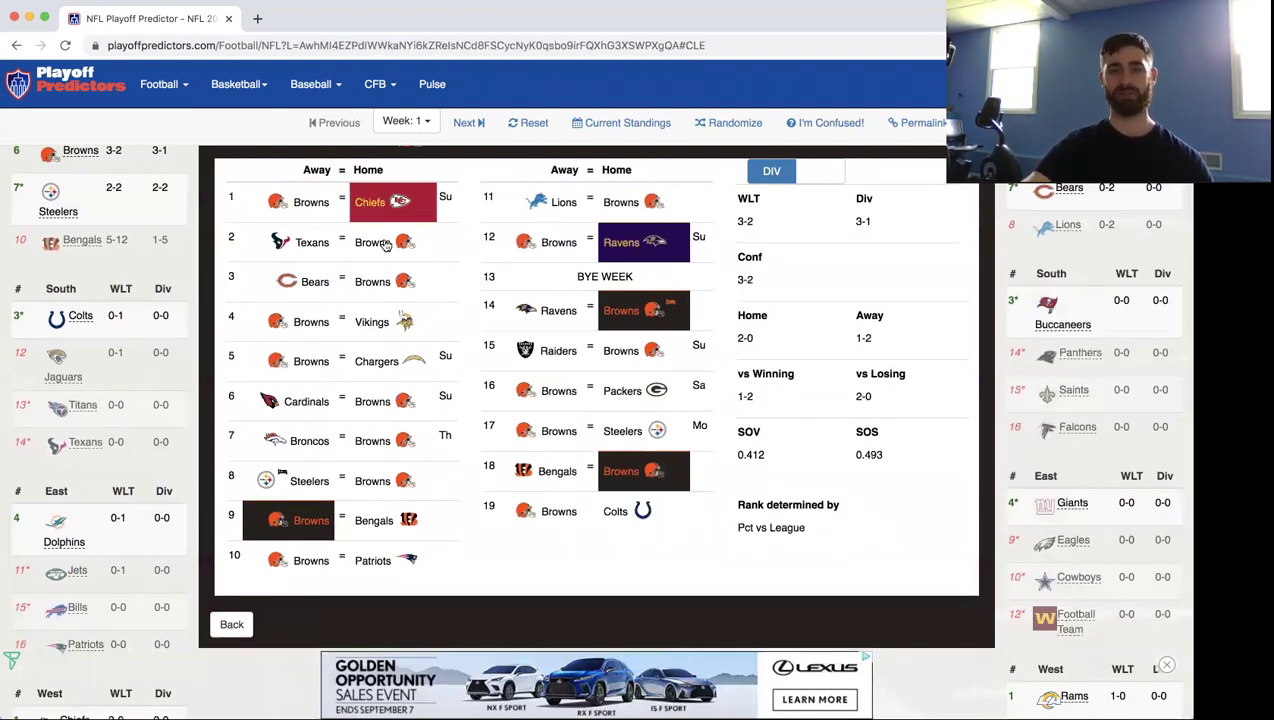
left_click(385, 245)
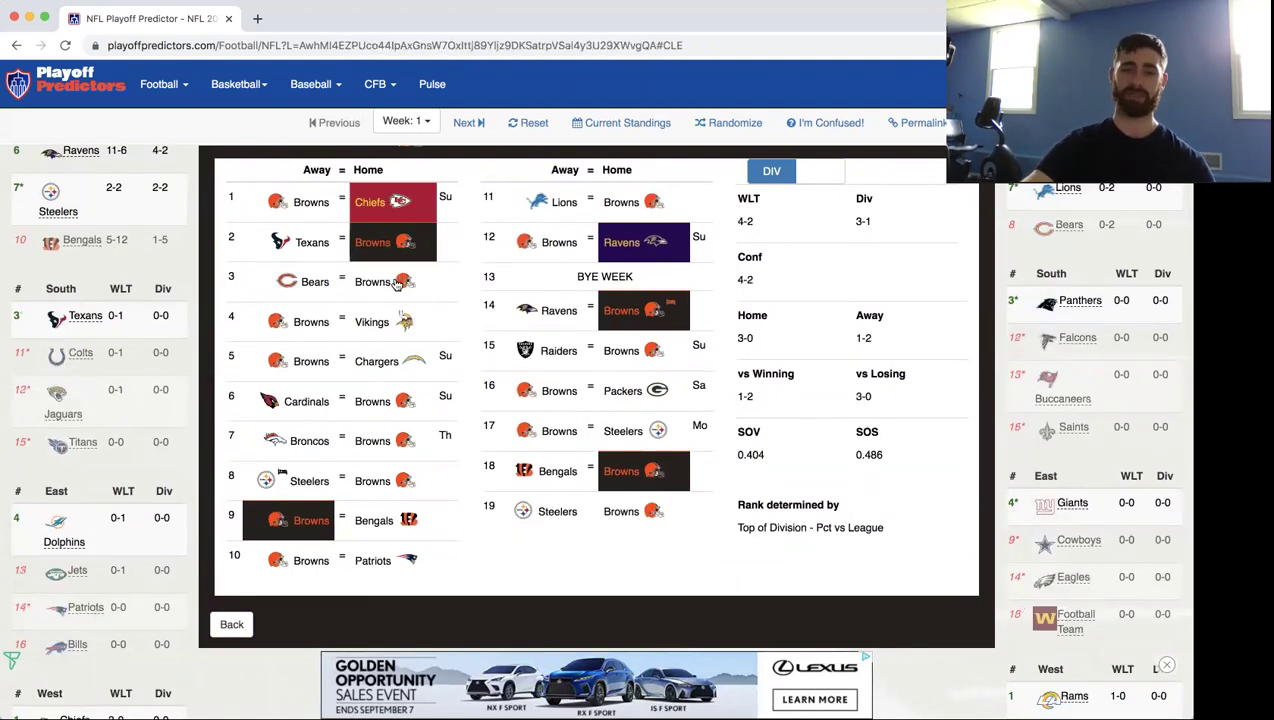
left_click(397, 284)
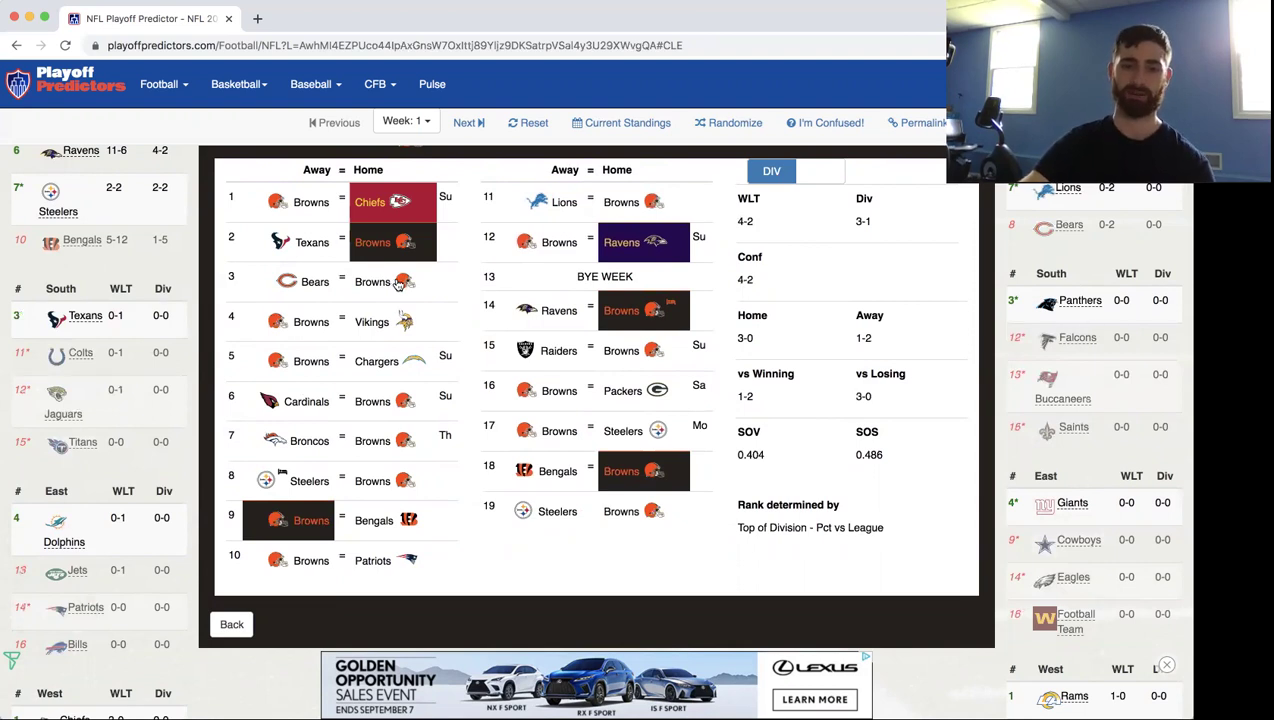
left_click(324, 326)
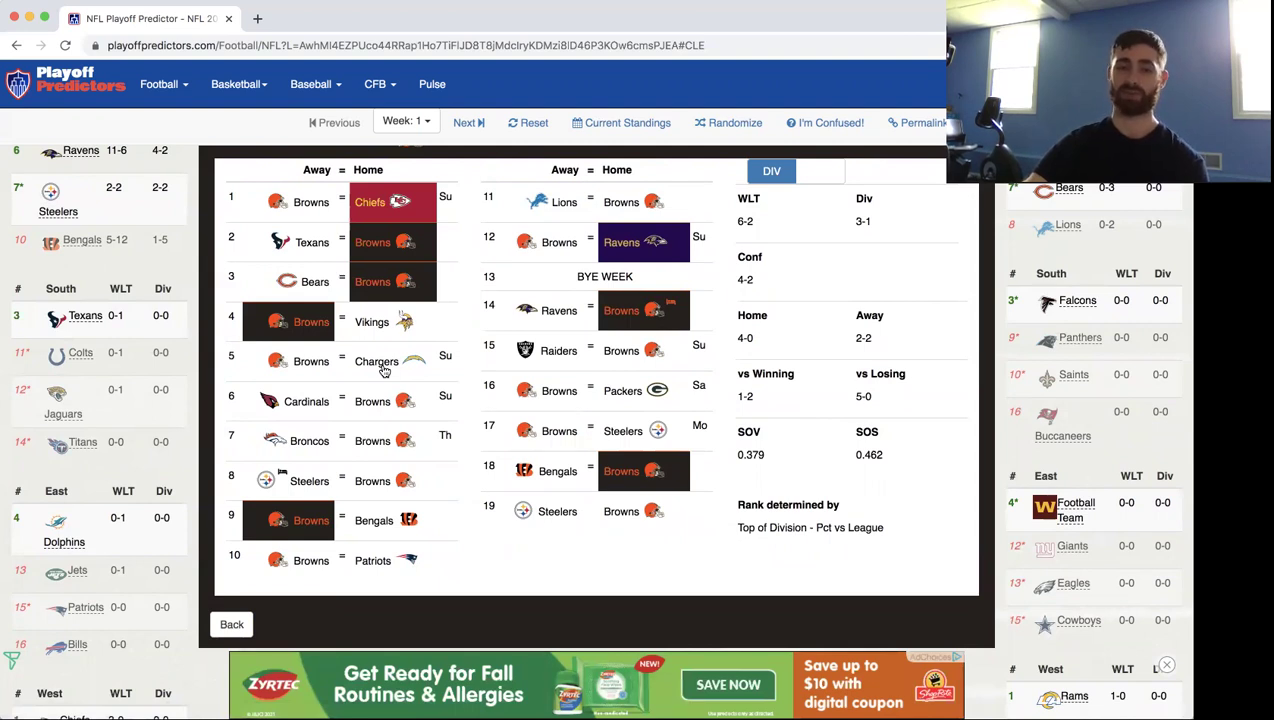
Pick the Chargers in week 5, and the Browns over the Cardinals, Broncos, Steelers and Patriots in weeks 6, 7, 8 and 10.
left_click(385, 368)
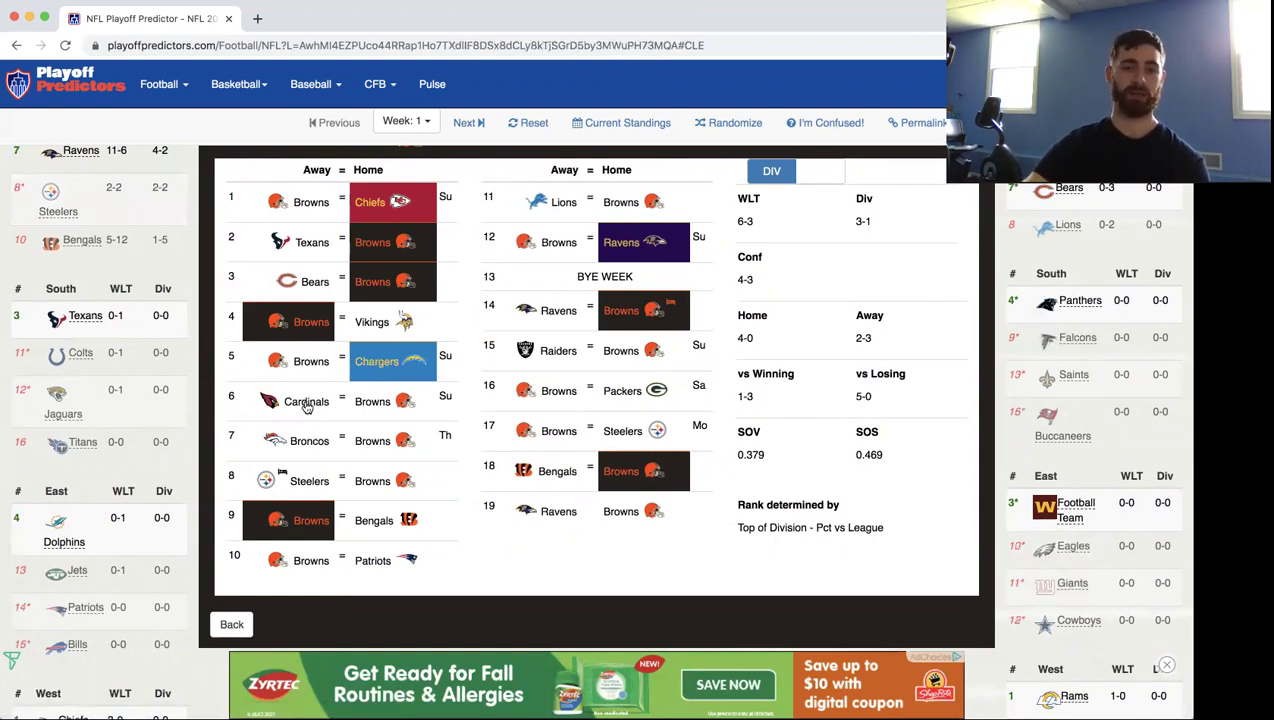
left_click(381, 412)
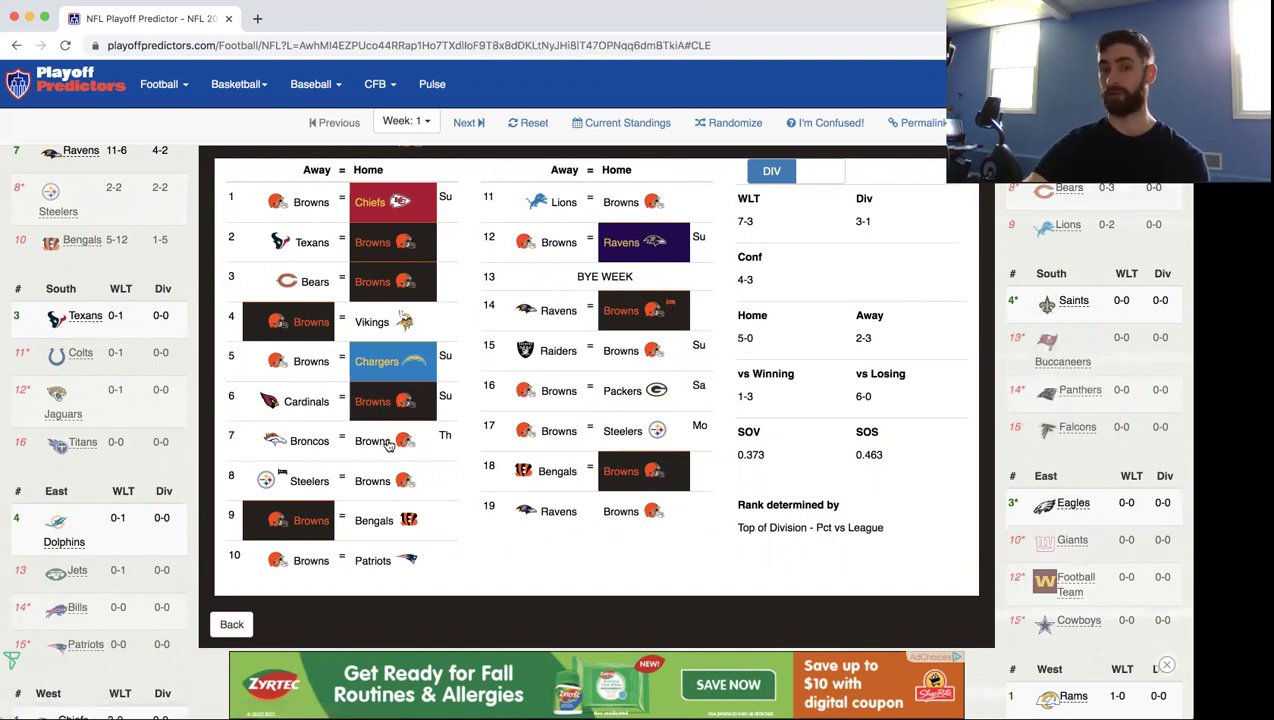
left_click(389, 446)
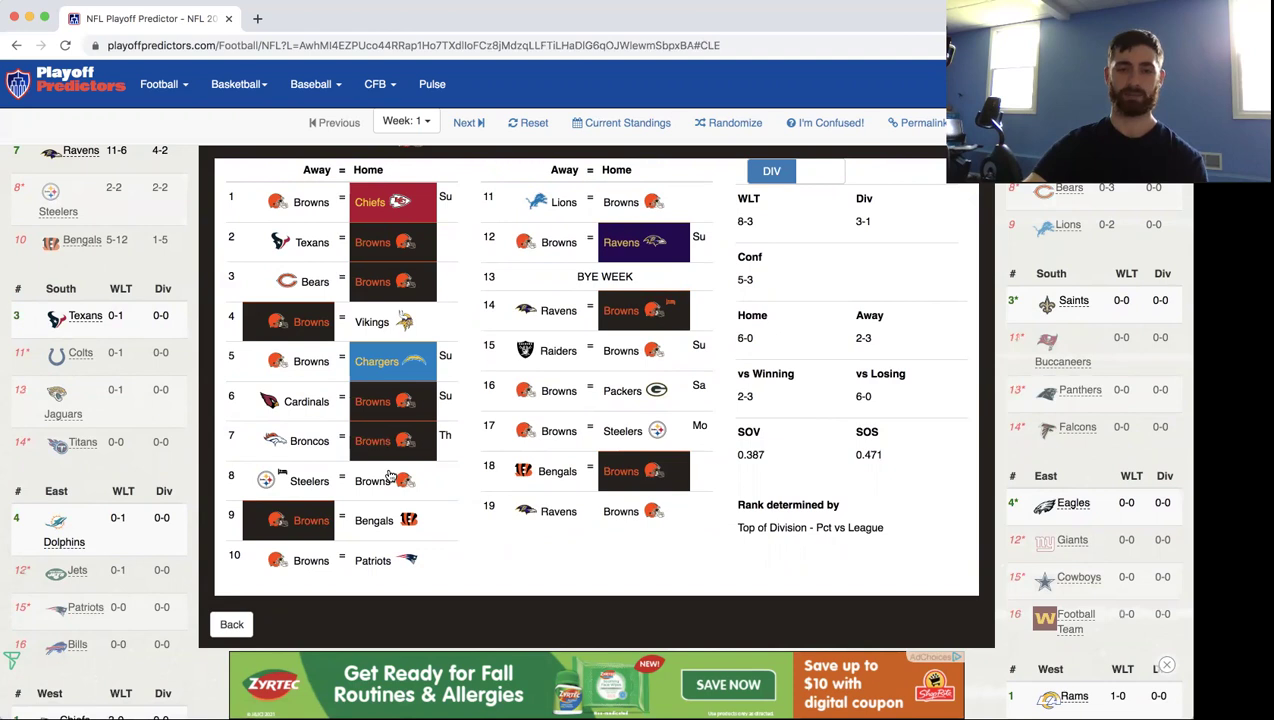
left_click(389, 482)
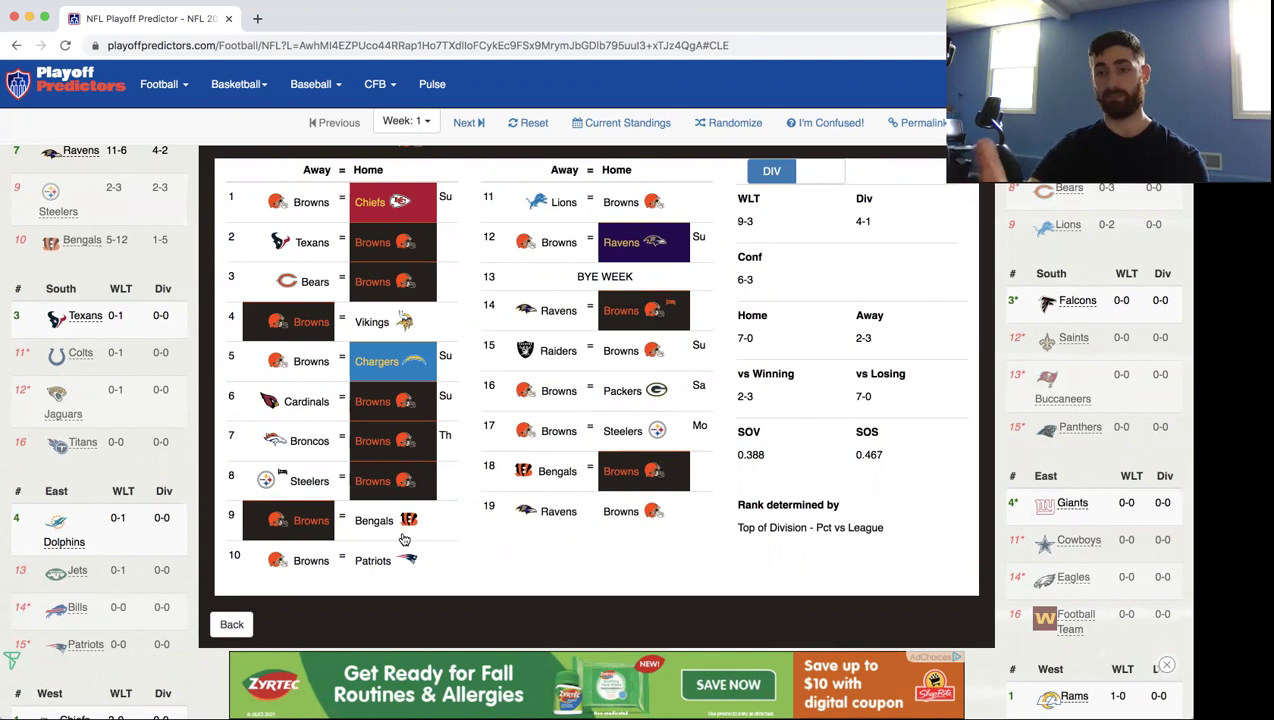
left_click(322, 556)
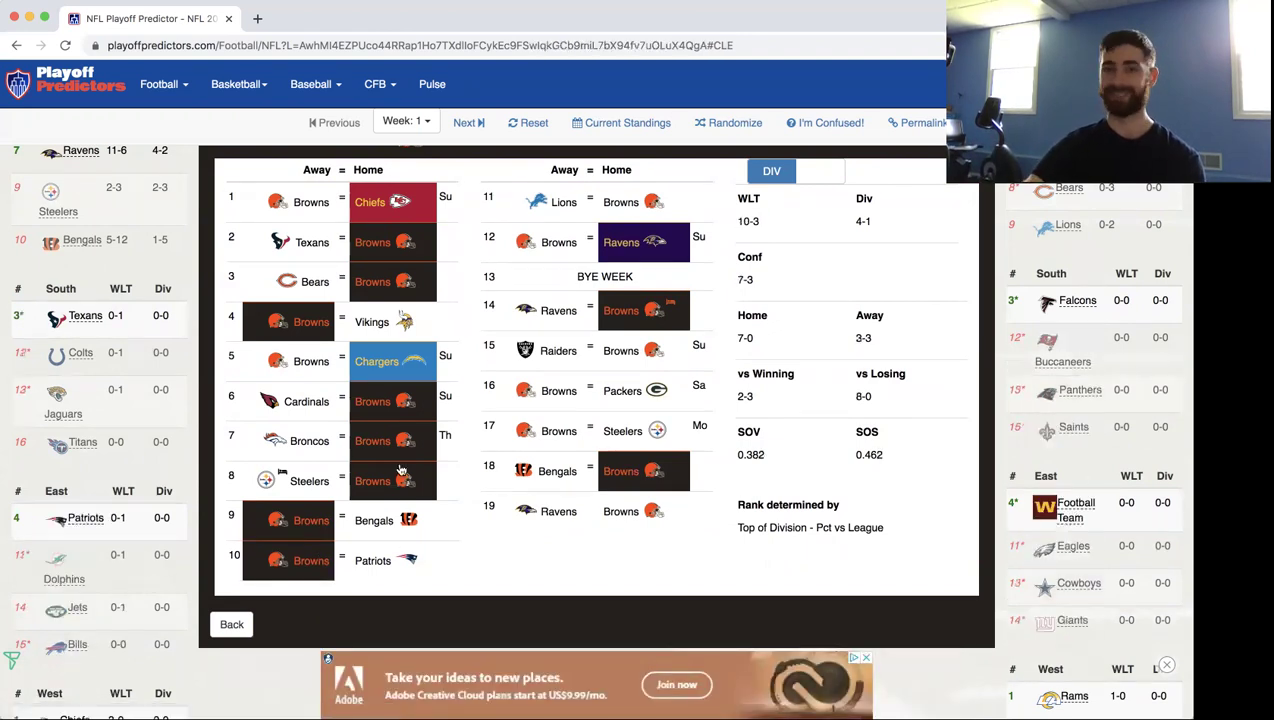
Pick the Browns to beat the Lions in week 11 and Raiders in week 15, the Packers in week 16, and the Steelers in week 17.
left_click(643, 204)
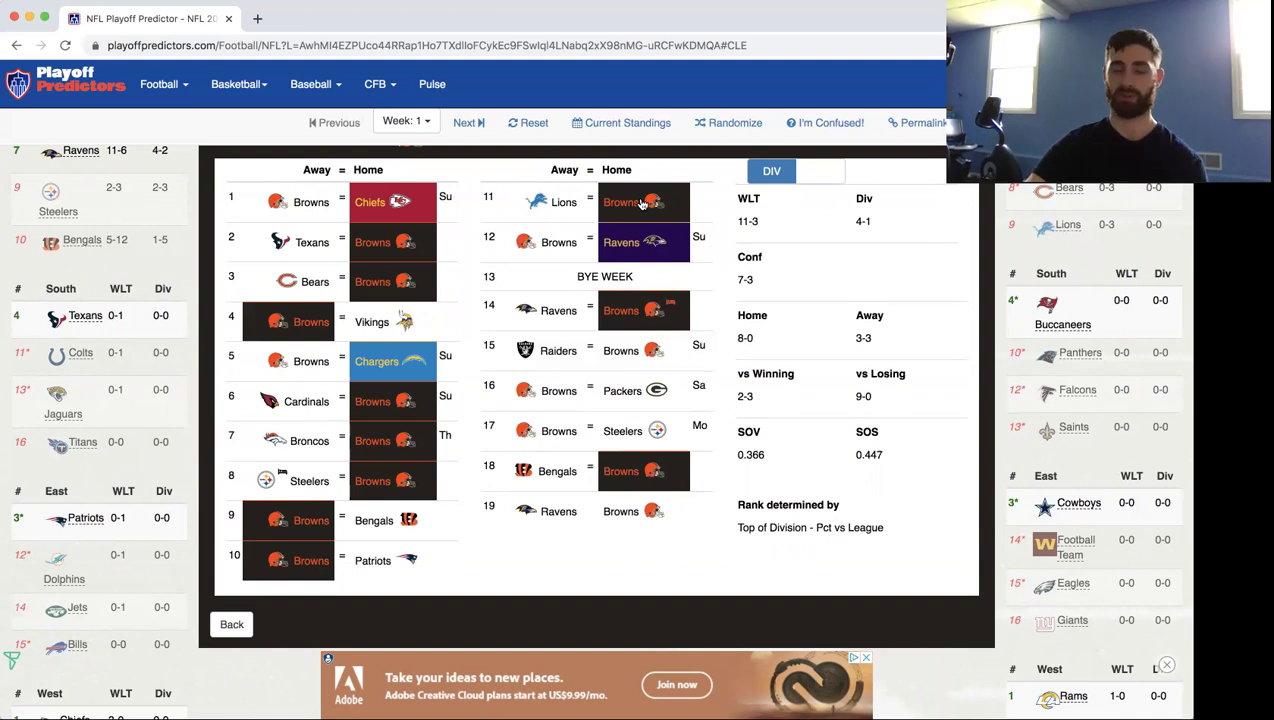
left_click(634, 366)
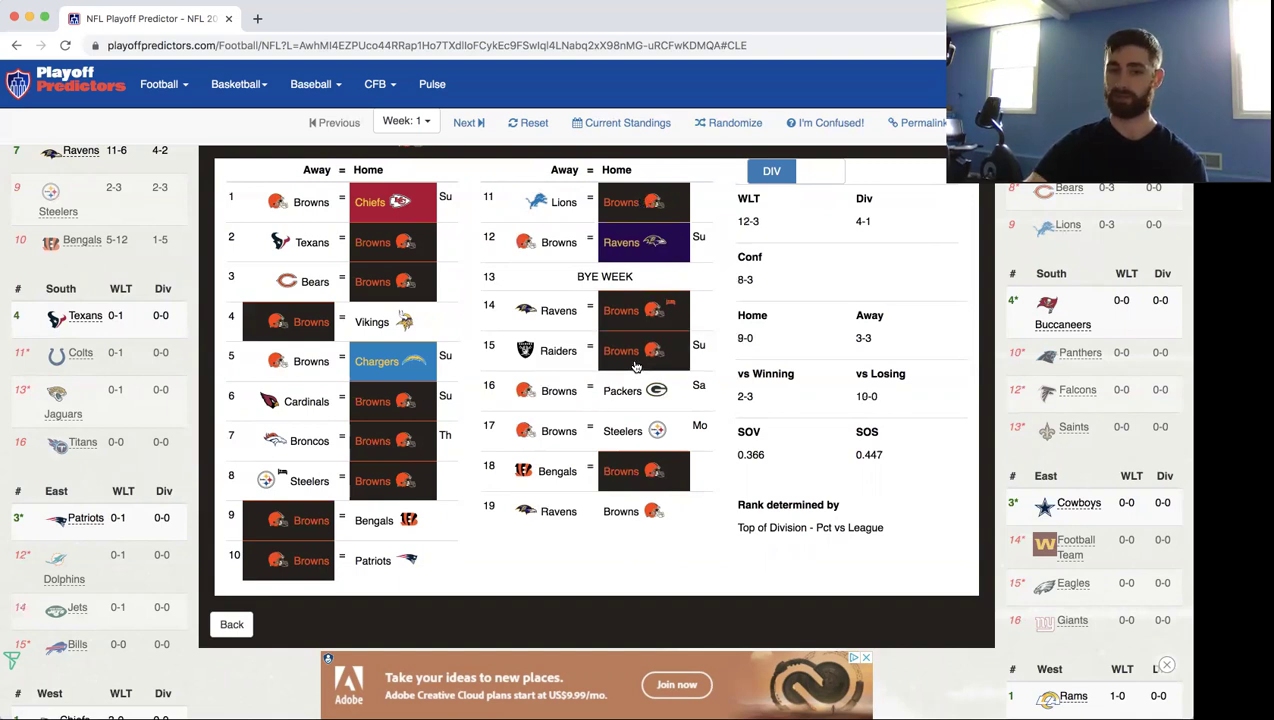
left_click(634, 398)
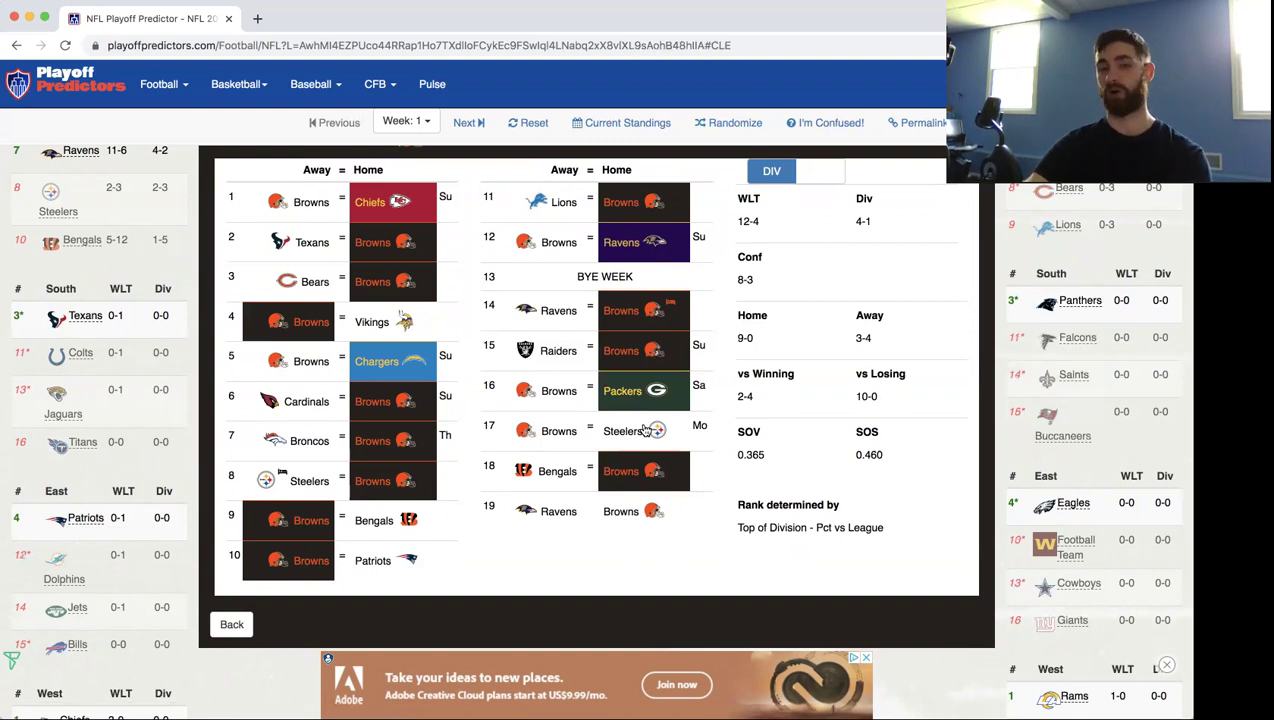
left_click(647, 430)
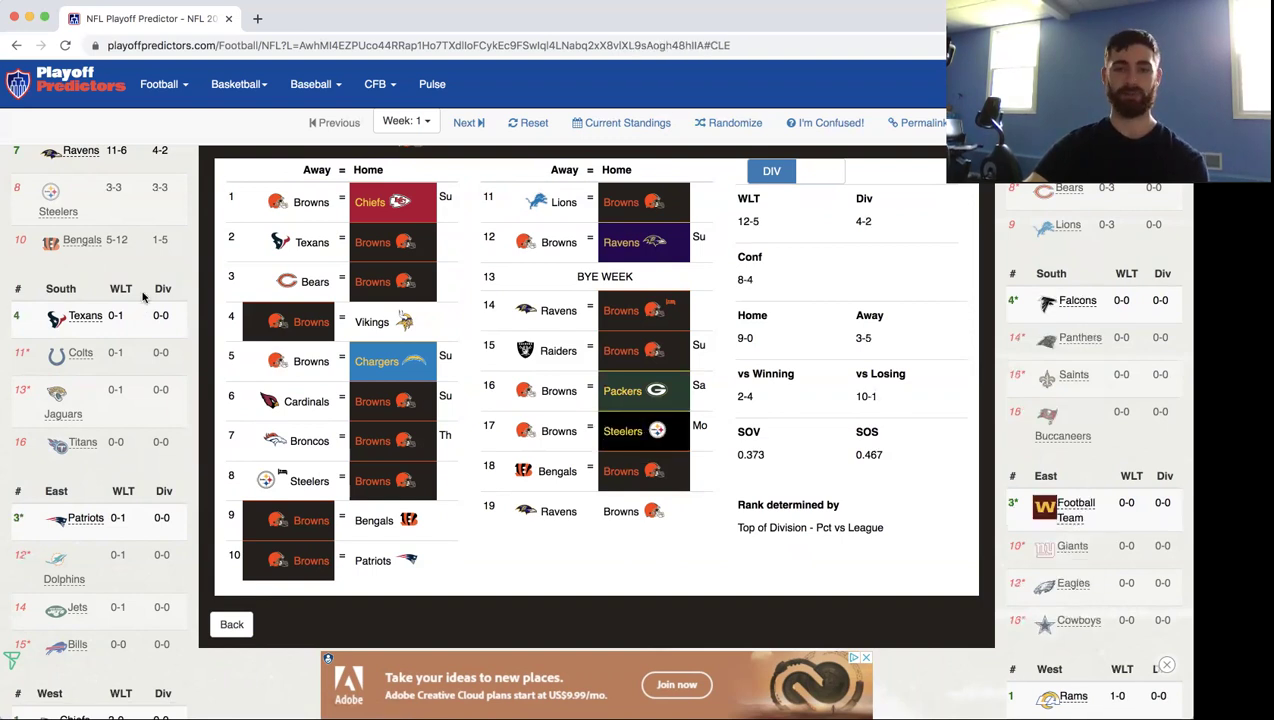
Open the Steelers' schedule and pick the Bills in week 1, the Steelers over the Raiders in week 2, and the Packers in week 4.
scroll(142, 290, "up", 1)
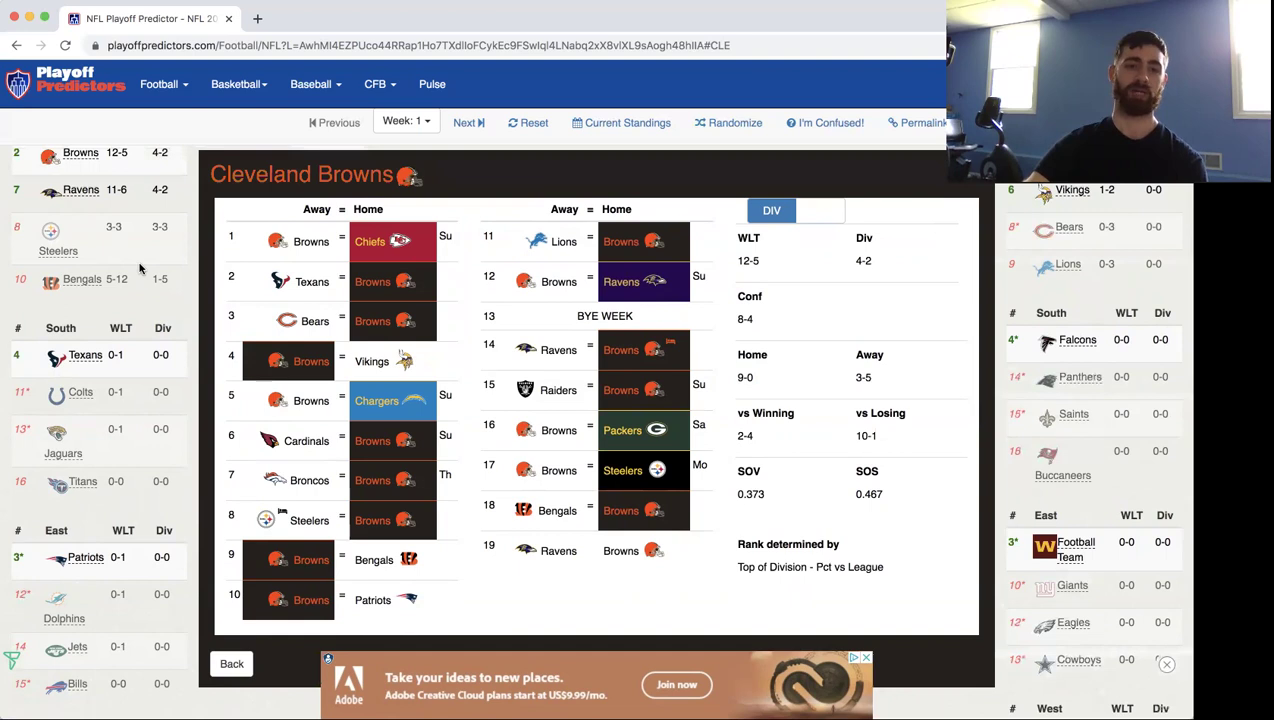
left_click(140, 265)
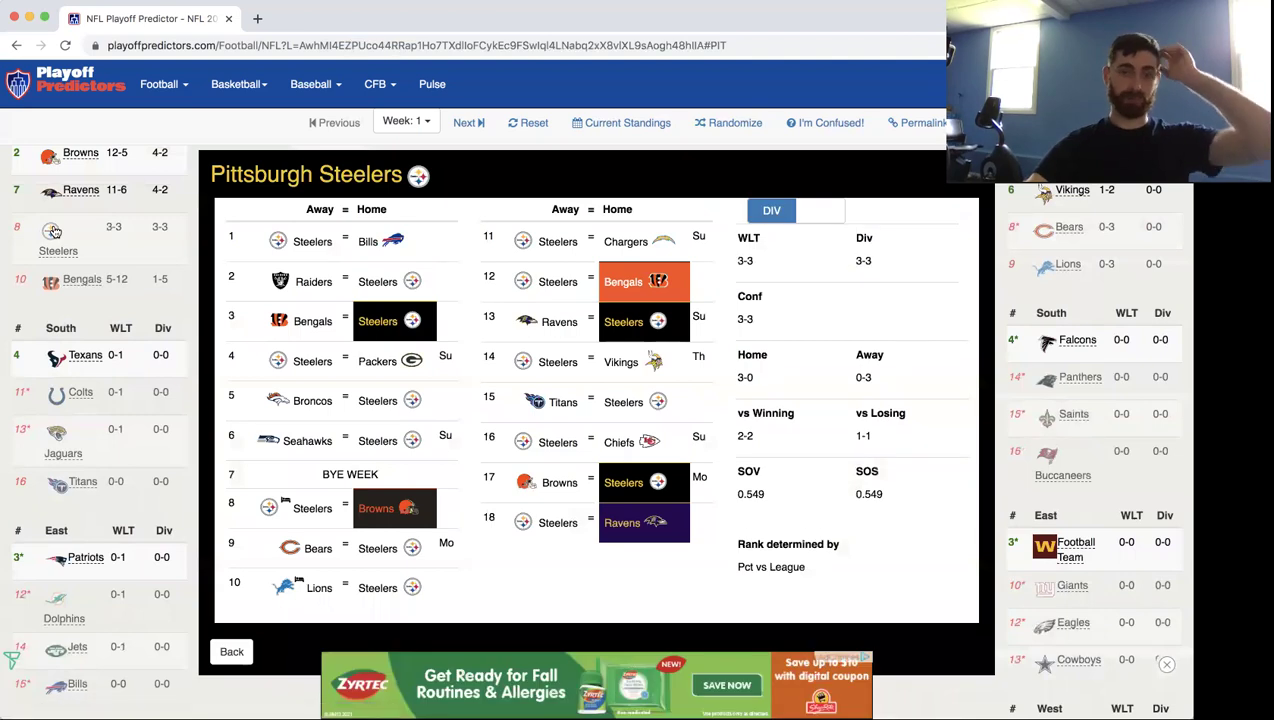
left_click(375, 246)
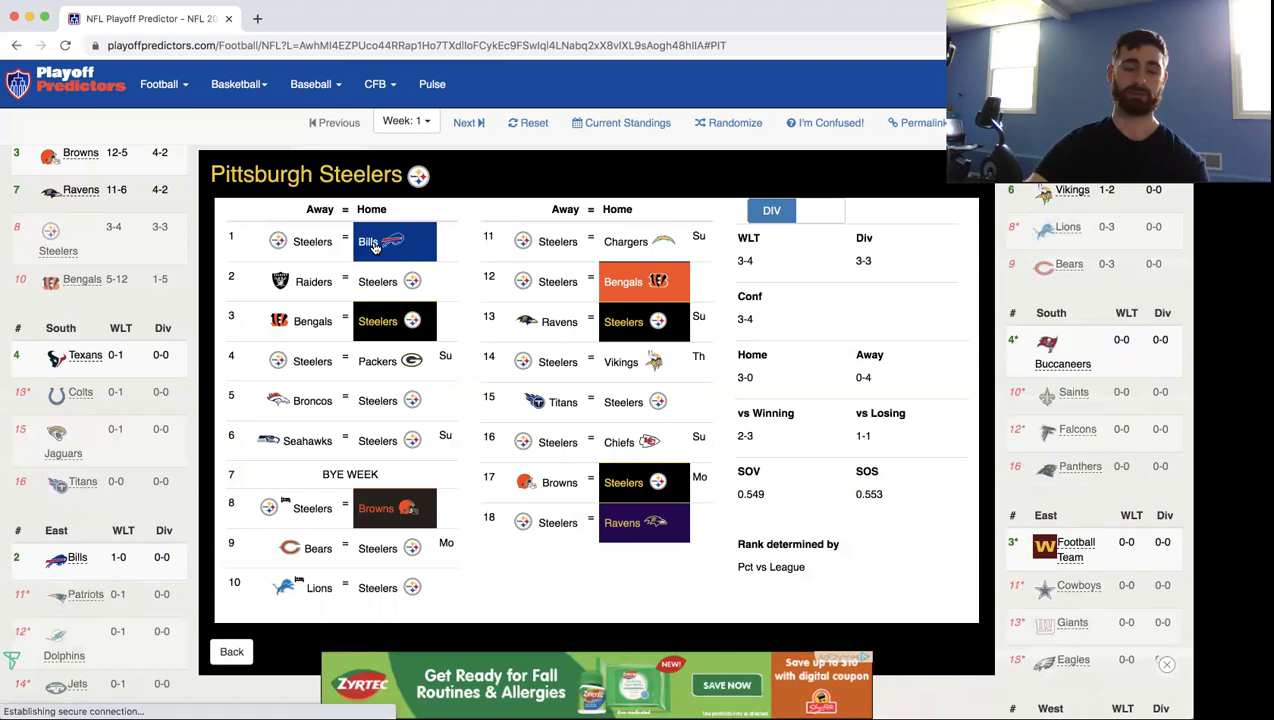
left_click(385, 289)
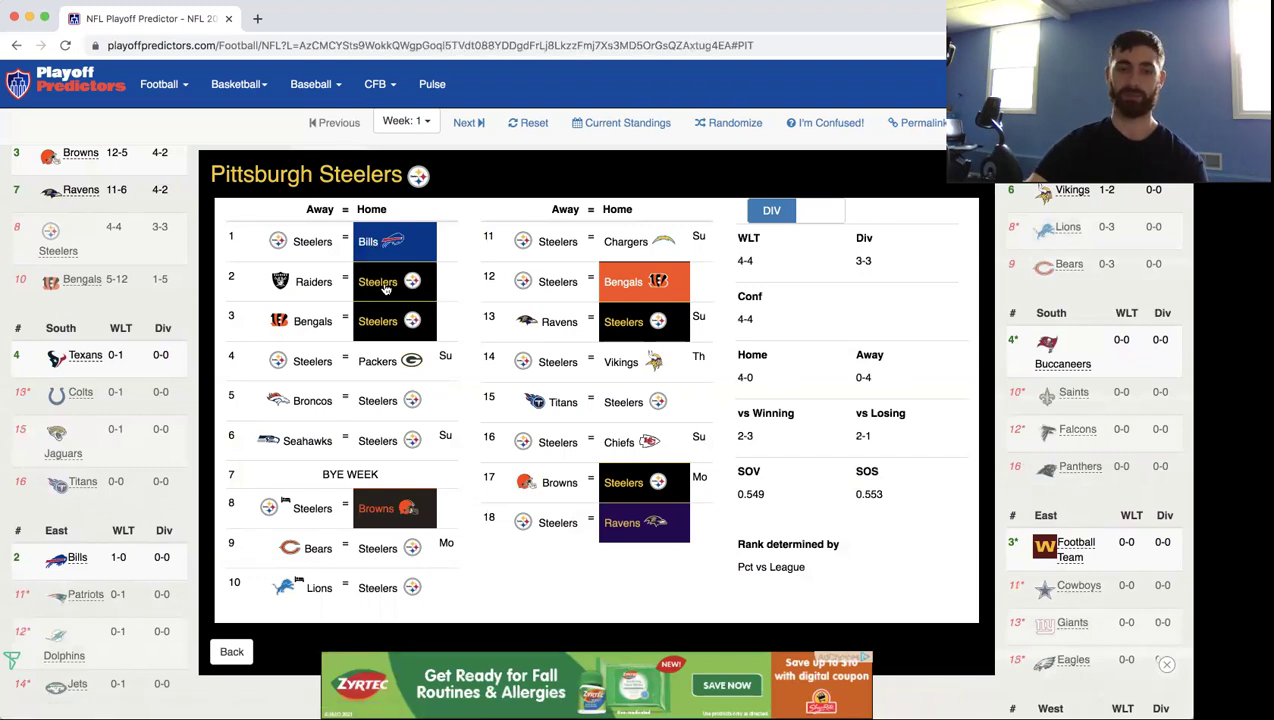
left_click(383, 362)
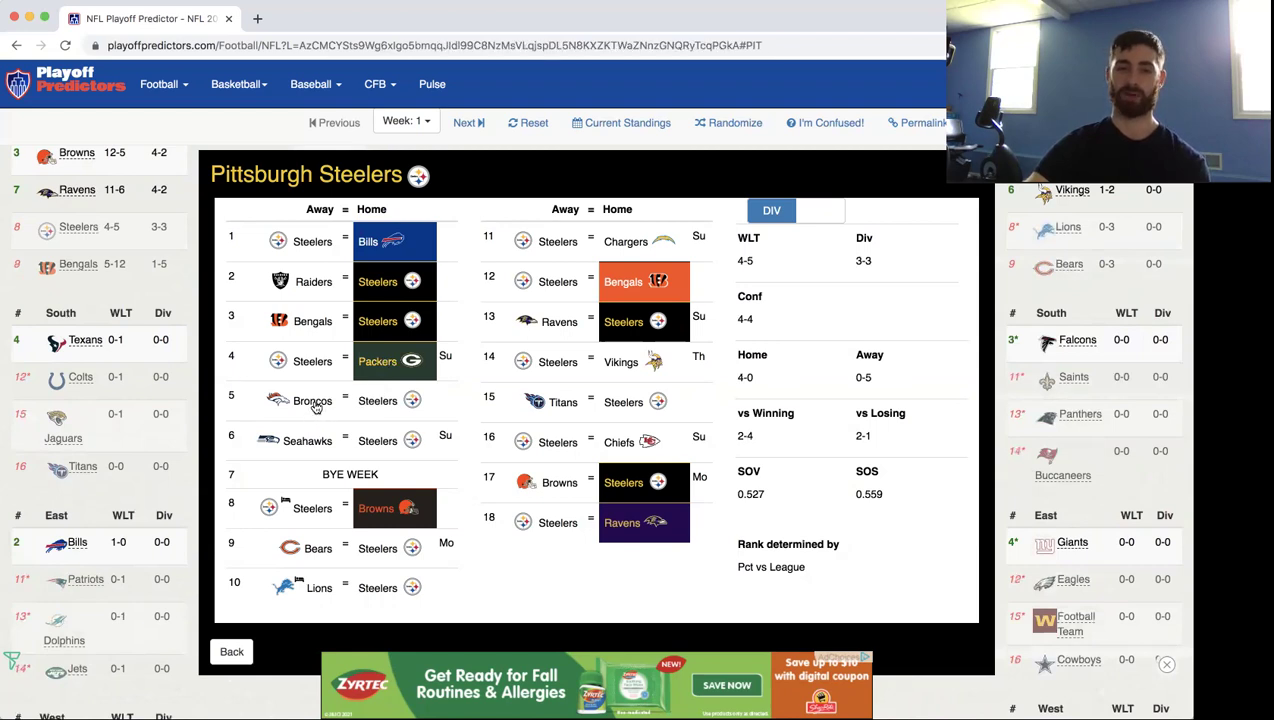
Pick the Steelers over the Broncos in week 5, Bears in week 9 and Lions in week 10, and the Seahawks in week 6.
left_click(316, 405)
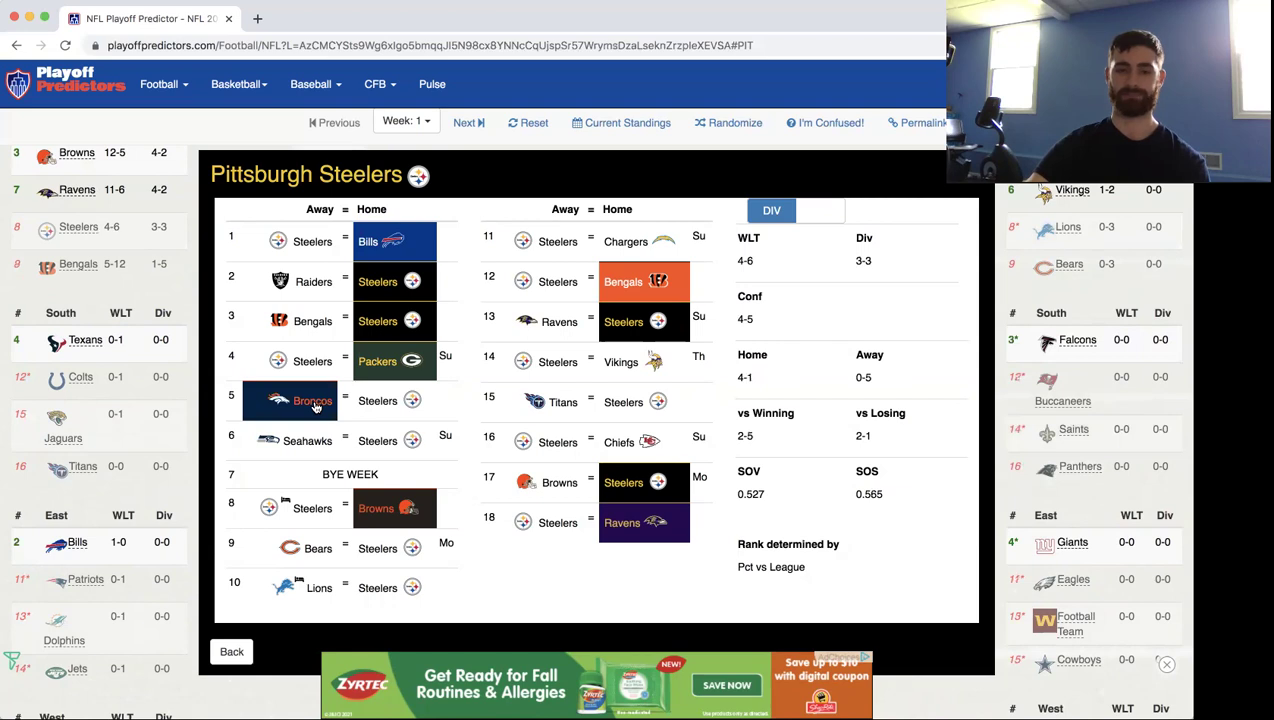
left_click(398, 401)
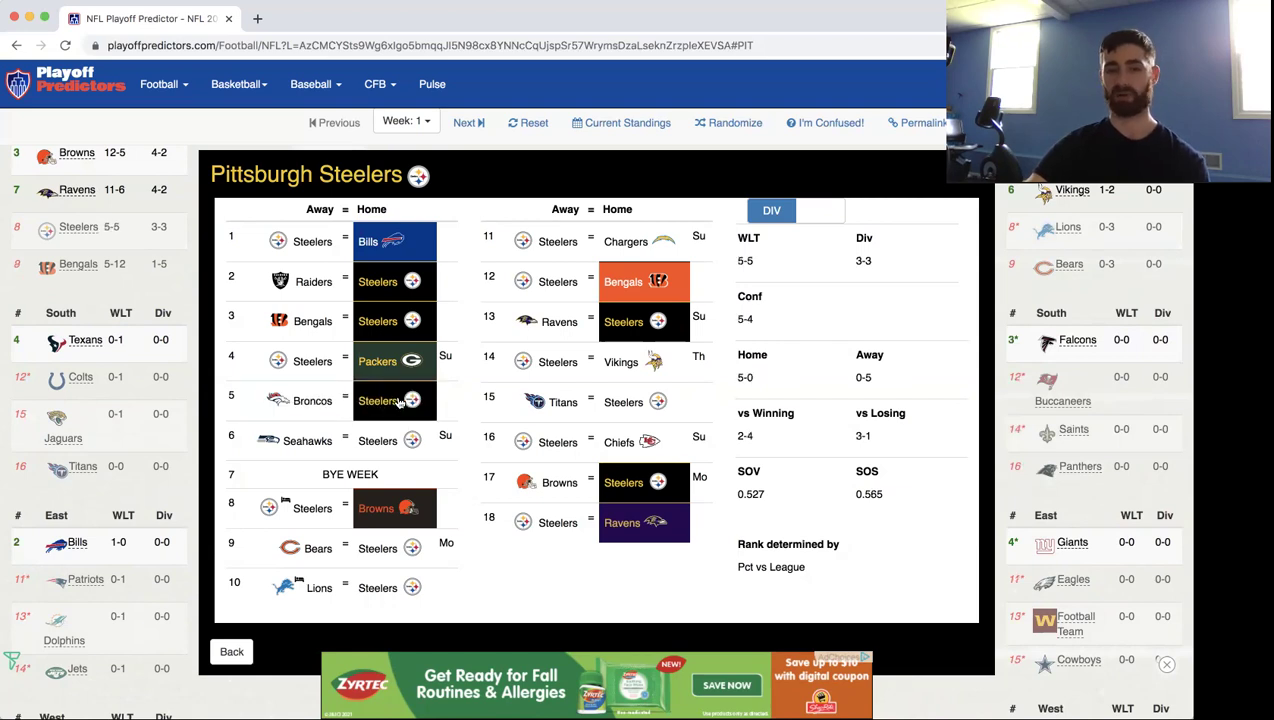
left_click(308, 441)
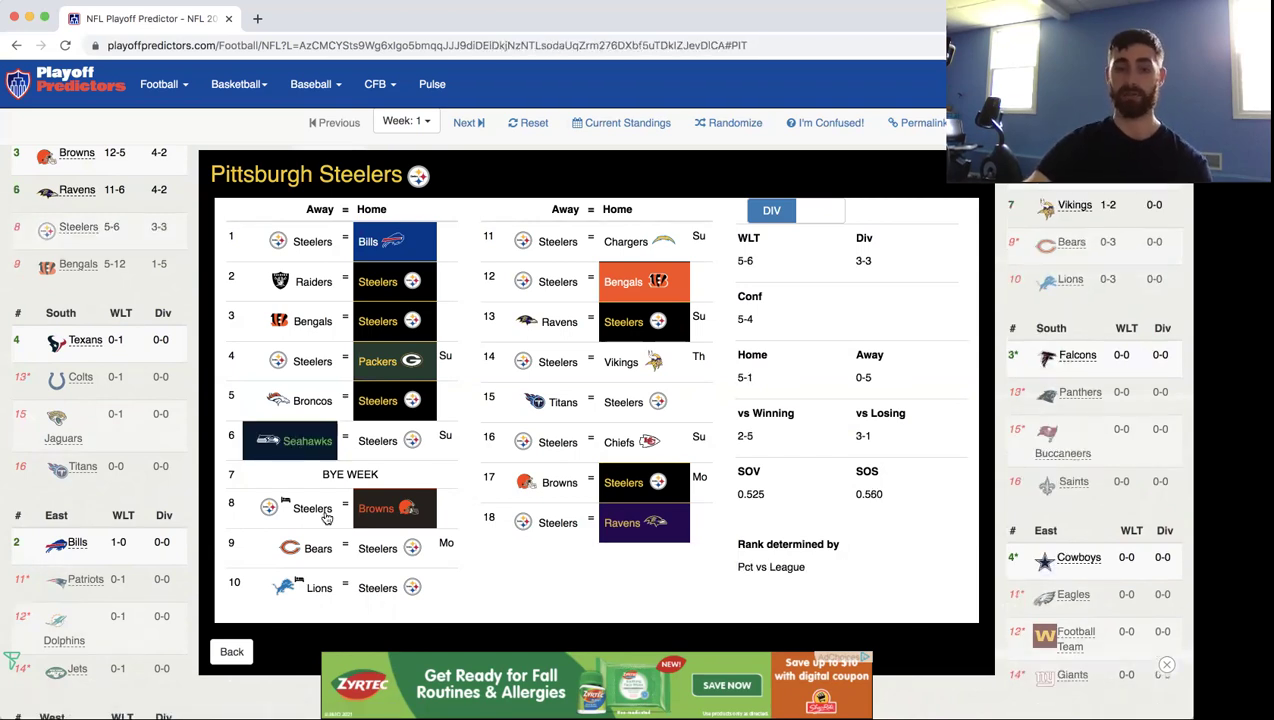
left_click(408, 556)
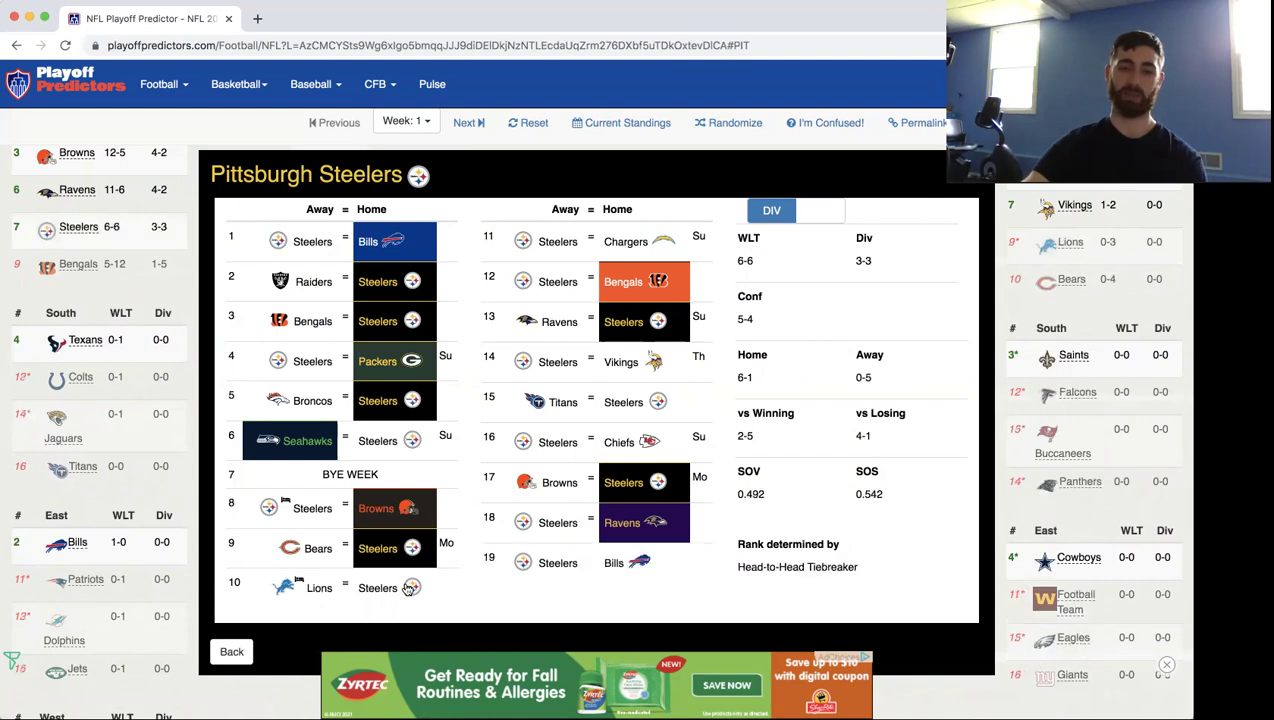
left_click(408, 588)
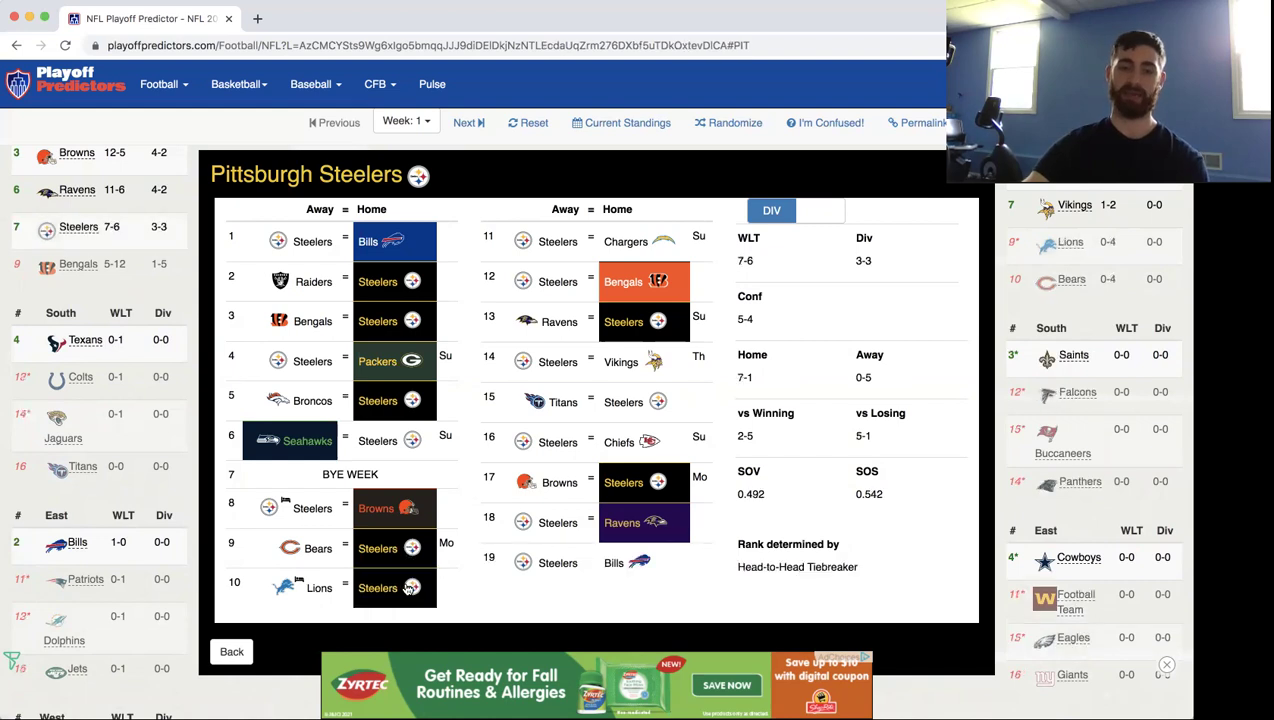
Pick the Chargers in week 11, the Steelers over the Vikings in week 14 and Titans in week 15, and the Chiefs in week 16.
left_click(624, 242)
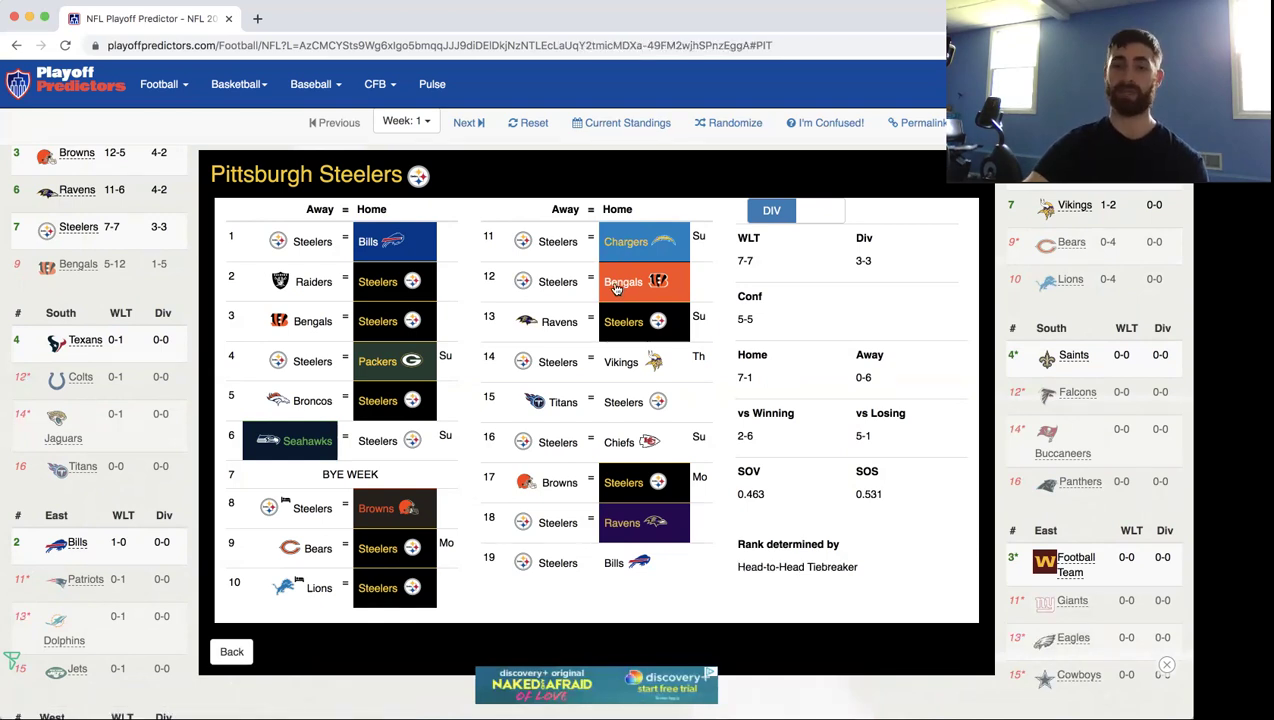
left_click(545, 361)
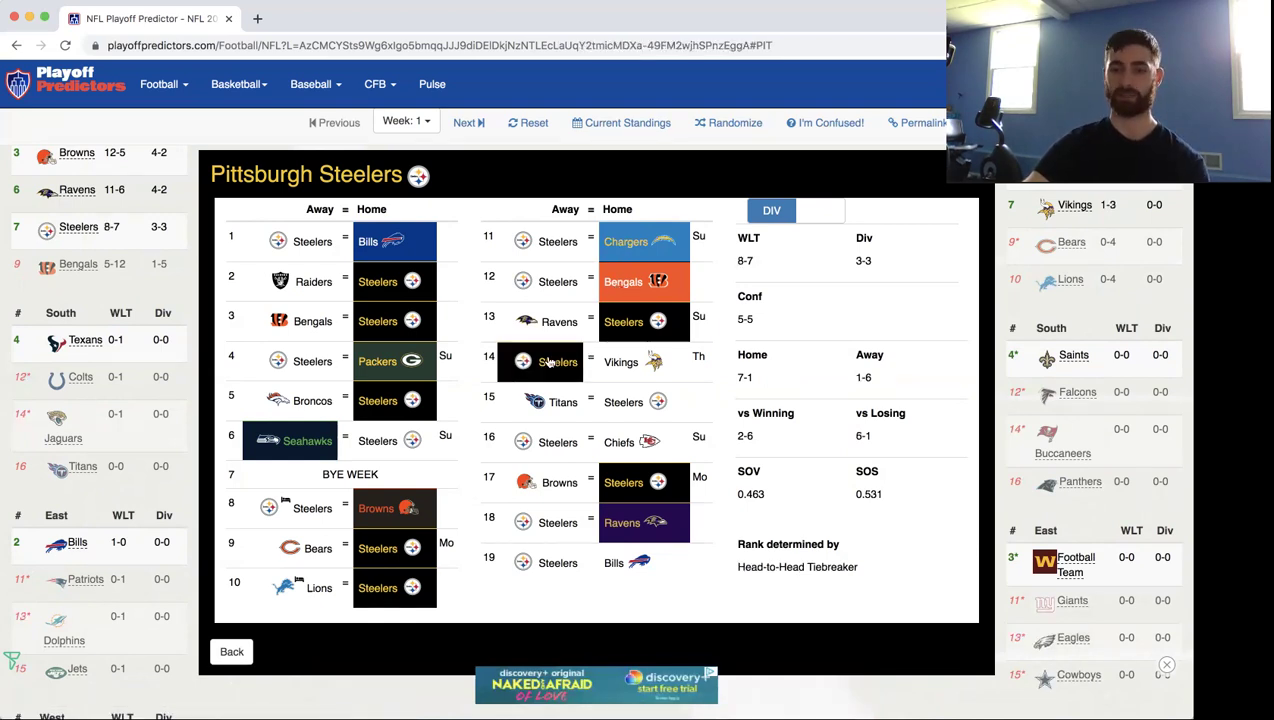
left_click(637, 402)
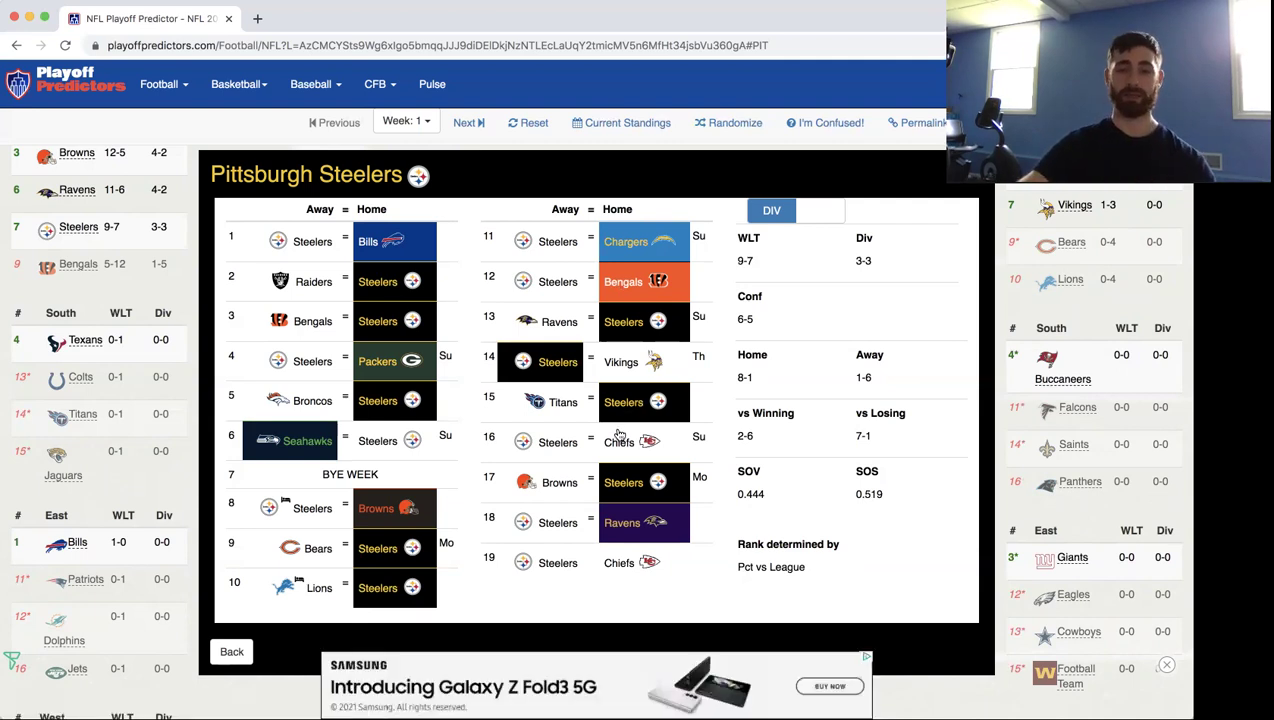
left_click(620, 437)
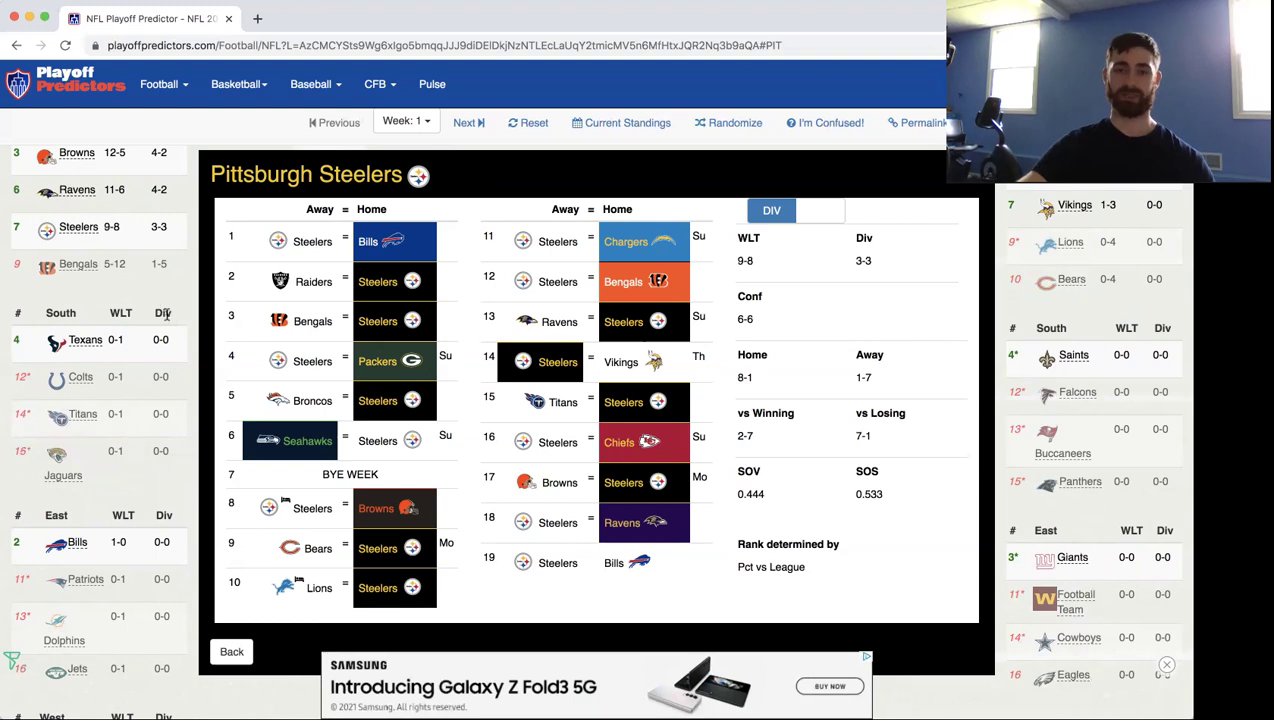
Open the Texans' schedule and pick the Jaguars in week 1, the Panthers in week 3, and the Bills in week 4.
left_click(124, 276)
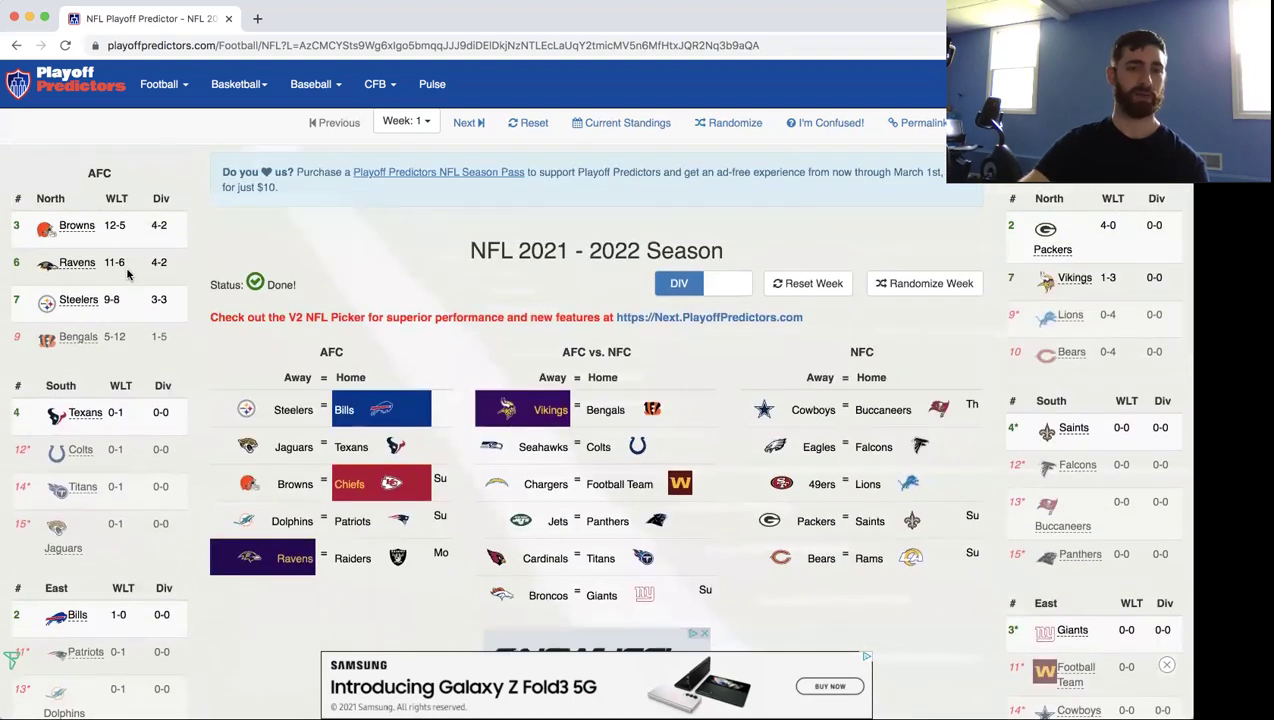
scroll(127, 274, "down", 1)
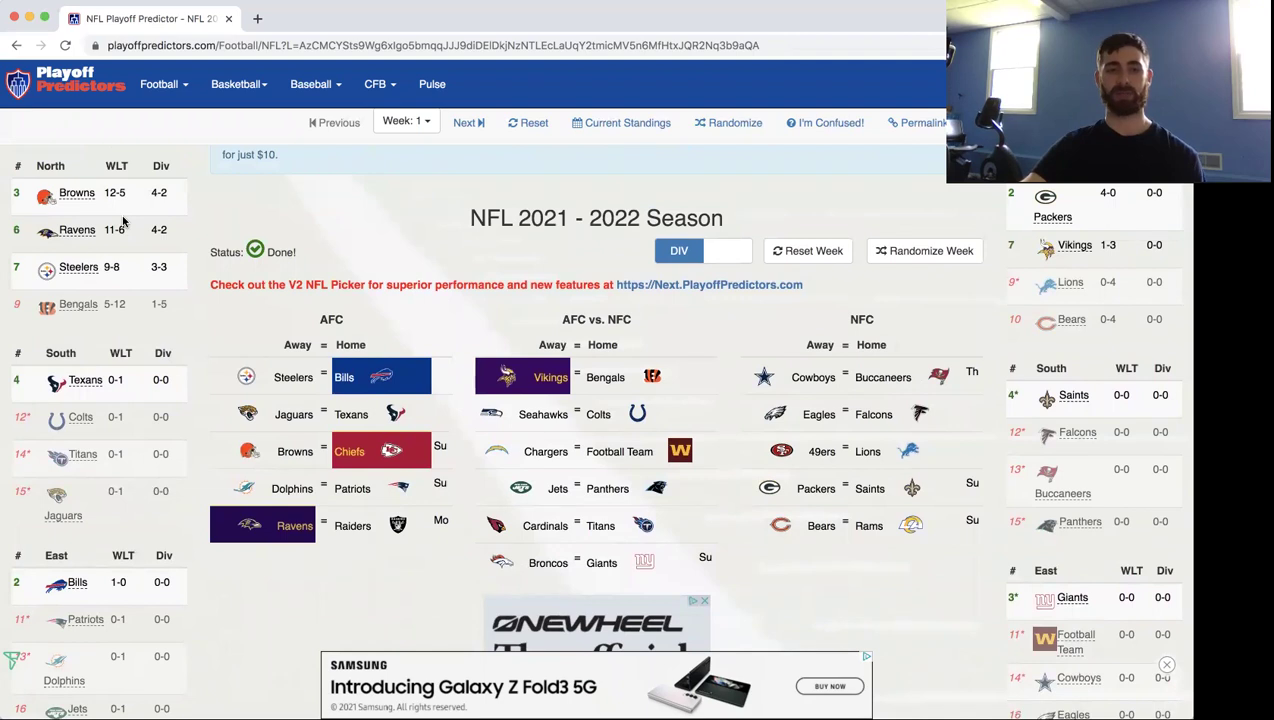
scroll(130, 305, "down", 2)
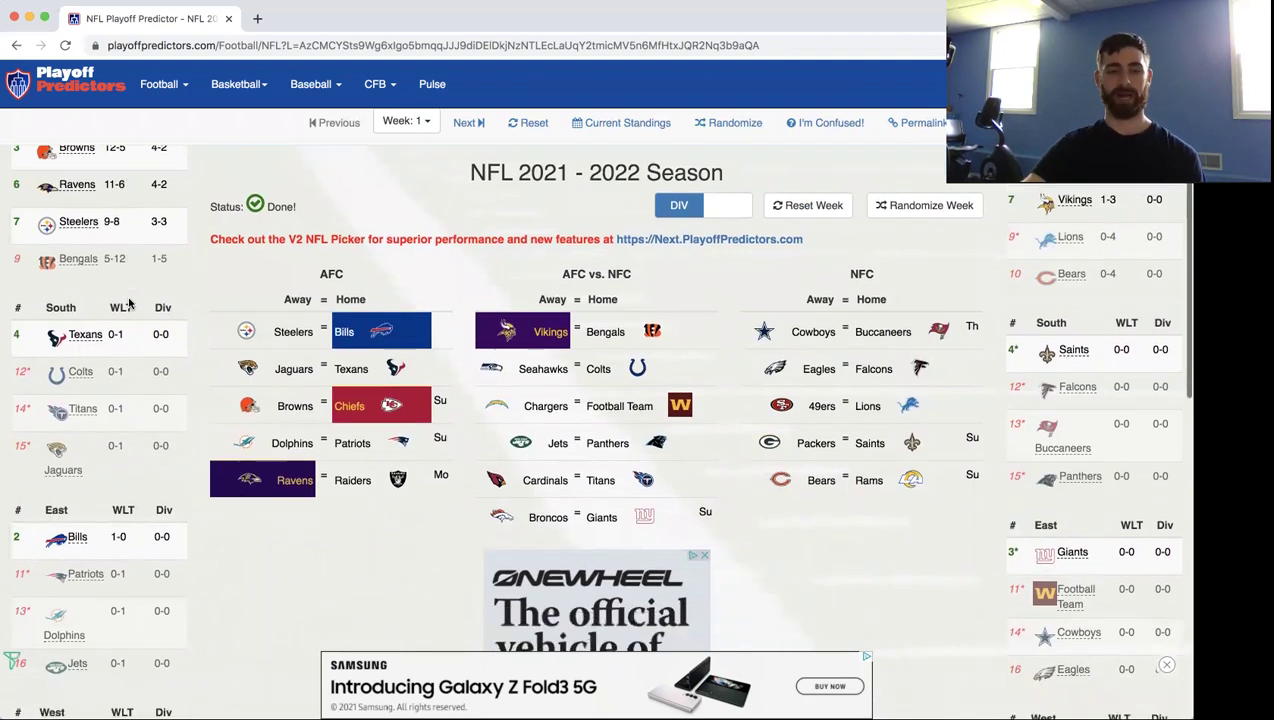
scroll(112, 316, "down", 1)
left_click(87, 288)
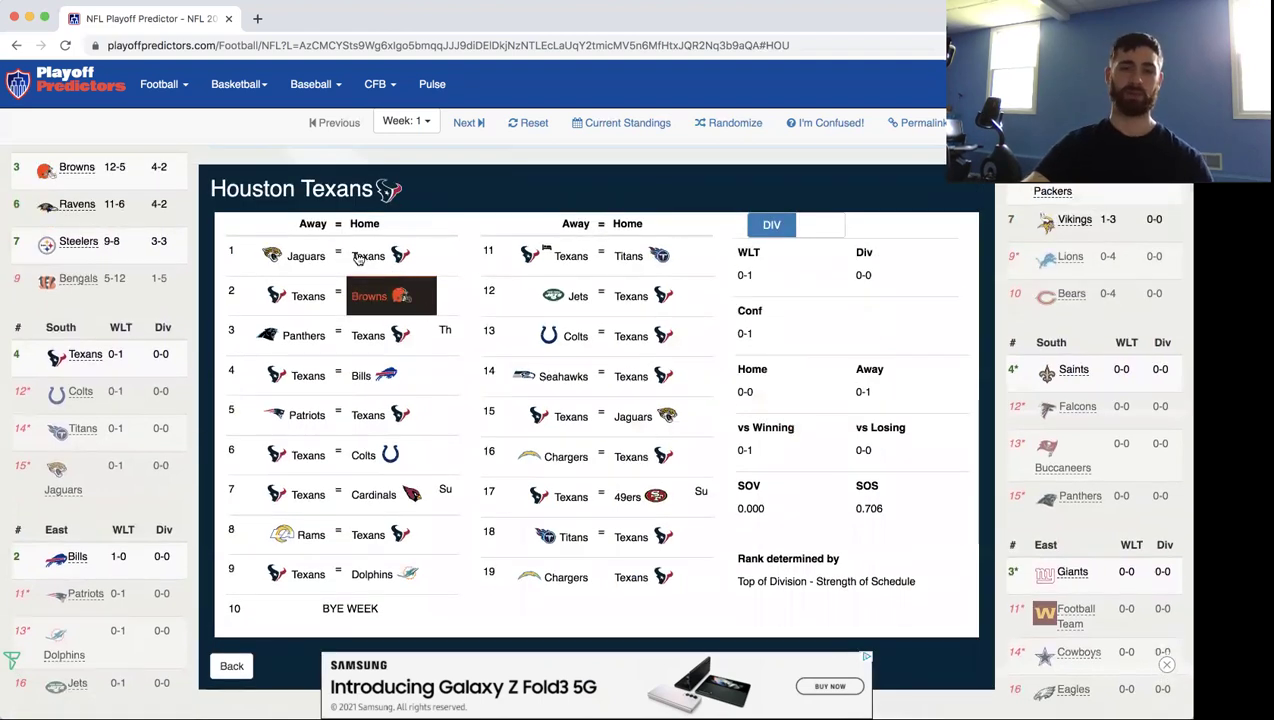
left_click(304, 262)
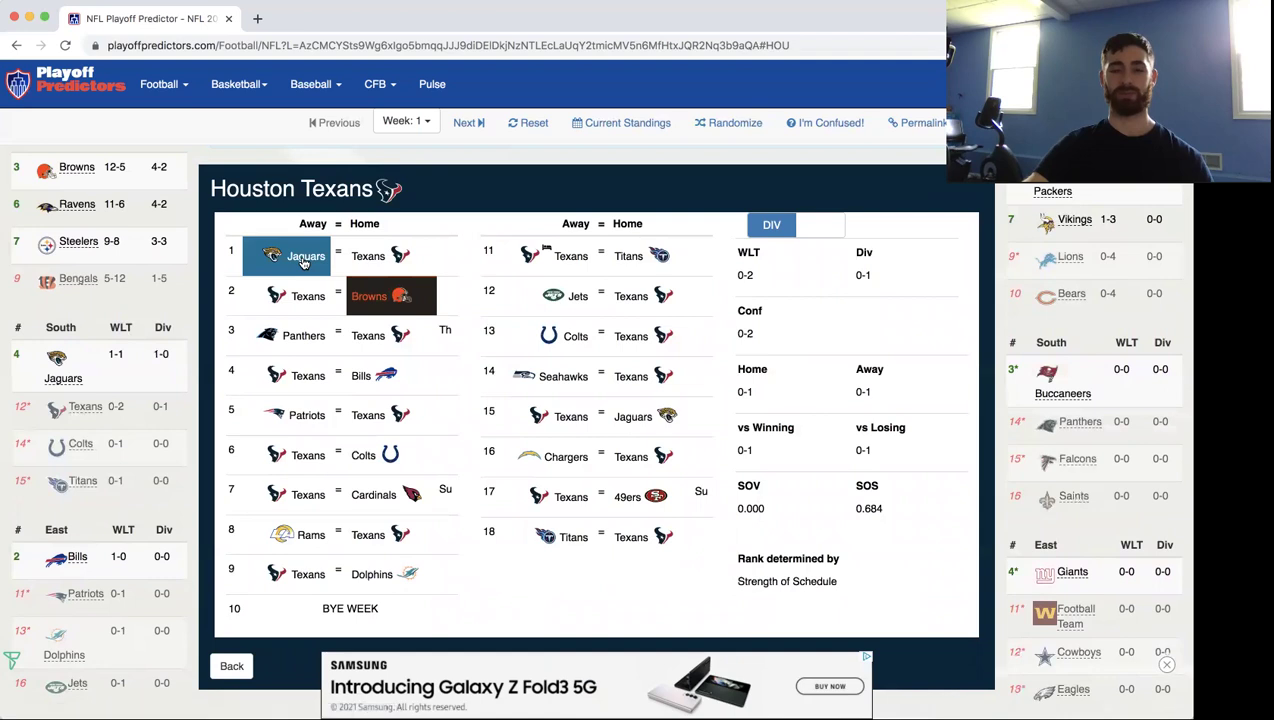
left_click(314, 326)
left_click(388, 375)
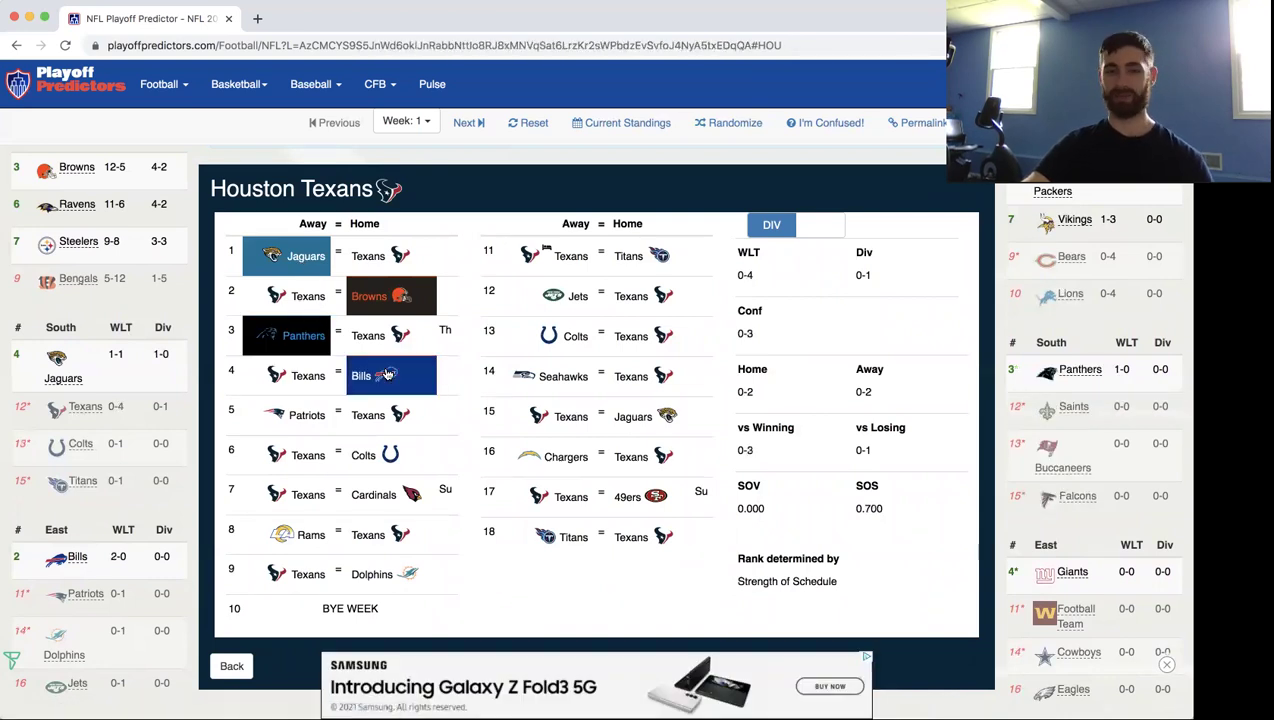
Pick the Texans' opponents to win weeks 5 to 9: Patriots, Colts, Cardinals, Rams and Dolphins.
left_click(308, 413)
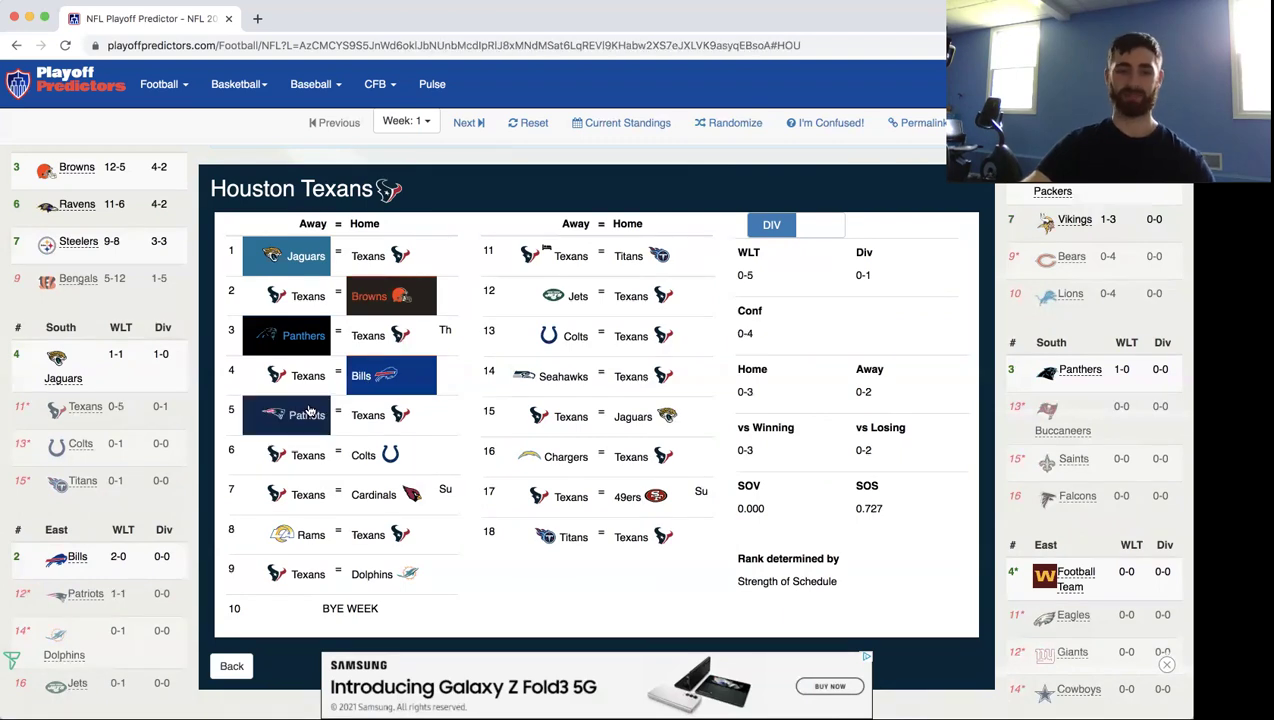
left_click(372, 450)
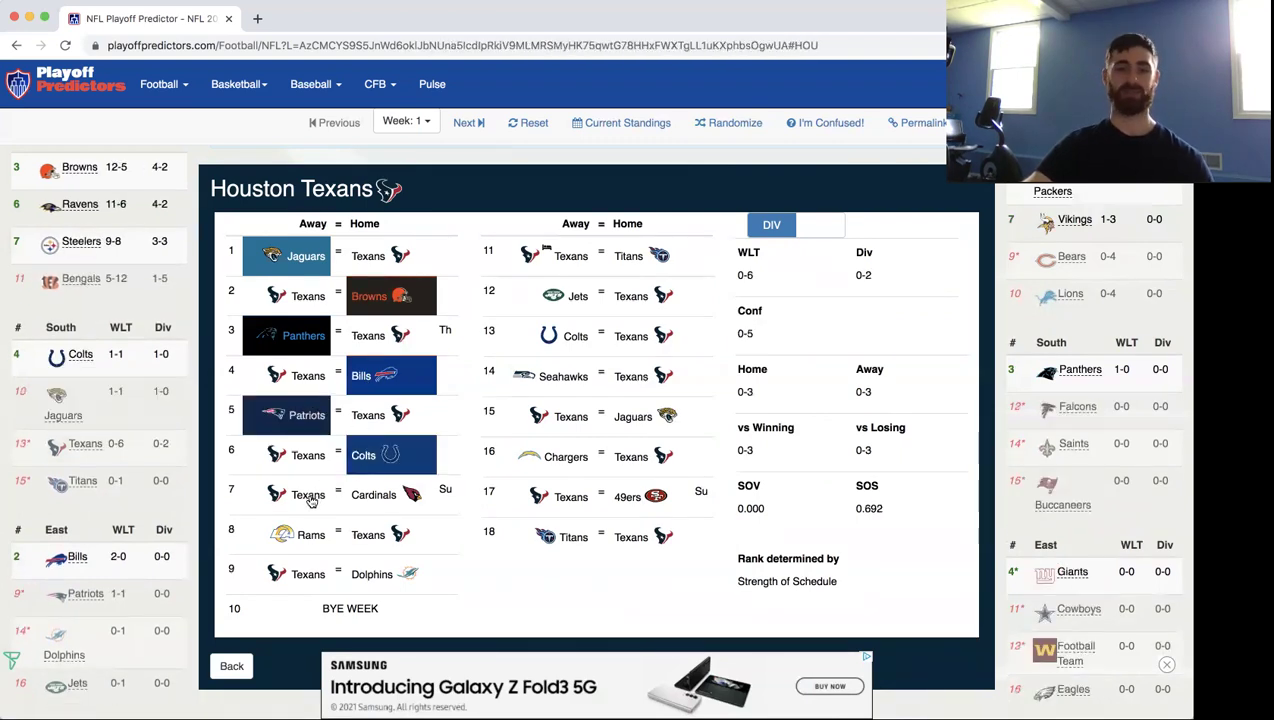
left_click(358, 497)
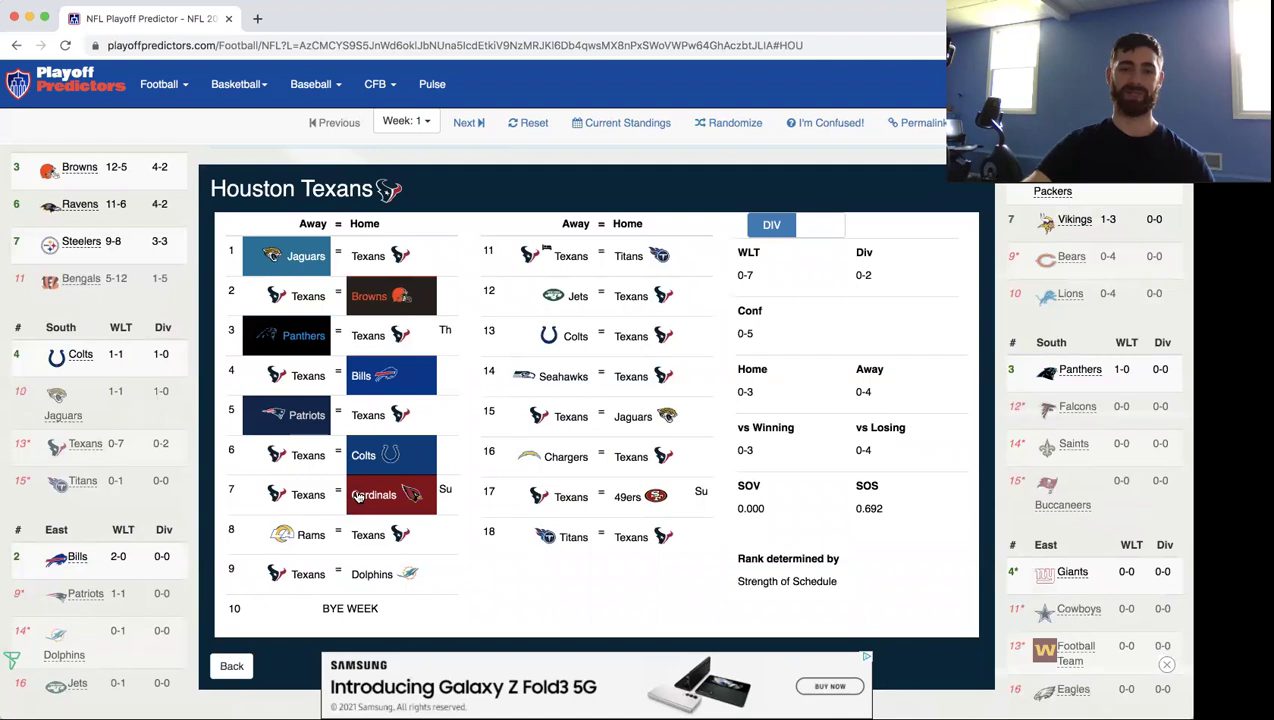
left_click(310, 536)
left_click(417, 575)
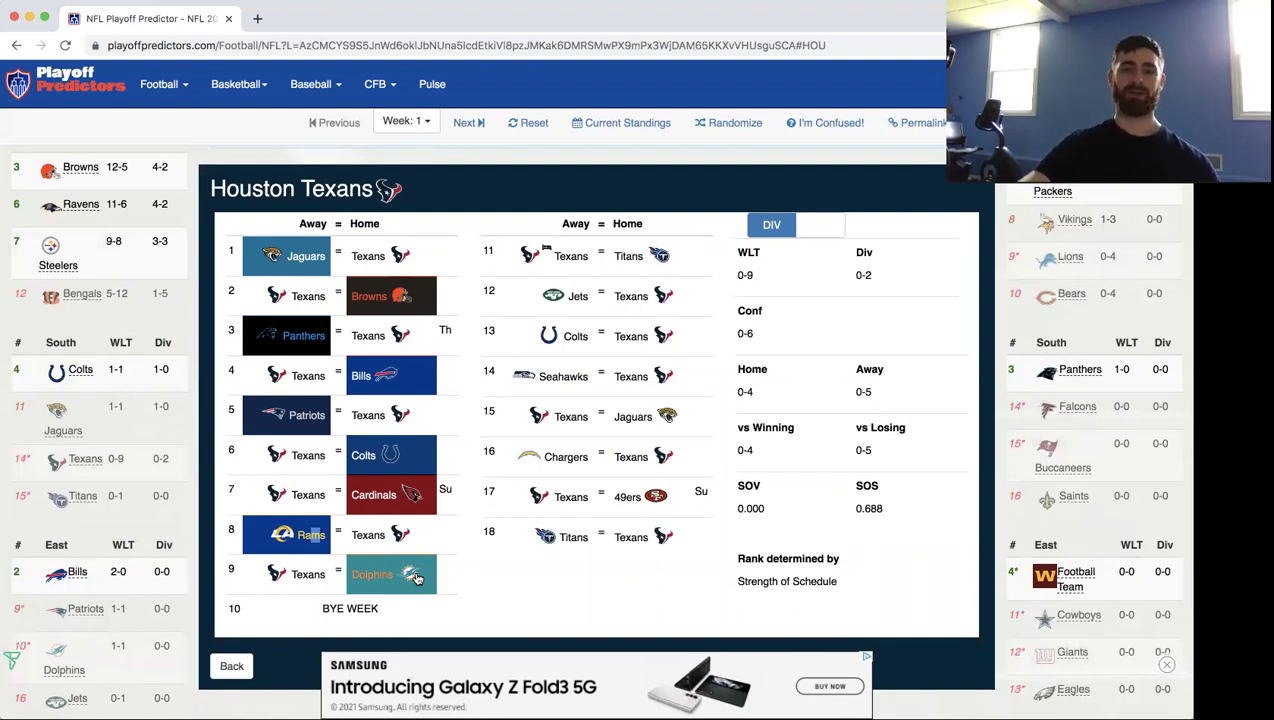
Pick the Texans' week 11 to 15 winners: Titans, Texans over the Jets, Colts, Seahawks, and Texans over the Jaguars.
left_click(641, 259)
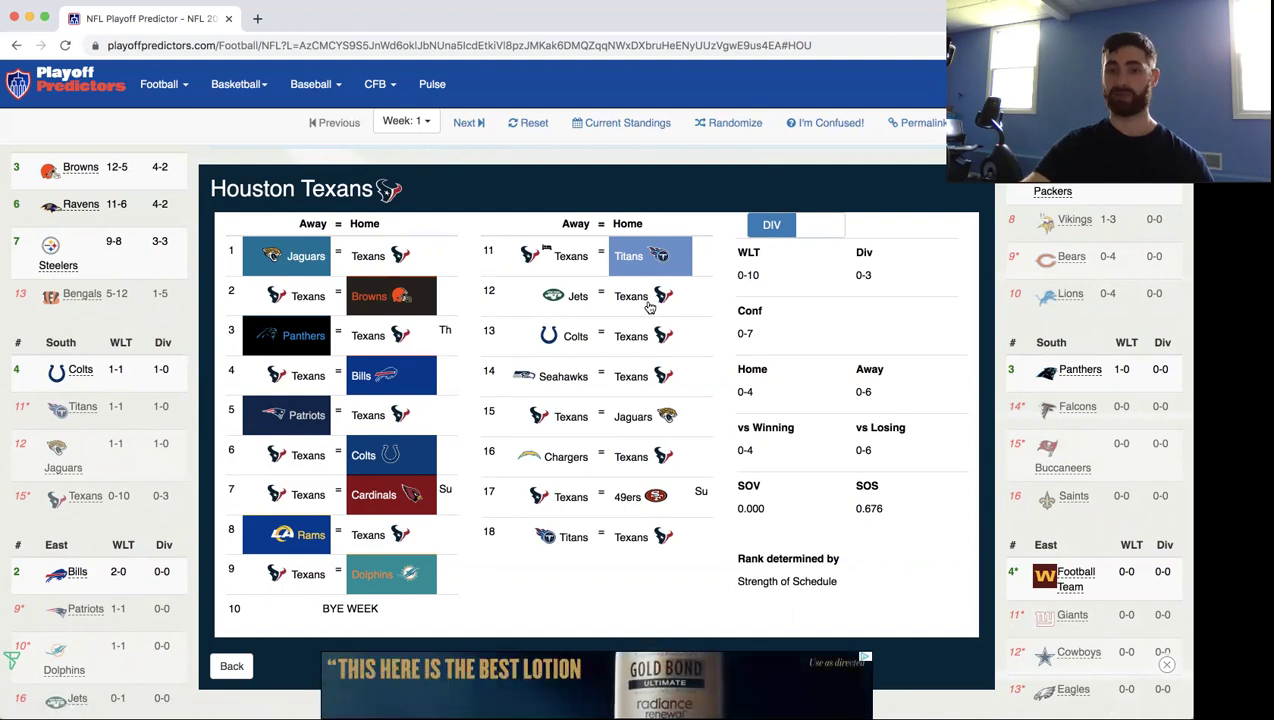
left_click(650, 309)
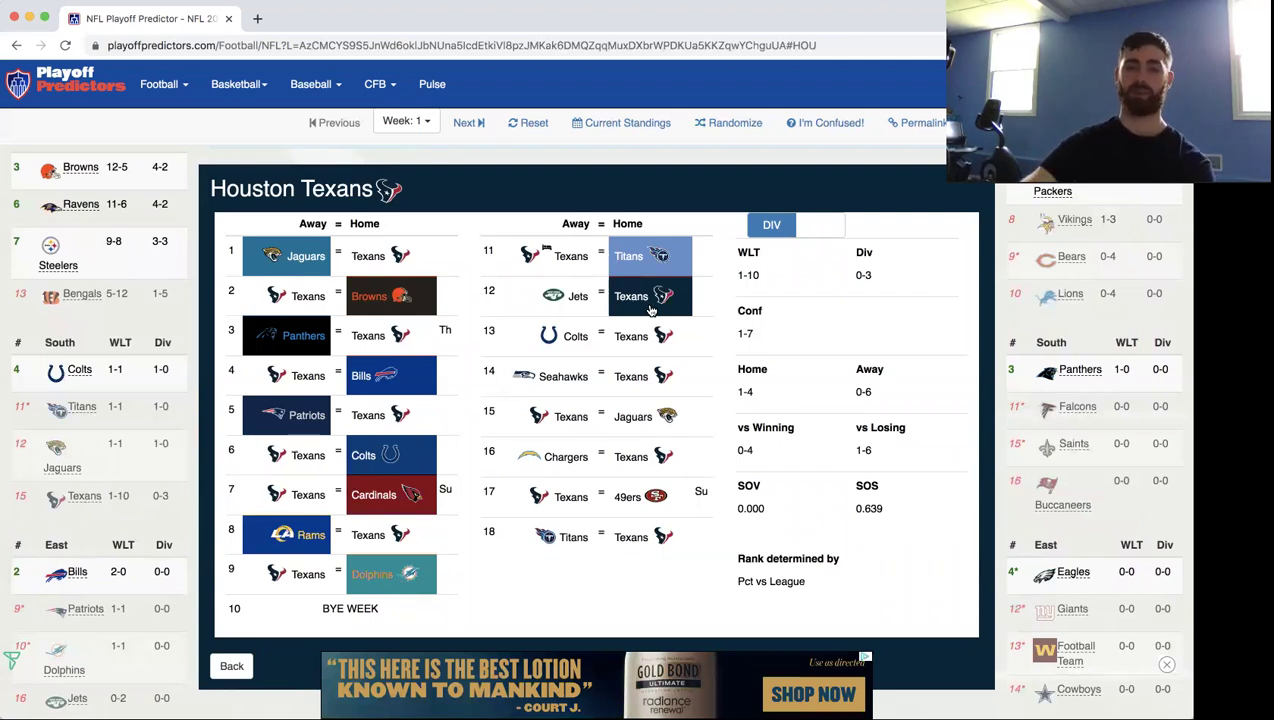
left_click(586, 338)
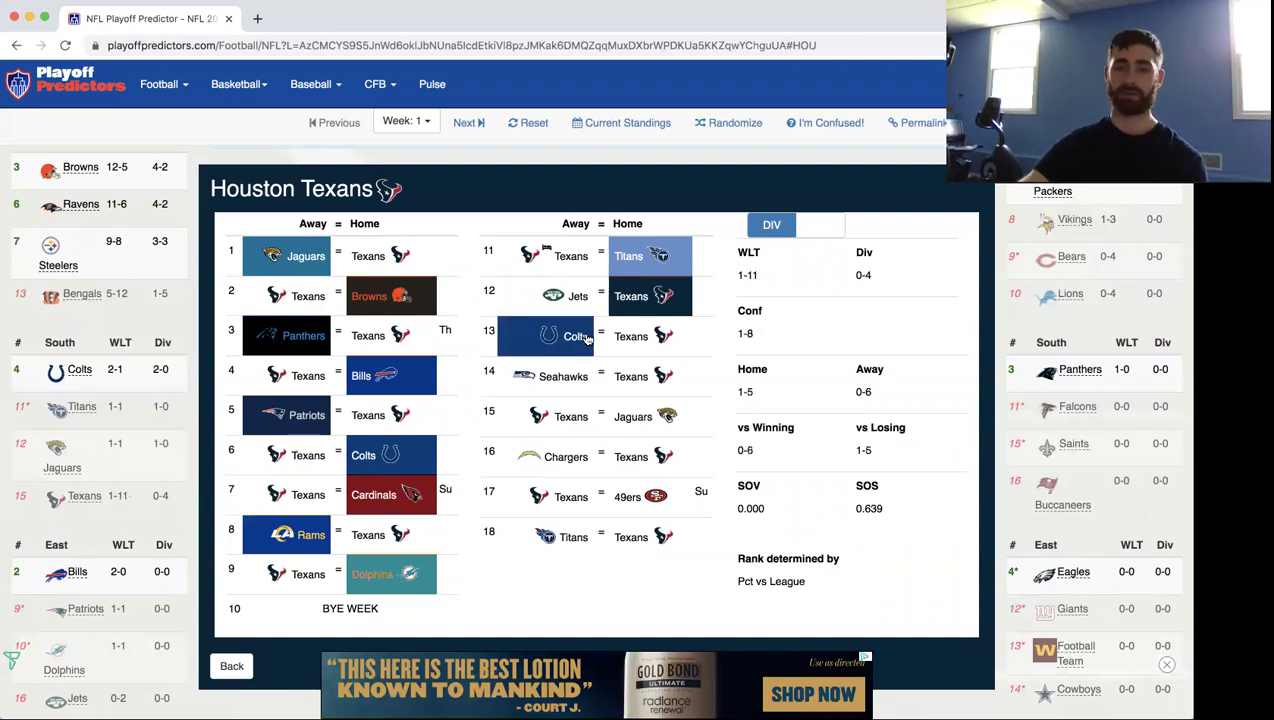
left_click(580, 381)
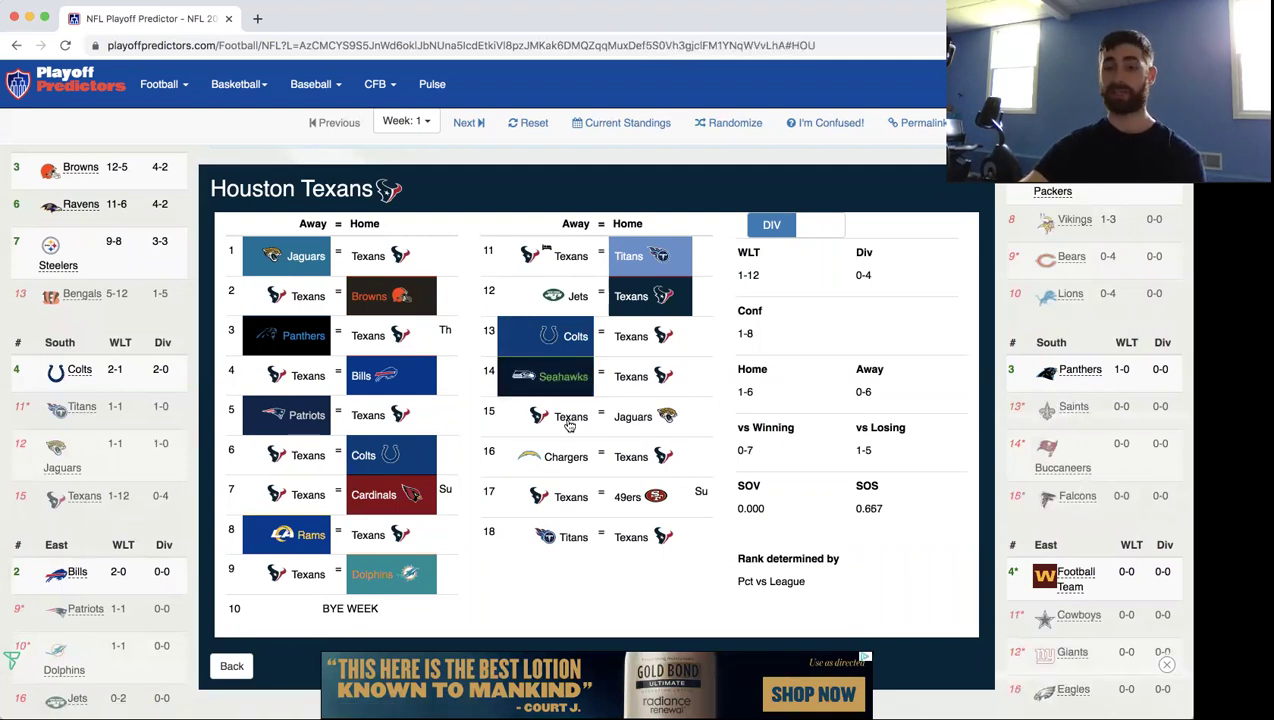
left_click(569, 424)
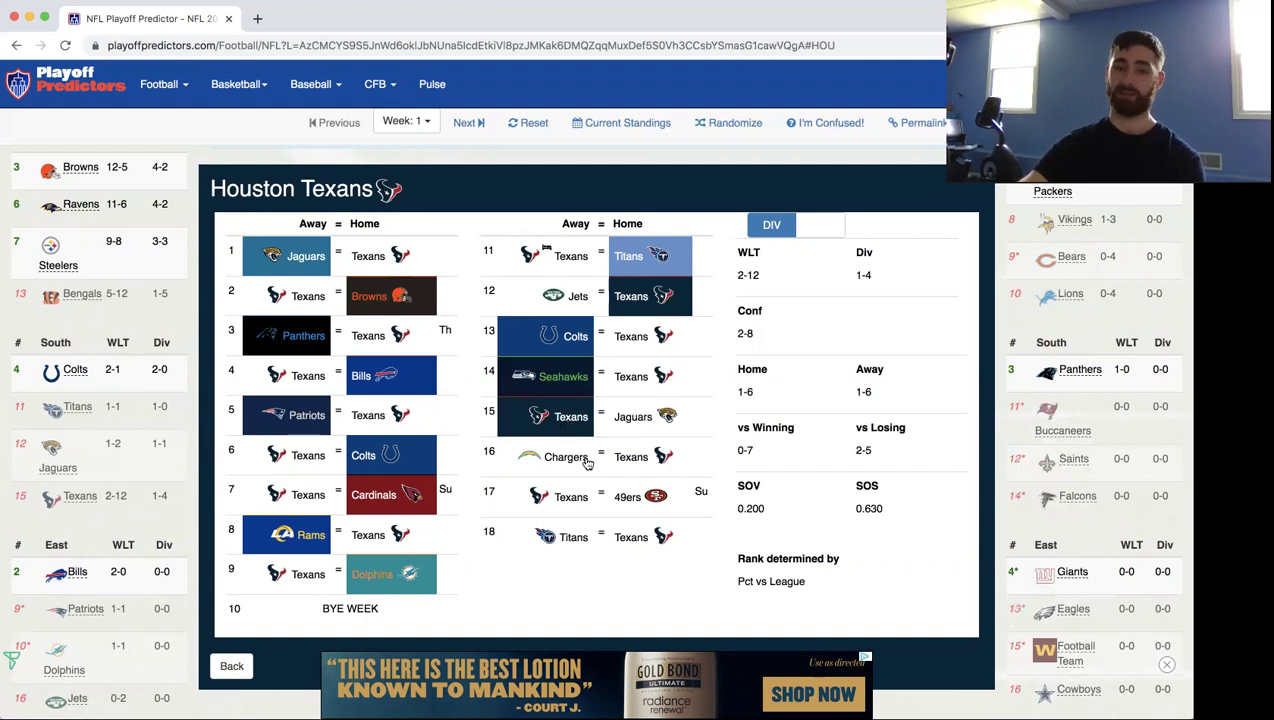
Pick the Chargers in week 16, the 49ers in week 17 and the Titans in week 18, and close the Texans' schedule.
left_click(582, 460)
left_click(668, 503)
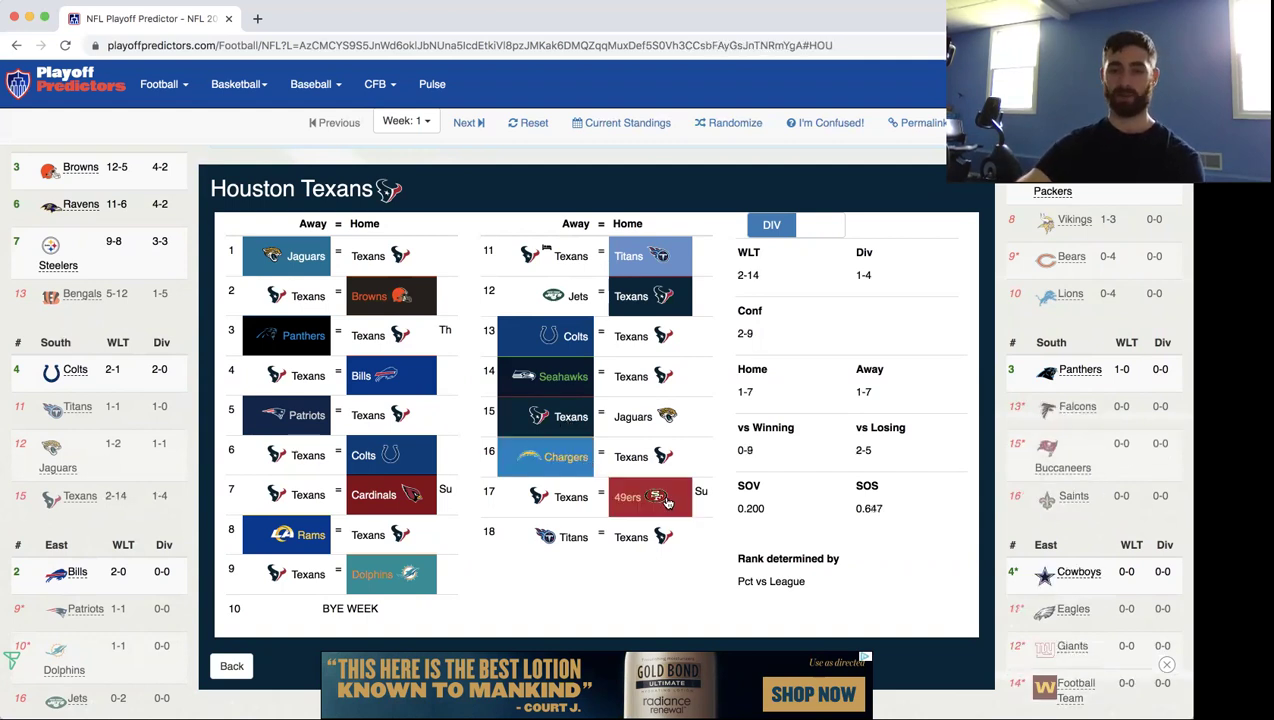
left_click(557, 543)
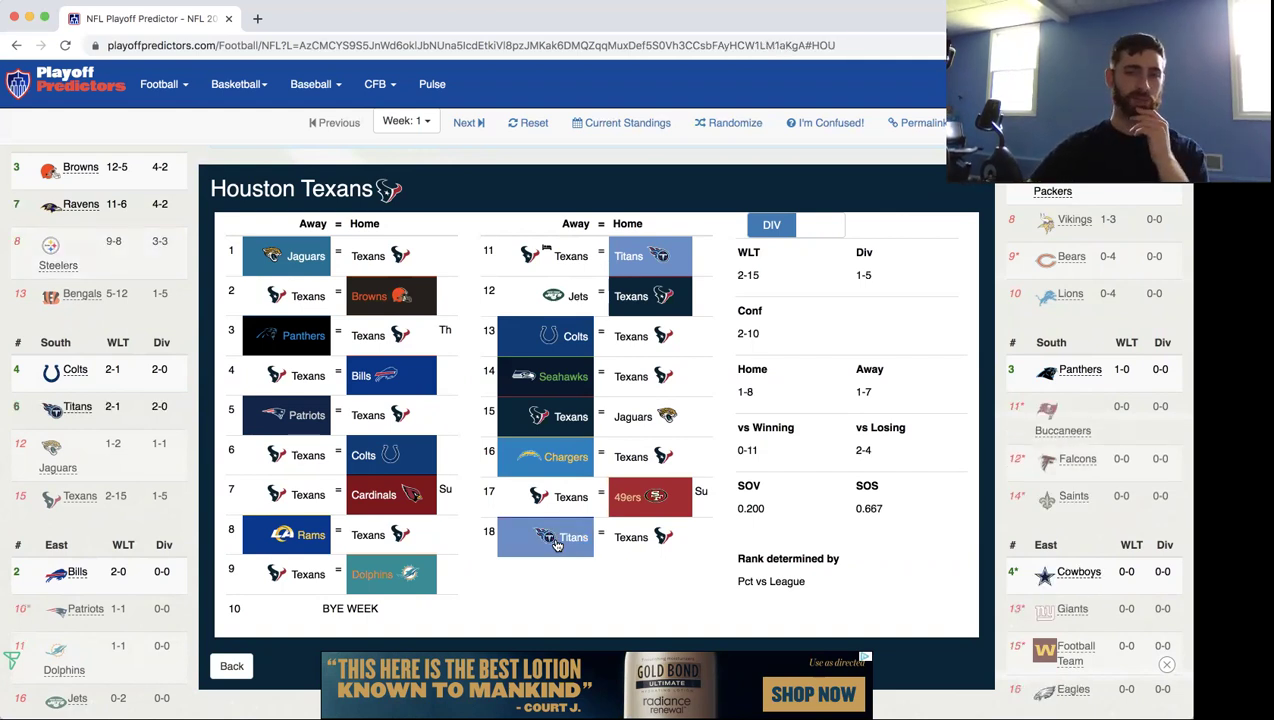
left_click(546, 539)
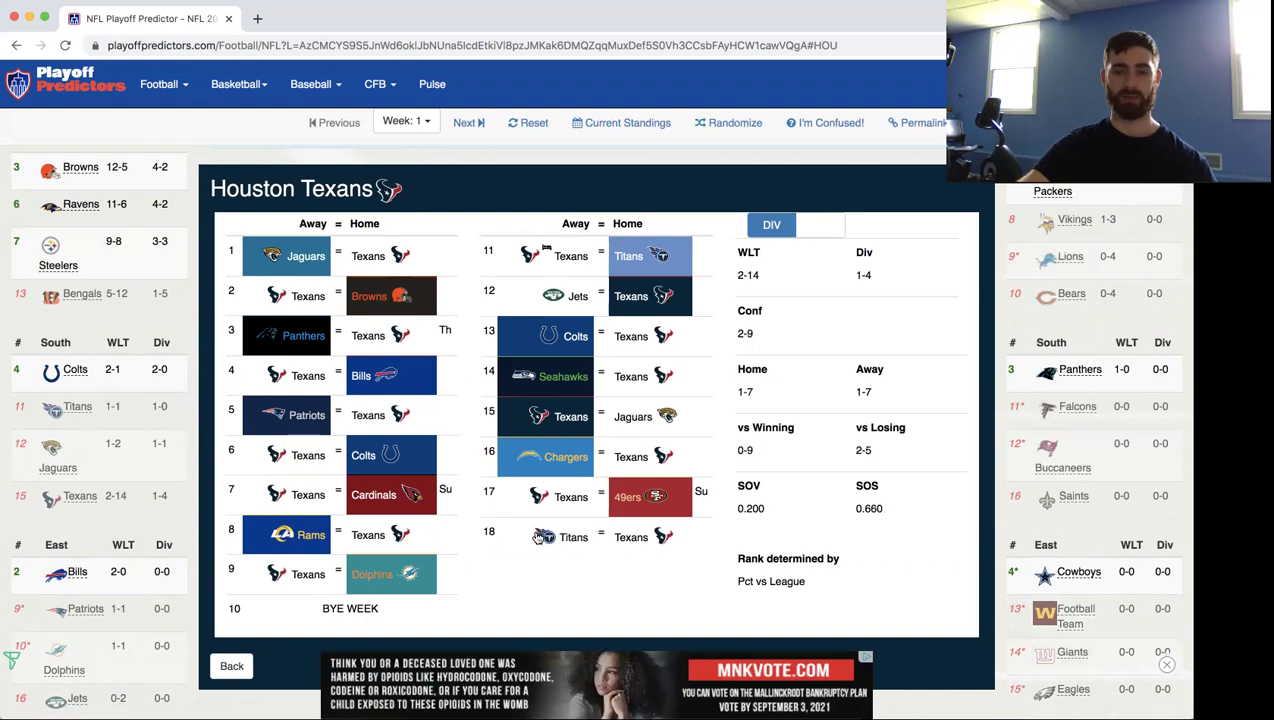
left_click(538, 538)
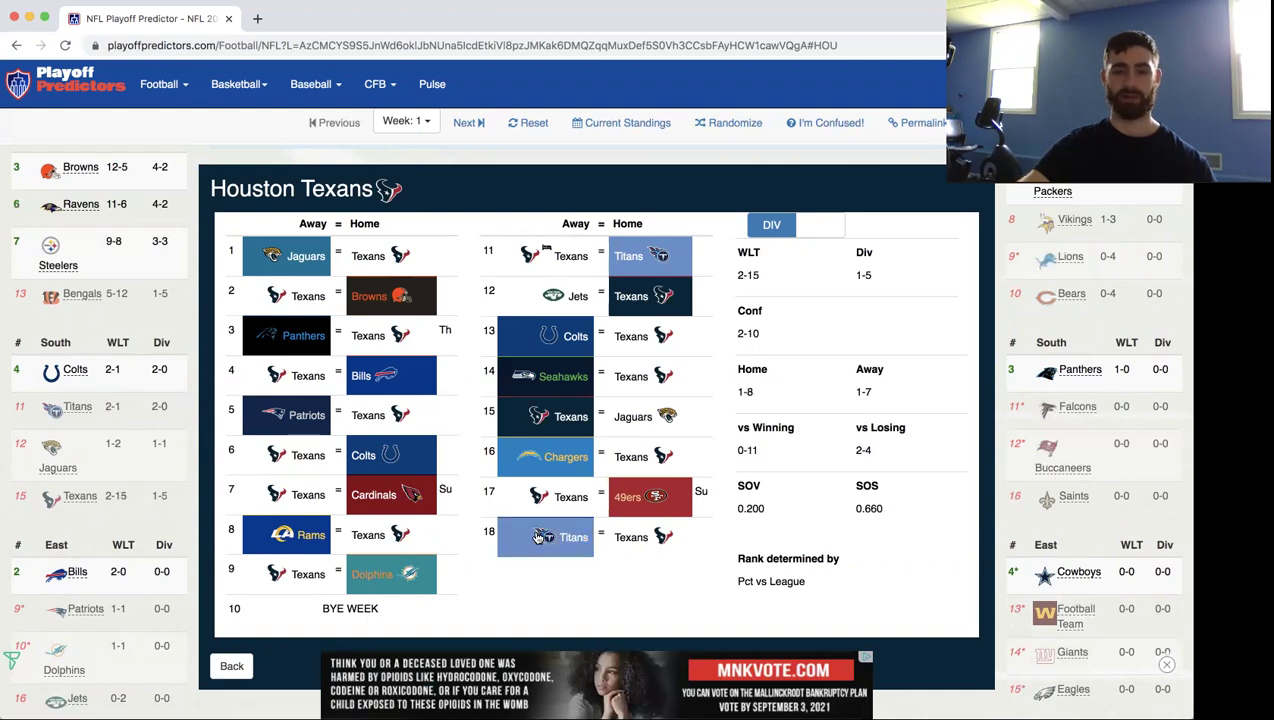
left_click(116, 320)
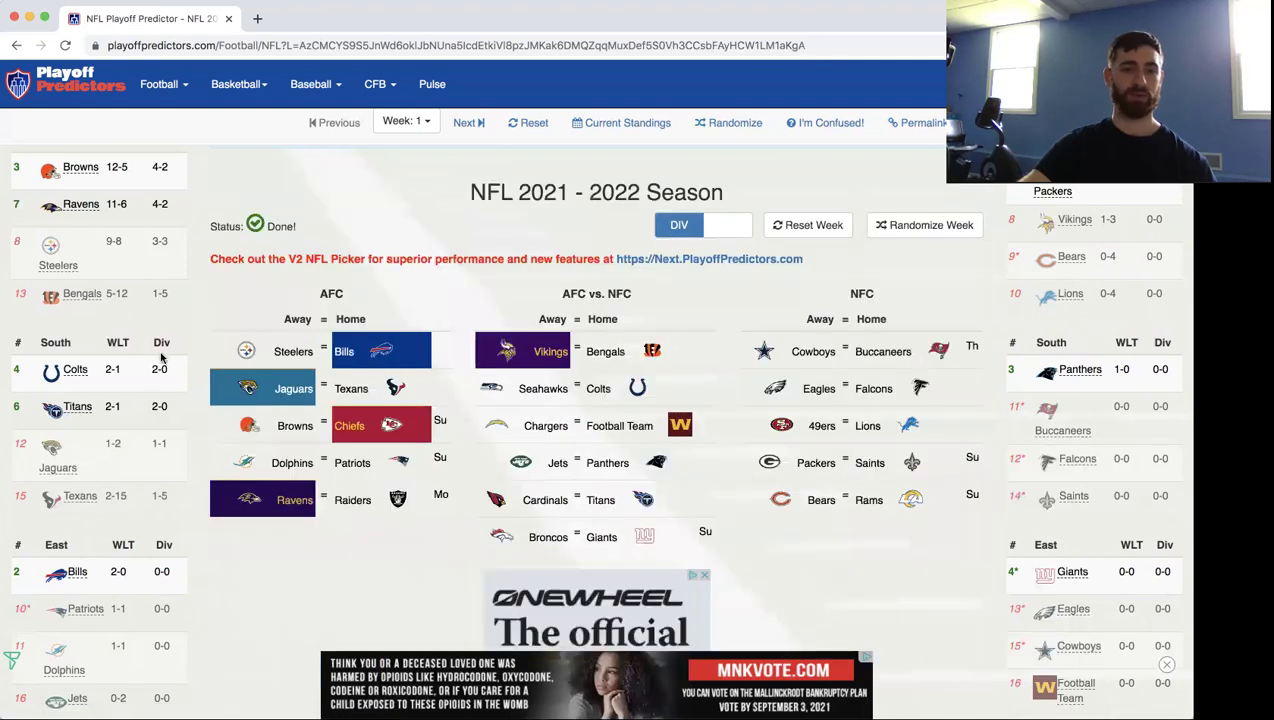
Open the Colts' schedule from the AFC South standings.
scroll(128, 486, "up", 2)
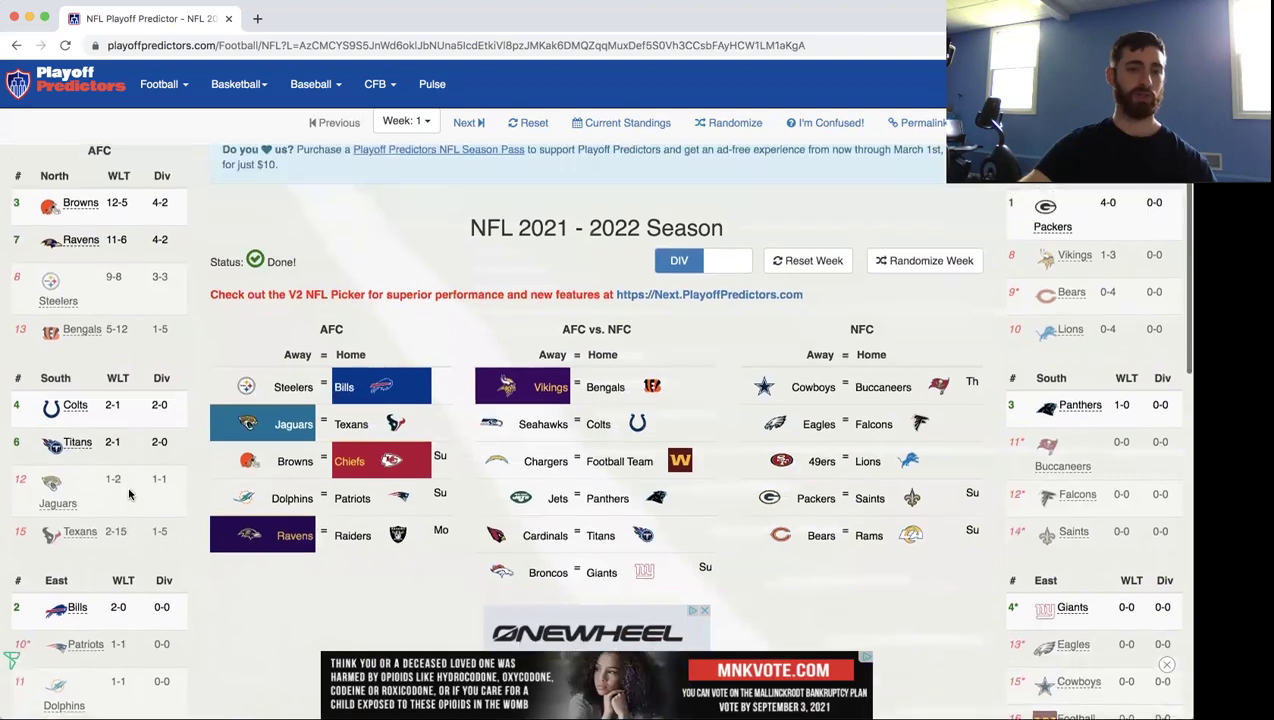
scroll(128, 494, "down", 2)
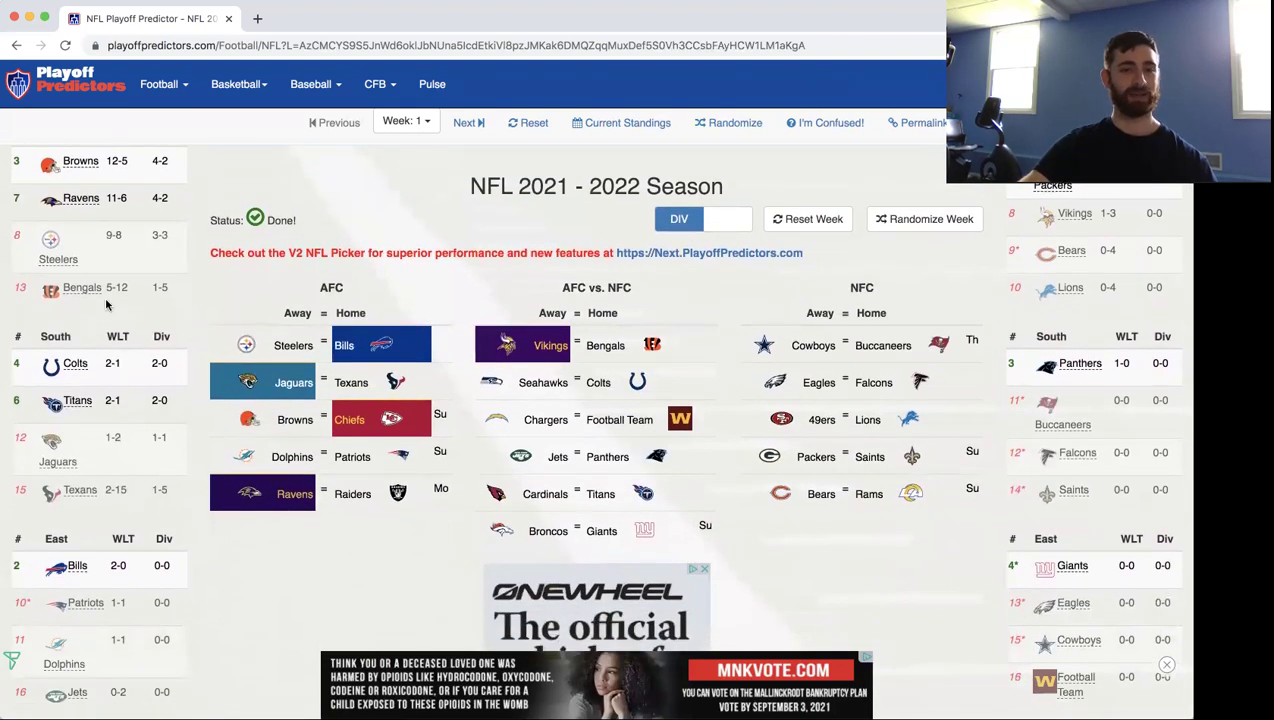
left_click(76, 242)
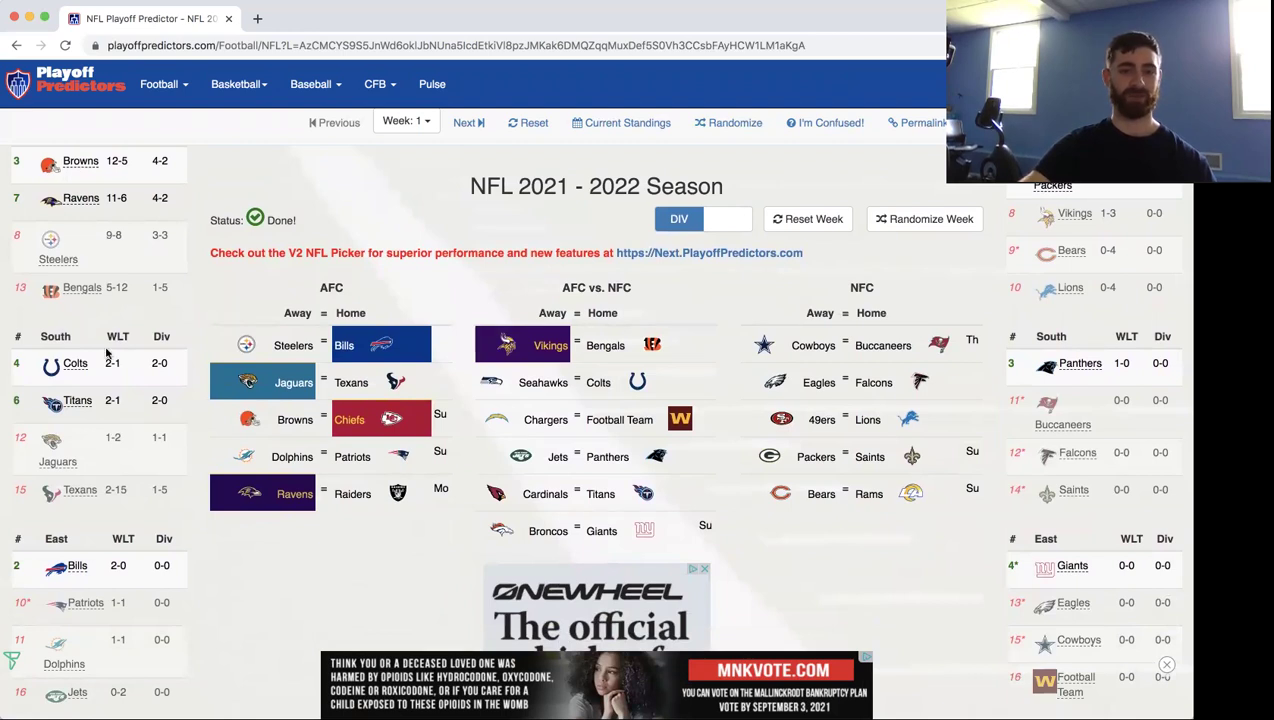
scroll(126, 452, "down", 1)
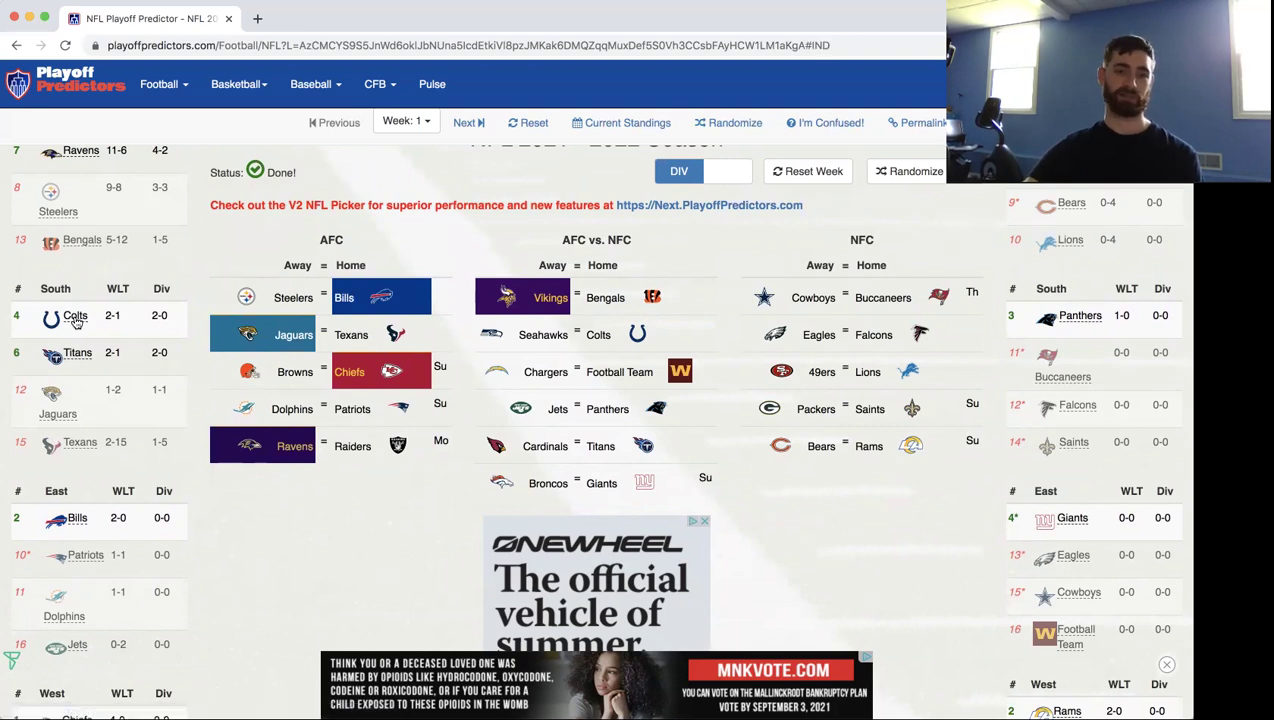
left_click(75, 316)
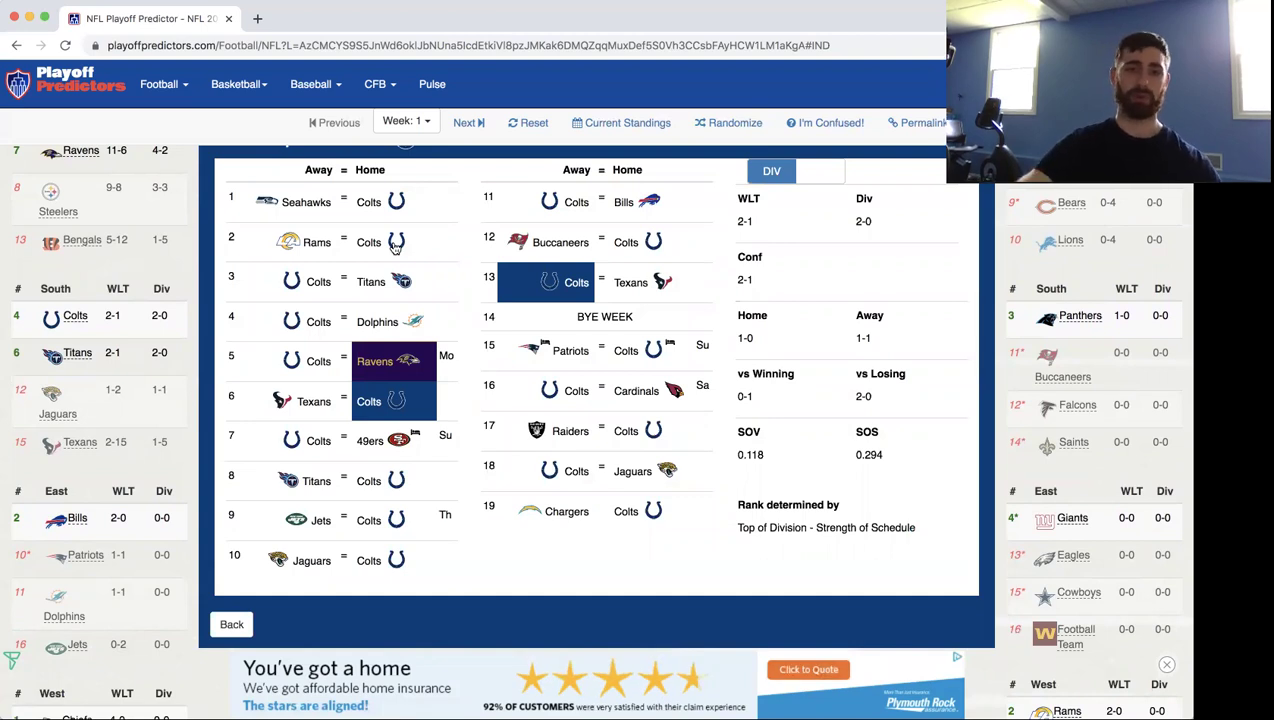
Pick the Colts to beat the Seahawks, Rams, Titans and Dolphins in weeks 1 to 4.
left_click(379, 205)
left_click(395, 245)
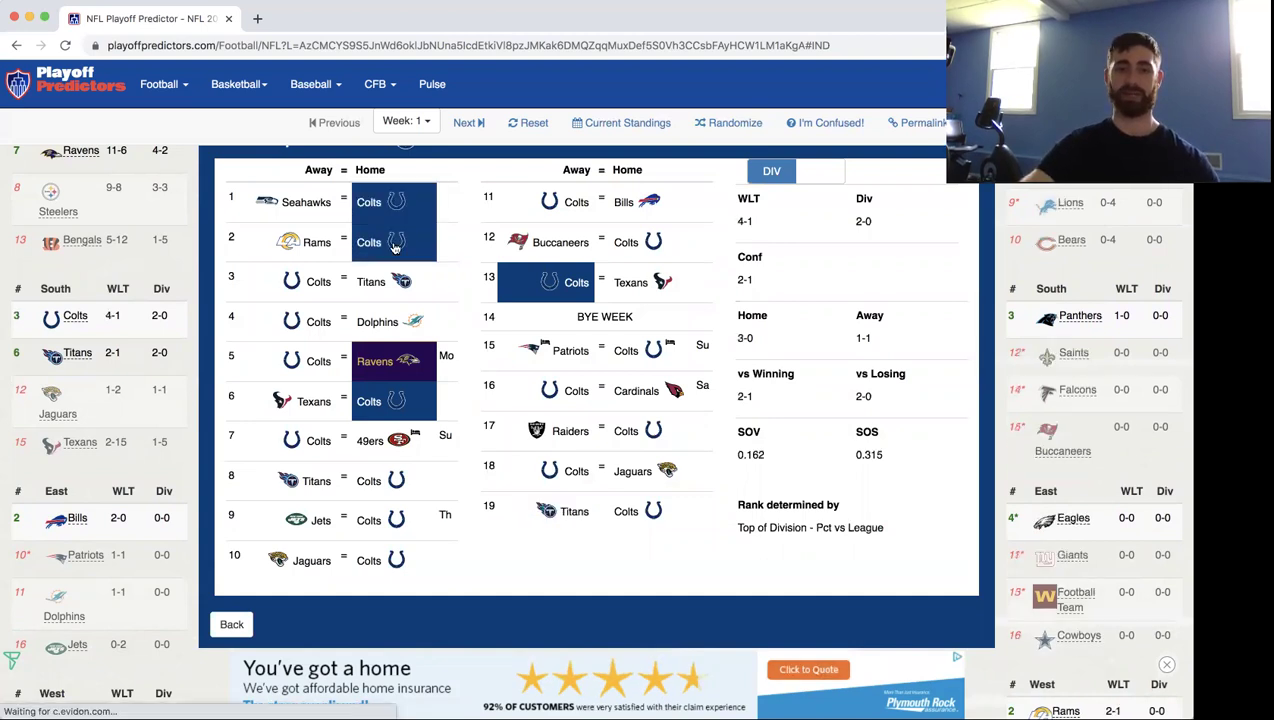
left_click(323, 282)
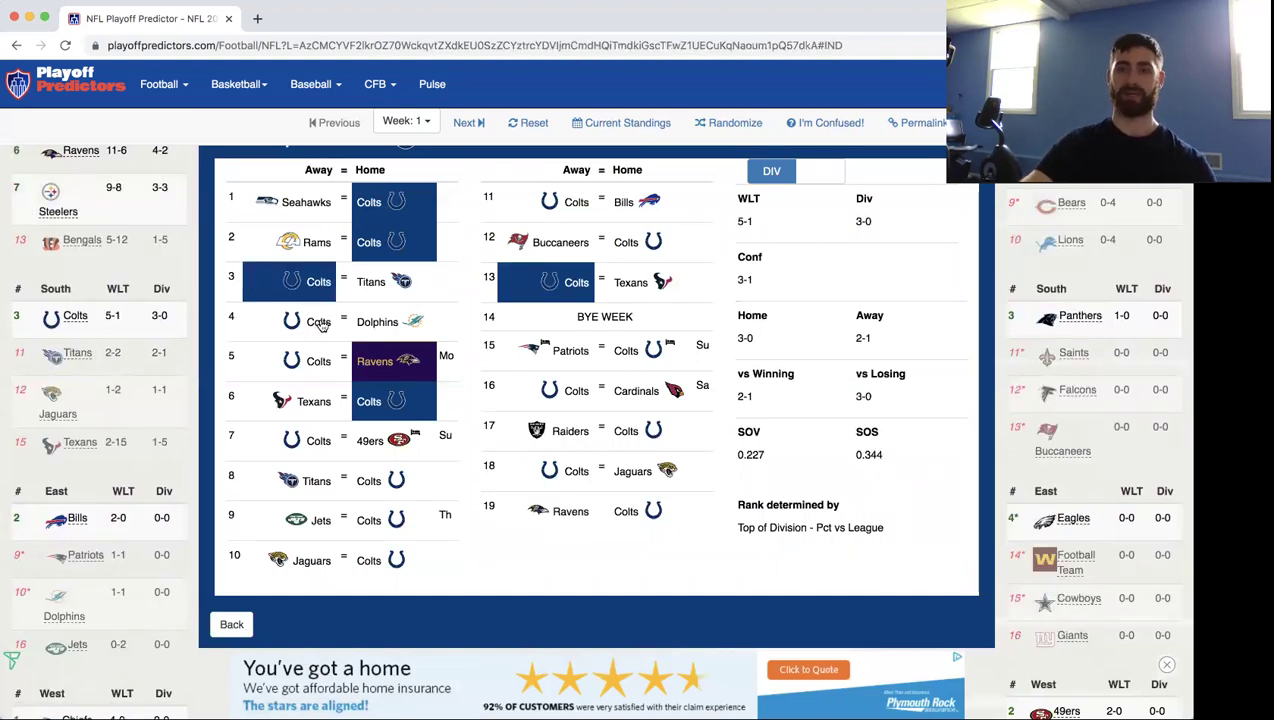
left_click(320, 325)
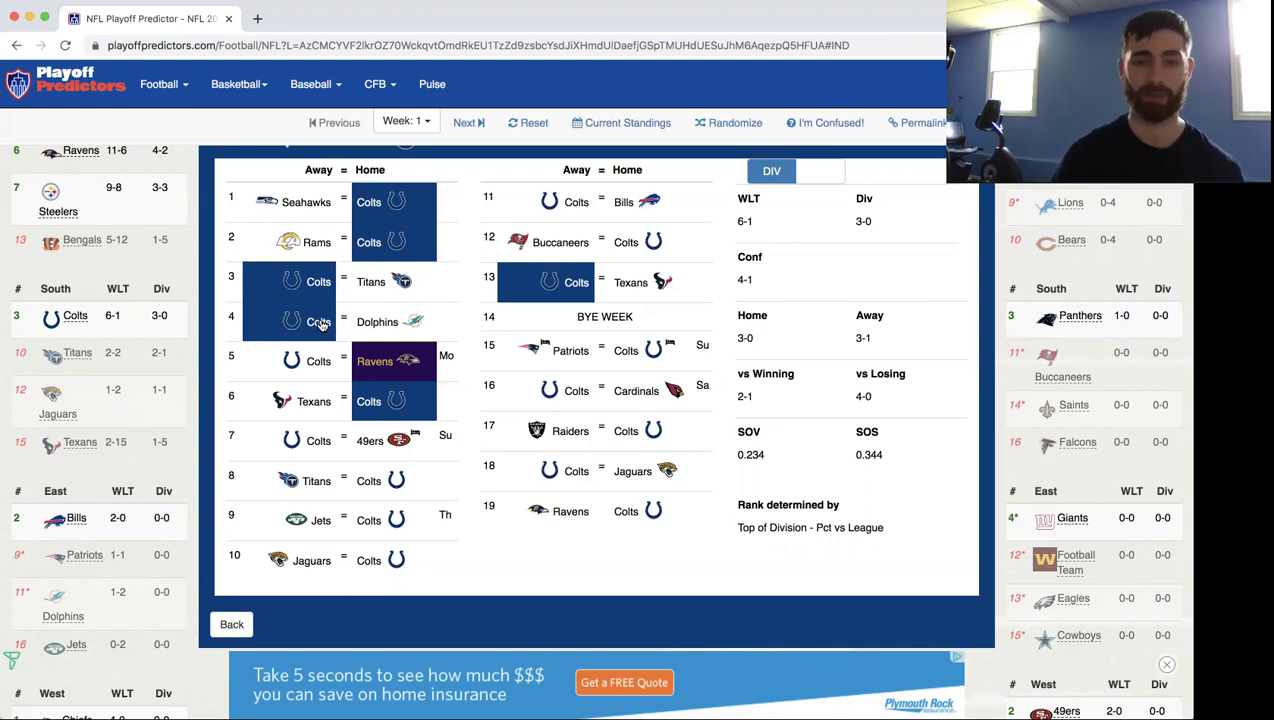
Change the Colts' early picks to the Seahawks in week 1, Rams in week 2 and Titans in week 3, with the Colts winning week 4.
left_click(314, 210)
left_click(314, 243)
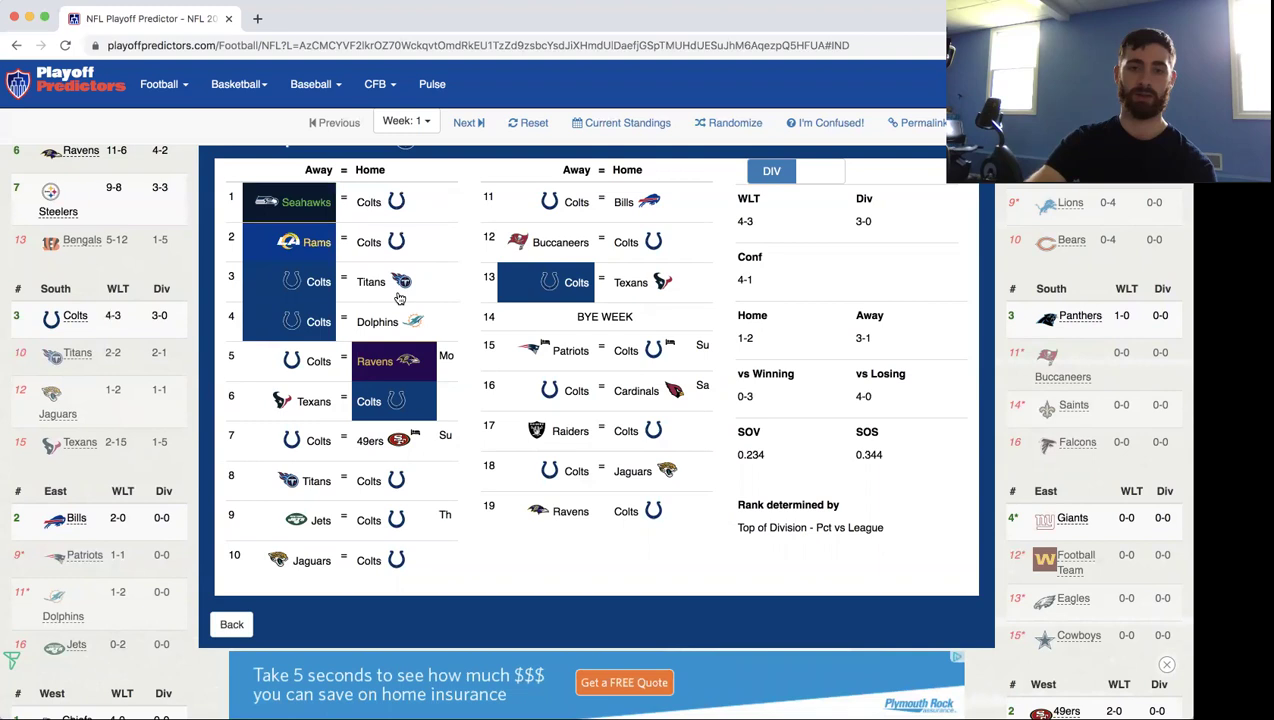
left_click(385, 281)
left_click(392, 321)
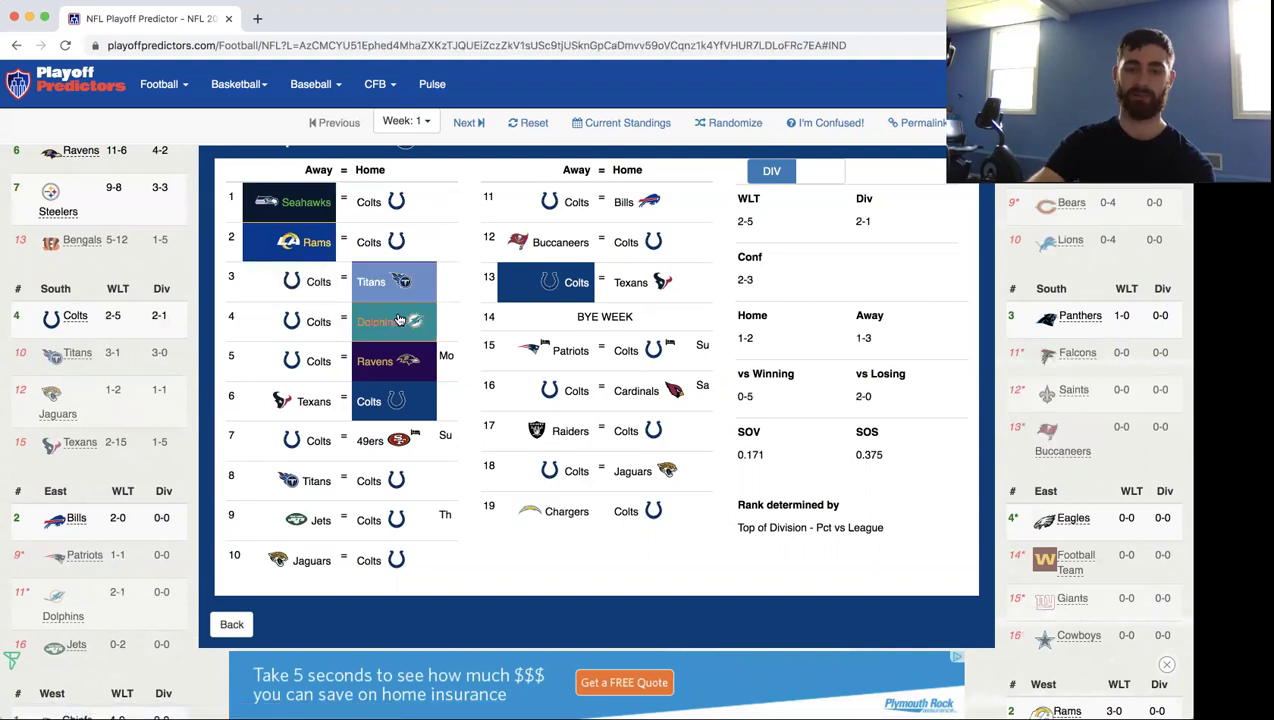
left_click(316, 321)
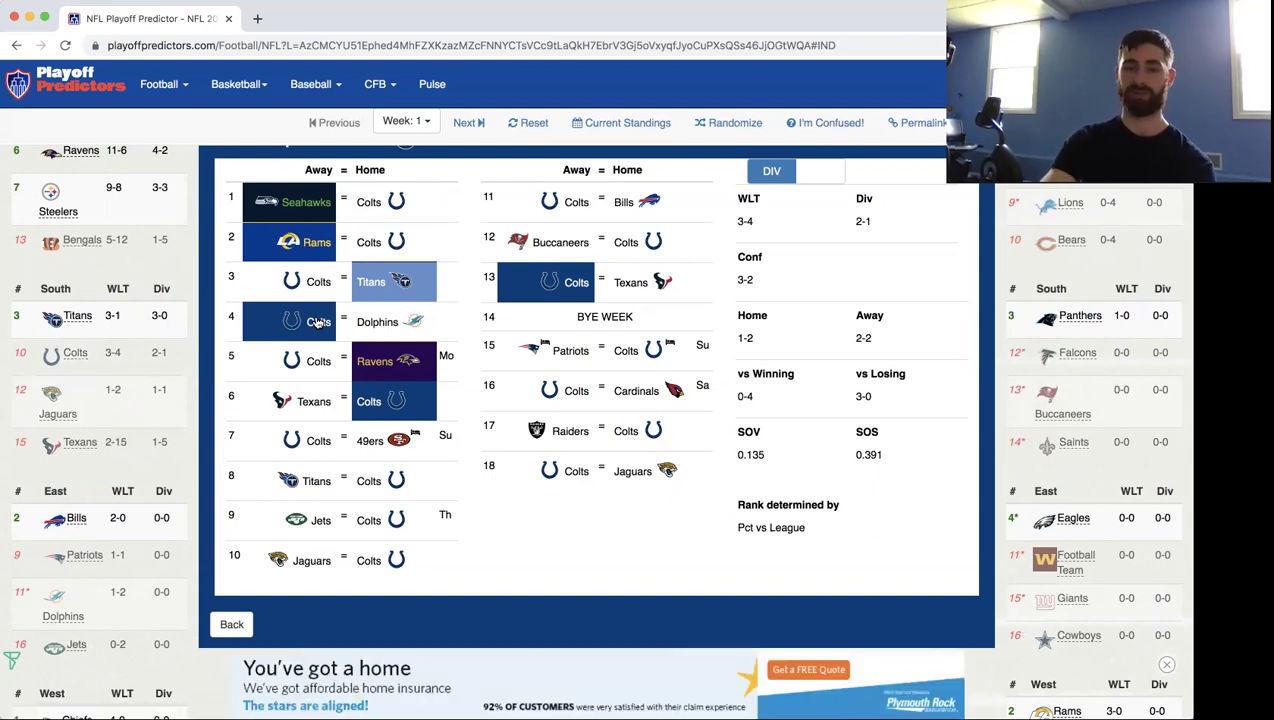
Pick the Colts over the 49ers in week 7, the Titans in week 8, and the Colts over the Jets and Jaguars in weeks 9 and 10.
left_click(322, 443)
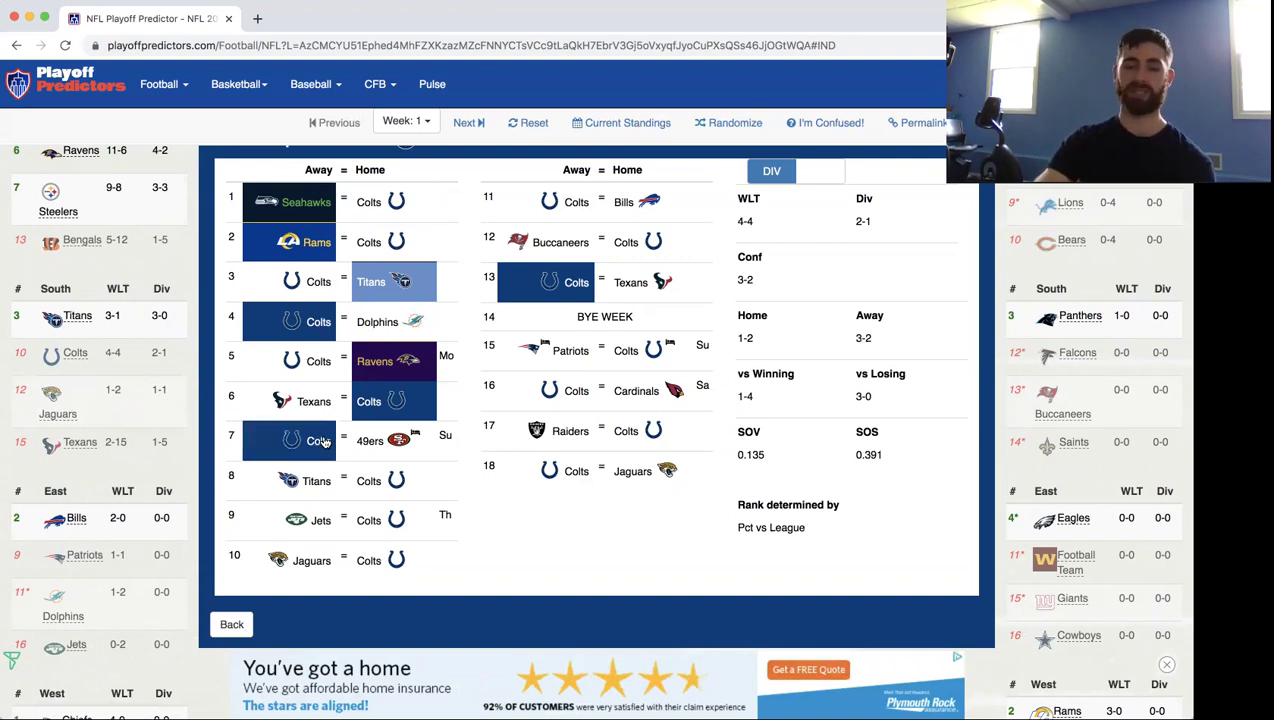
left_click(334, 484)
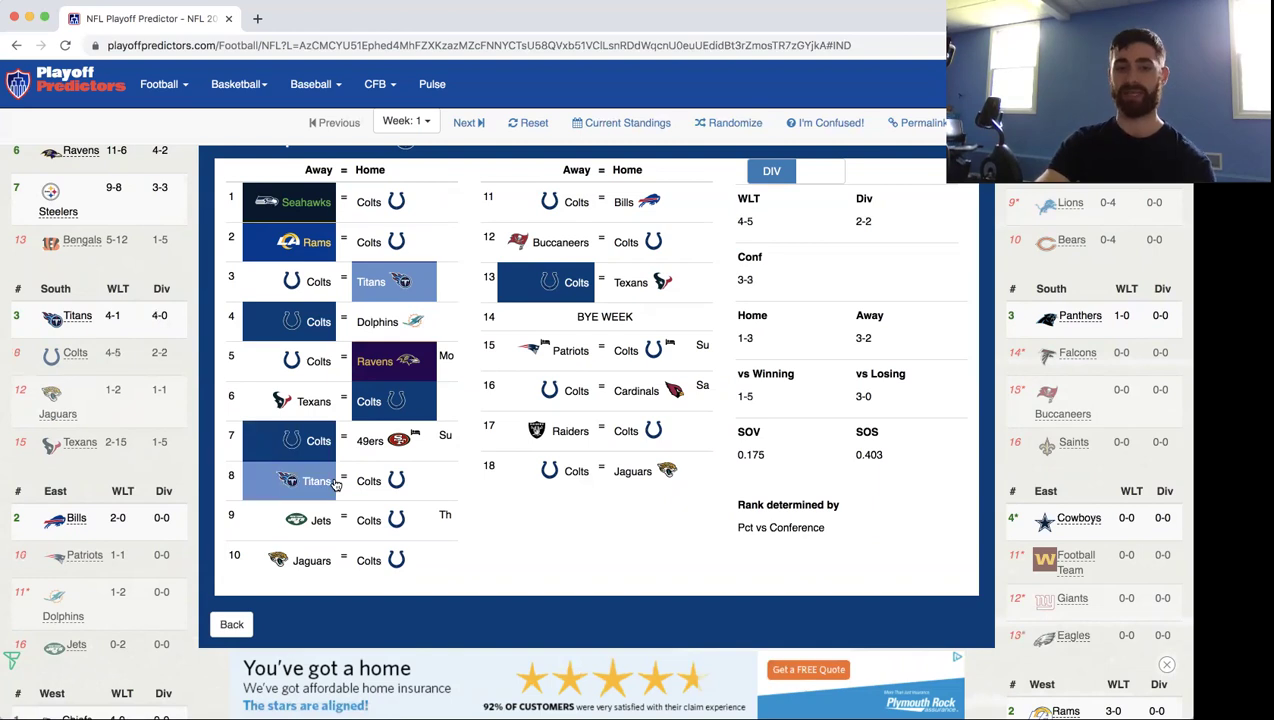
left_click(398, 521)
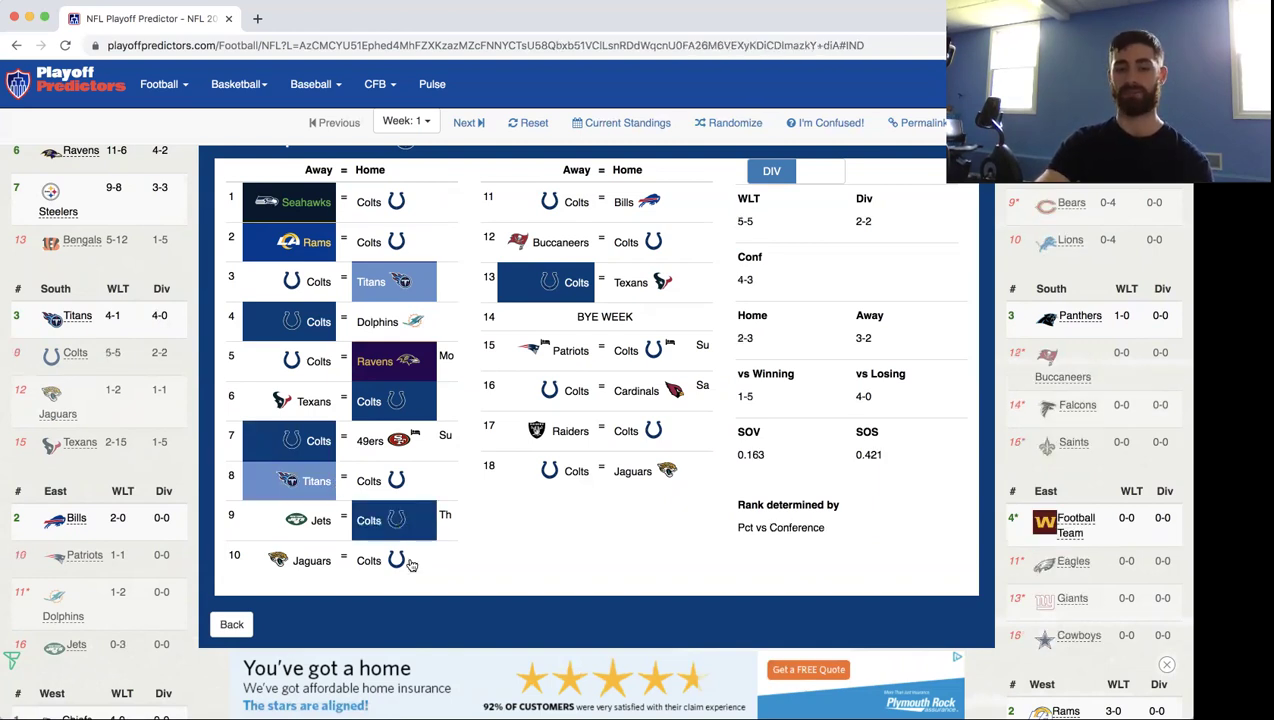
left_click(410, 565)
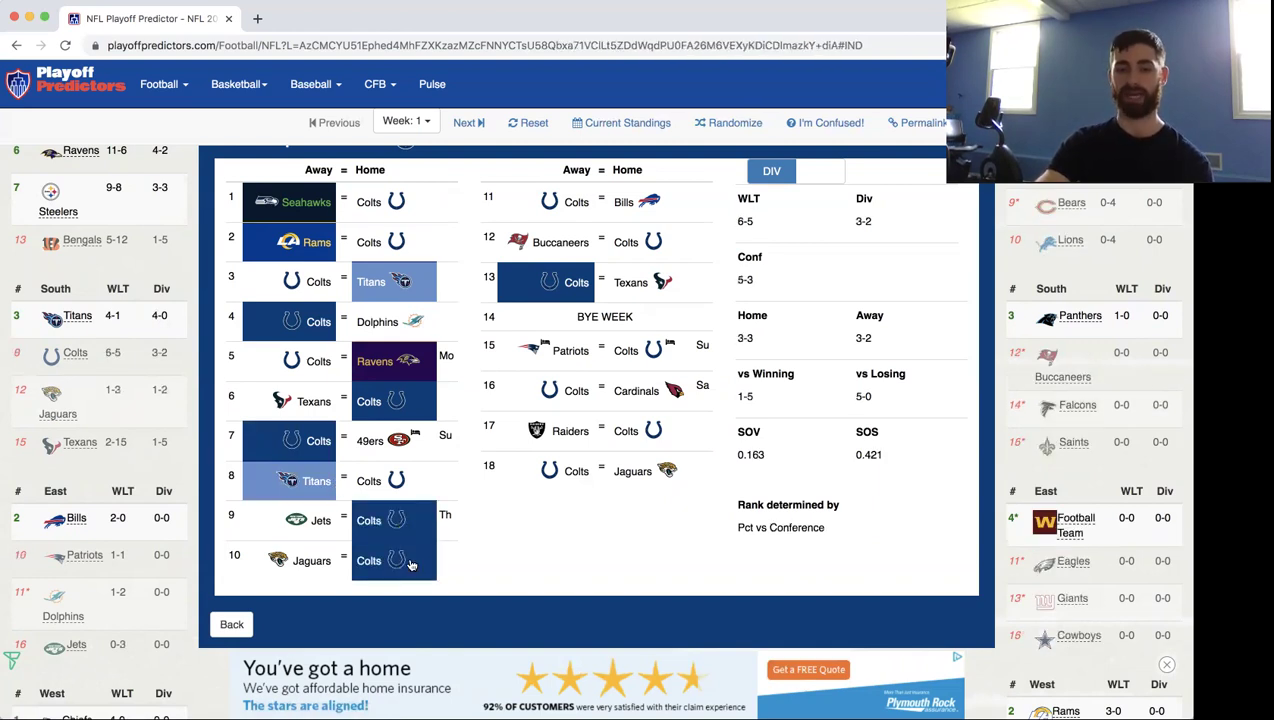
Pick the Bills in week 11, Buccaneers in week 12, Patriots in week 15, and the Colts over the Cardinals, Raiders and Jaguars in weeks 16 to 18.
left_click(633, 205)
left_click(568, 240)
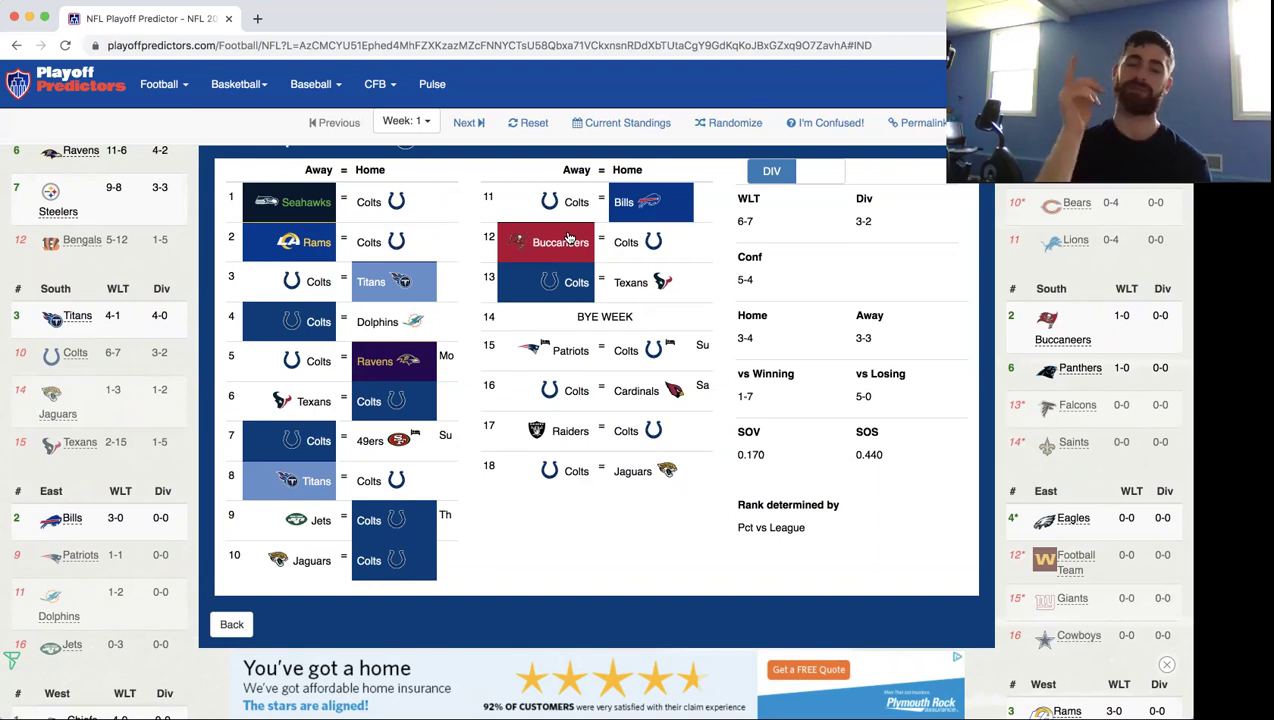
left_click(550, 355)
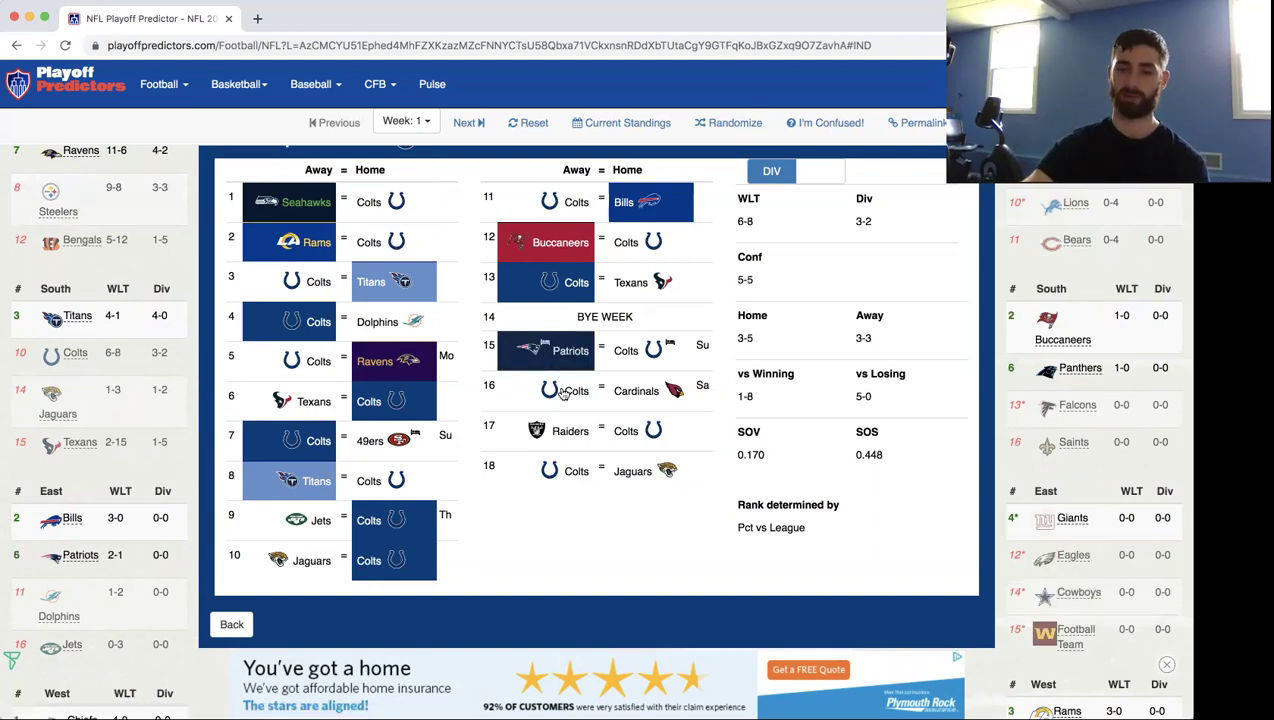
left_click(563, 393)
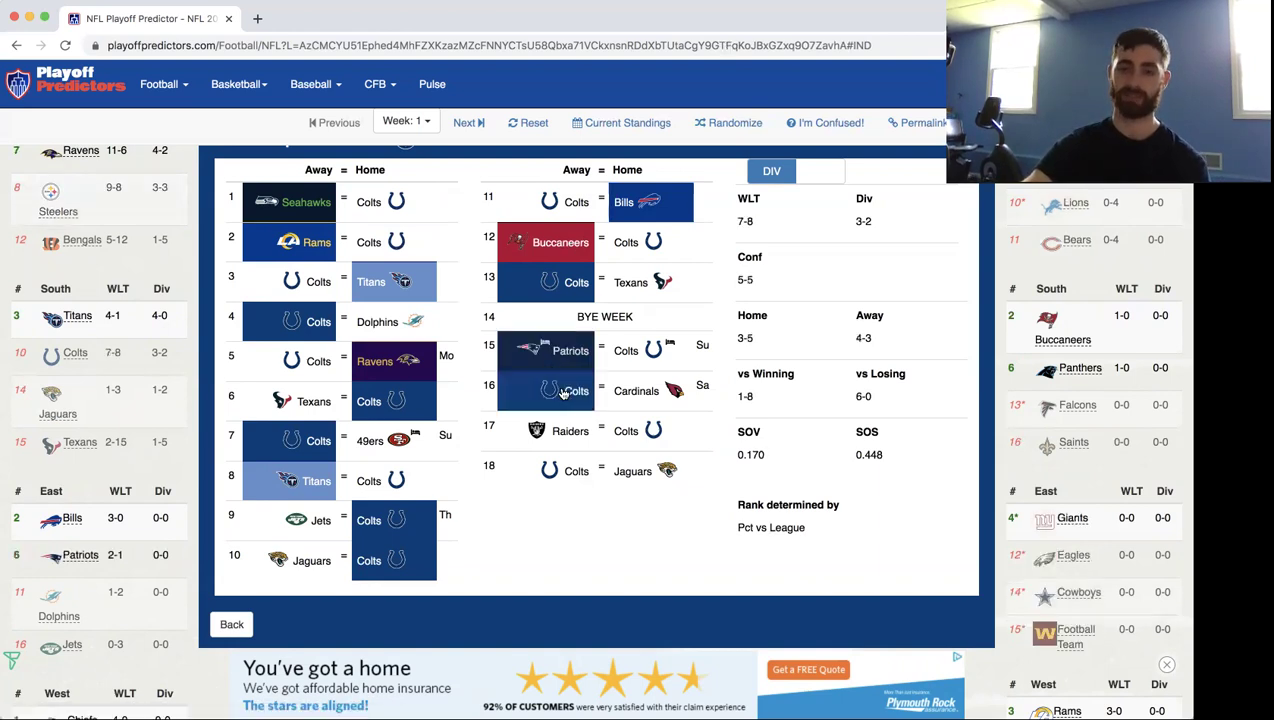
left_click(650, 433)
left_click(561, 477)
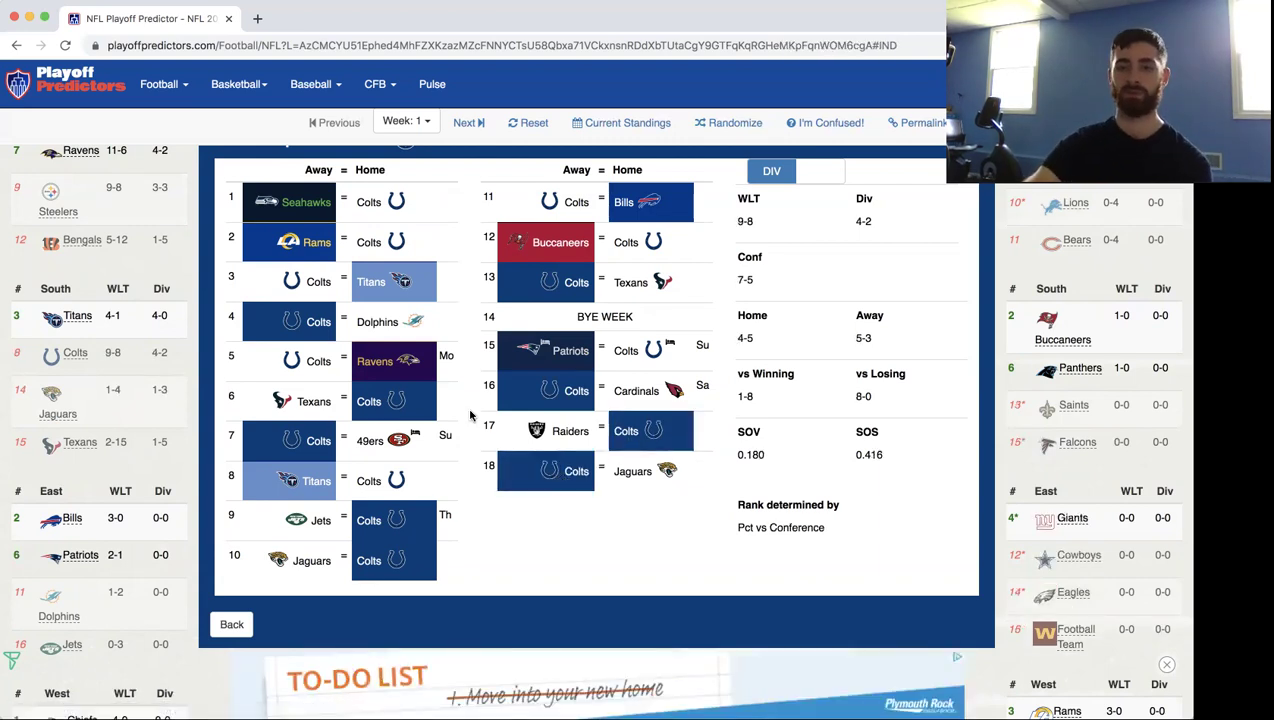
Open the Titans' schedule and pick the Titans over the Cardinals, Seahawks, Jets and Jaguars in weeks 1, 2, 4 and 5.
left_click(185, 385)
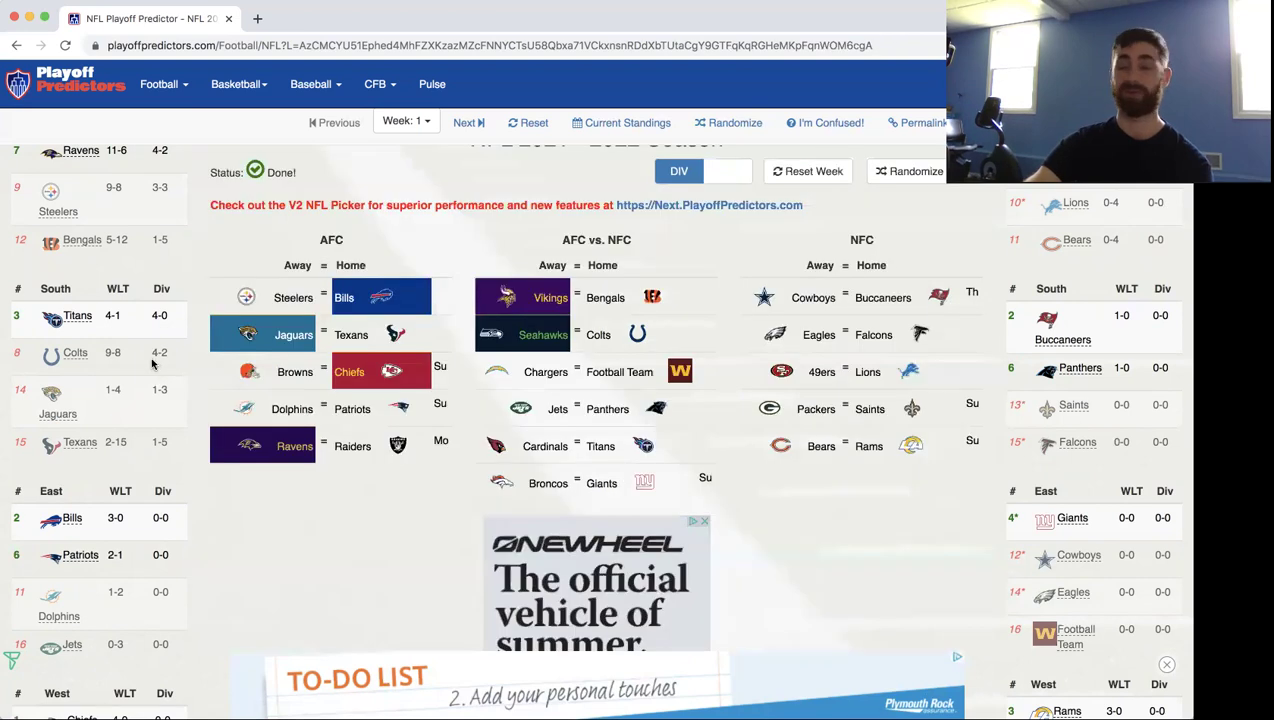
left_click(80, 317)
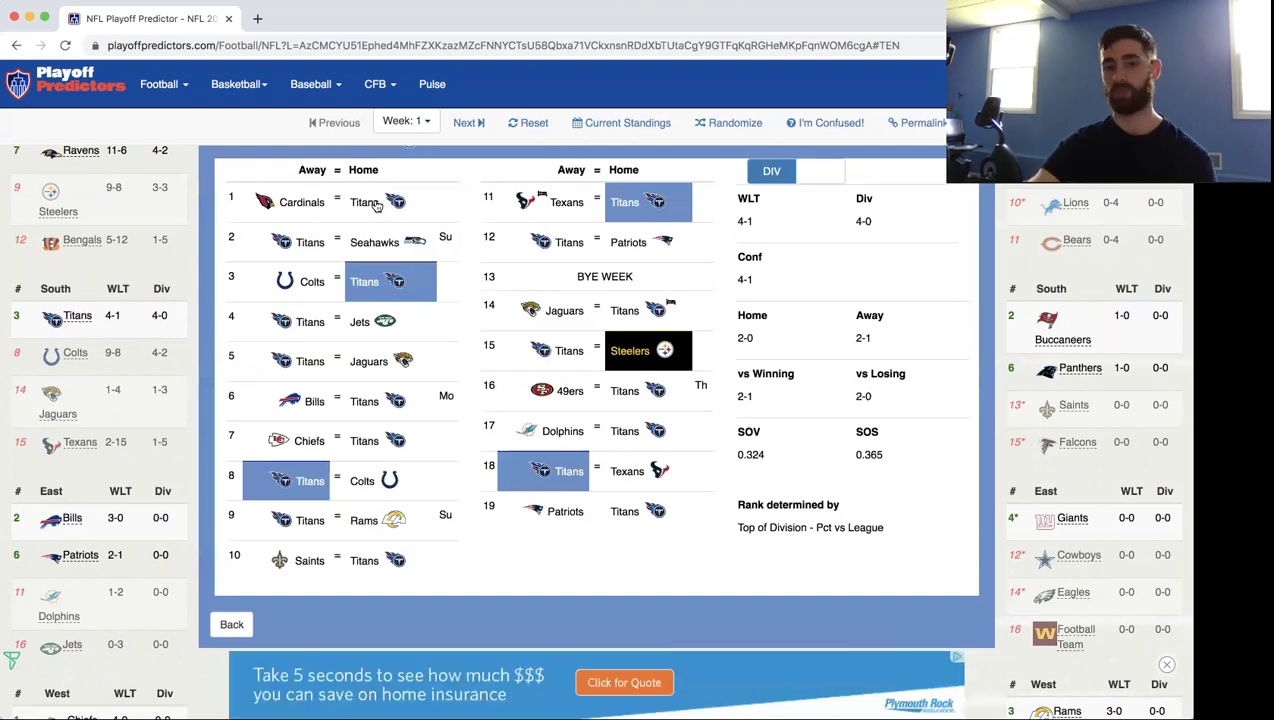
left_click(377, 204)
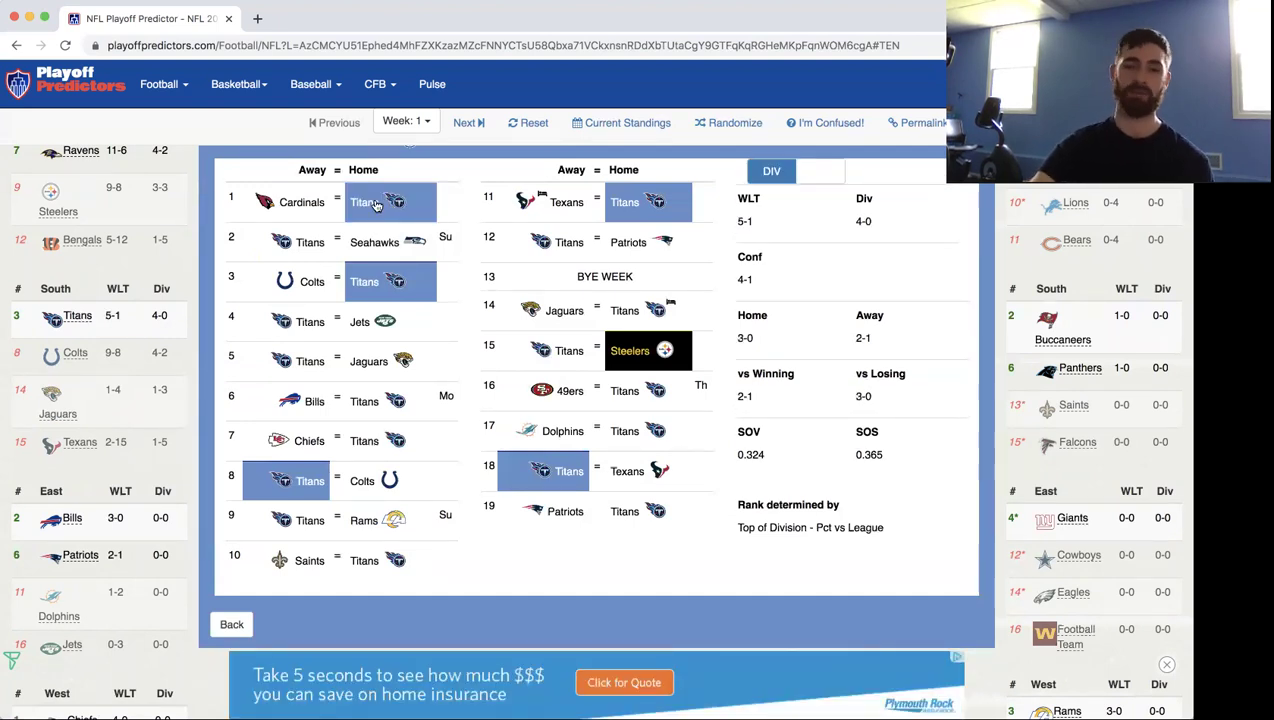
left_click(297, 244)
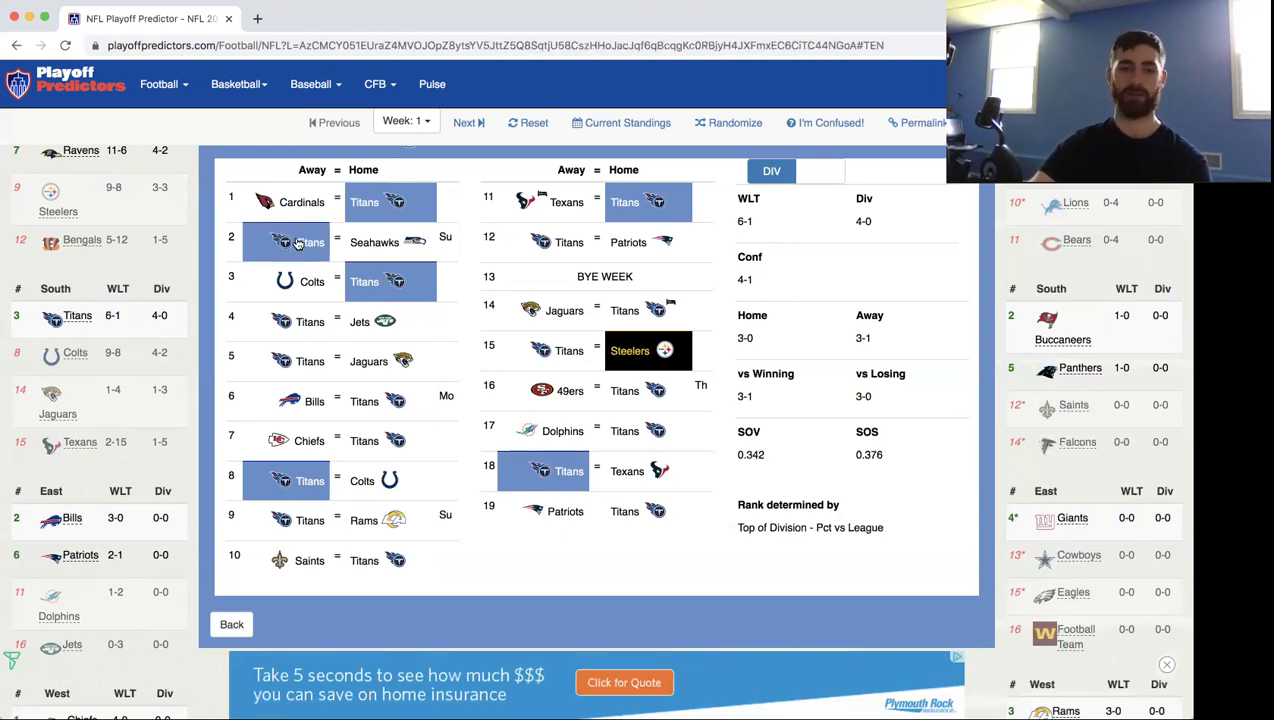
left_click(322, 331)
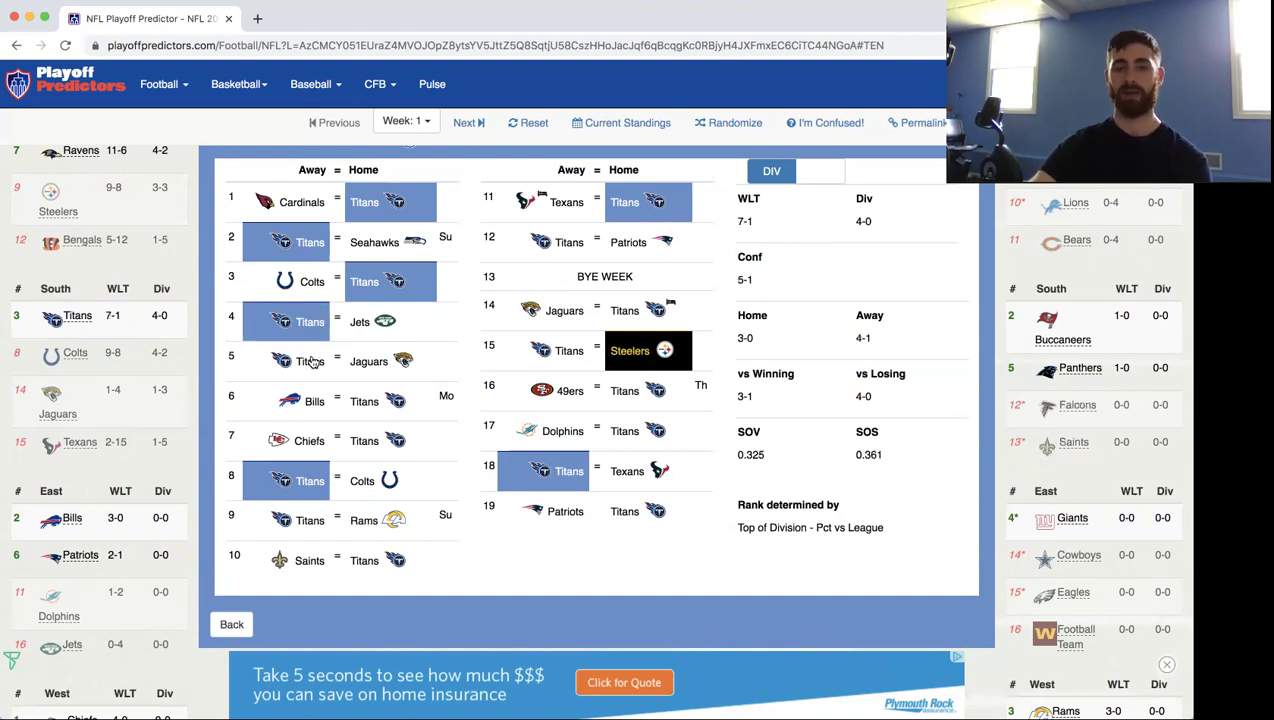
left_click(312, 362)
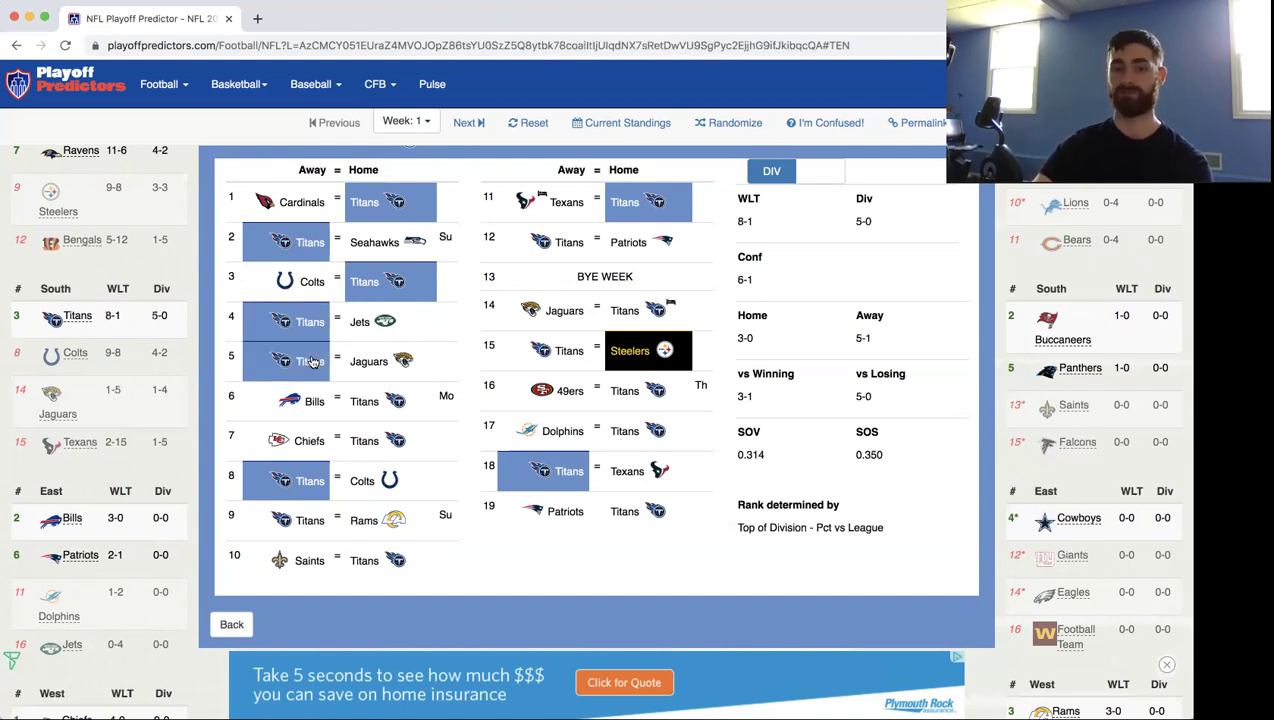
Pick the Bills in week 6, Chiefs in week 7 and Rams in week 9 against the Titans, and the Titans over the Saints in week 10.
left_click(313, 410)
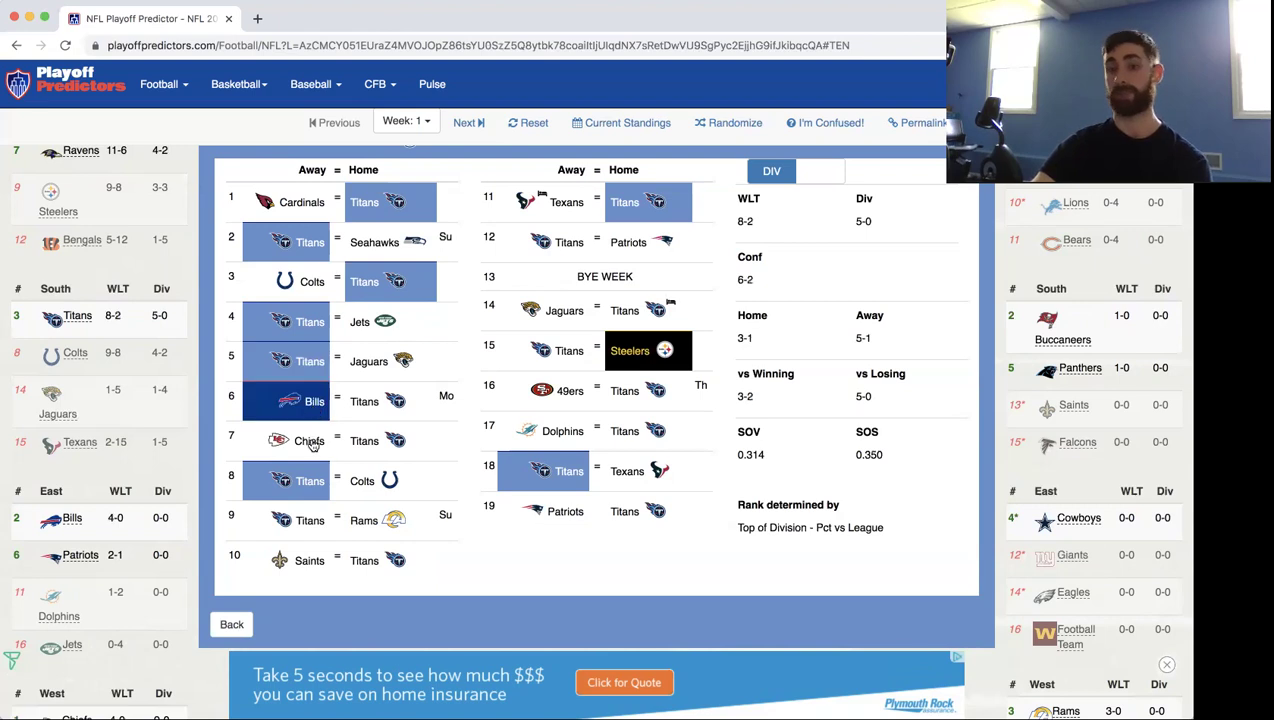
left_click(312, 446)
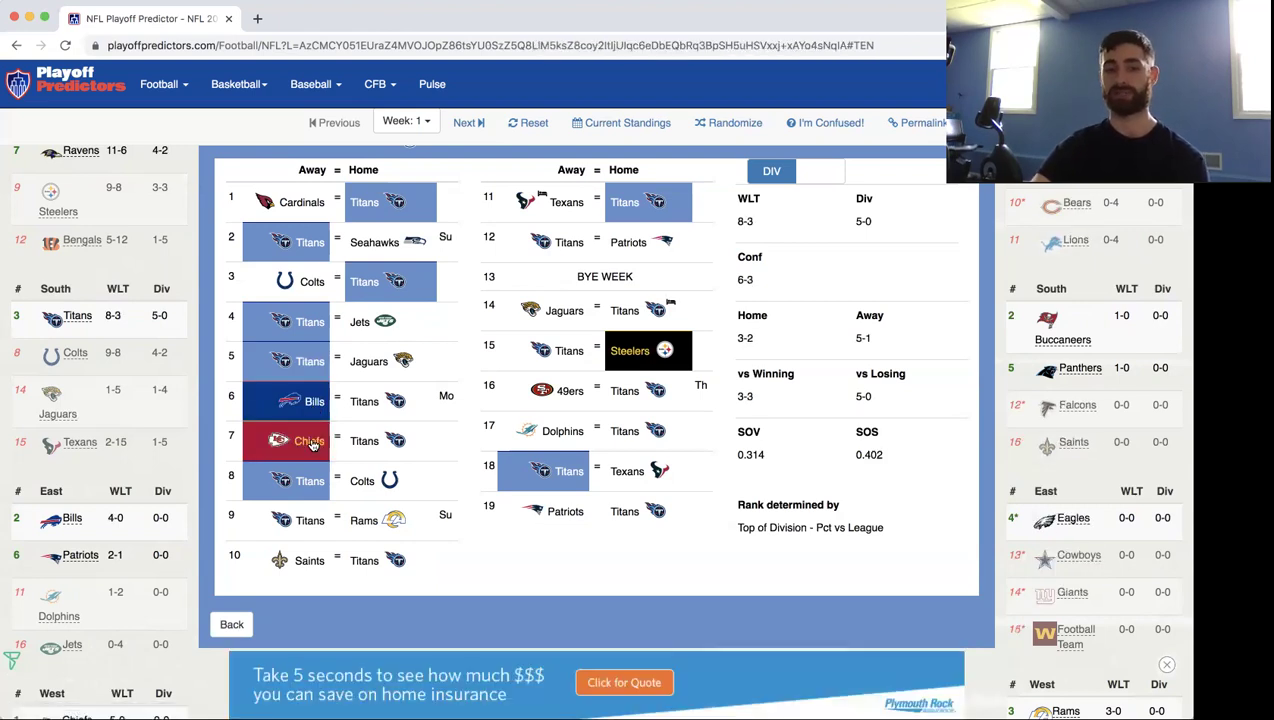
left_click(396, 528)
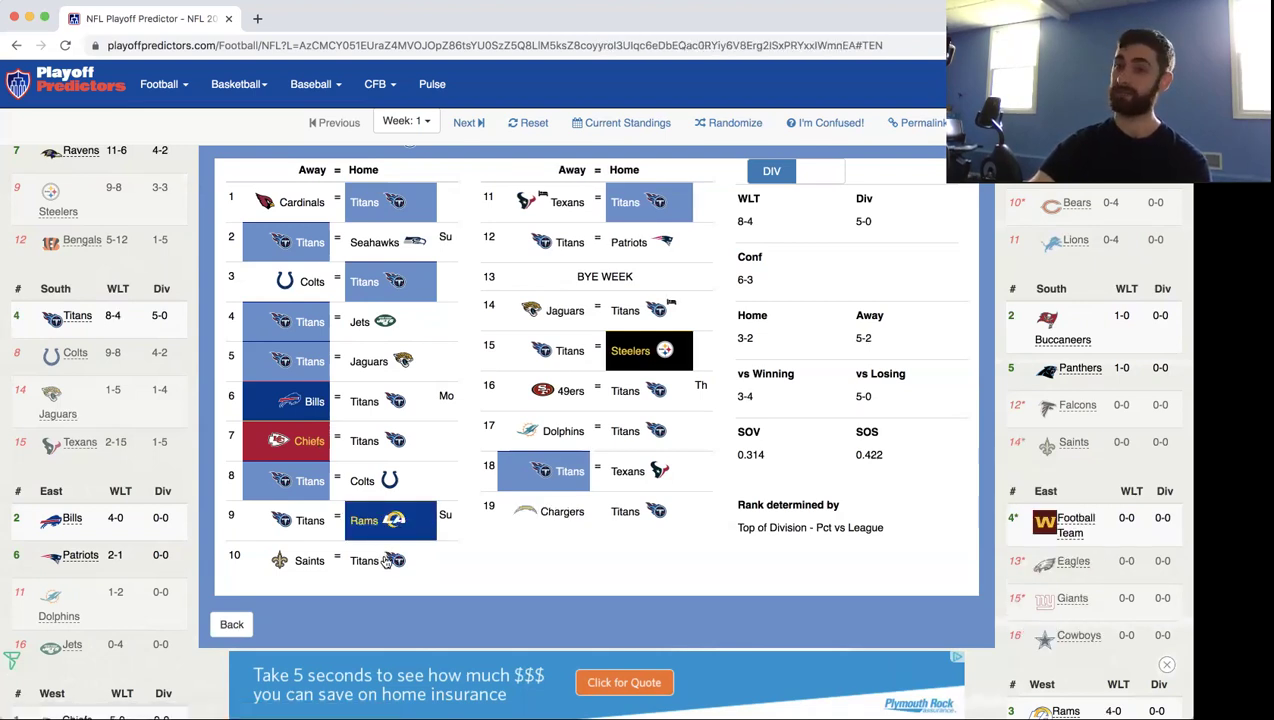
left_click(386, 563)
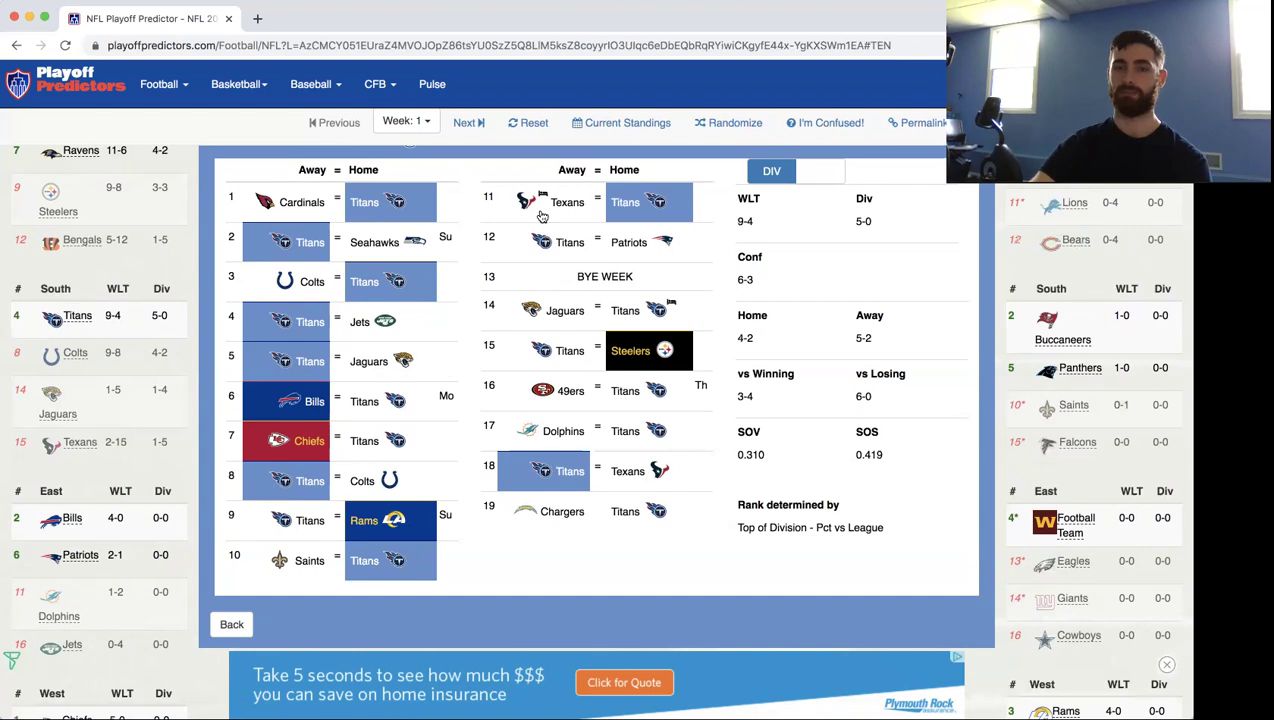
Pick the Patriots in week 12, the Titans over the Jaguars and 49ers in weeks 14 and 16, and the Dolphins in week 17.
left_click(646, 249)
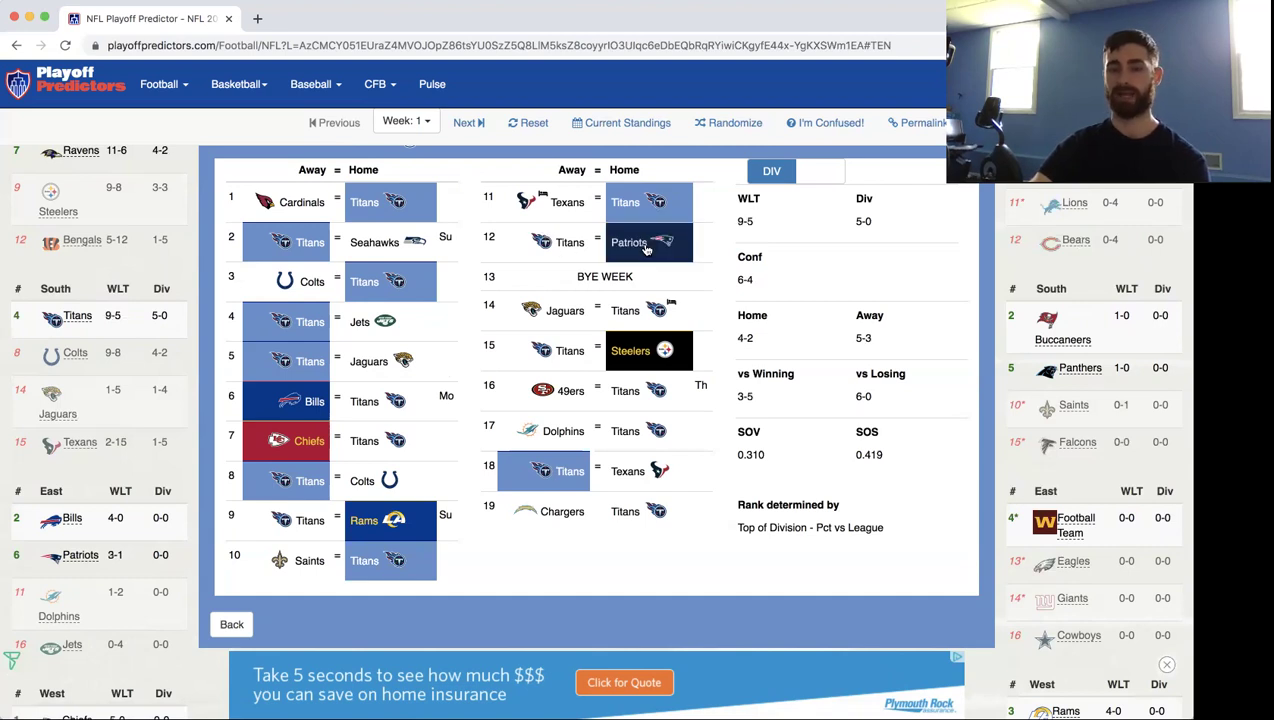
left_click(614, 312)
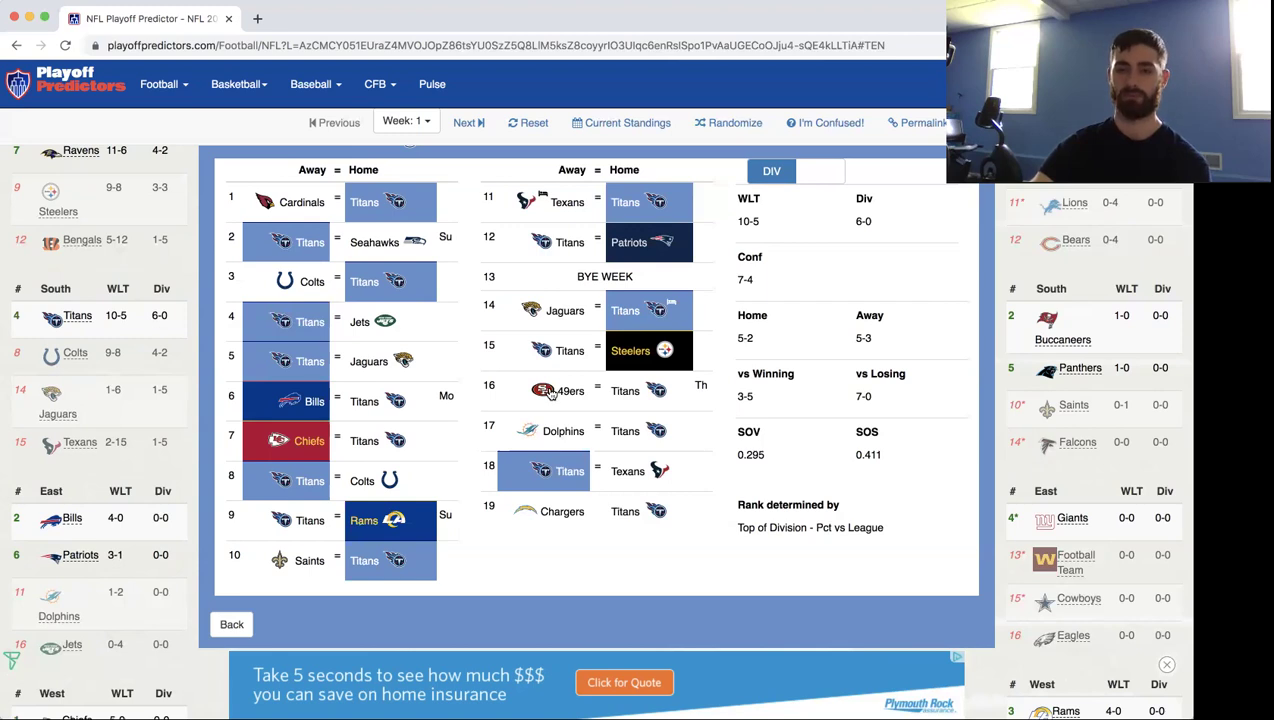
left_click(631, 401)
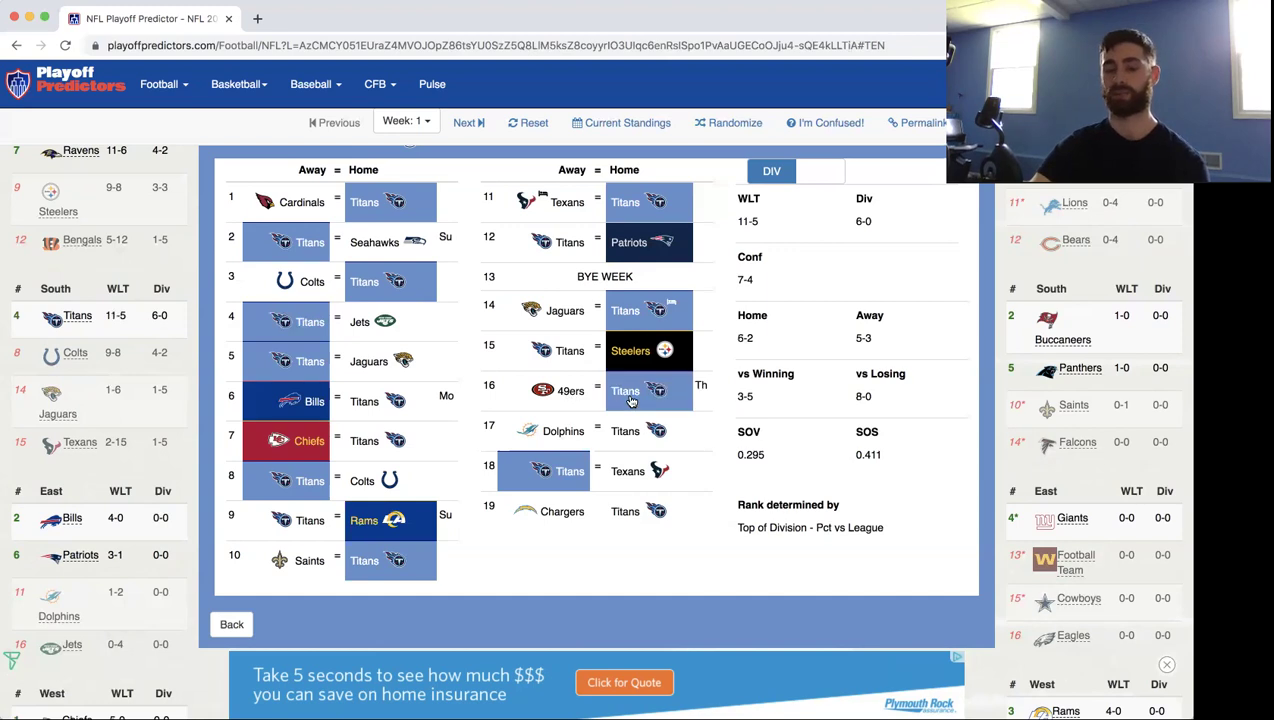
left_click(572, 432)
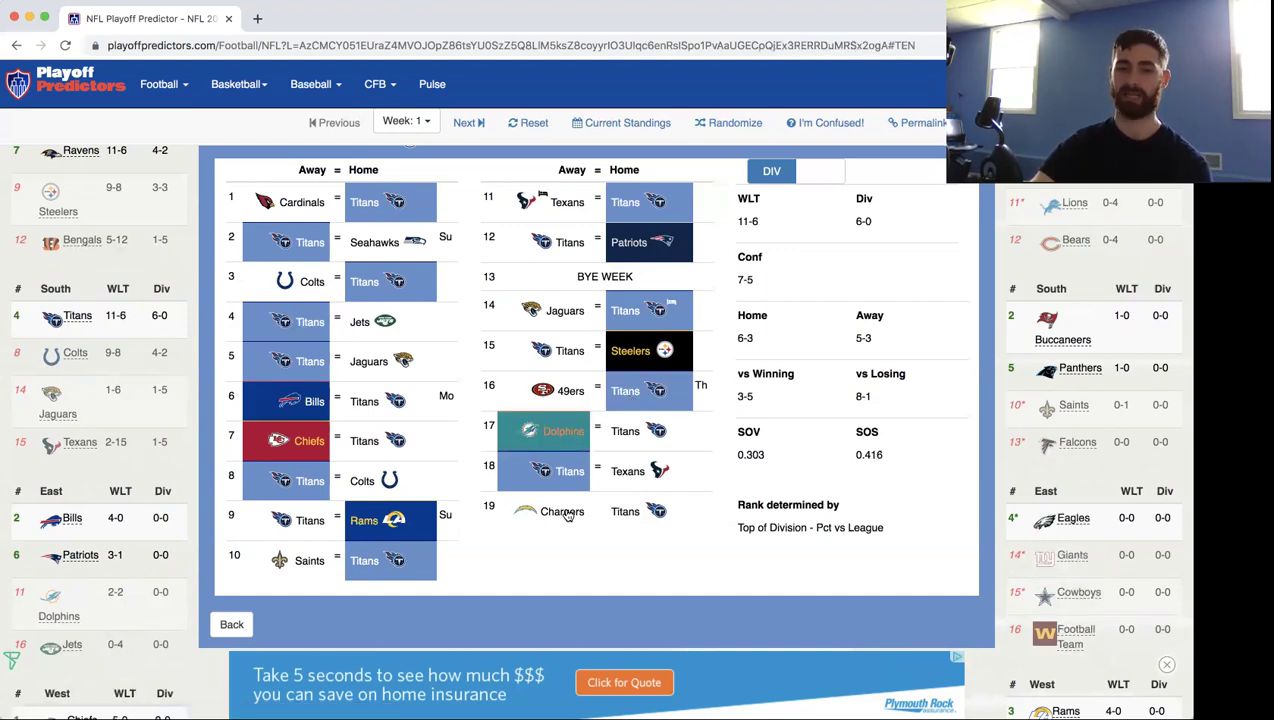
left_click(151, 441)
Open the Jaguars' schedule and pick the Broncos, Cardinals, Dolphins, Seahawks and Bills to beat them in weeks 2, 3, 6, 8 and 9.
scroll(151, 441, "down", 2)
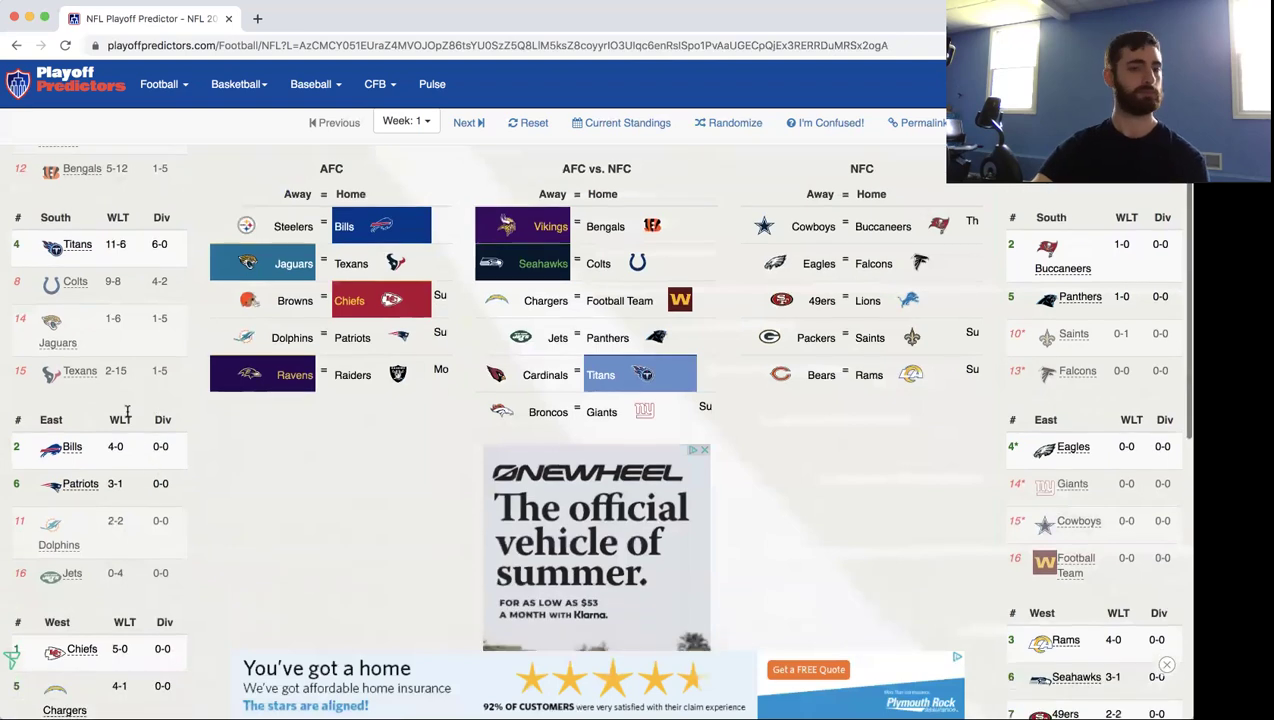
left_click(74, 323)
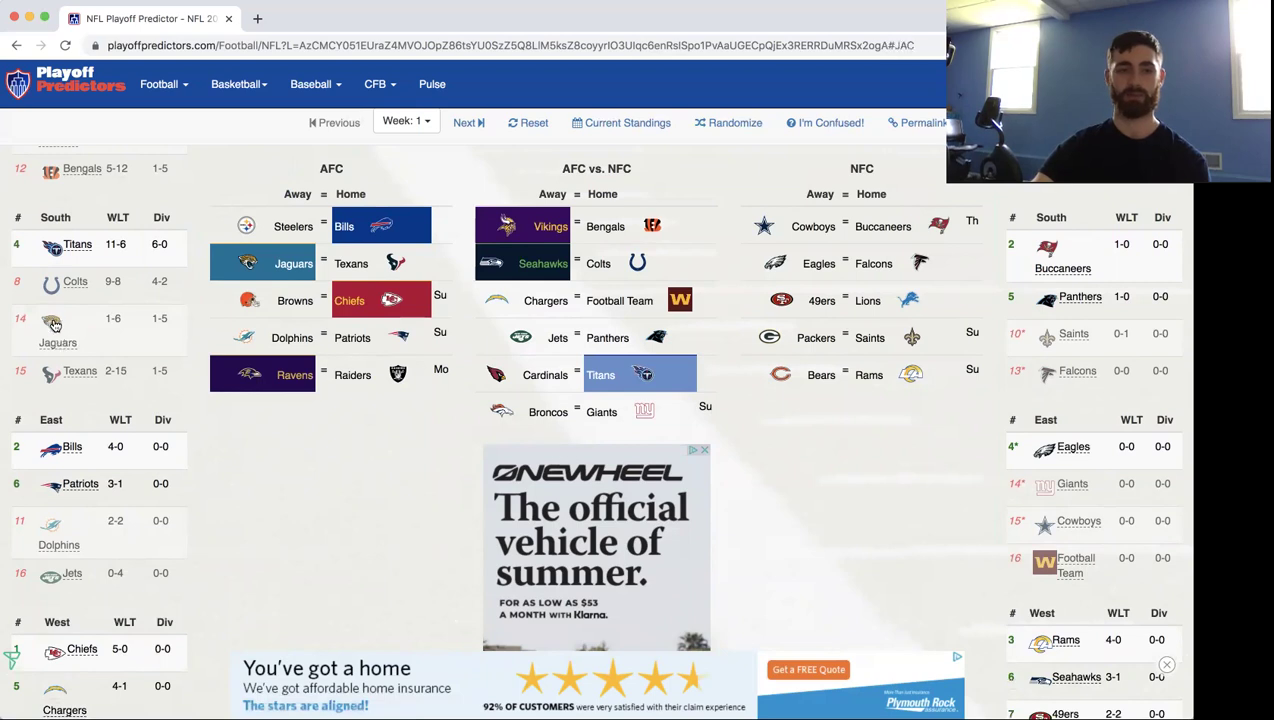
left_click(56, 322)
scroll(253, 317, "up", 1)
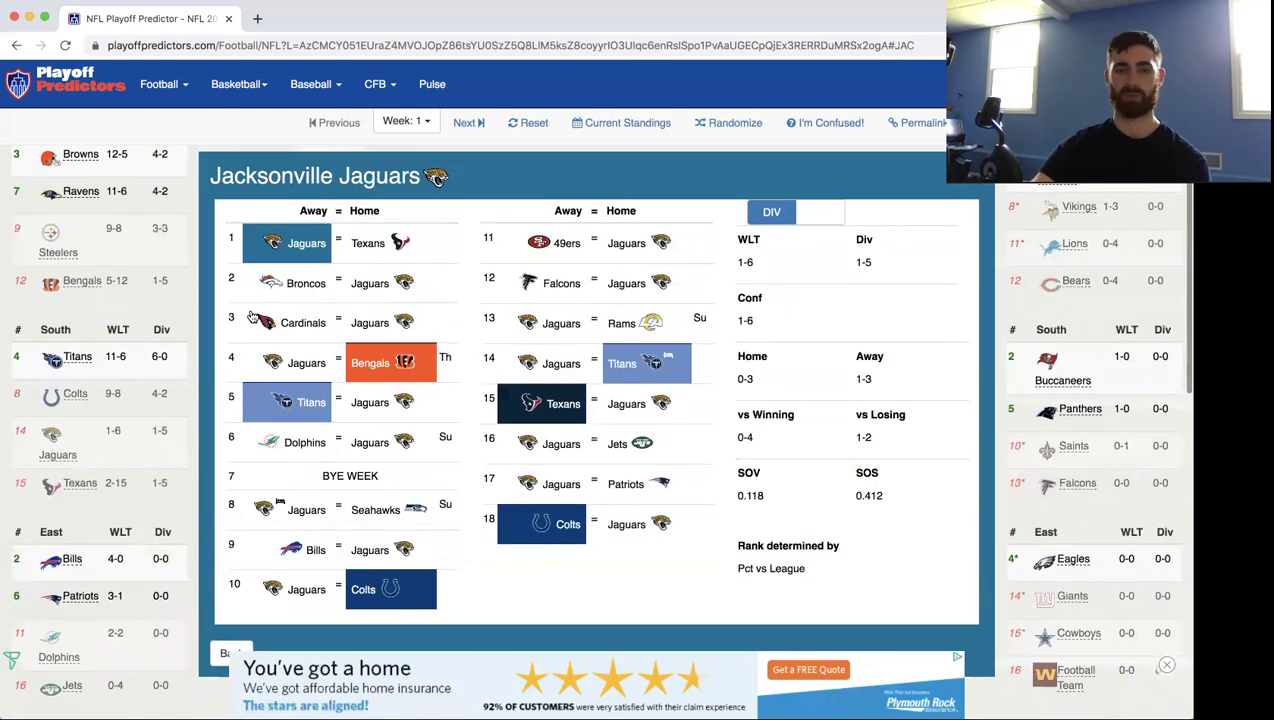
scroll(253, 317, "down", 1)
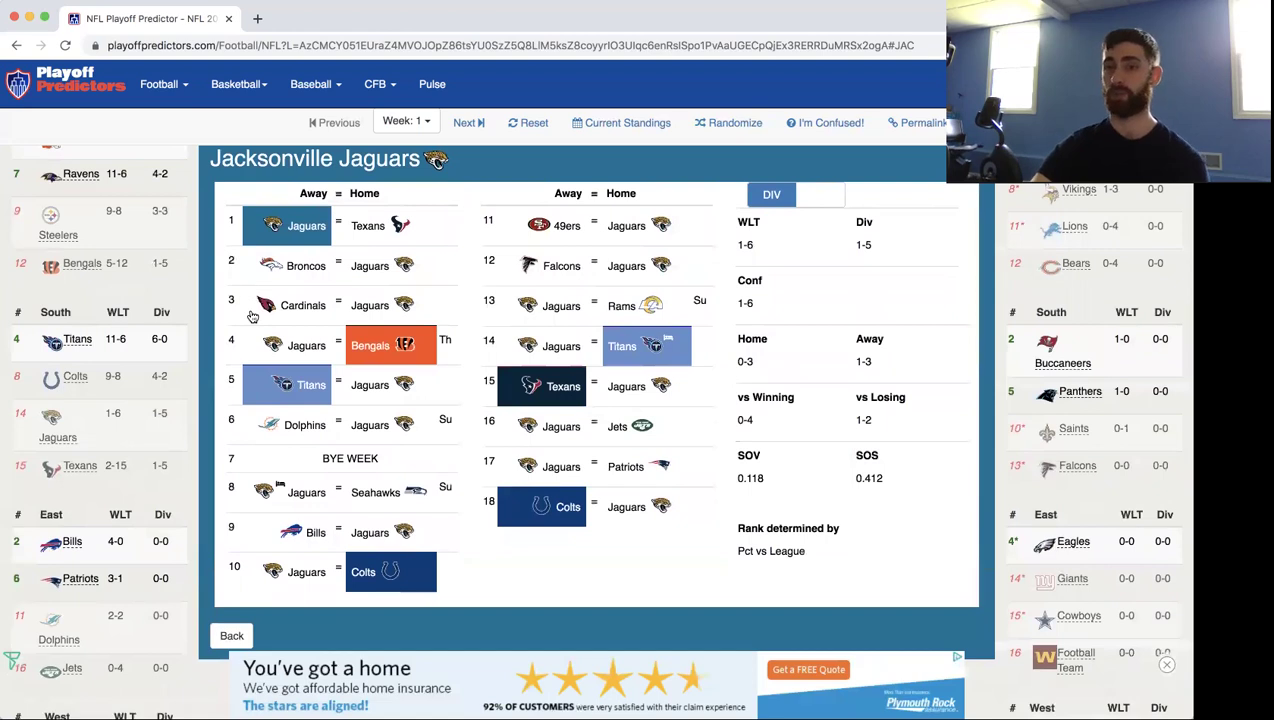
left_click(288, 268)
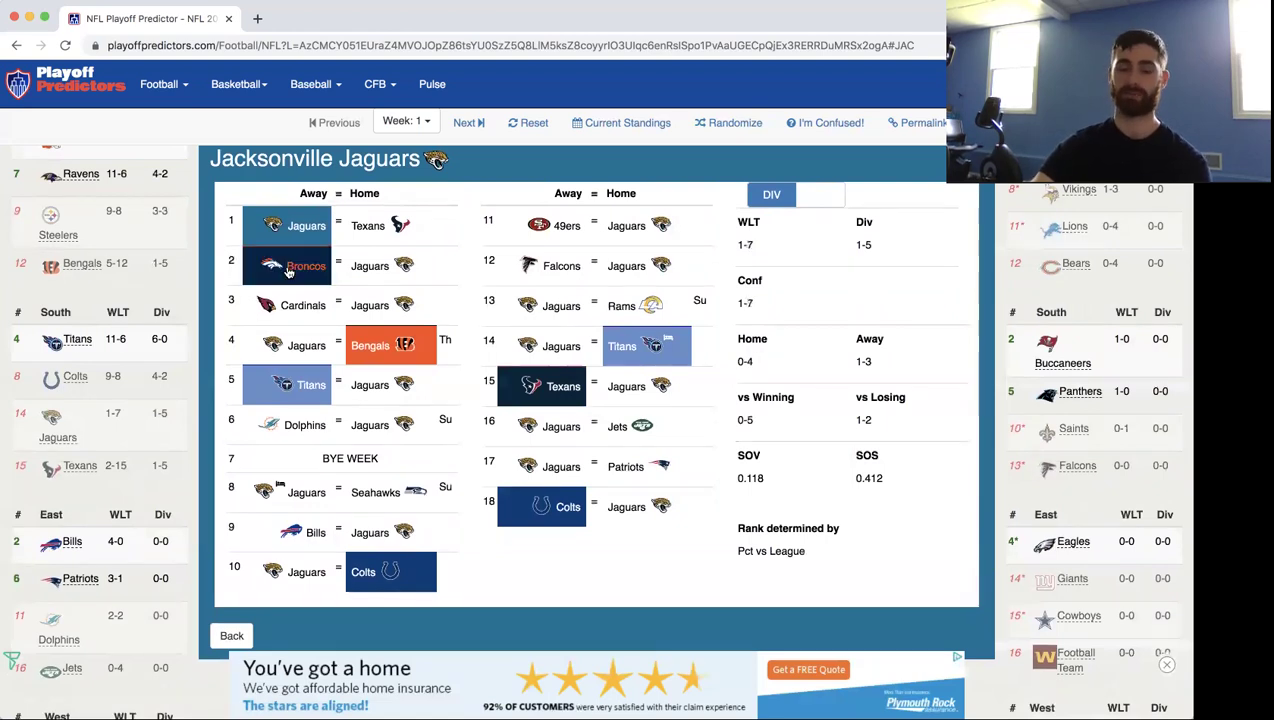
left_click(299, 315)
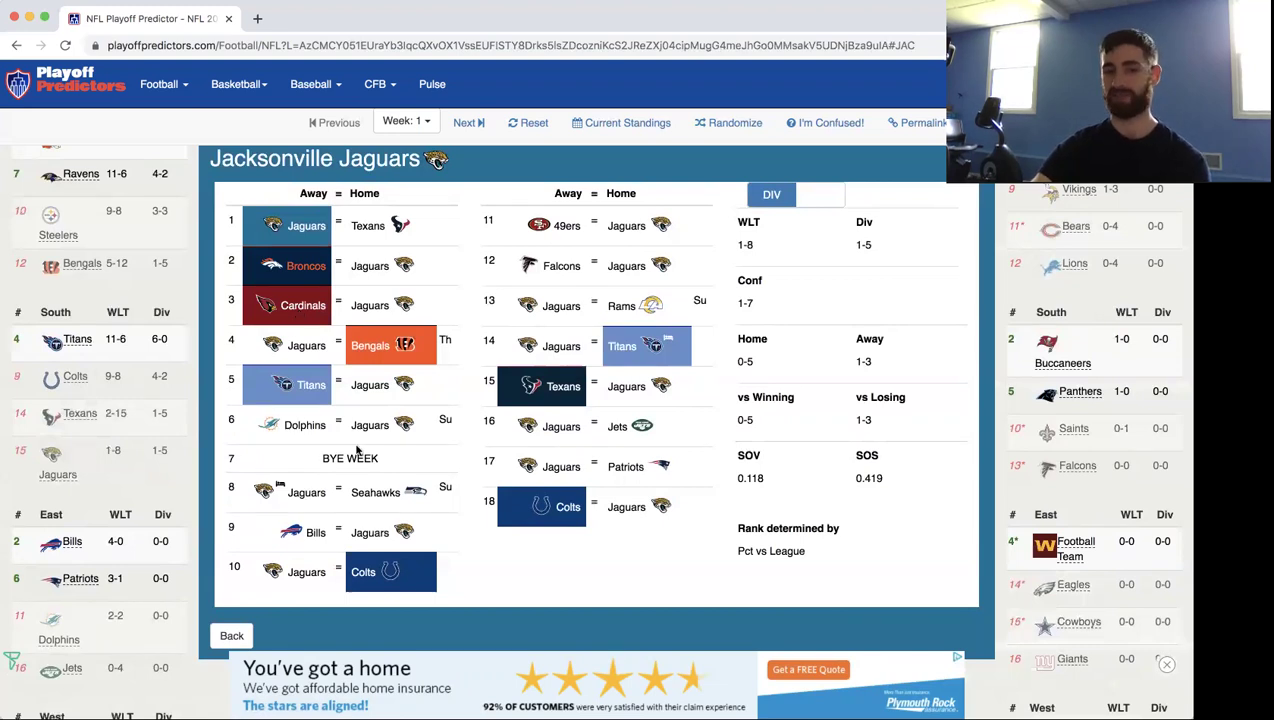
left_click(316, 436)
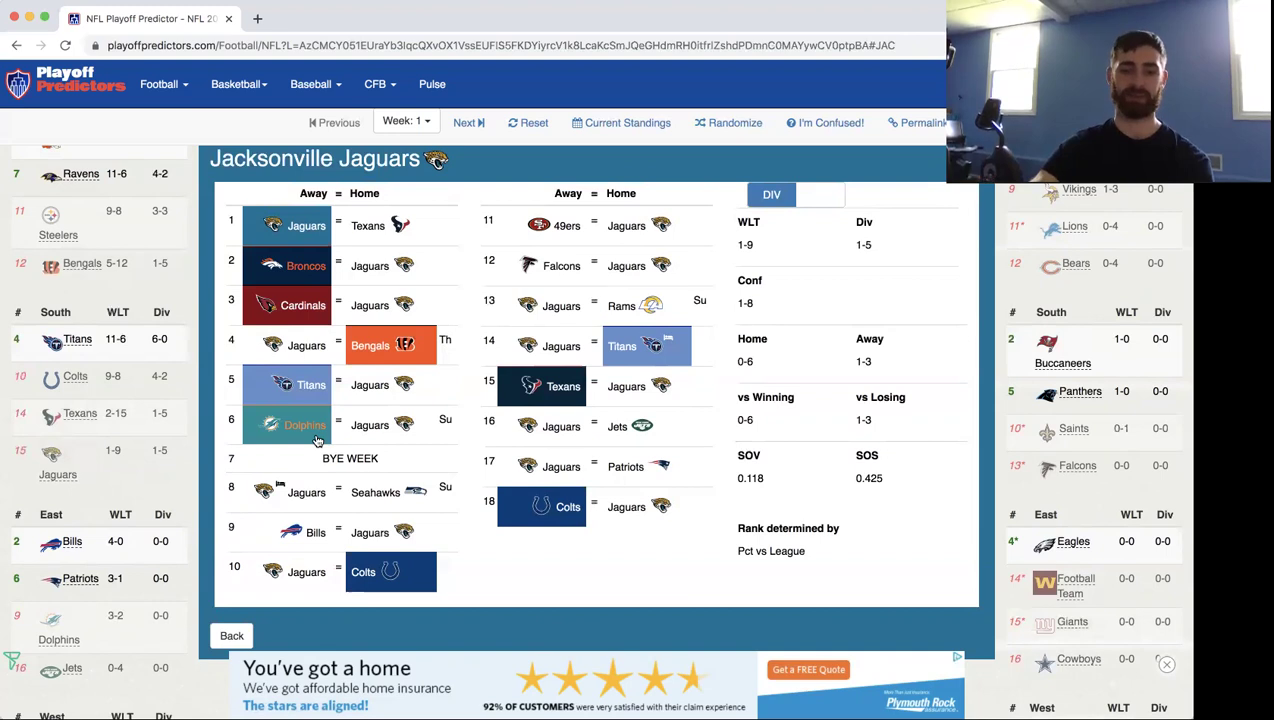
left_click(420, 494)
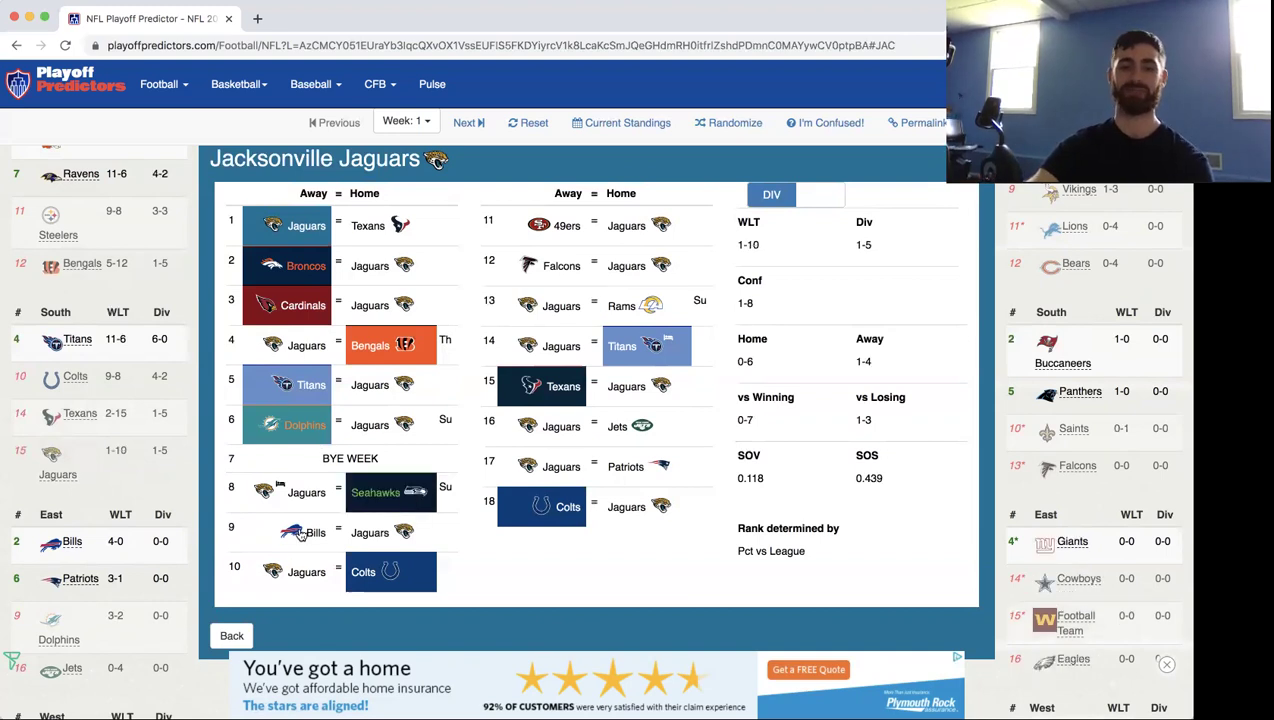
left_click(300, 535)
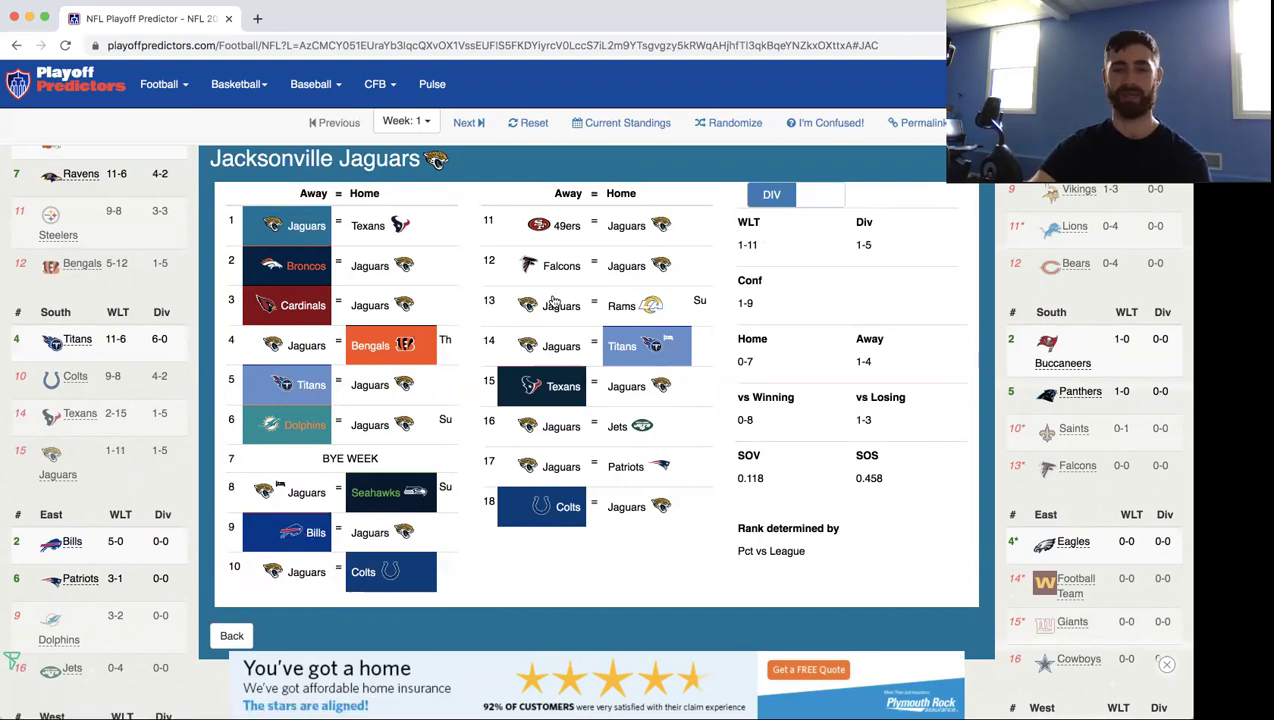
Pick the 49ers in week 11, Rams in week 13, Patriots in week 17, and the Jaguars over the Falcons and Jets in weeks 12 and 16.
left_click(557, 229)
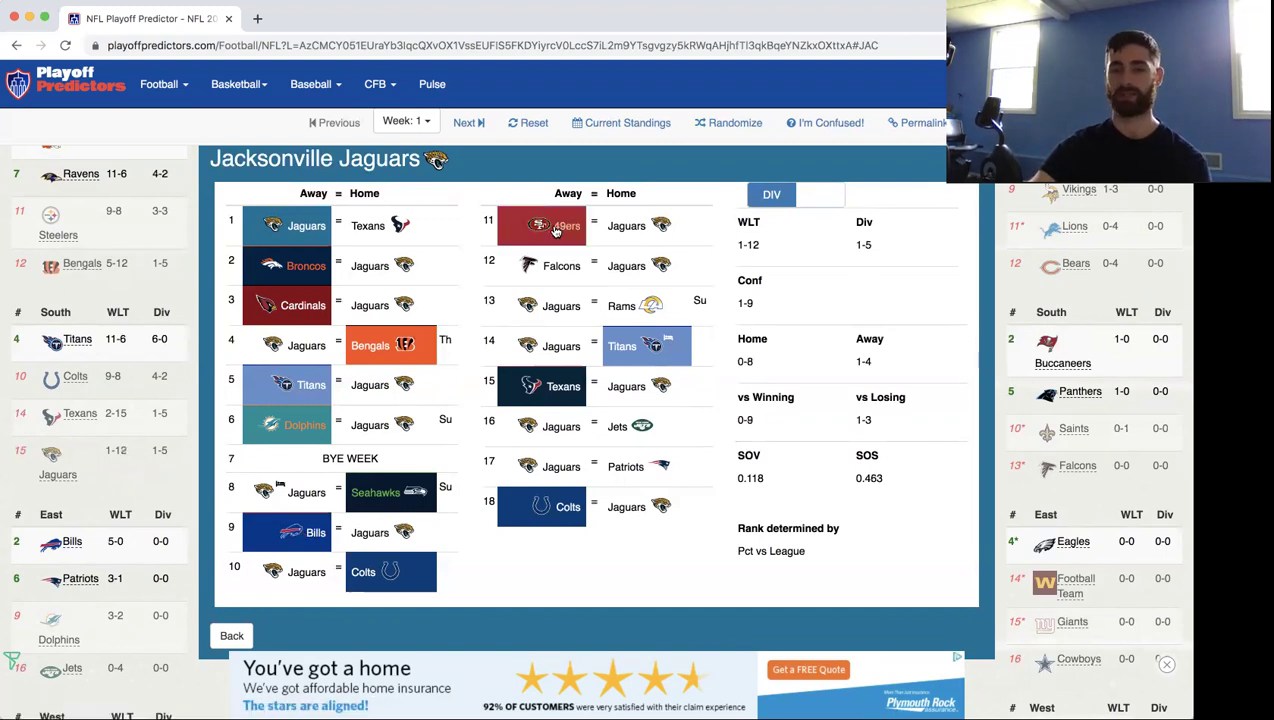
left_click(637, 282)
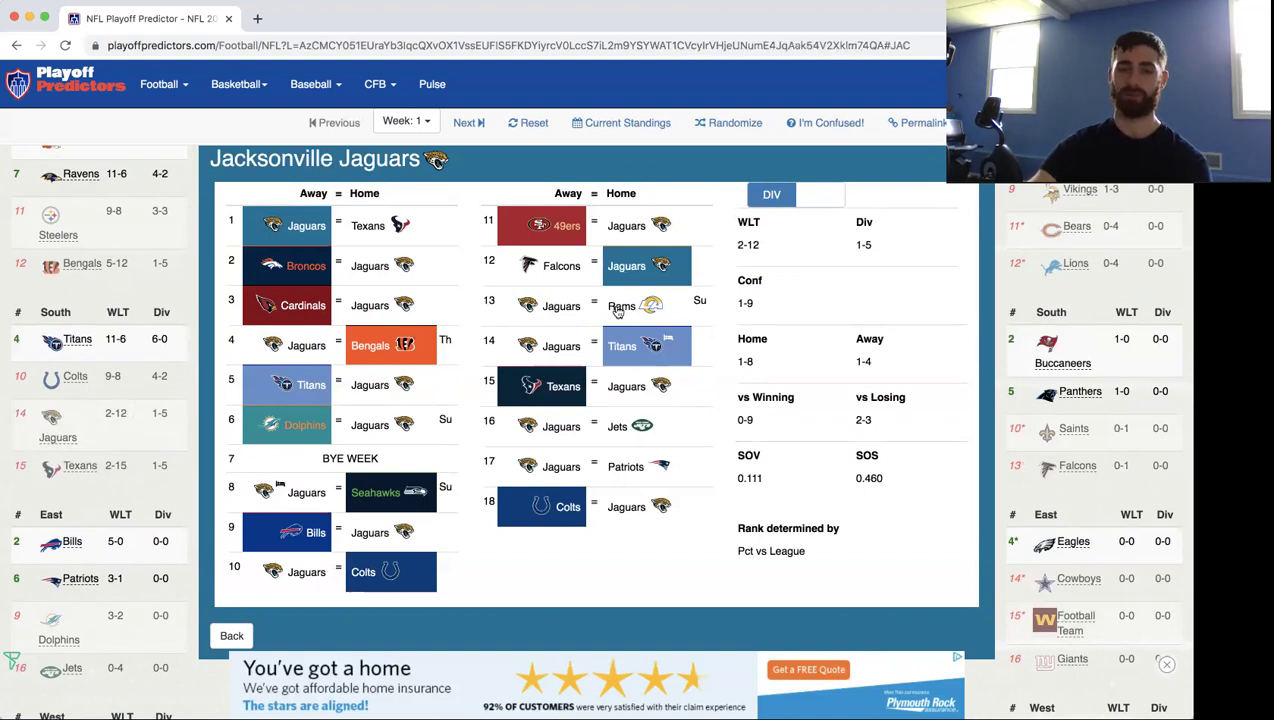
left_click(618, 312)
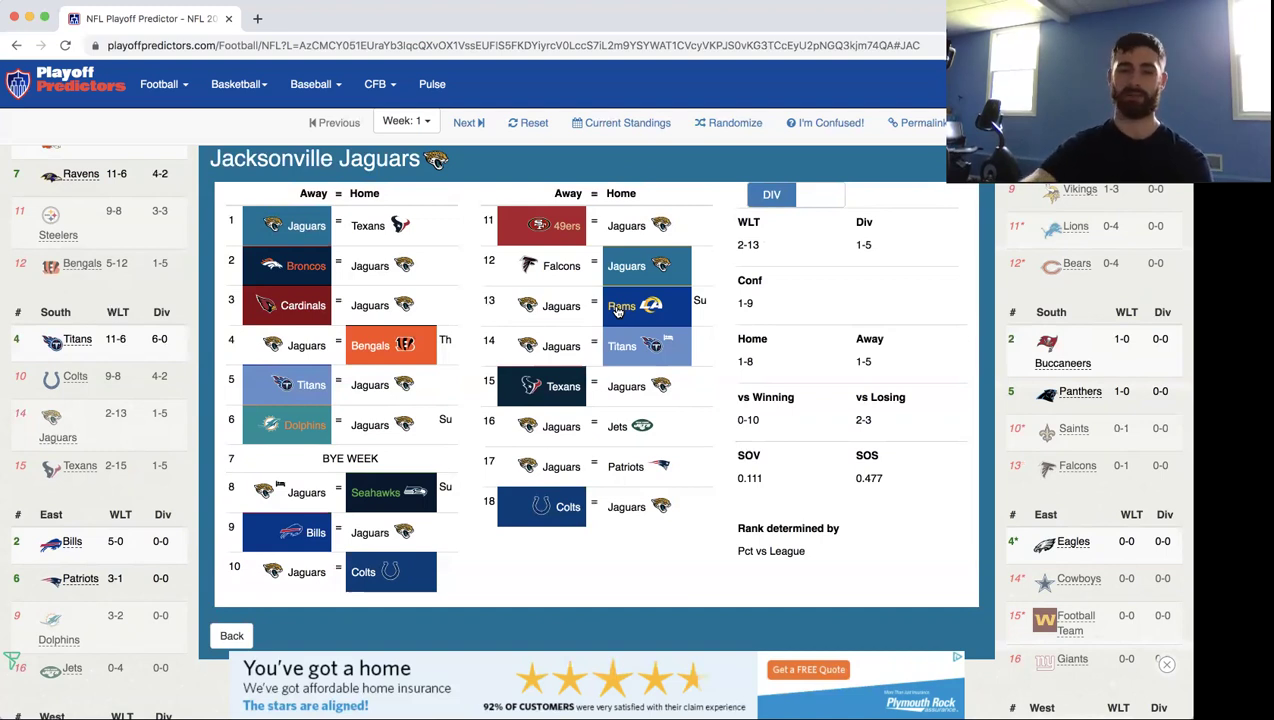
left_click(565, 430)
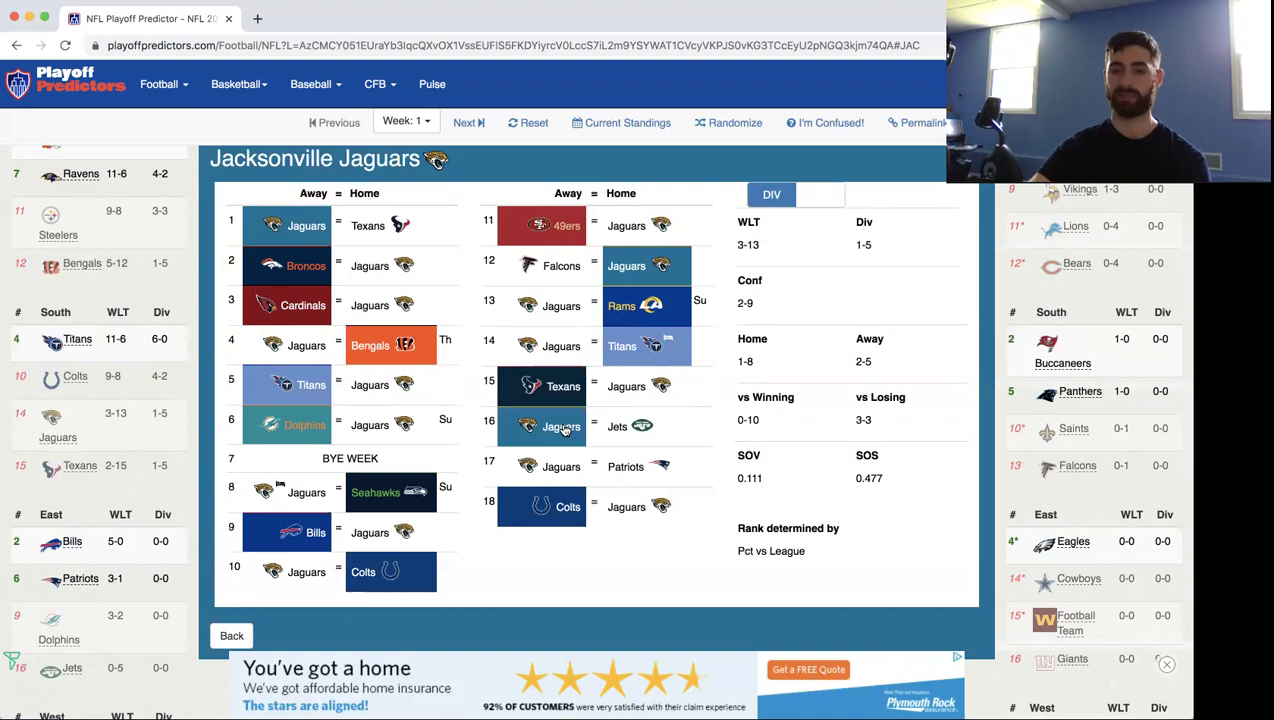
left_click(622, 464)
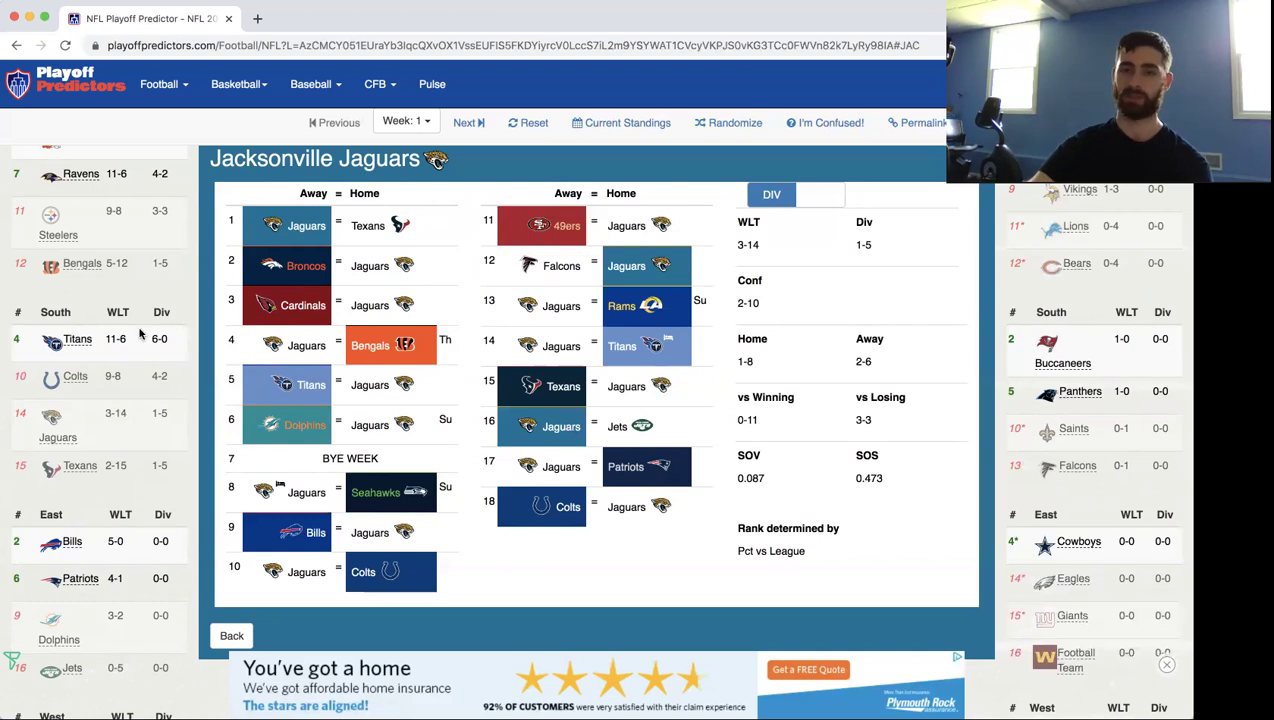
left_click(153, 366)
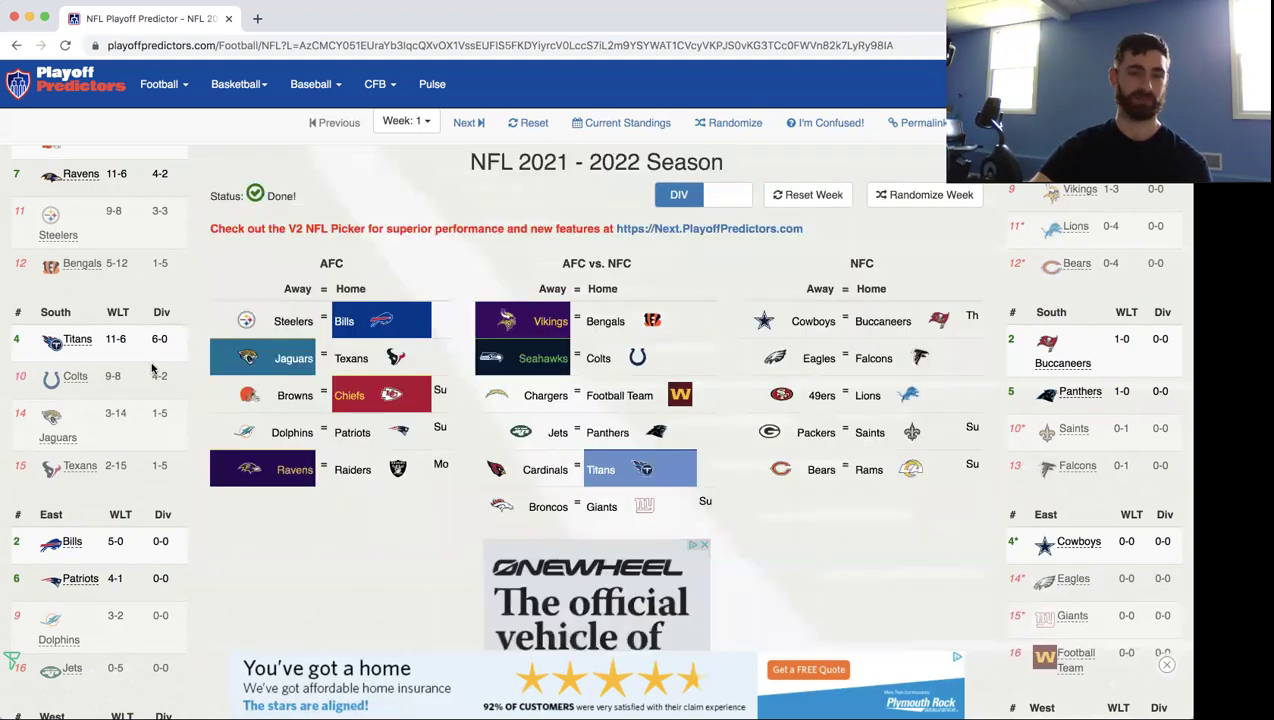
Open the Bills' schedule and pick the Bills over the Dolphins and Football Team in weeks 2 and 3, and the Chiefs in week 5.
scroll(151, 374, "down", 3)
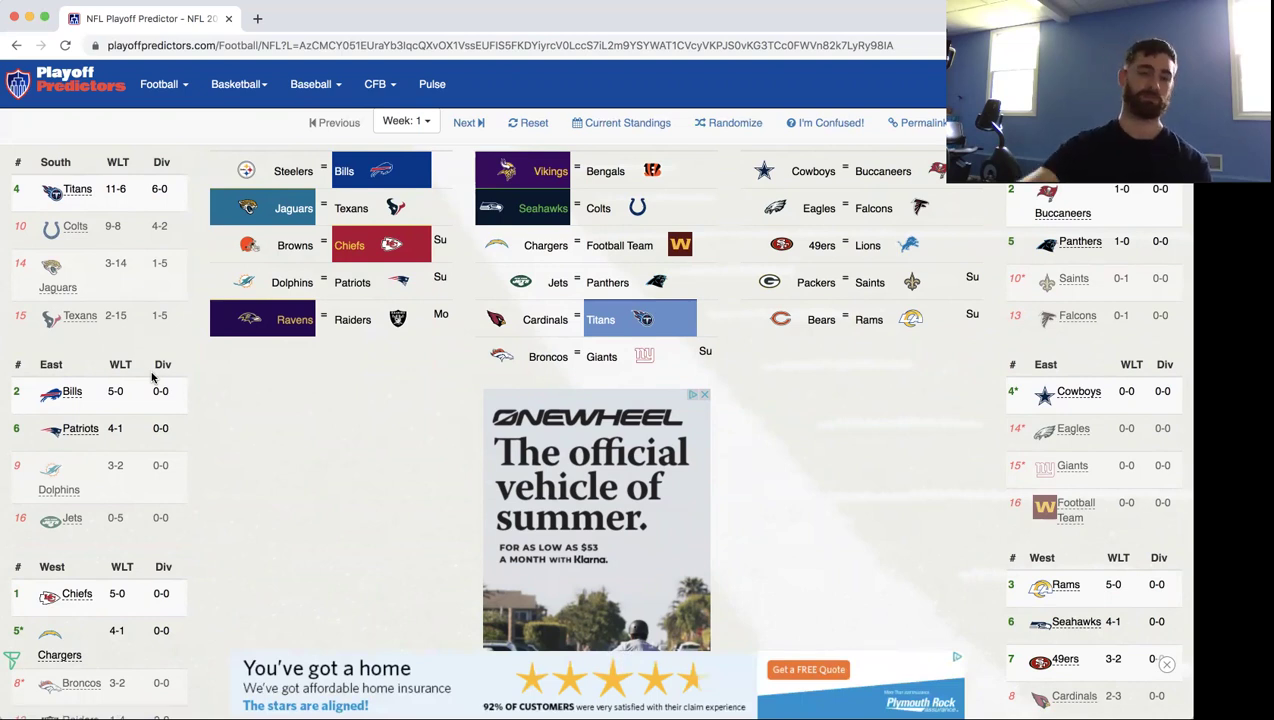
left_click(67, 394)
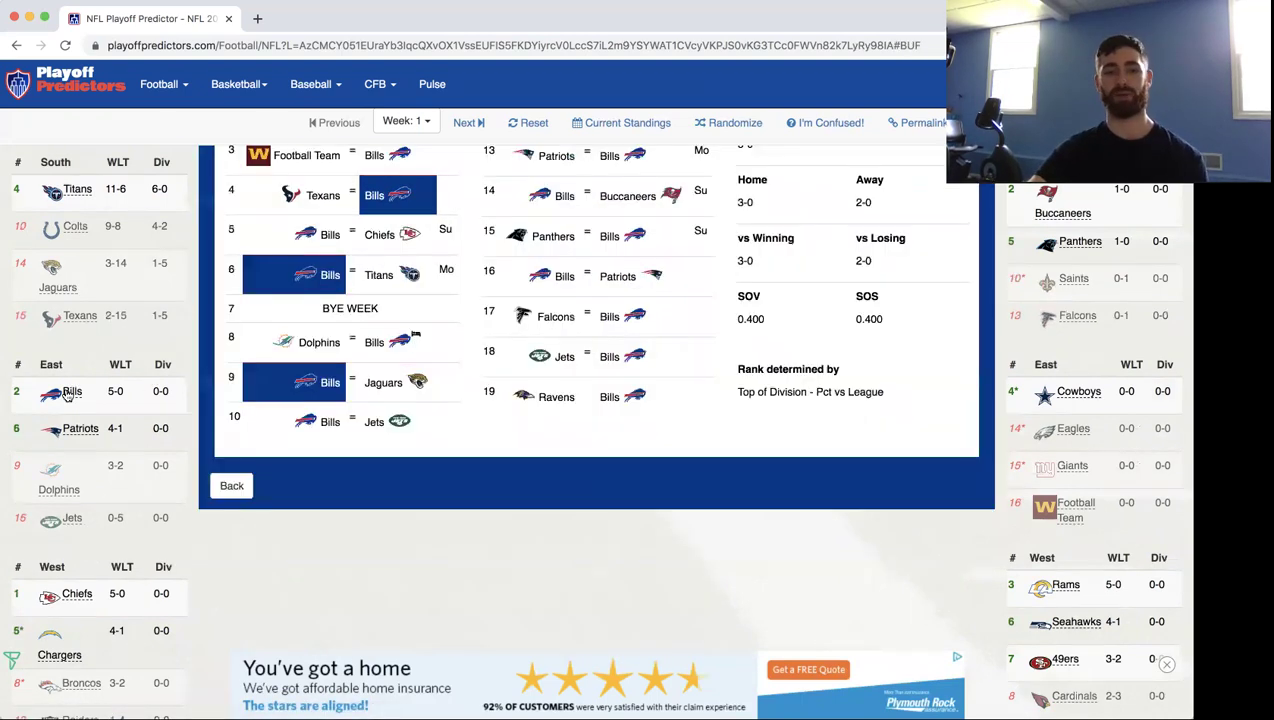
scroll(424, 386, "up", 3)
scroll(424, 386, "up", 1)
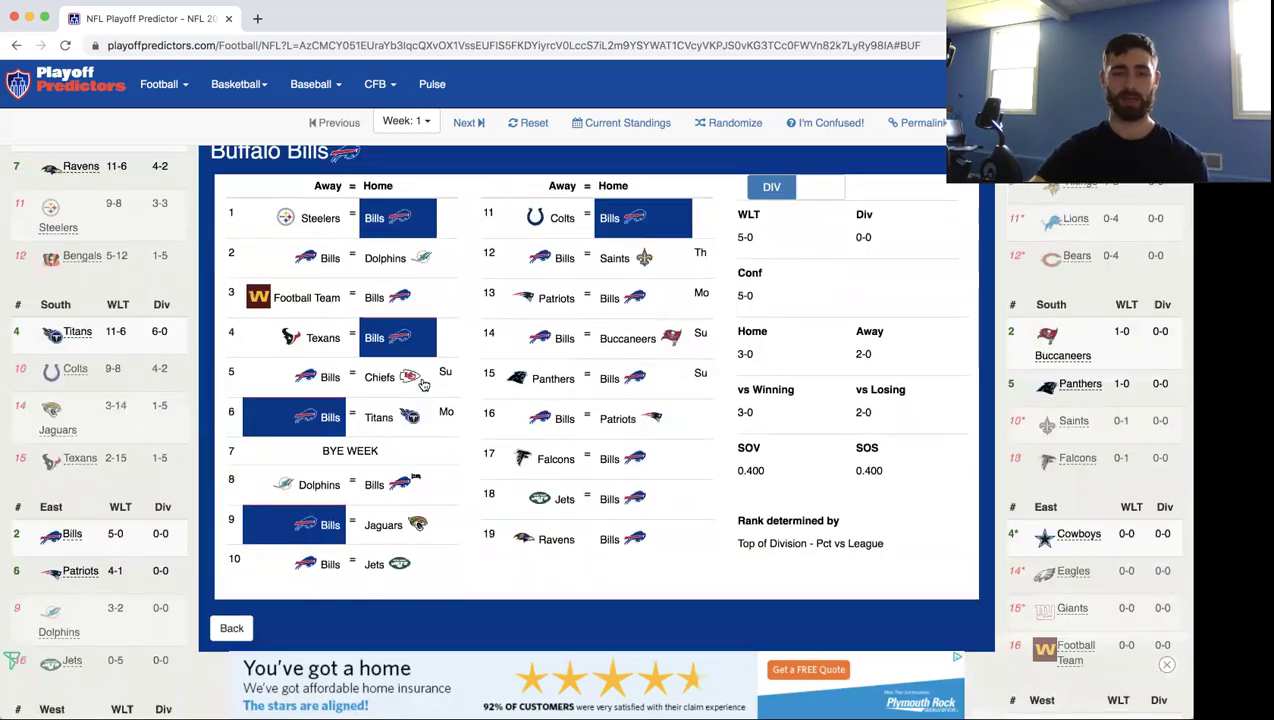
left_click(333, 259)
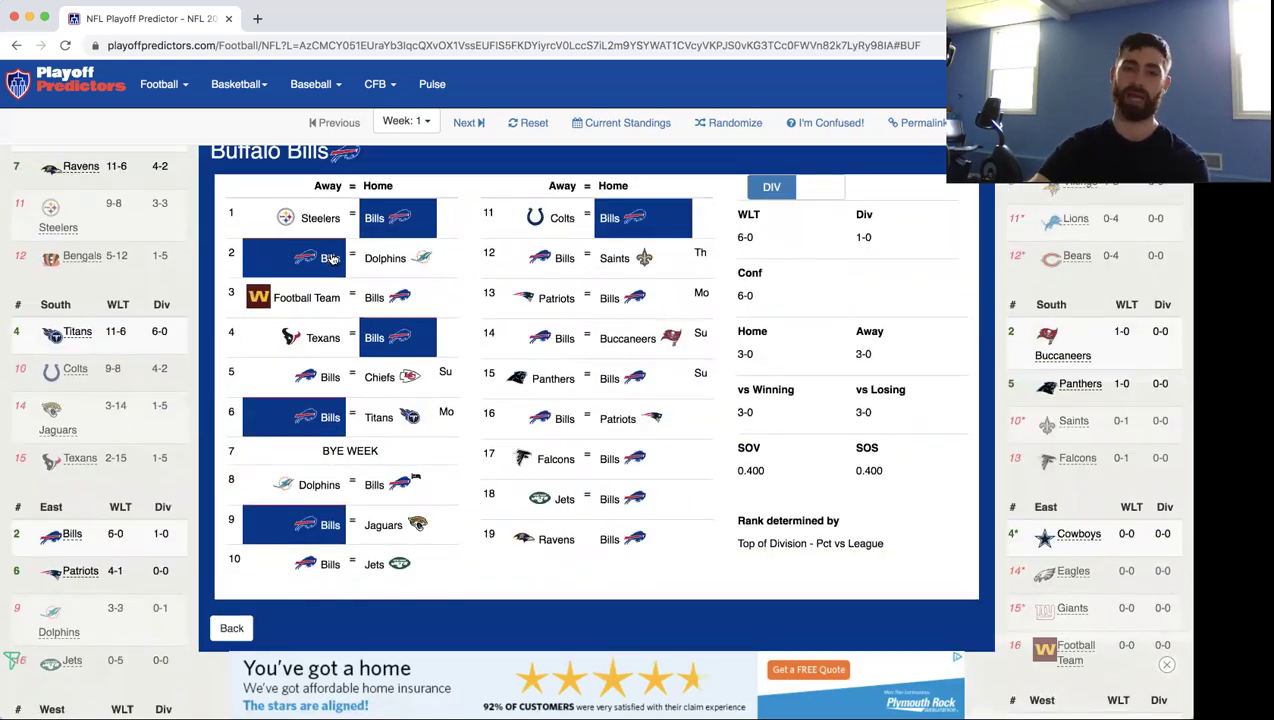
left_click(390, 304)
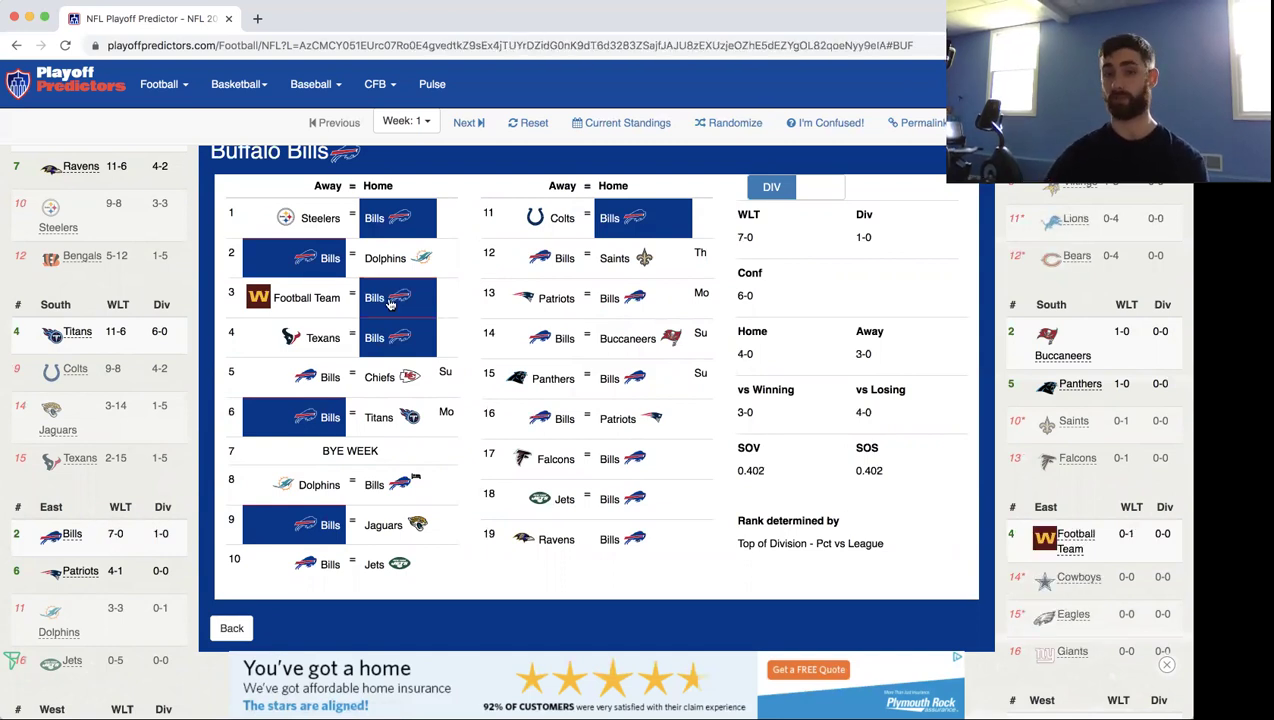
left_click(413, 388)
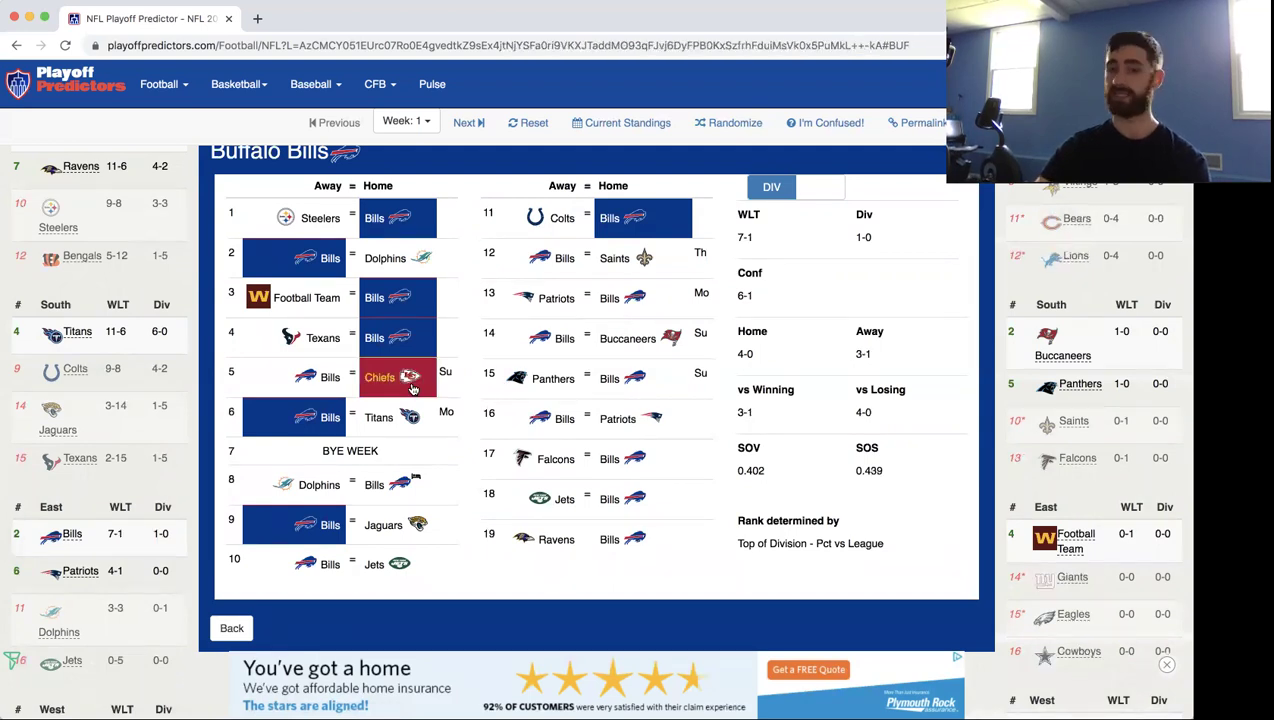
In the Bills' schedule, pick the Dolphins in week 8, Bills in weeks 10 and 12, Patriots in week 13, and Buccaneers in week 14.
left_click(311, 487)
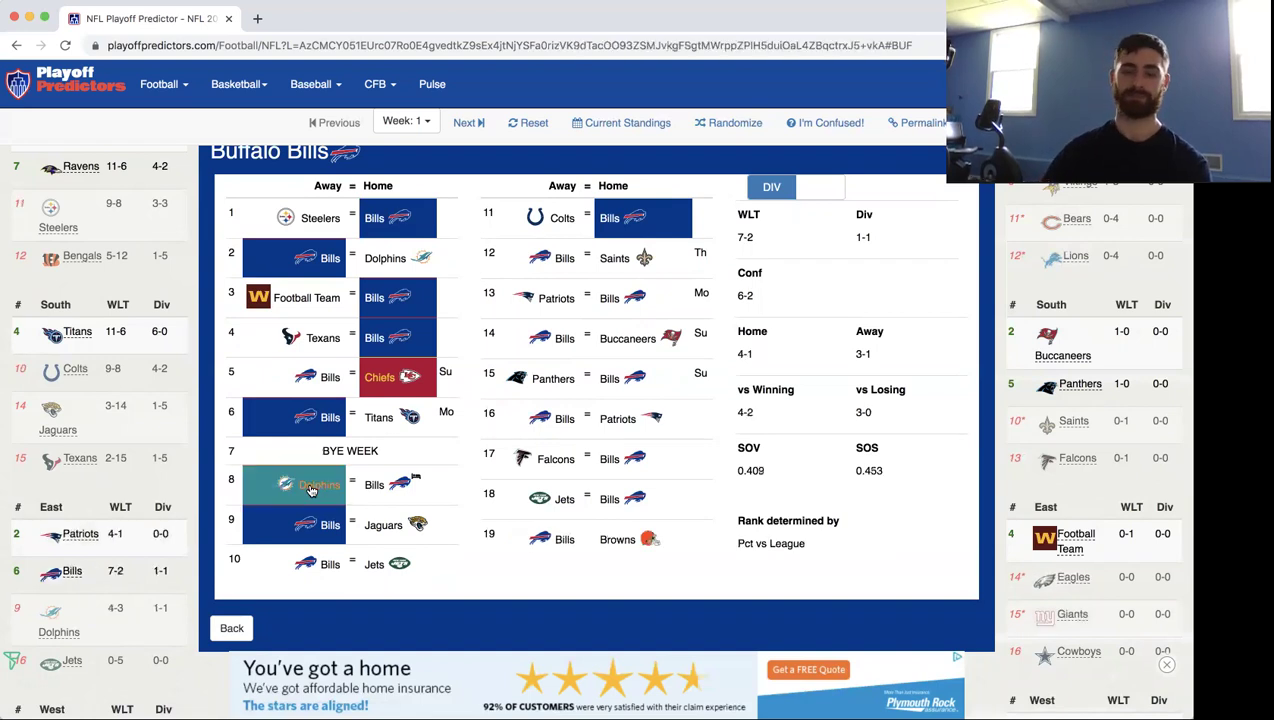
left_click(326, 577)
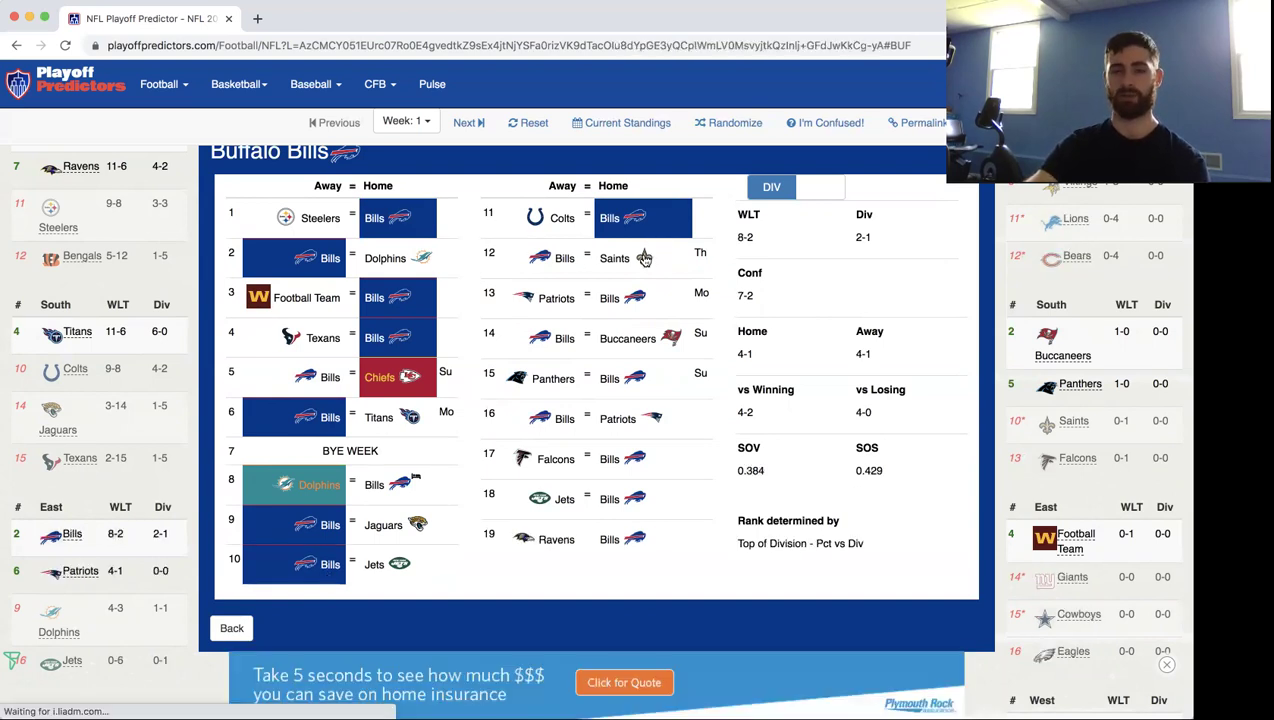
left_click(553, 264)
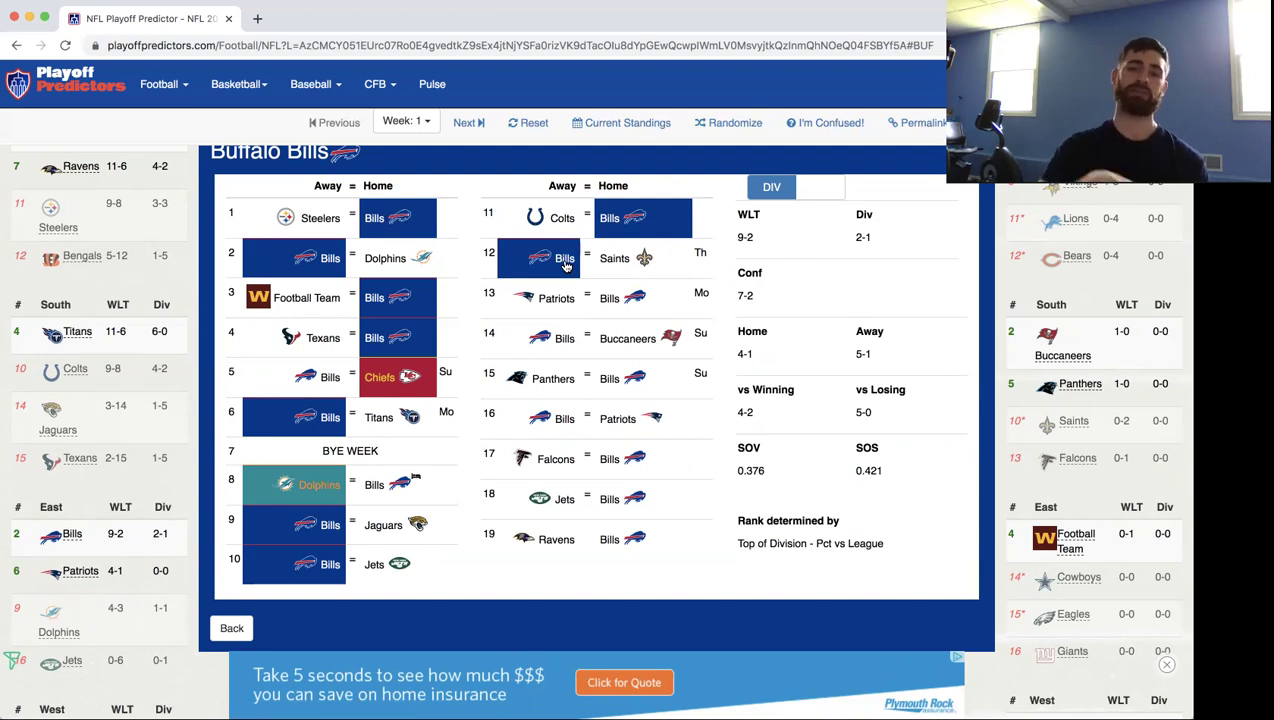
left_click(548, 300)
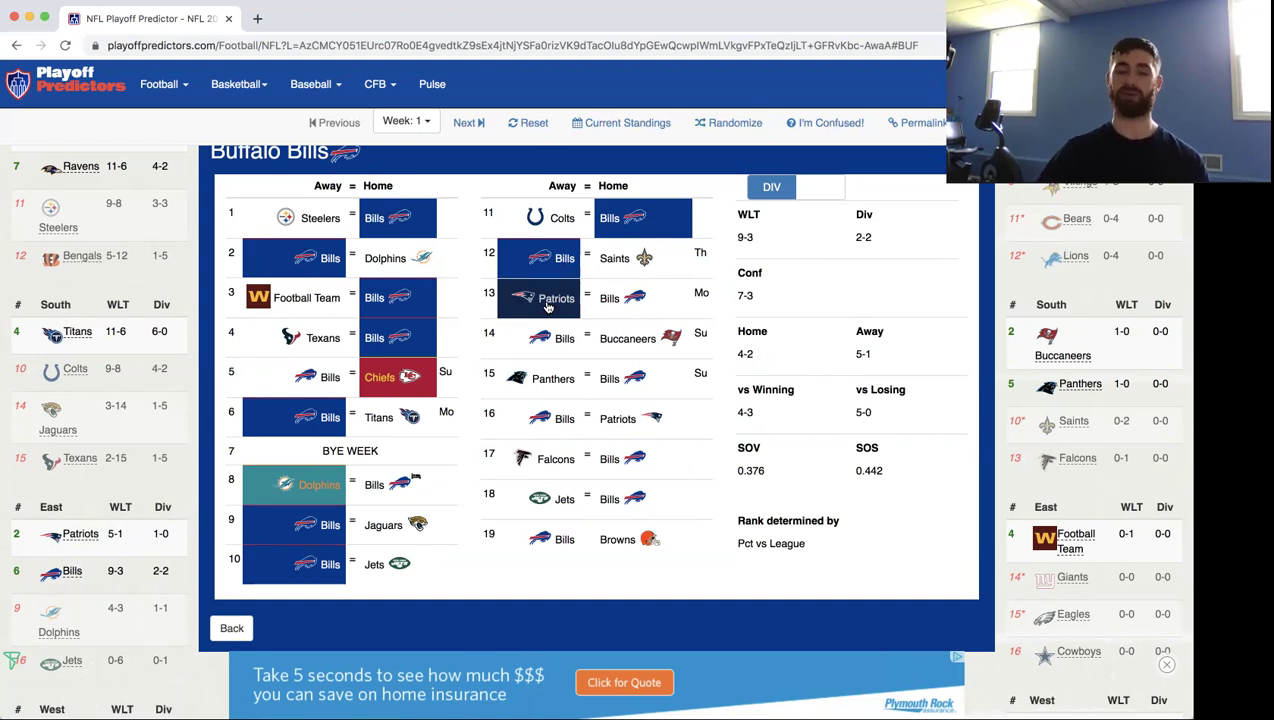
left_click(648, 342)
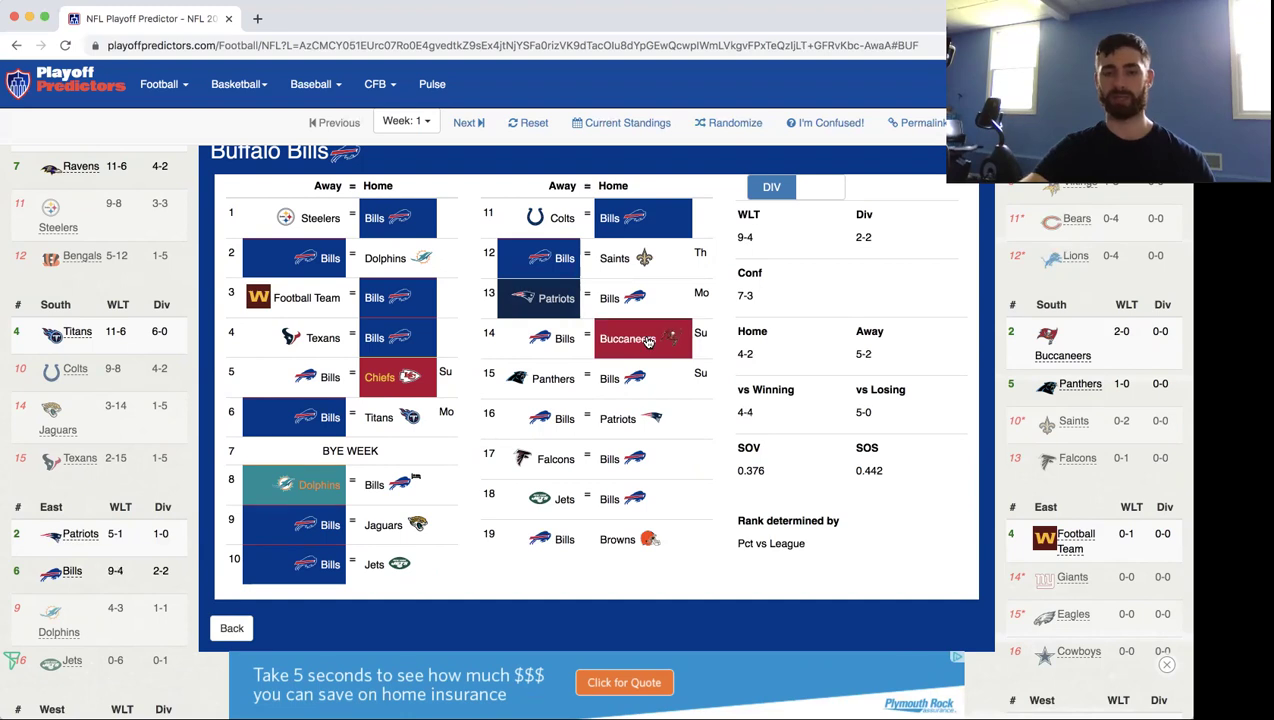
Pick the Bills to beat the Panthers, Patriots, Falcons and Jets in weeks 15 to 18.
left_click(627, 385)
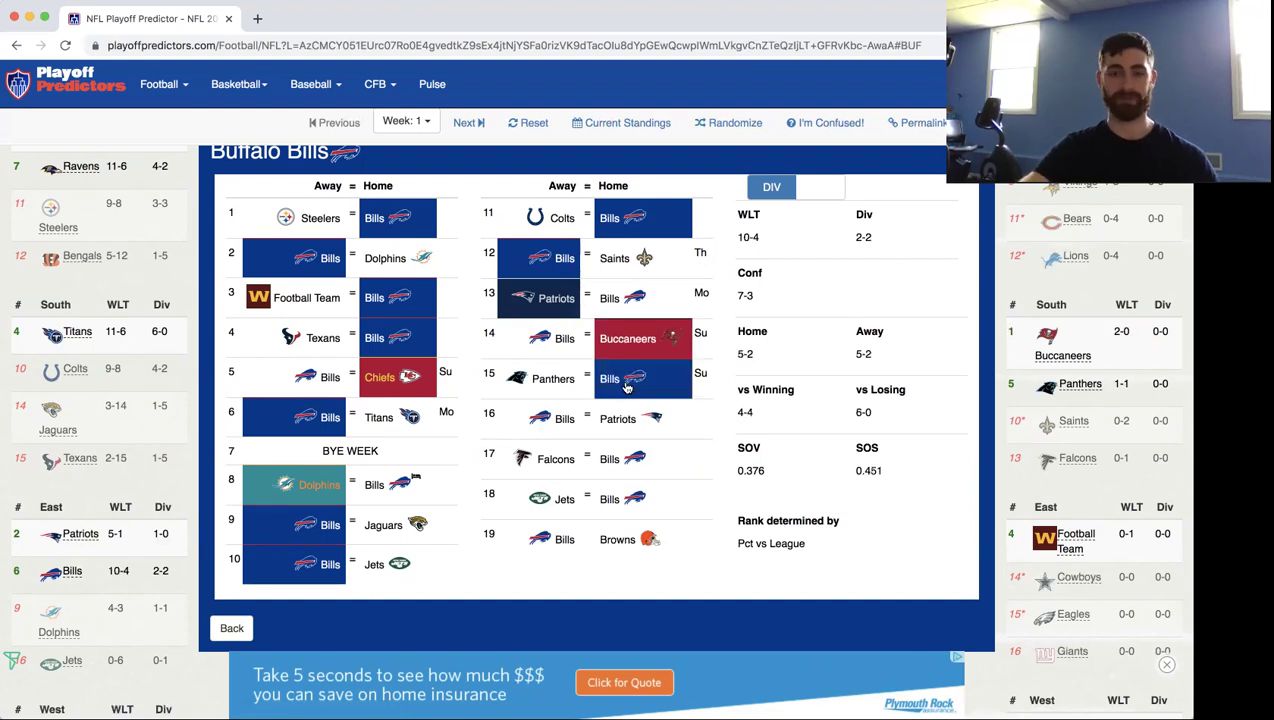
left_click(556, 424)
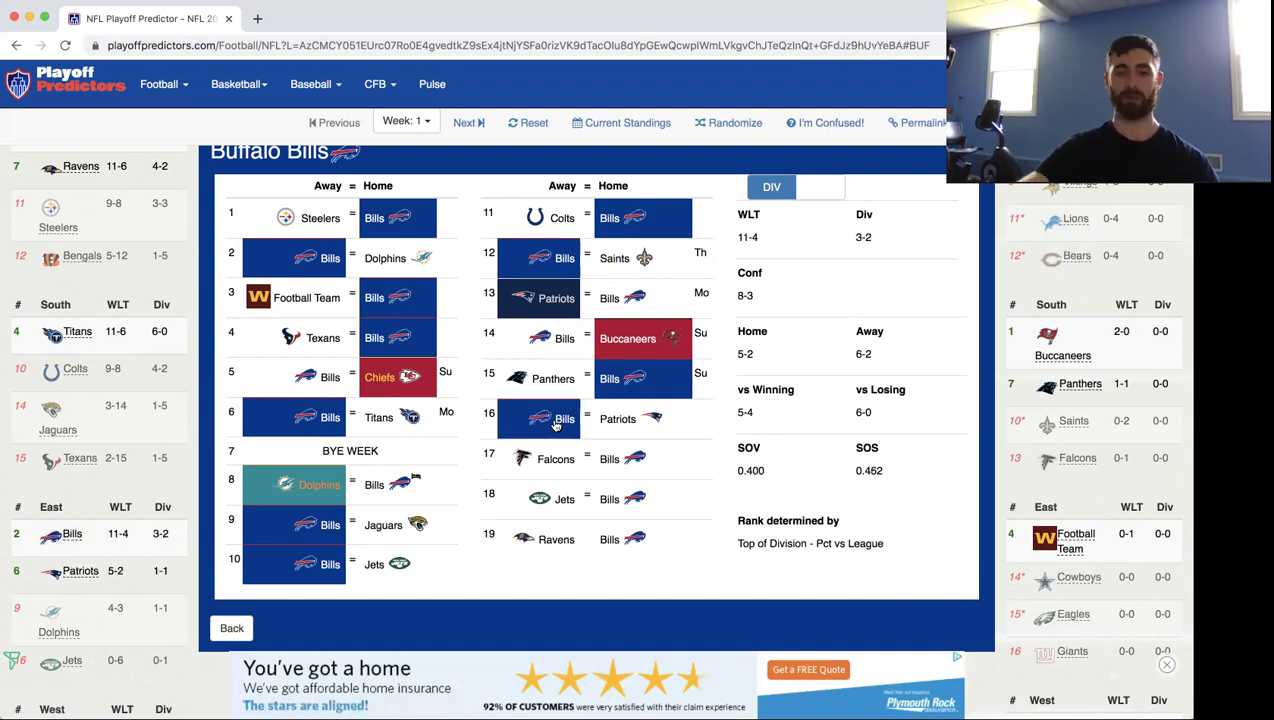
left_click(622, 468)
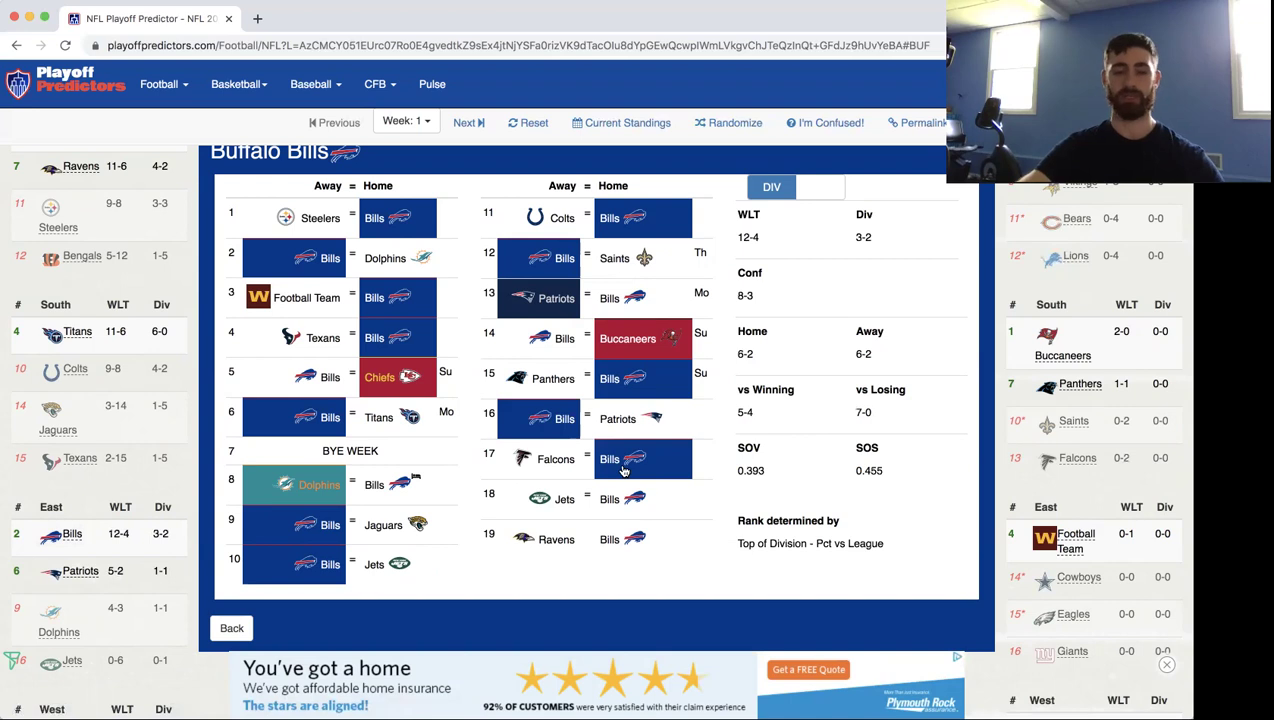
left_click(641, 503)
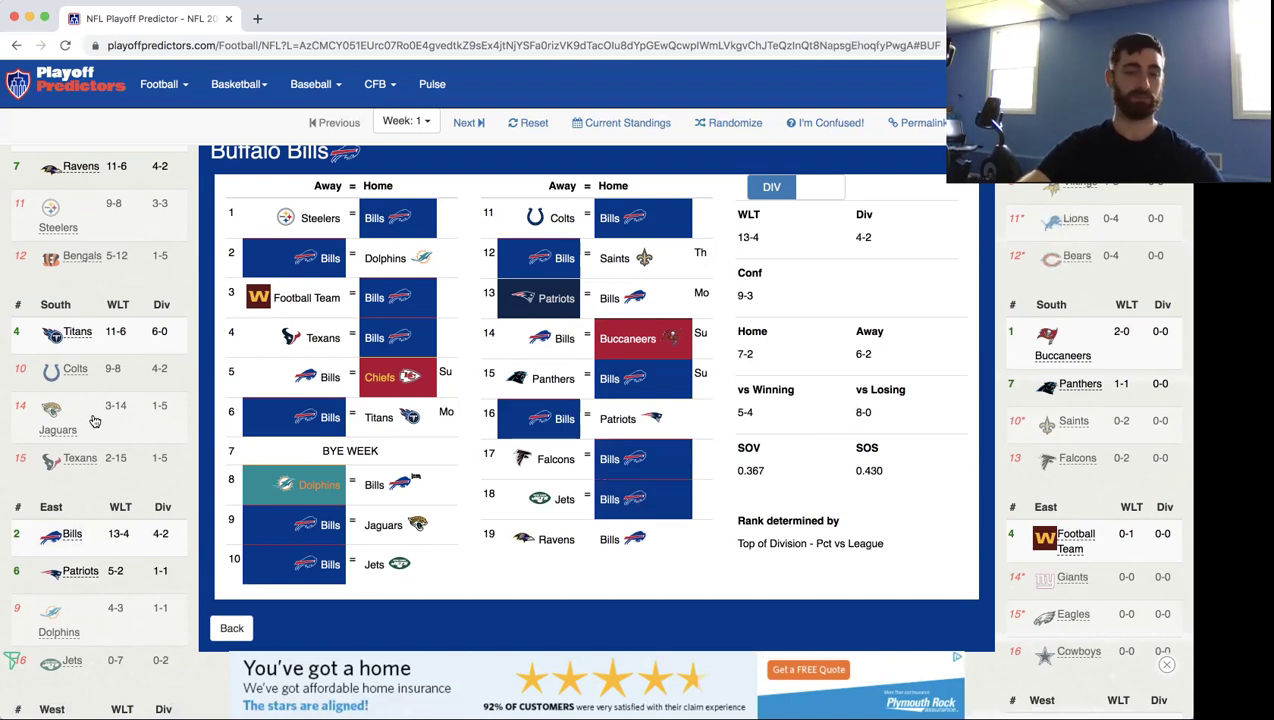
Open the Patriots' schedule and pick the Dolphins in week 1, Patriots in week 2, Saints in week 3, and Buccaneers in week 4.
left_click(132, 563)
scroll(132, 563, "down", 2)
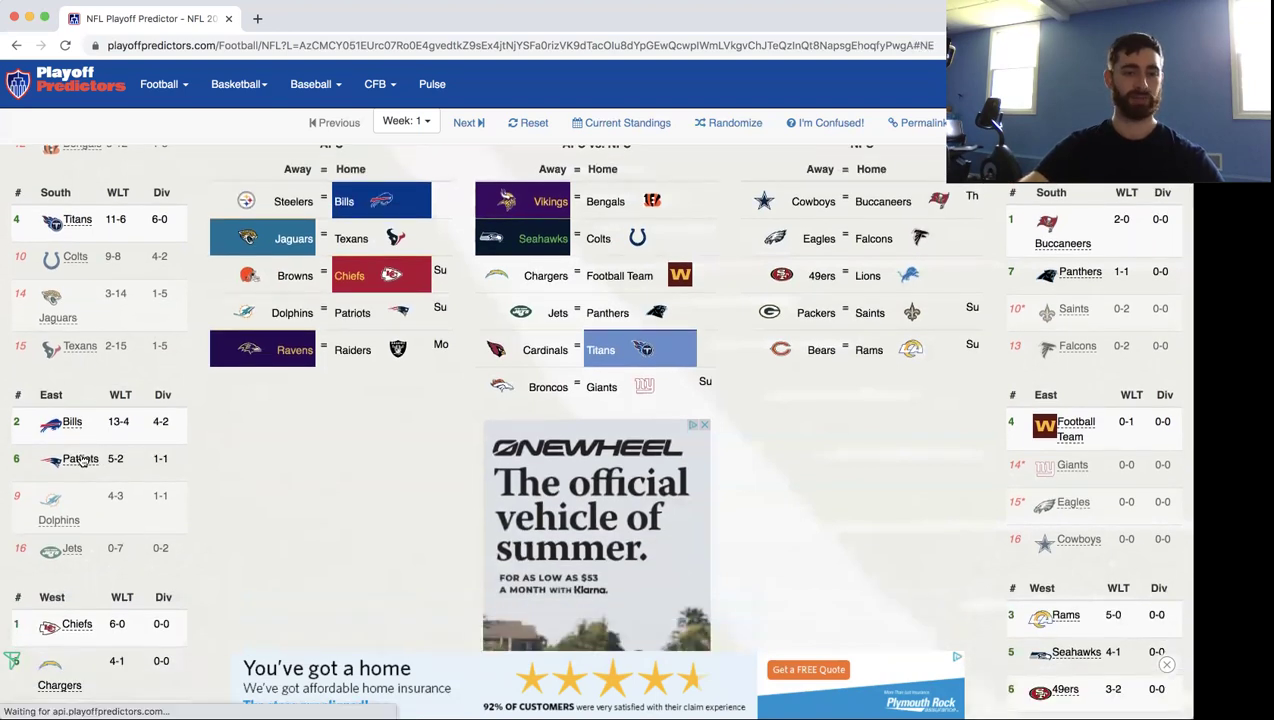
left_click(82, 459)
scroll(420, 300, "up", 2)
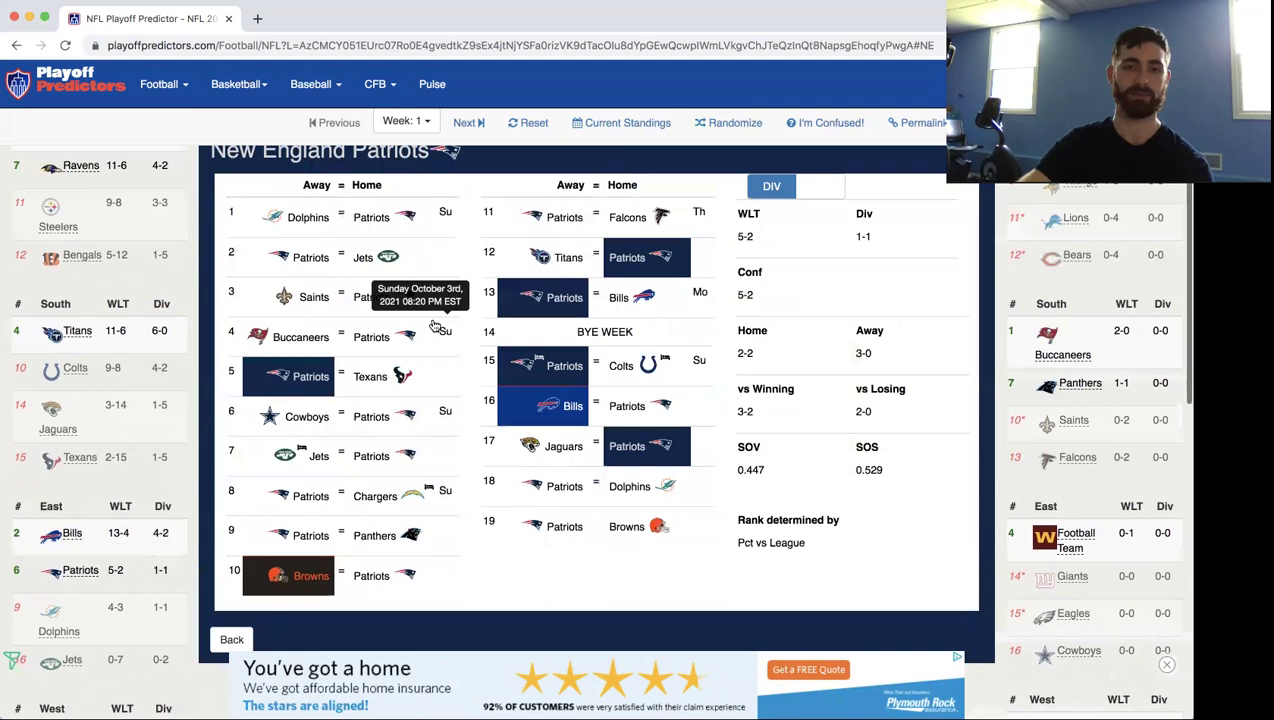
left_click(303, 228)
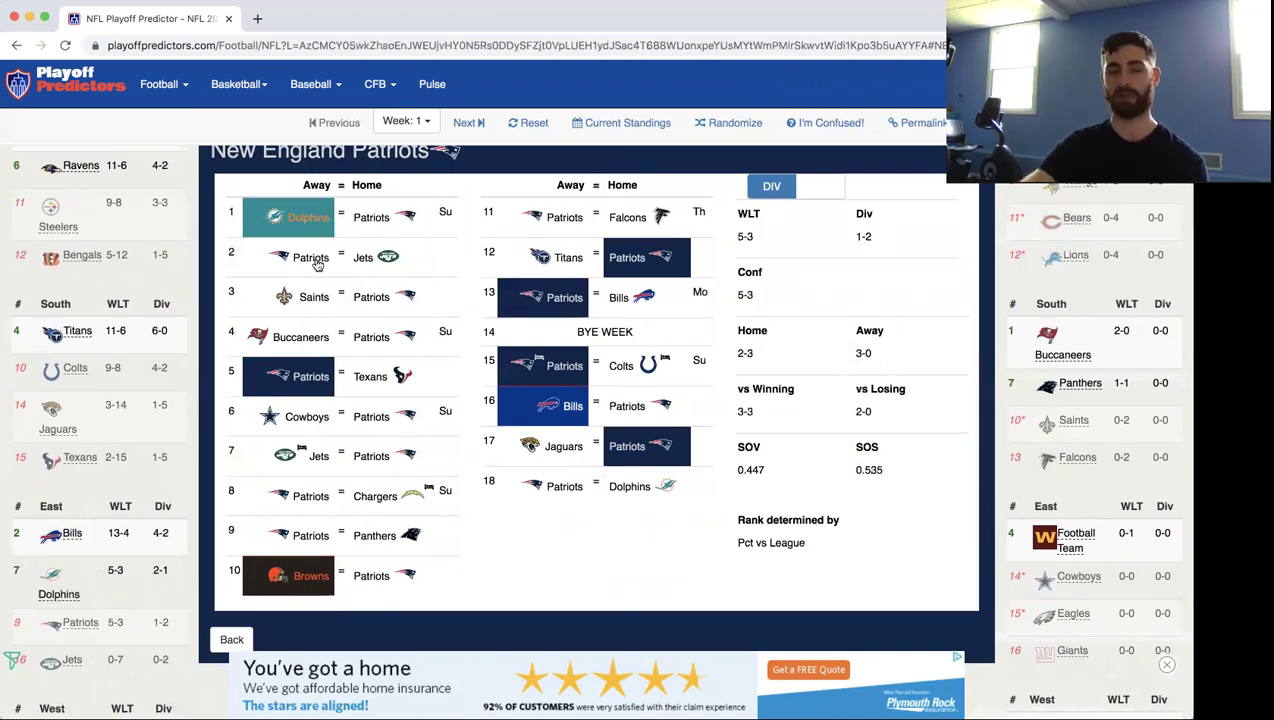
left_click(316, 262)
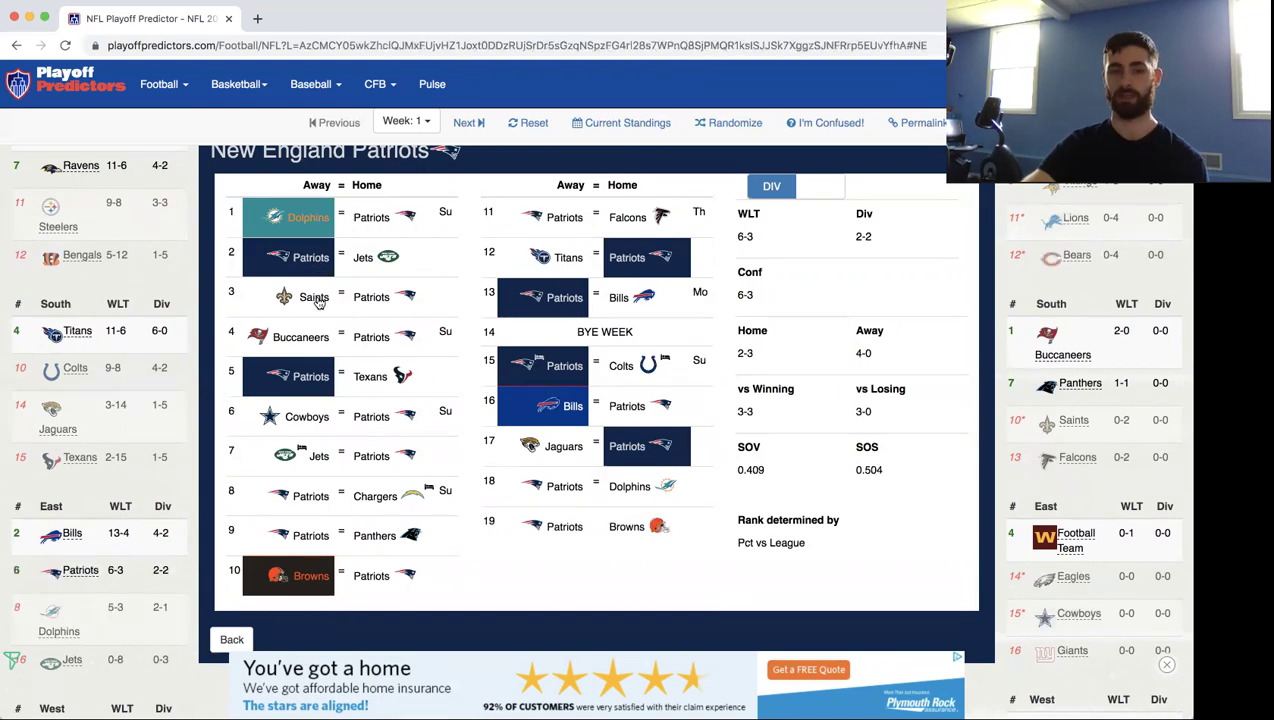
left_click(317, 300)
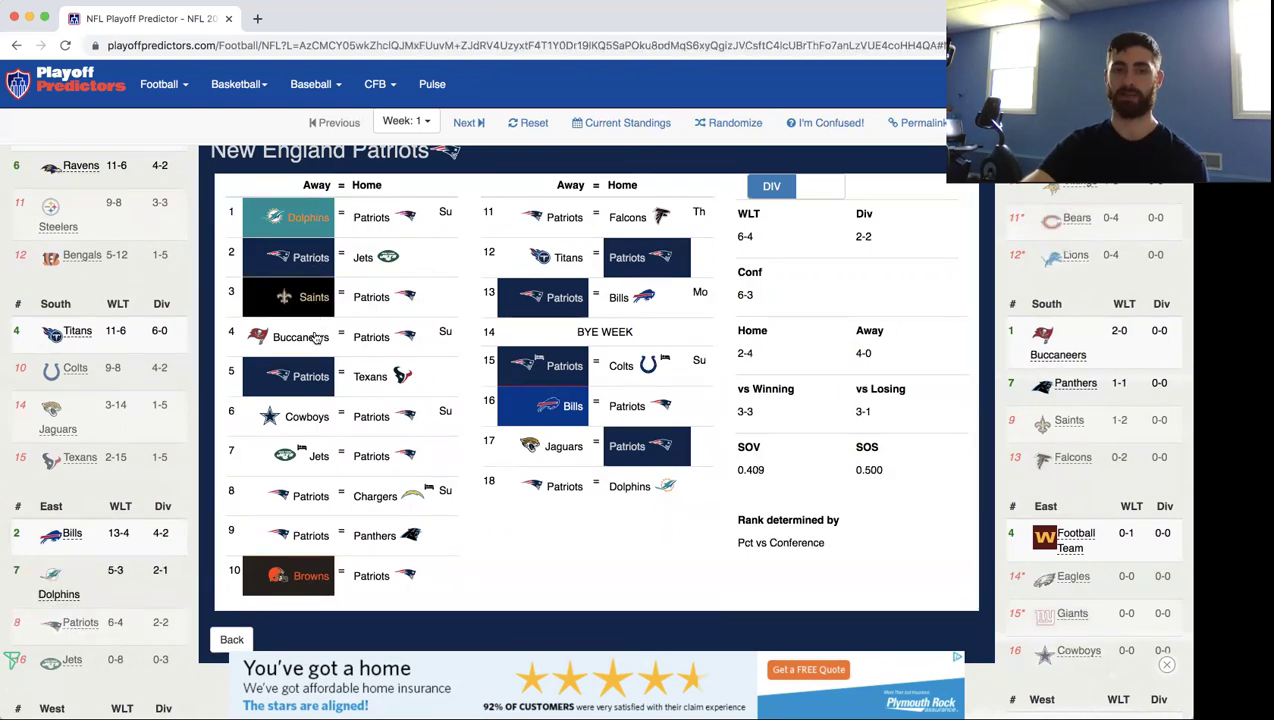
left_click(316, 338)
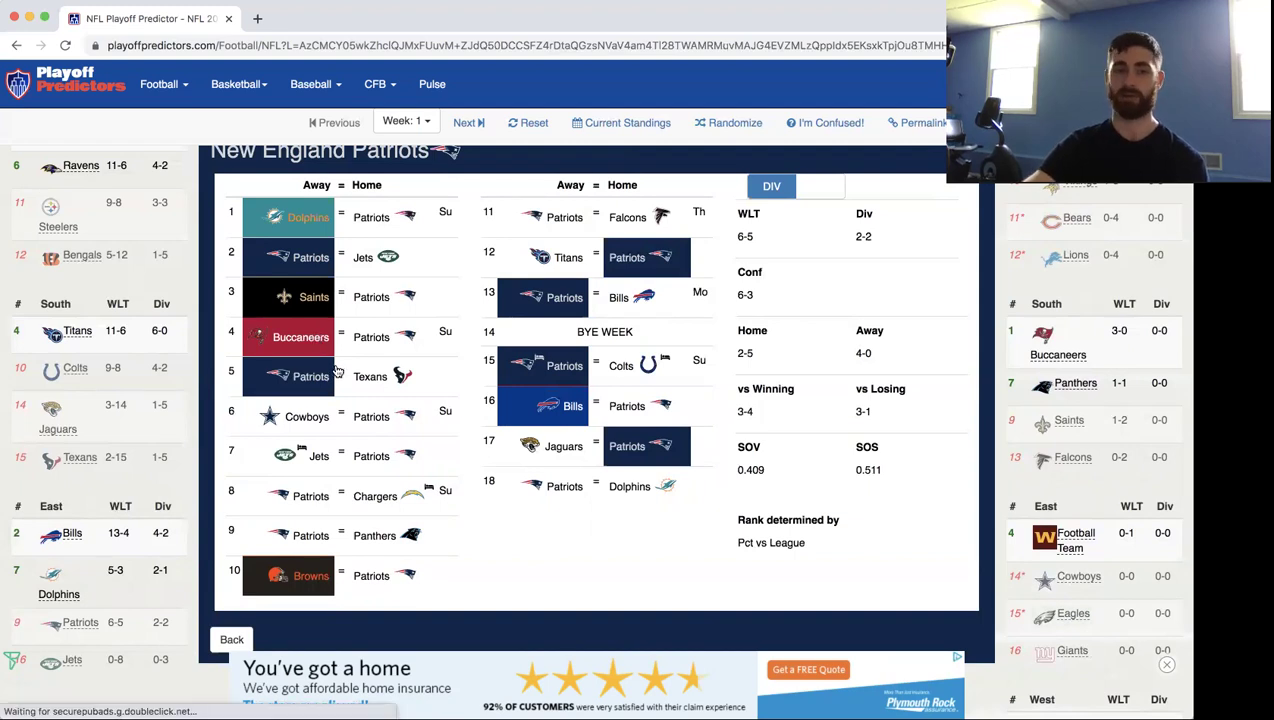
Pick the Patriots to win in weeks 6, 7, 9, 11 and 18, and the Chargers to beat them in week 8.
left_click(399, 422)
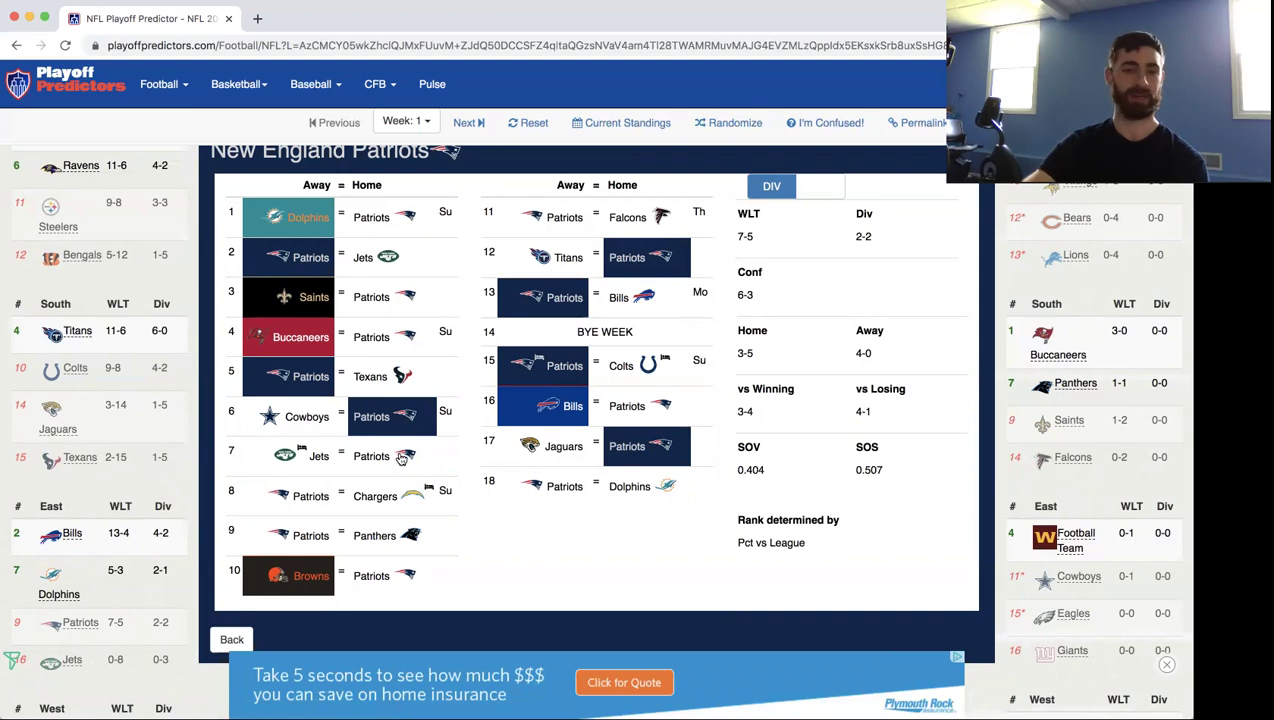
left_click(401, 458)
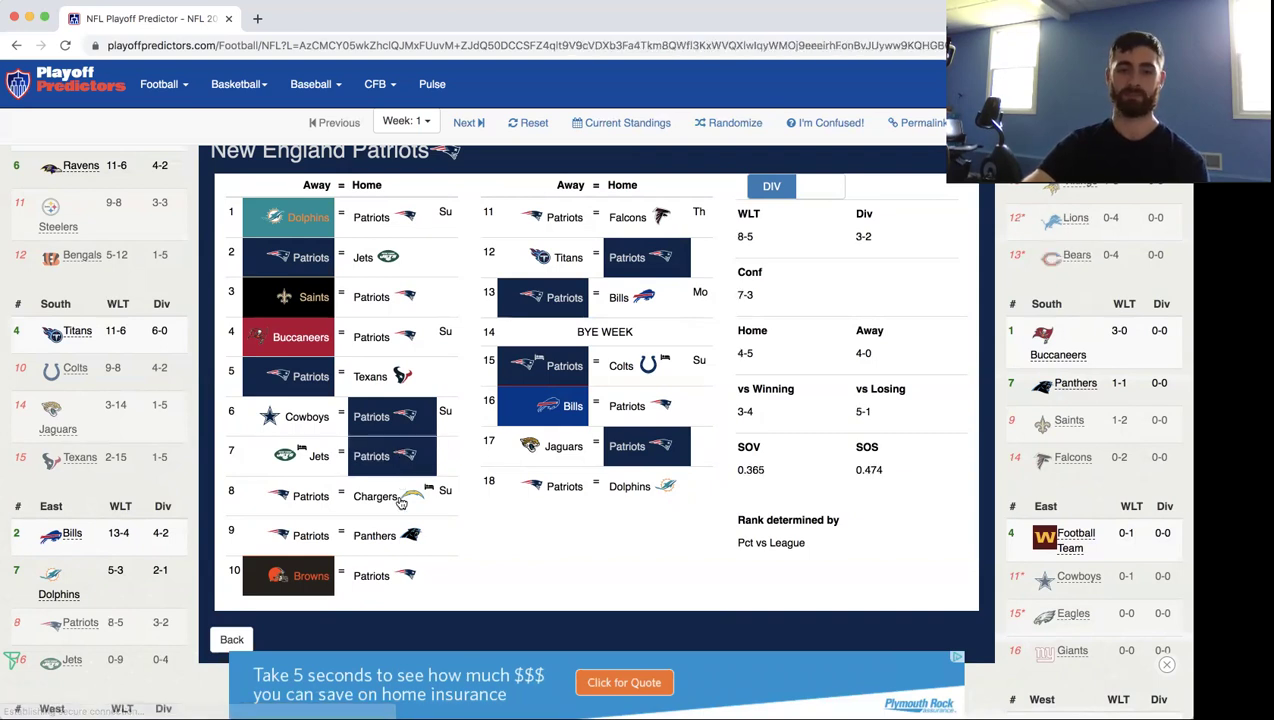
left_click(398, 500)
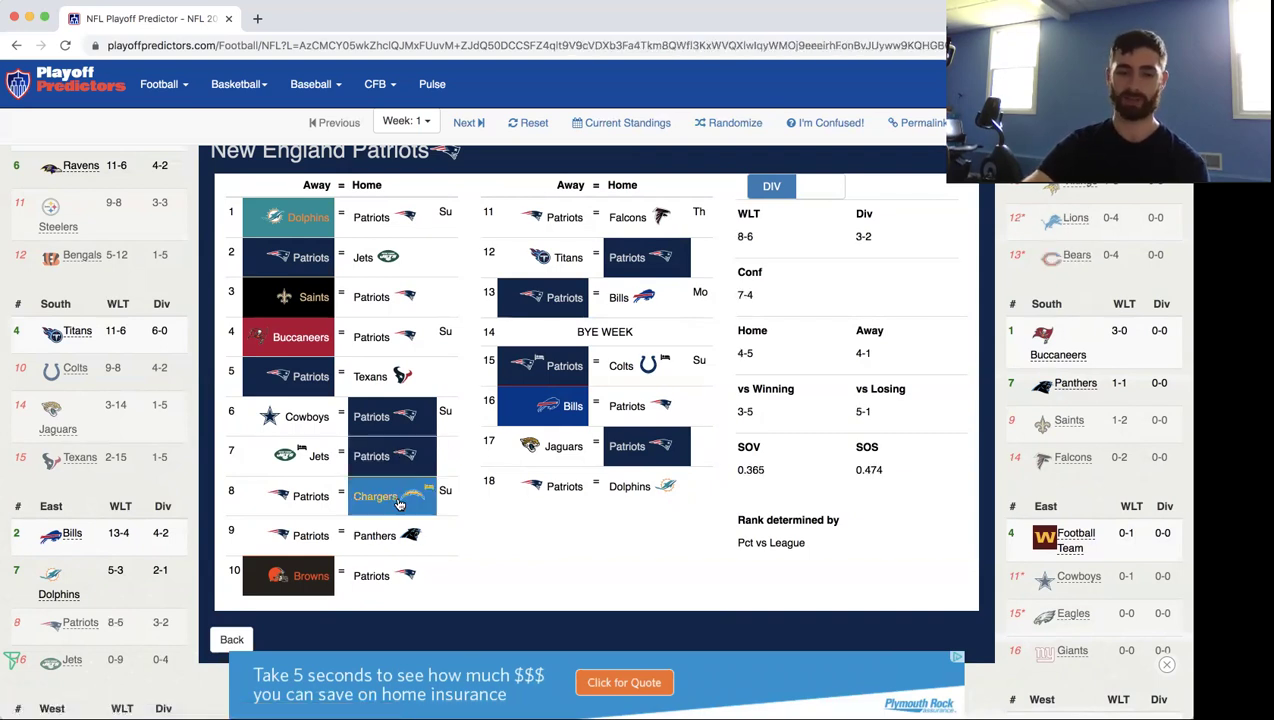
left_click(305, 537)
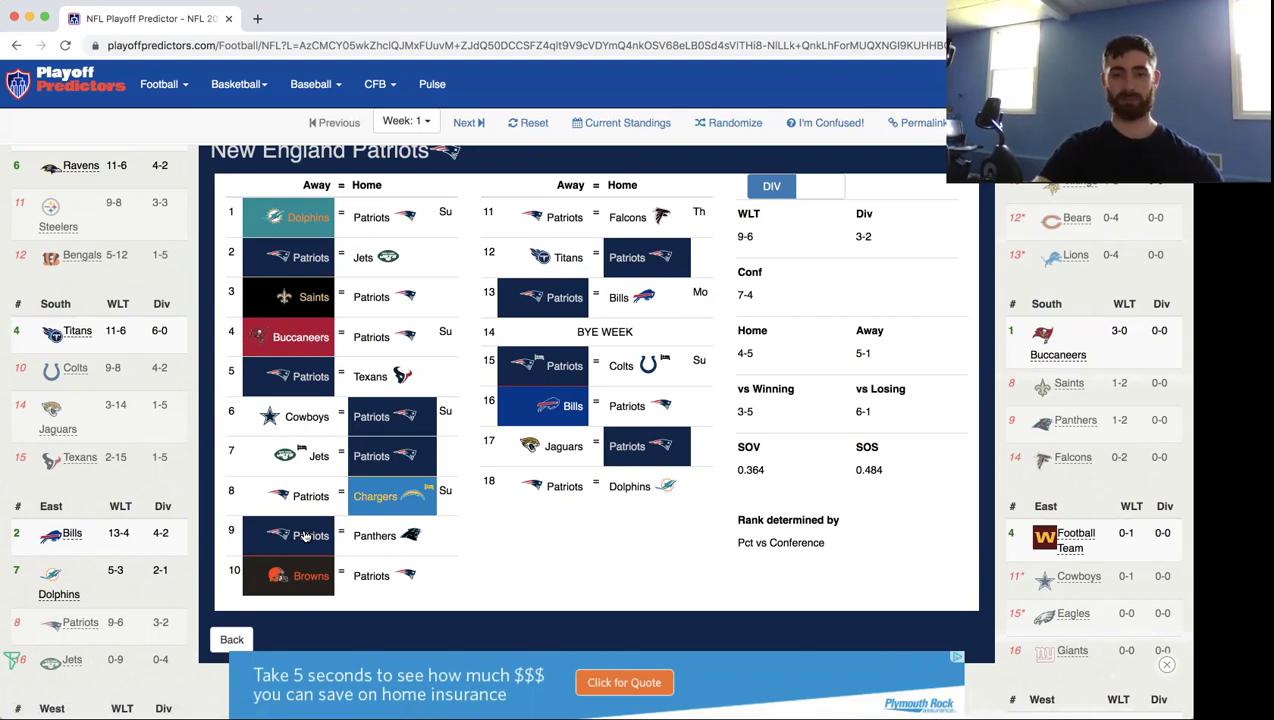
left_click(555, 224)
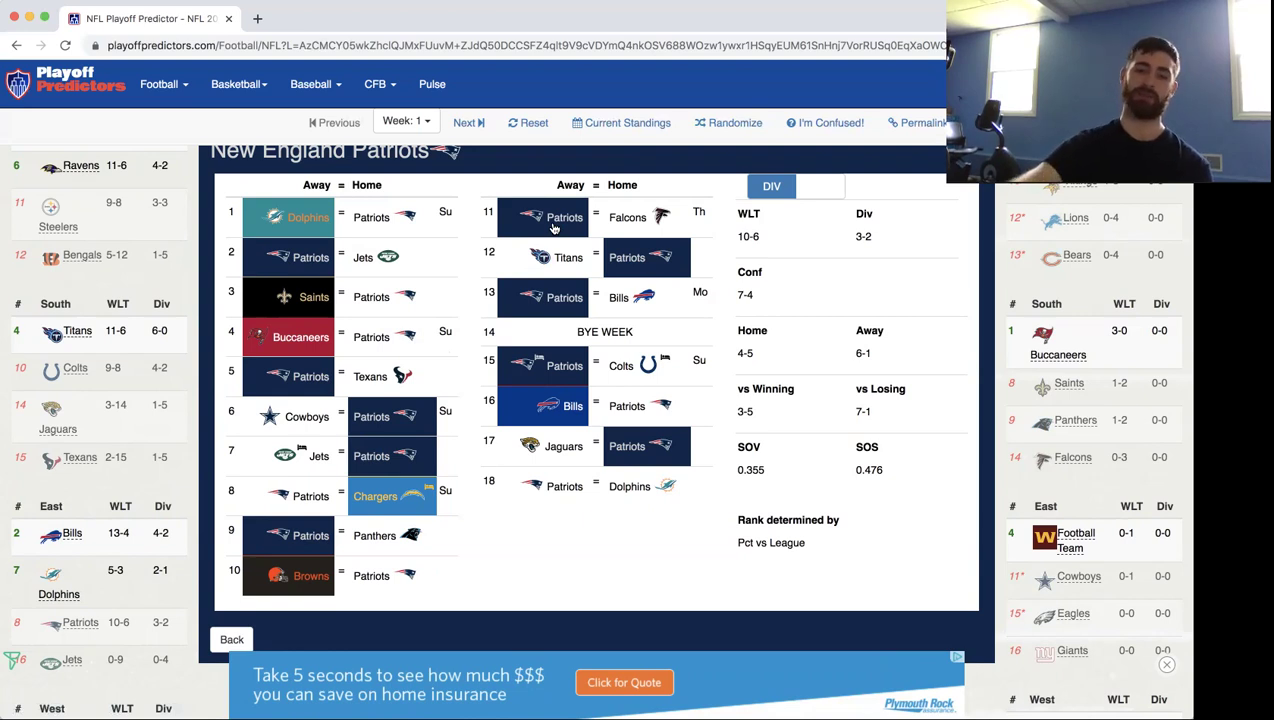
left_click(576, 498)
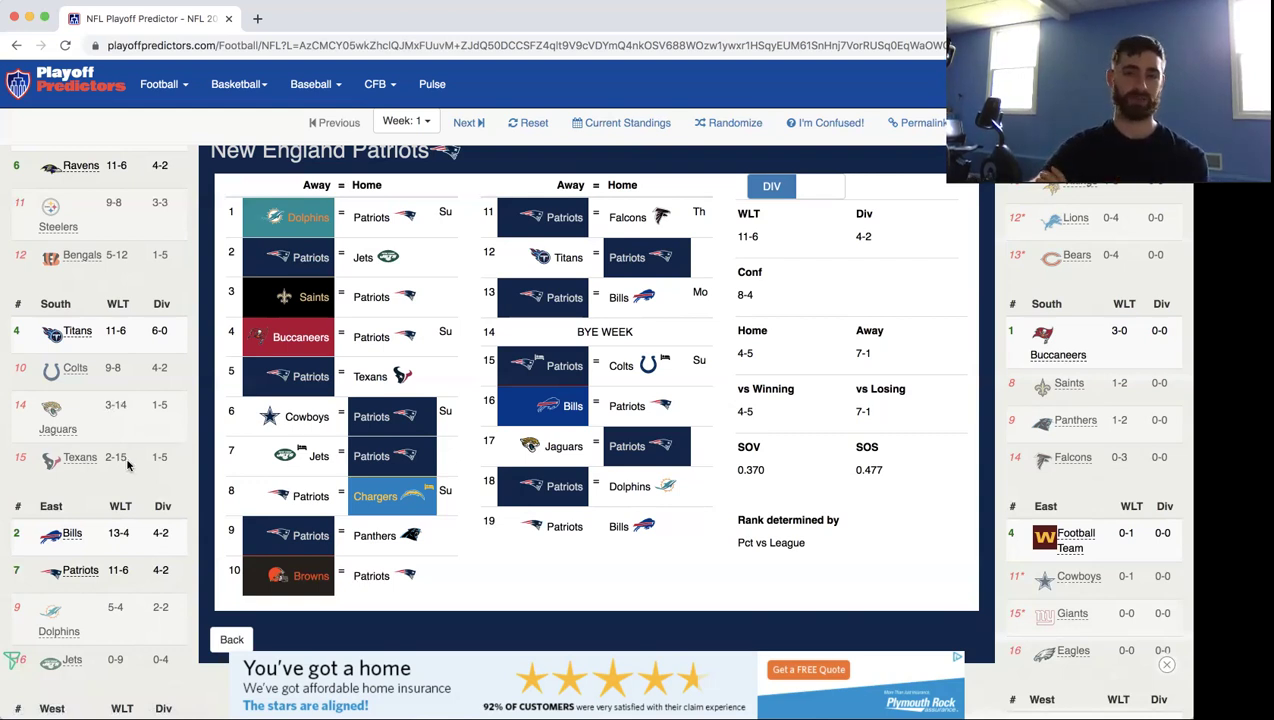
Open the Dolphins' schedule and pick the Dolphins over the Raiders and Falcons in weeks 3 and 7, and the Buccaneers in week 5.
scroll(86, 609, "down", 2)
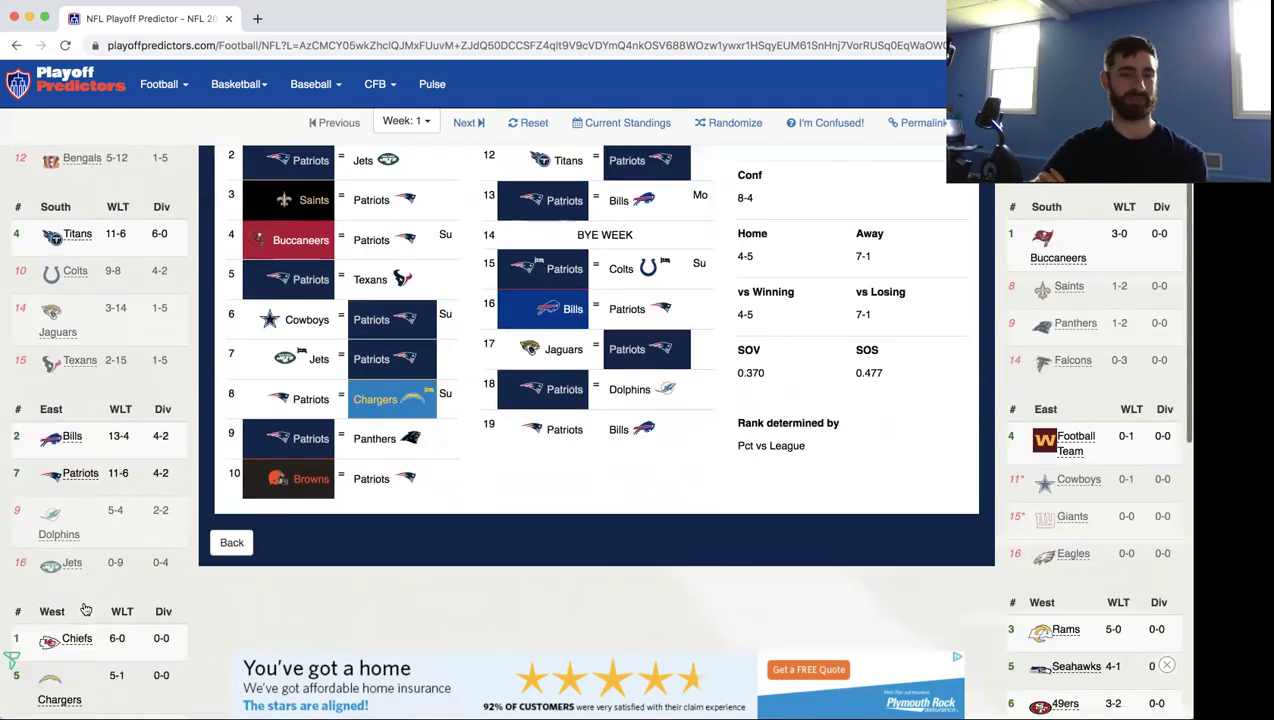
left_click(86, 510)
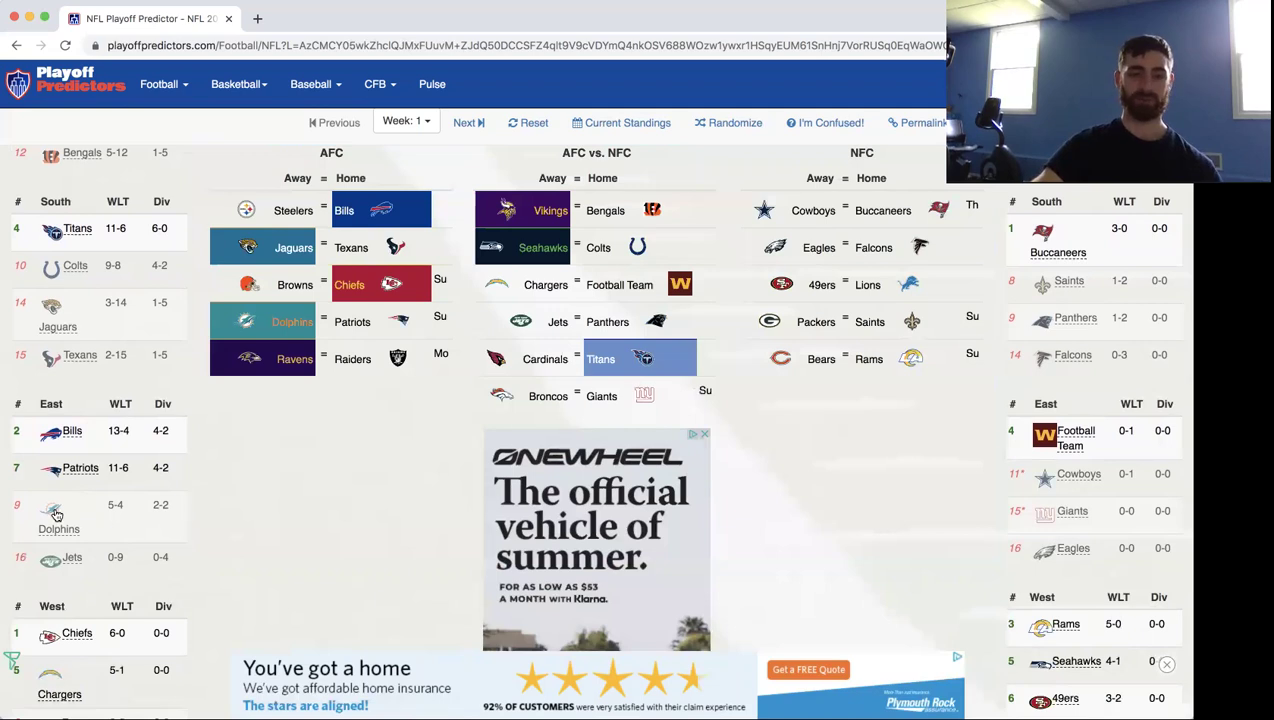
left_click(57, 514)
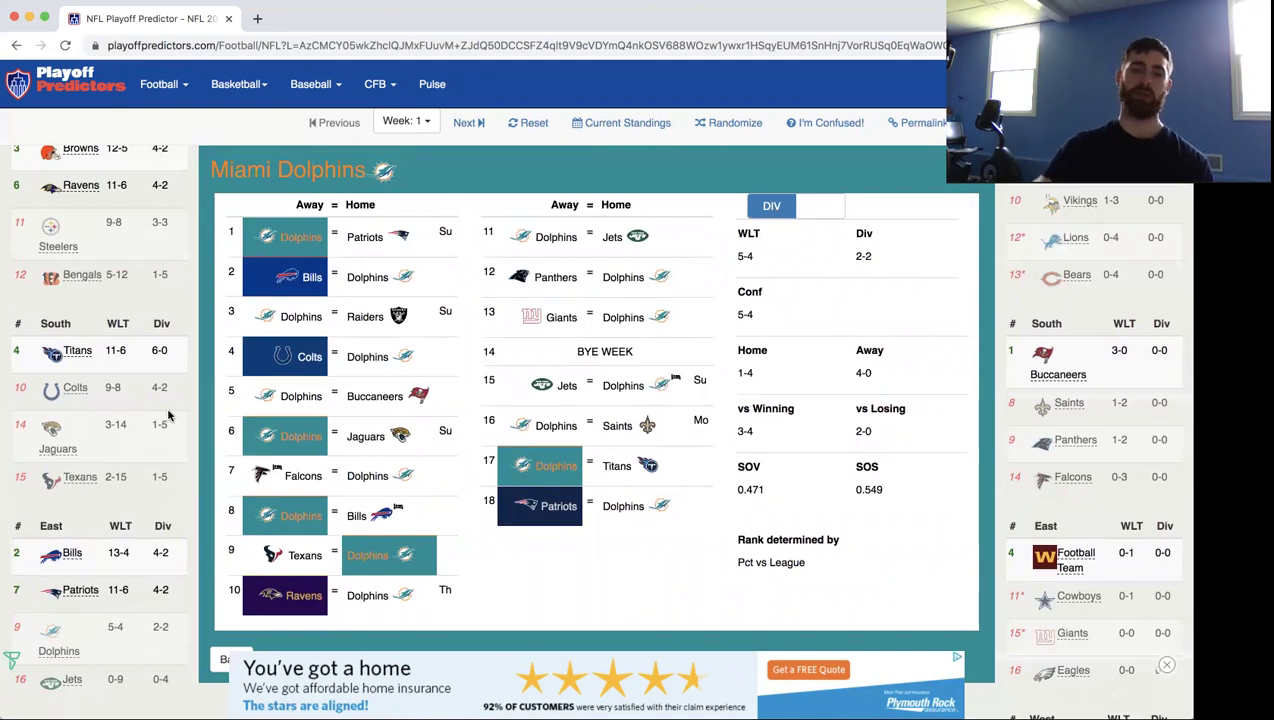
left_click(297, 313)
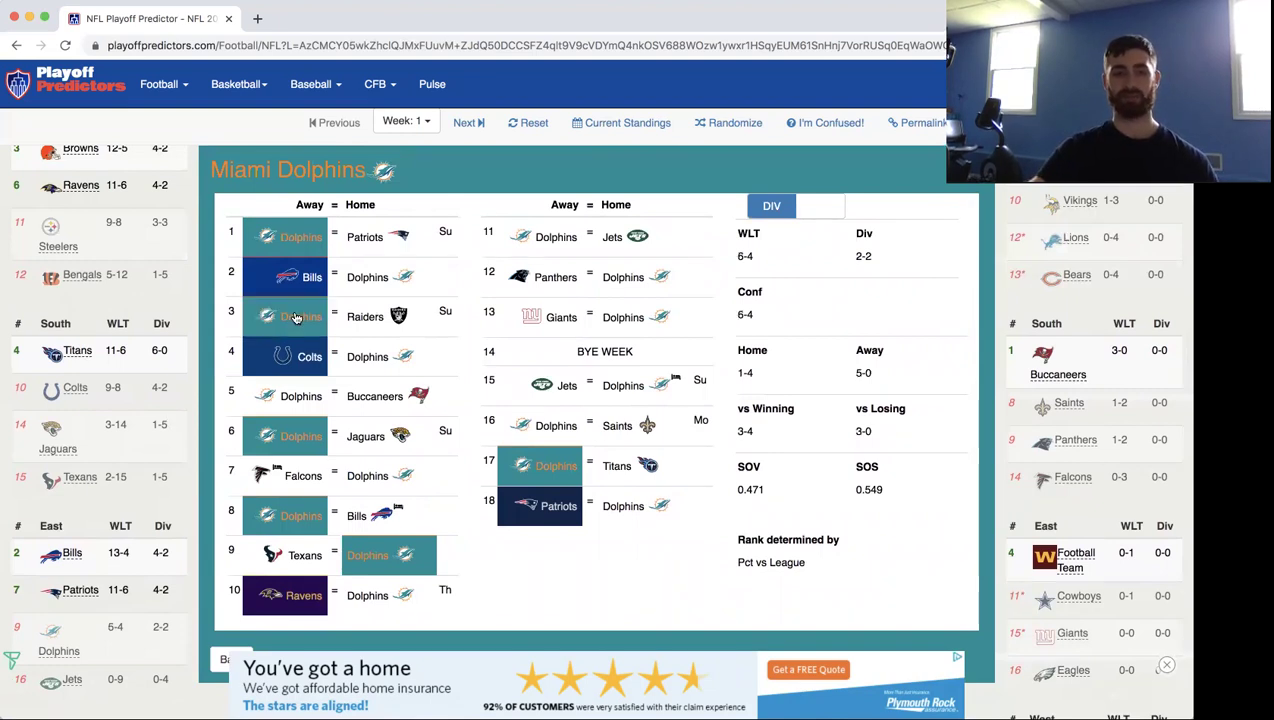
left_click(361, 397)
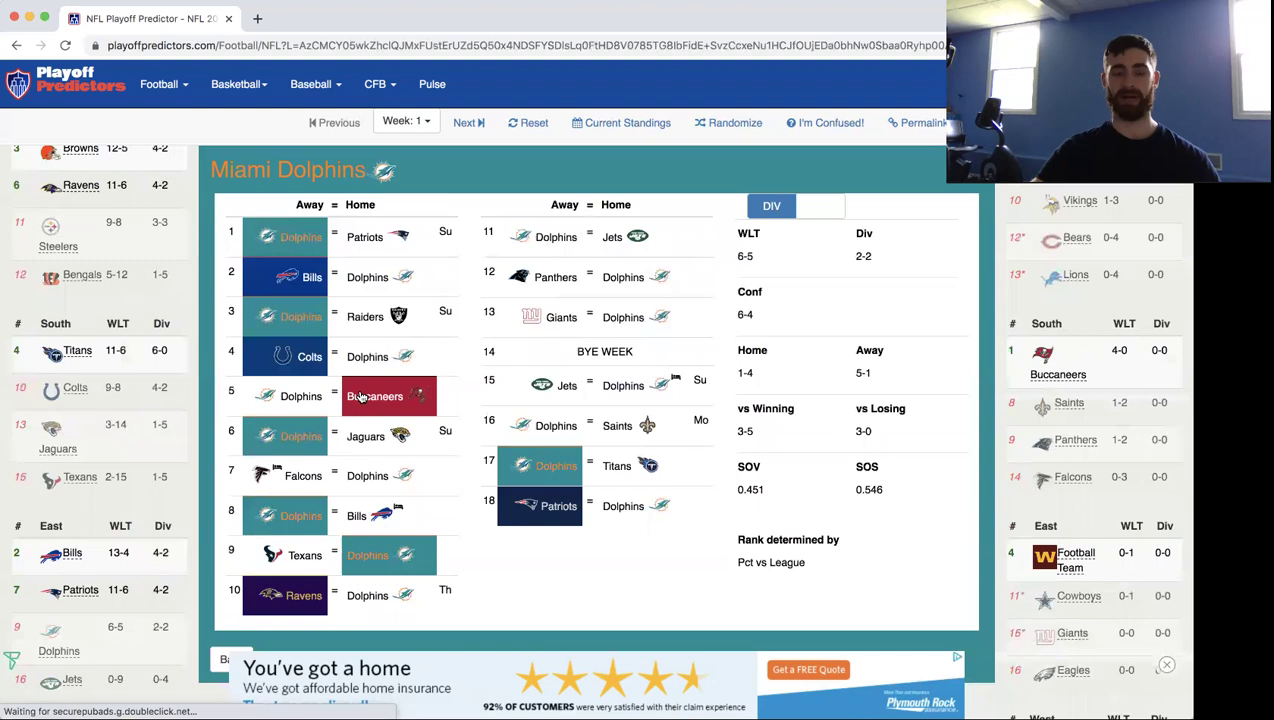
left_click(362, 479)
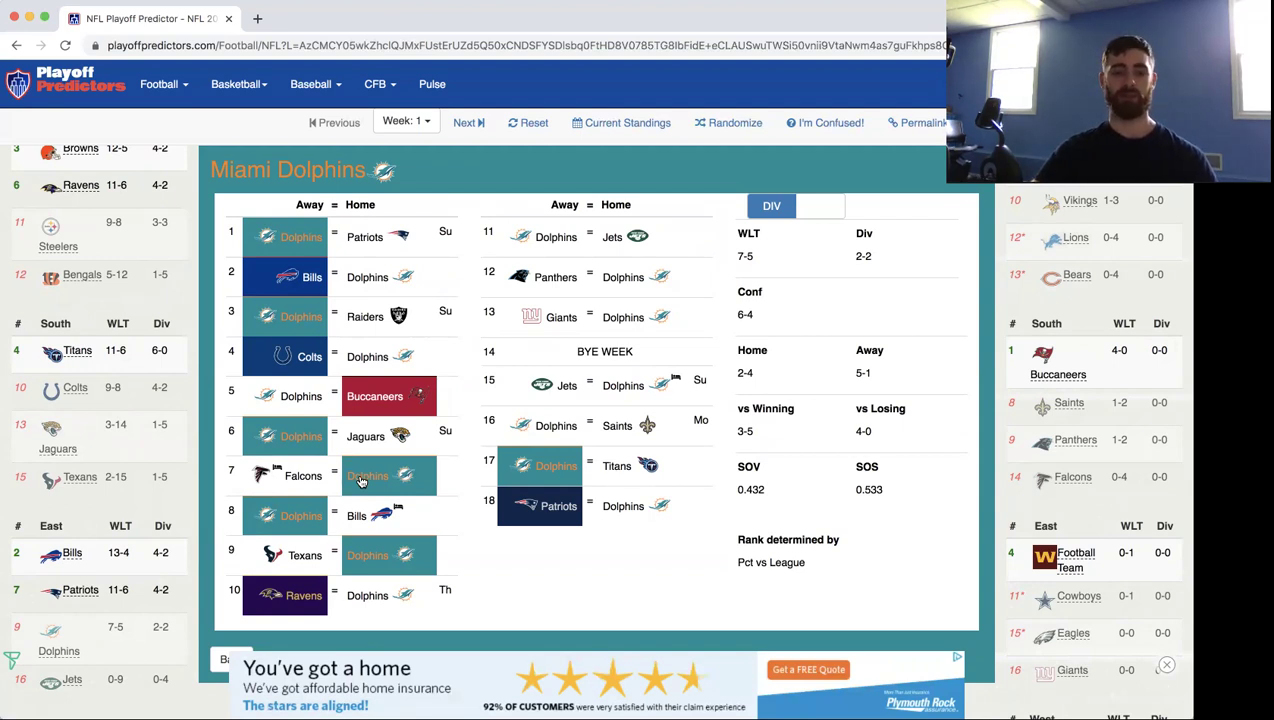
Pick the Dolphins to win in weeks 11, 12 and 15, the Giants in week 13, and the Saints in week 16.
left_click(558, 240)
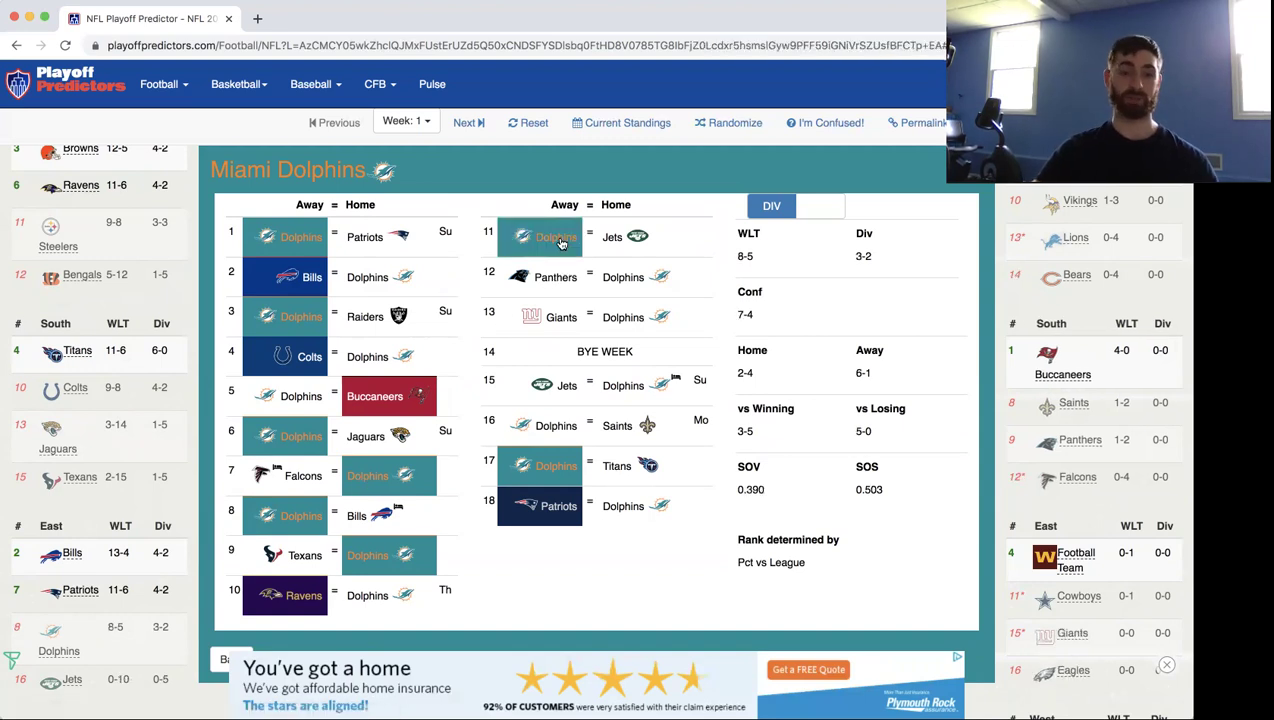
left_click(612, 282)
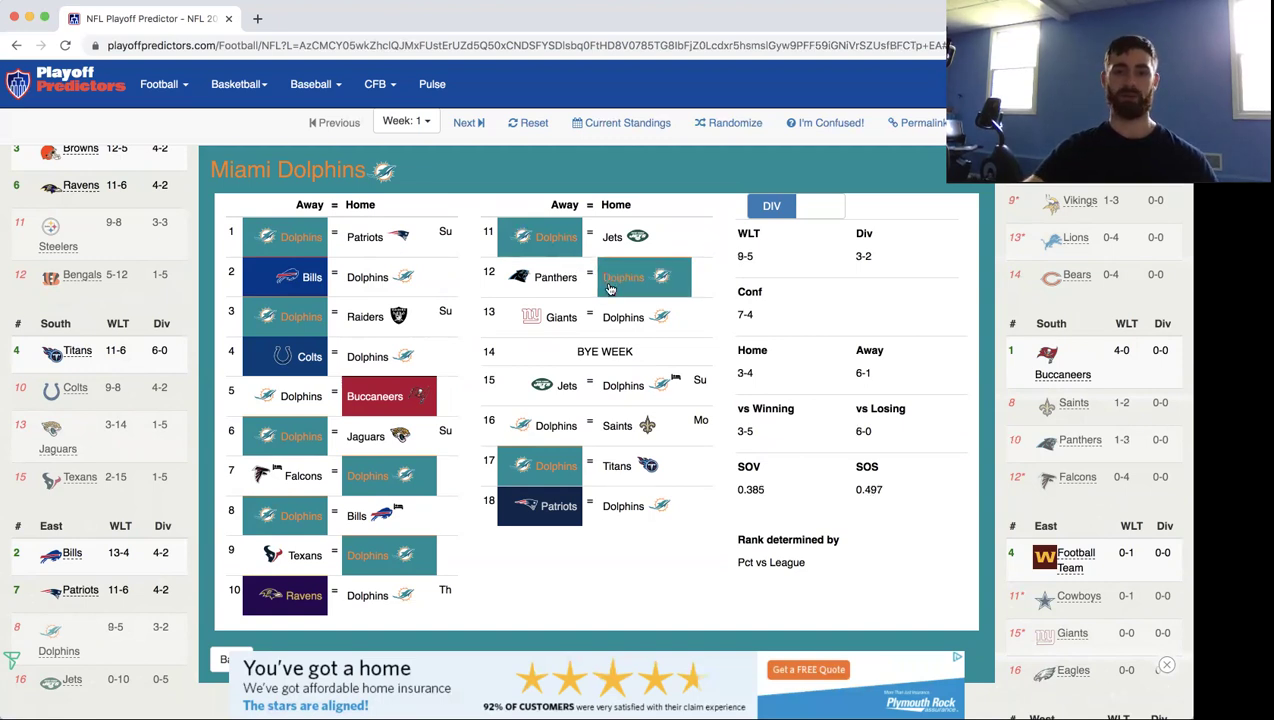
left_click(558, 317)
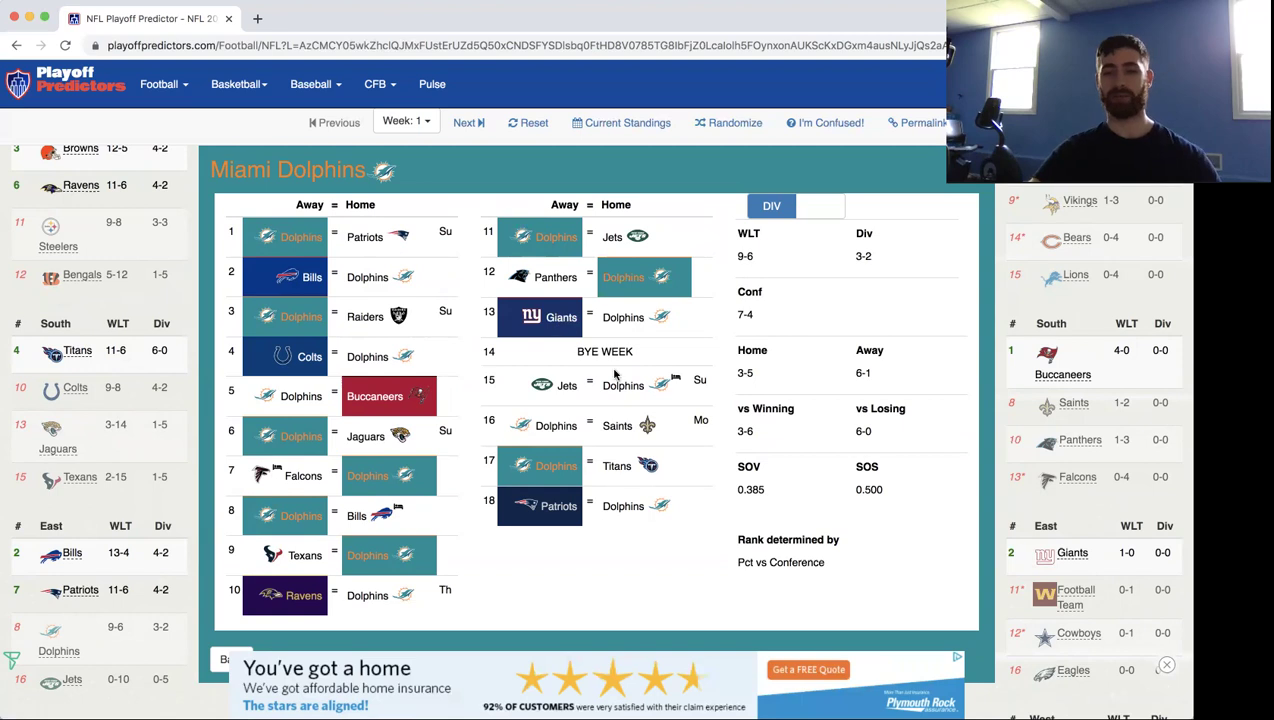
left_click(667, 392)
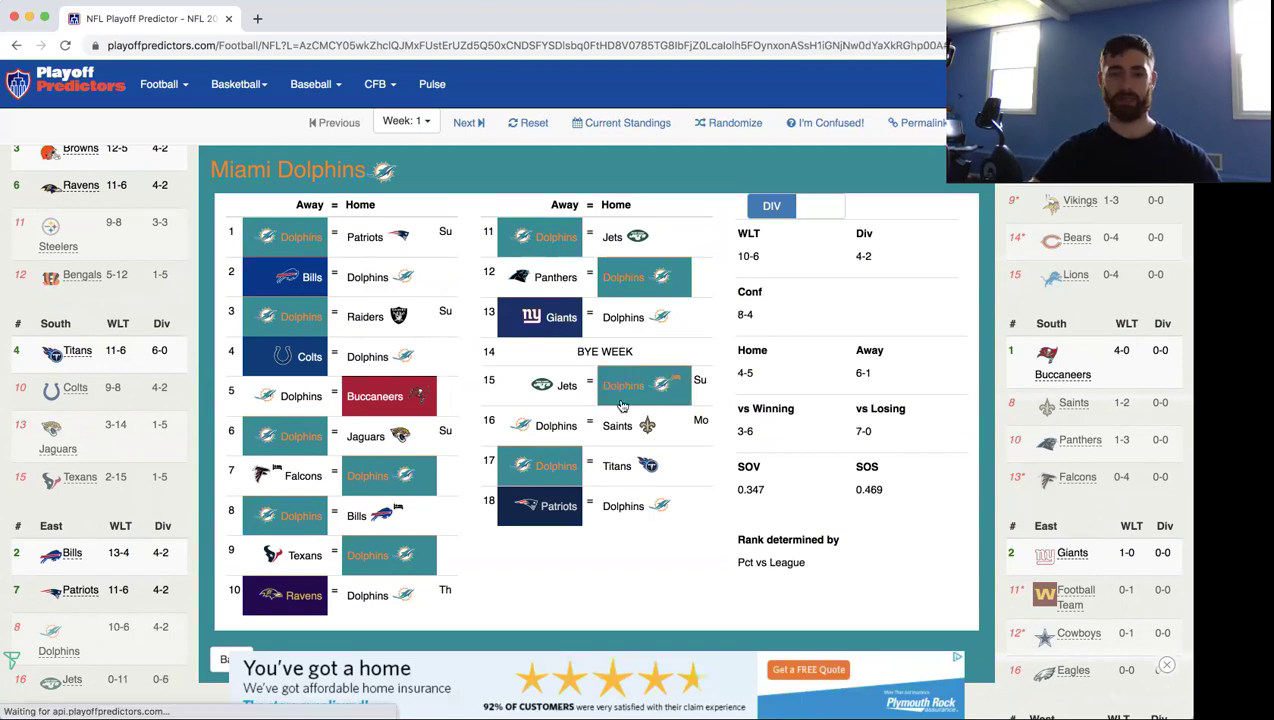
left_click(646, 428)
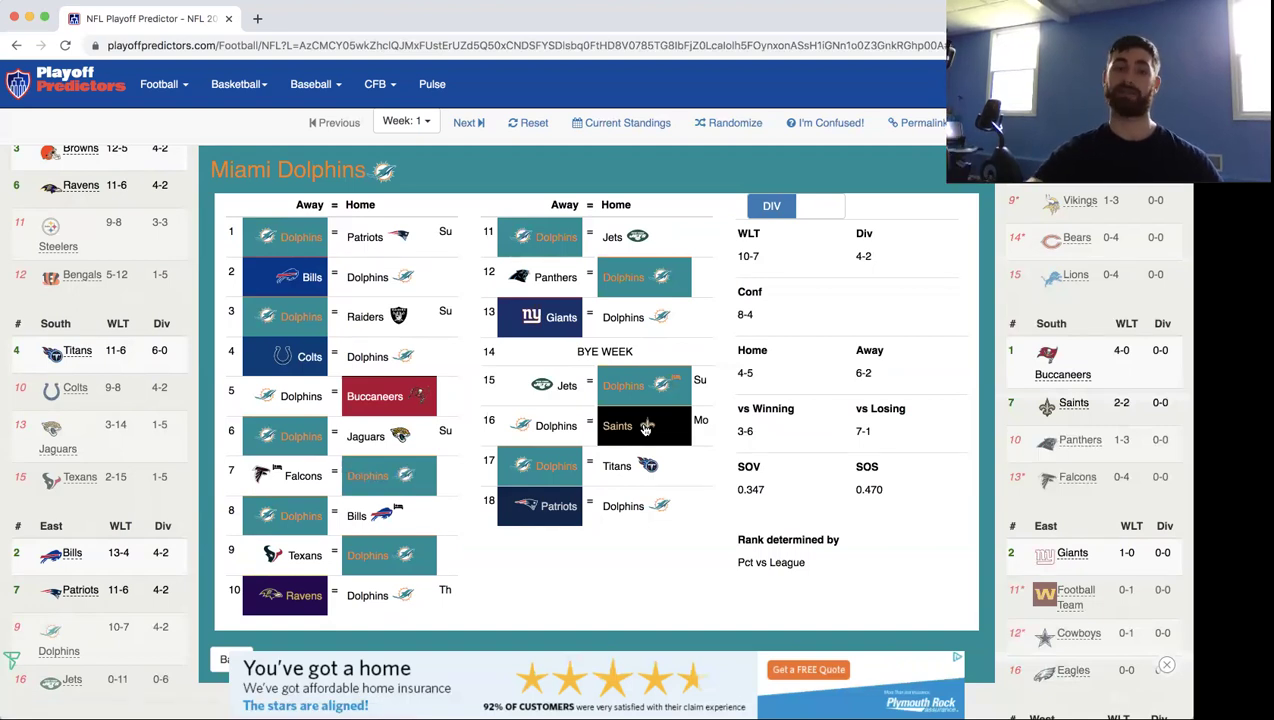
Open the Jets' schedule and pick the Jets in week 1, the Broncos in week 3, and the Falcons in week 5.
left_click(140, 452)
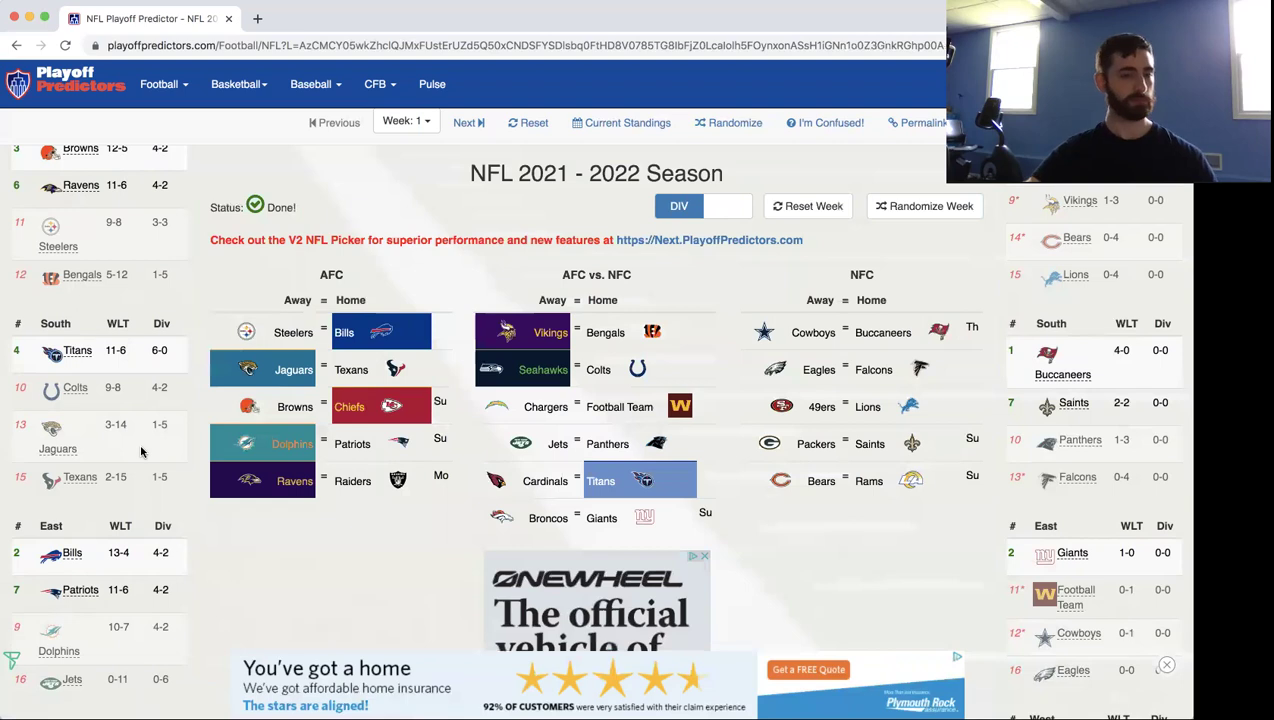
scroll(94, 483, "down", 3)
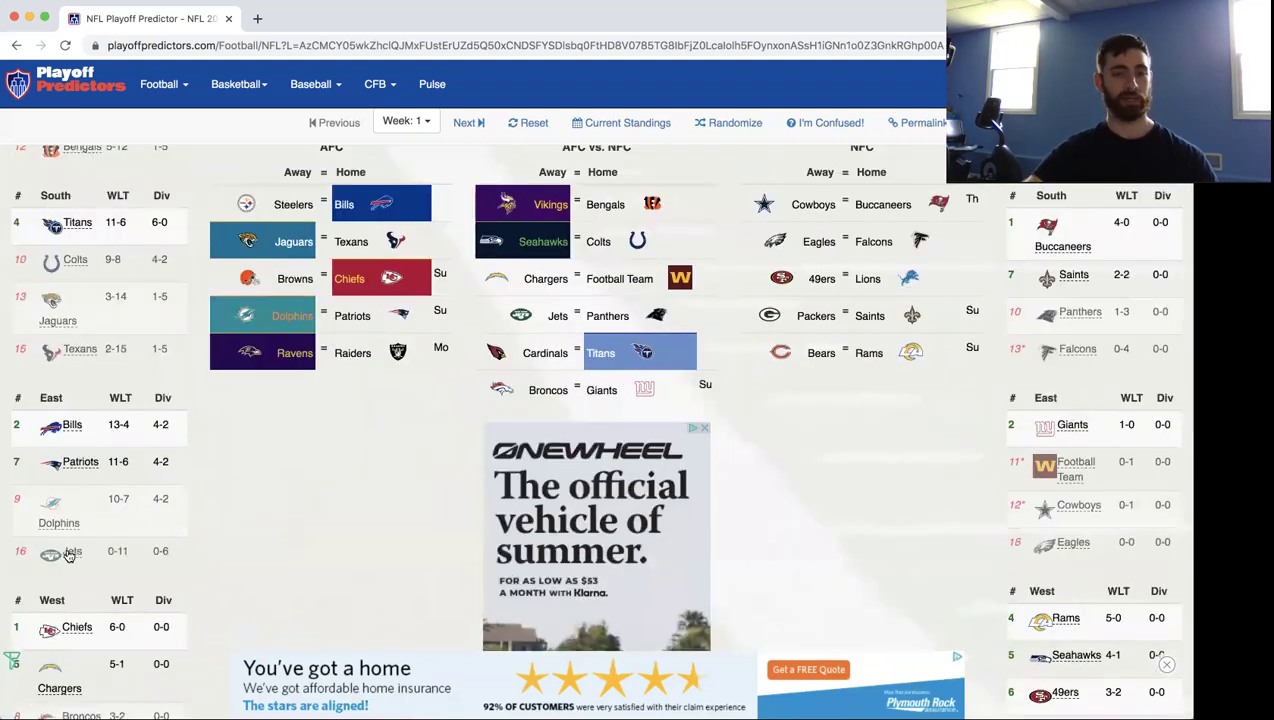
left_click(70, 552)
scroll(300, 420, "up", 3)
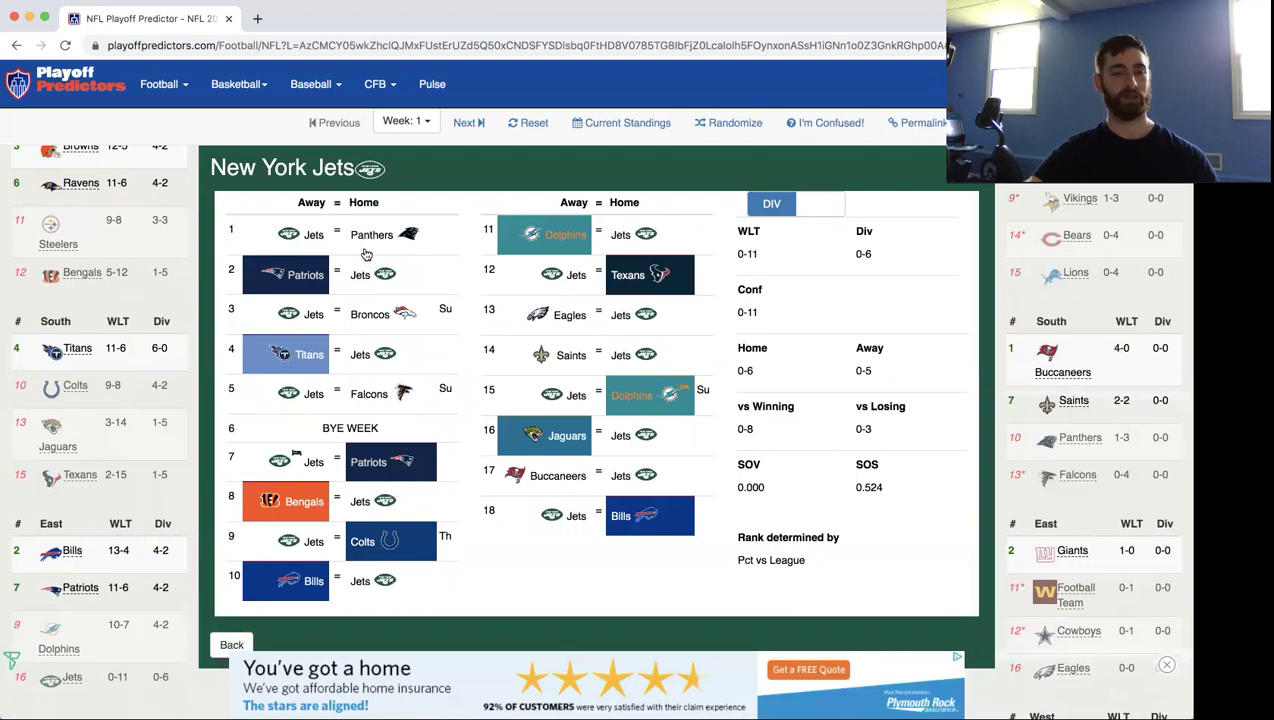
left_click(314, 236)
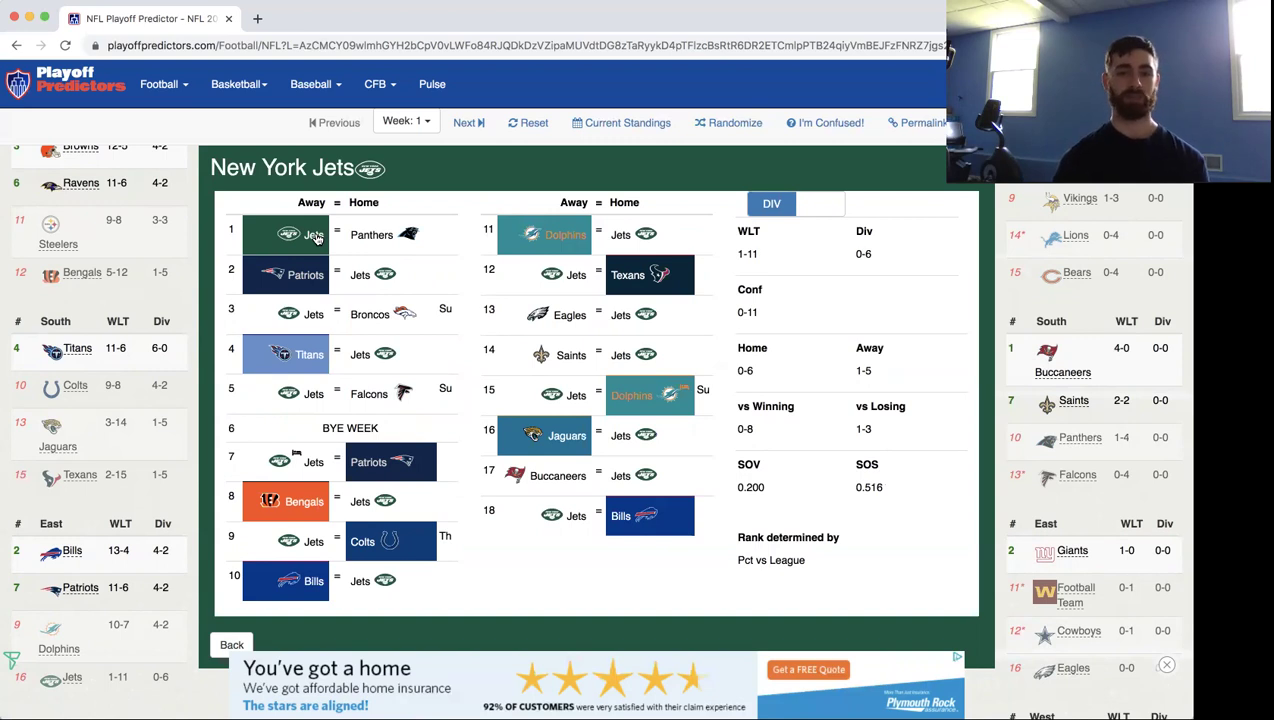
left_click(404, 317)
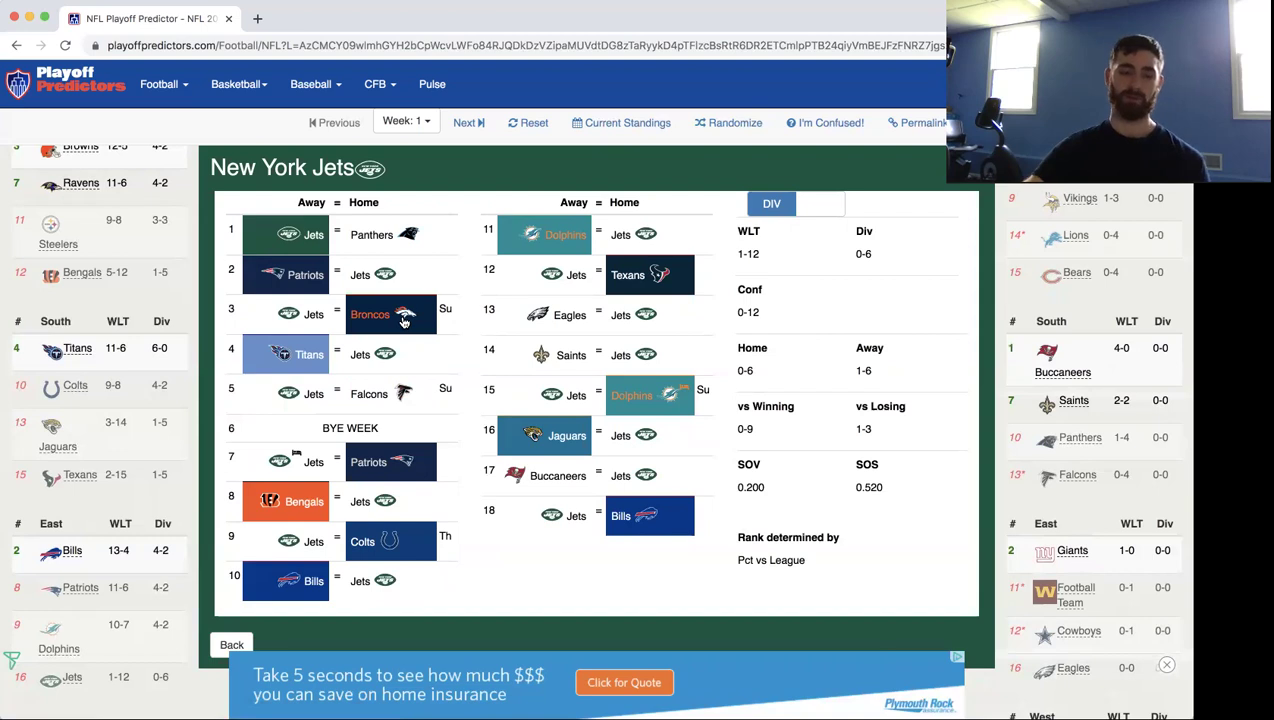
left_click(365, 392)
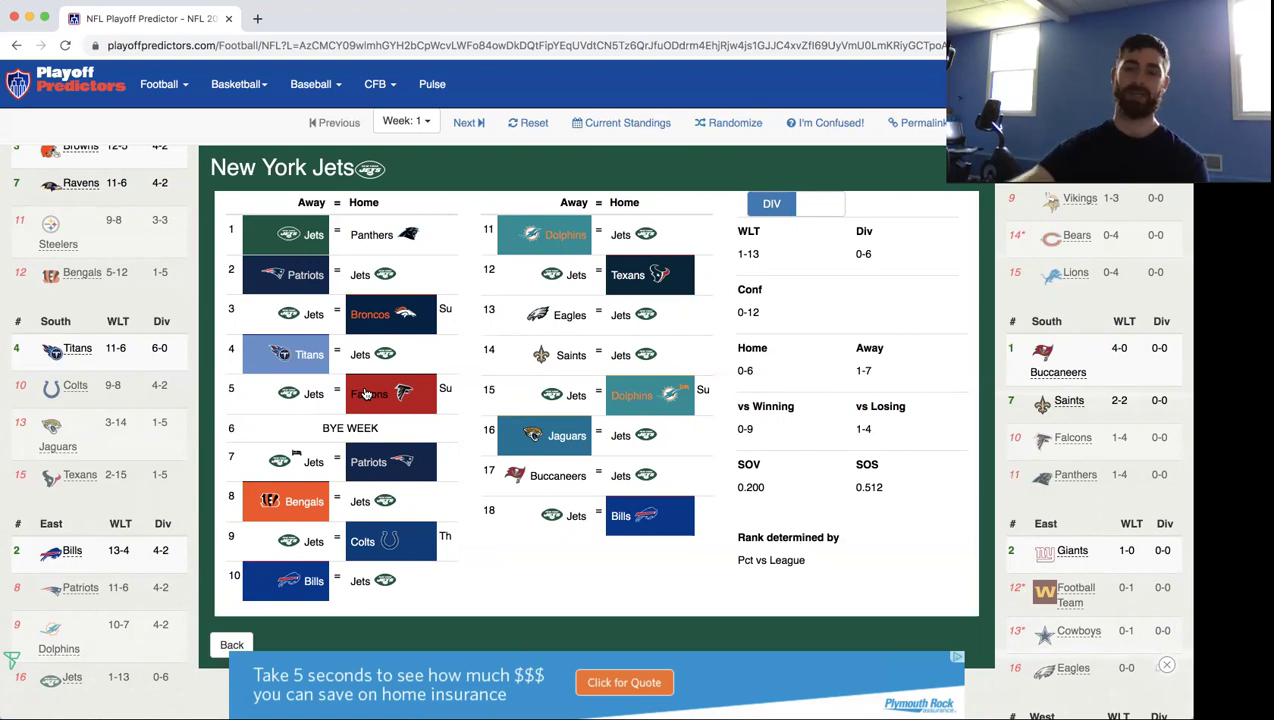
Pick the Jets over the Eagles in week 13, the Saints in week 14, and the Buccaneers in week 17, and close the schedule.
left_click(645, 310)
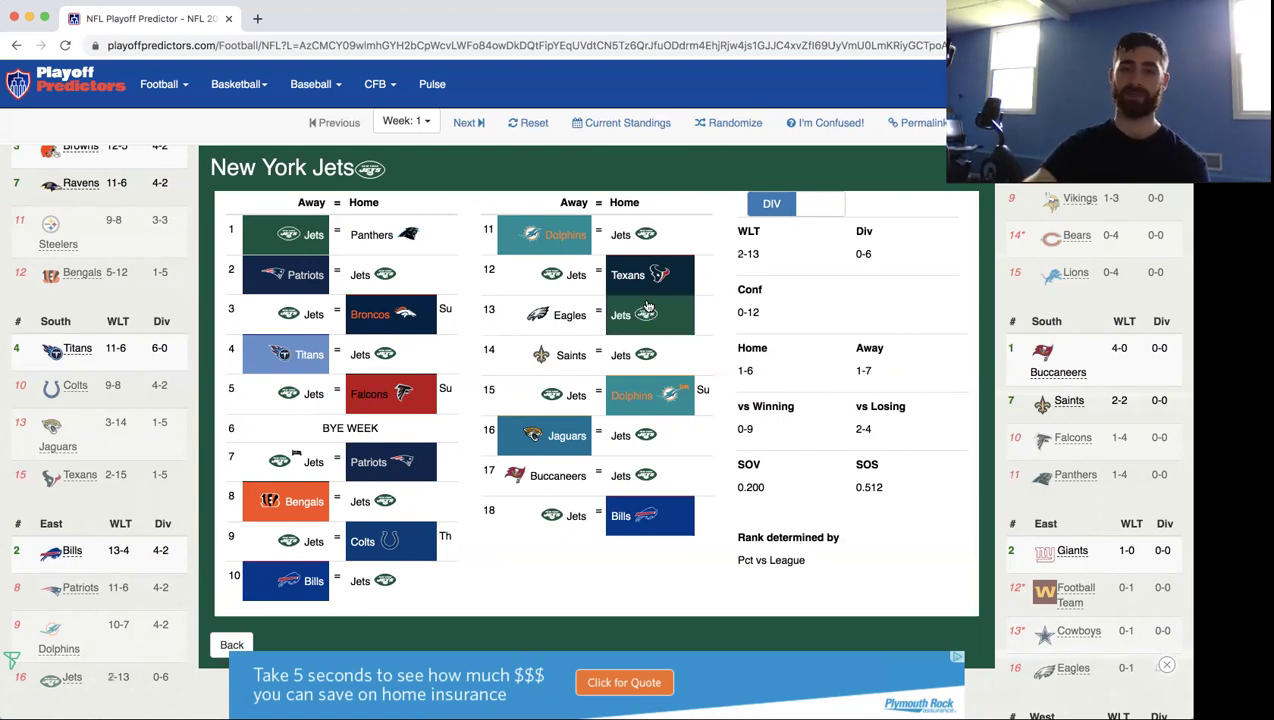
left_click(569, 355)
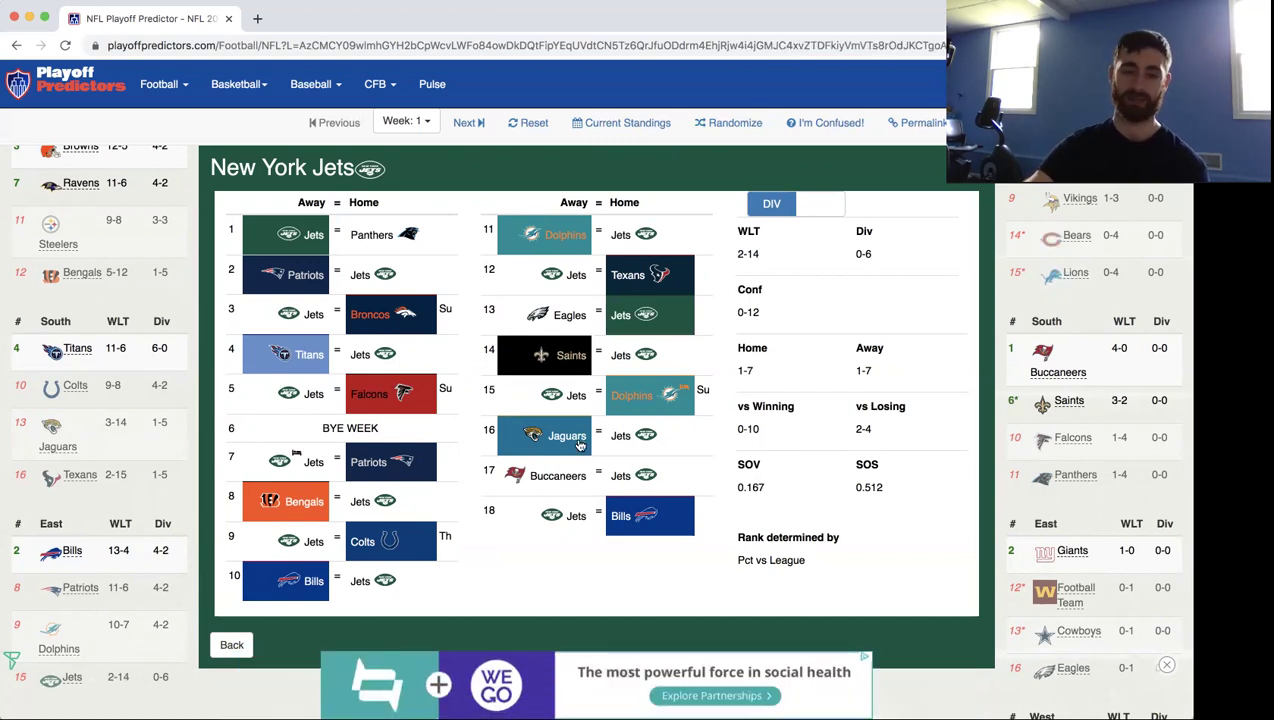
left_click(560, 473)
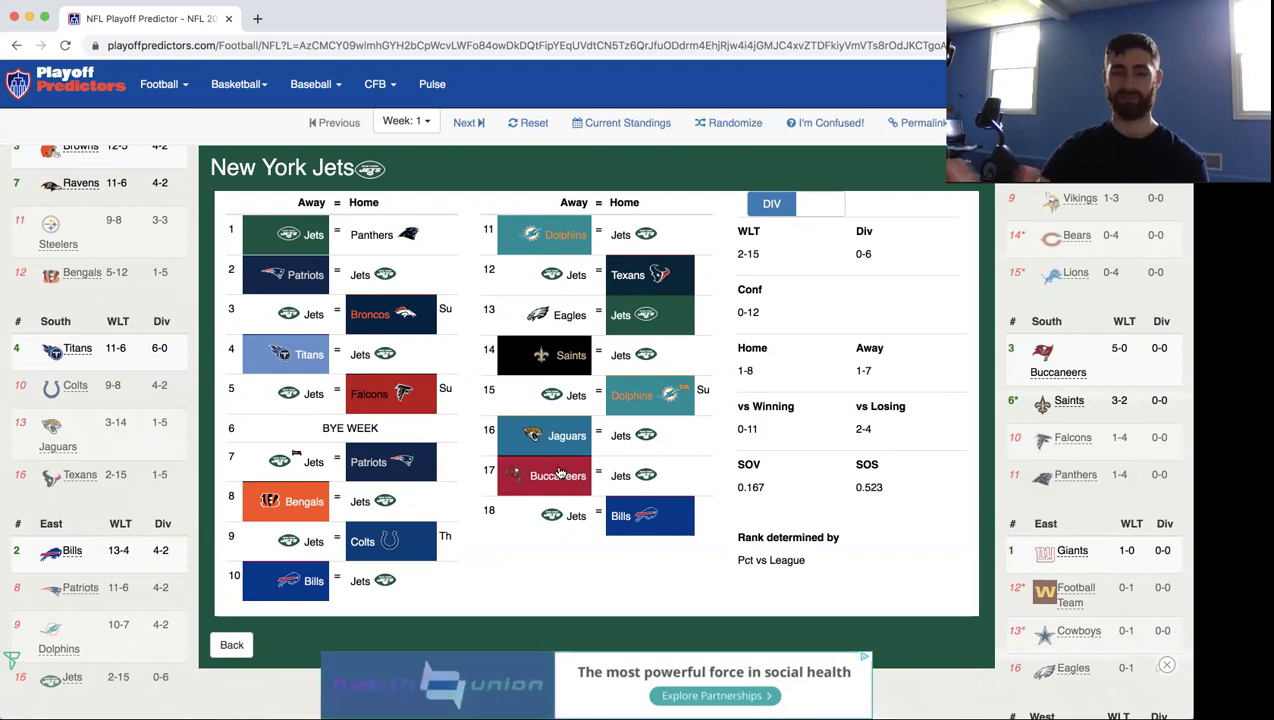
left_click(153, 413)
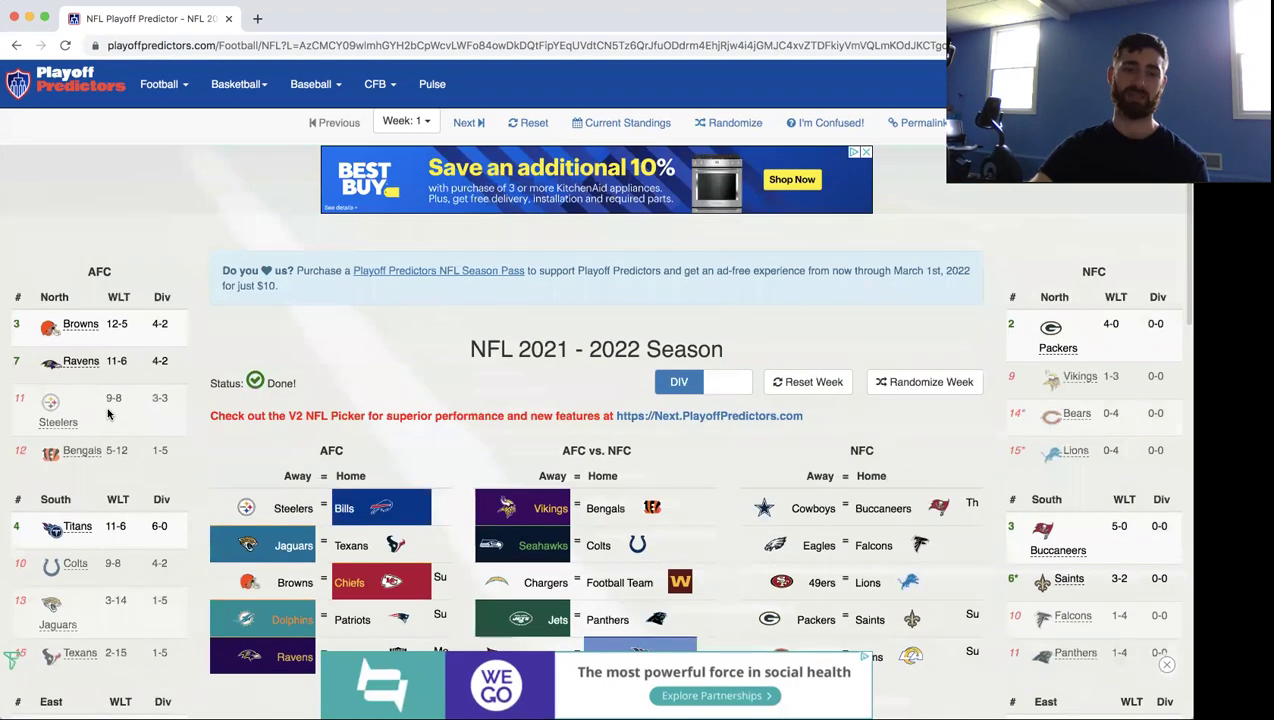
Reopen the Jets' schedule and change the week 8 winner against the Bengals to the Jets.
scroll(109, 413, "down", 3)
scroll(108, 414, "down", 5)
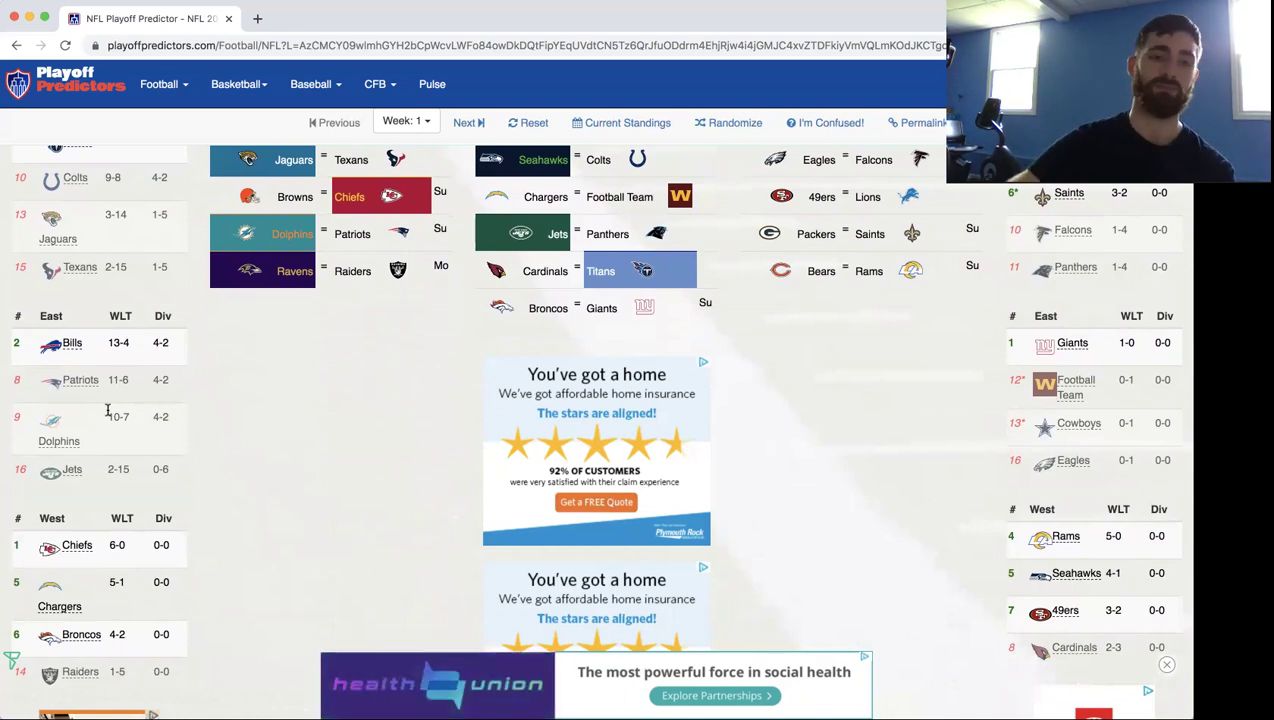
scroll(107, 410, "down", 1)
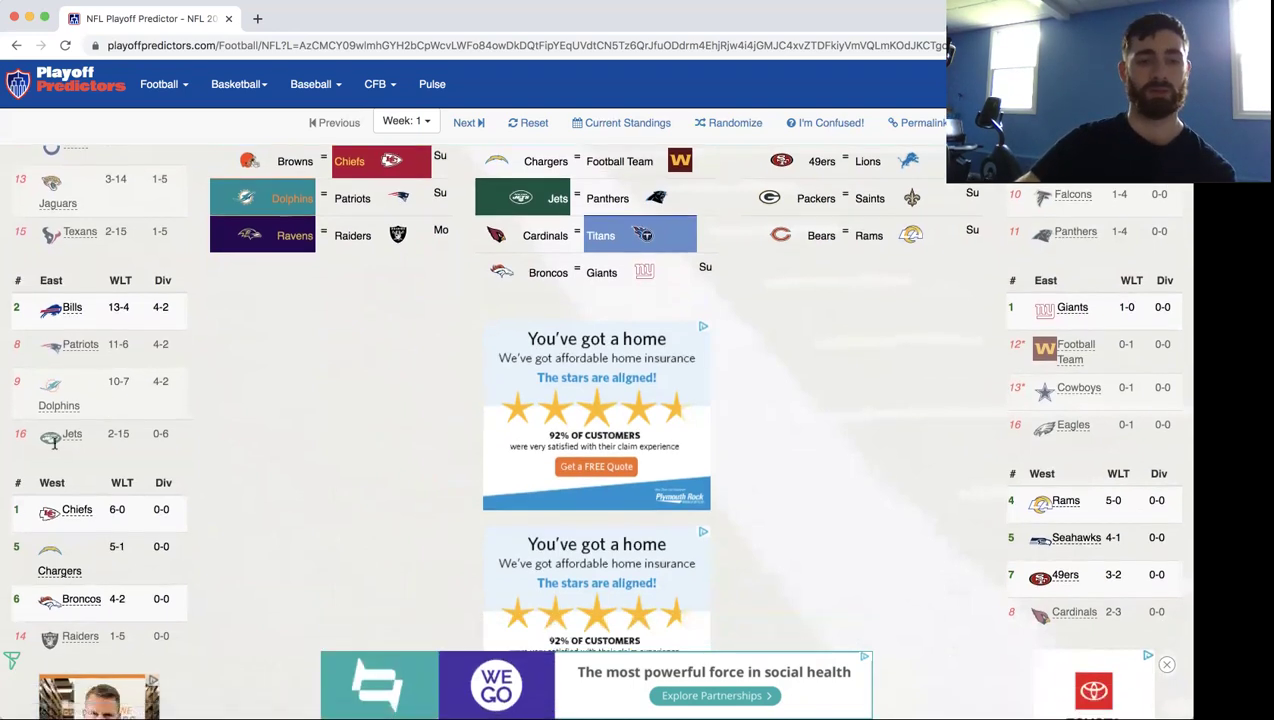
left_click(55, 441)
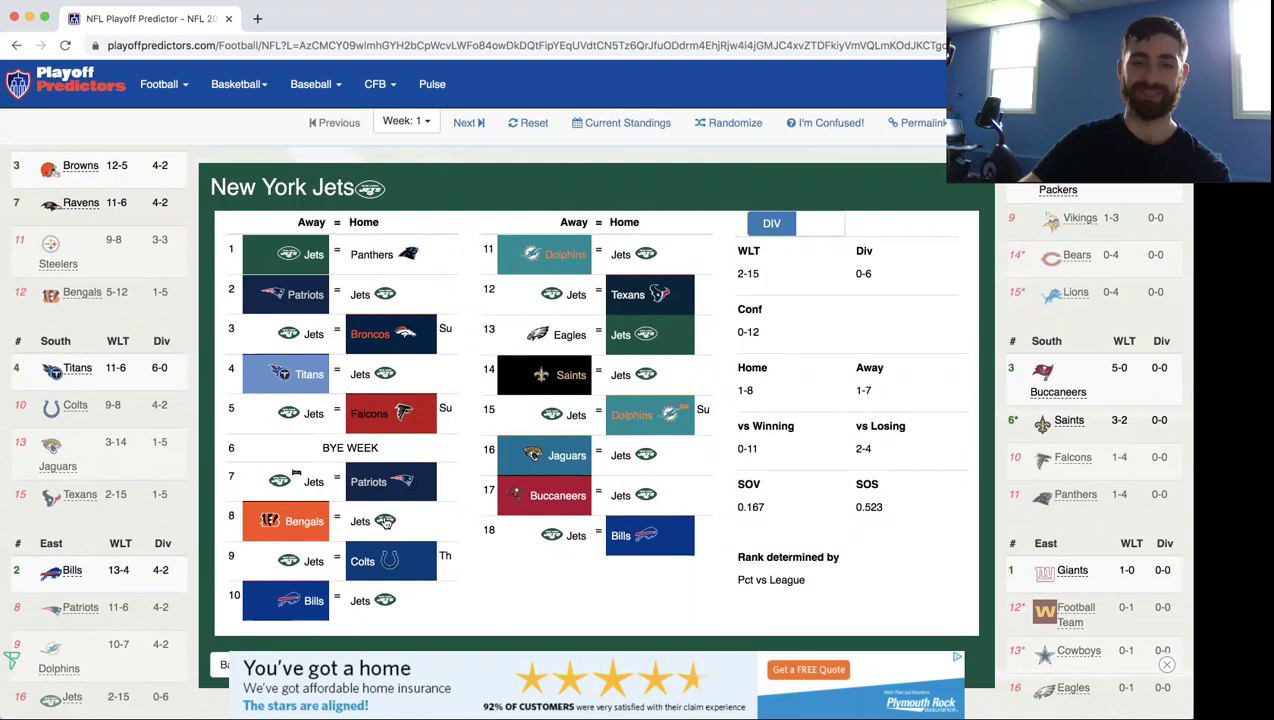
left_click(386, 522)
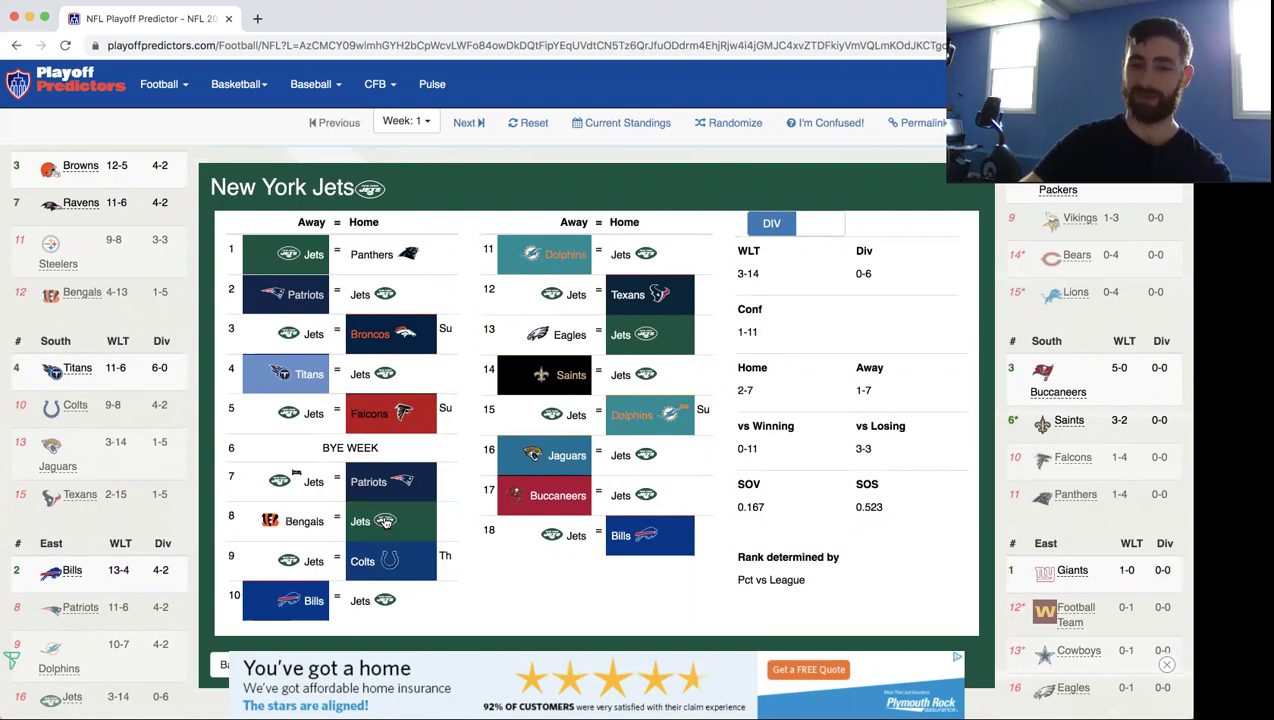
left_click(145, 468)
Open the Chiefs' schedule and pick the Chiefs in weeks 3, 4, 6, 8 and 10, and the Packers in week 9.
scroll(150, 500, "down", 5)
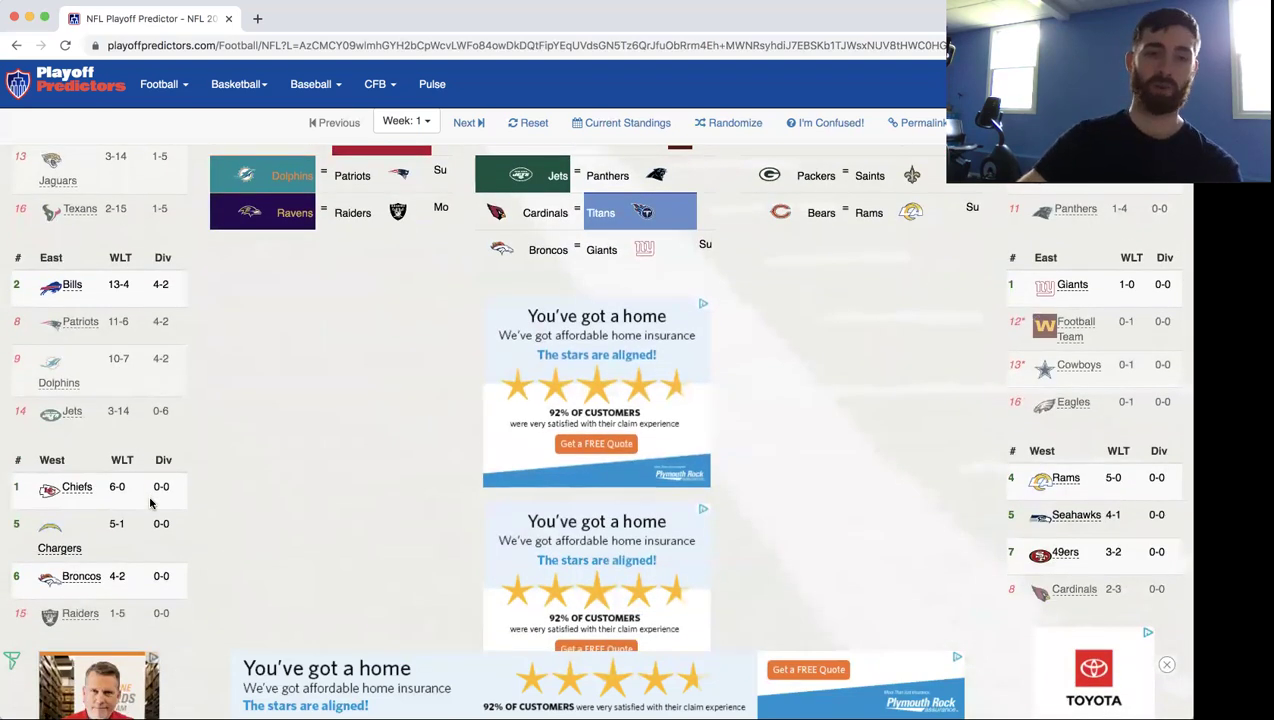
left_click(77, 488)
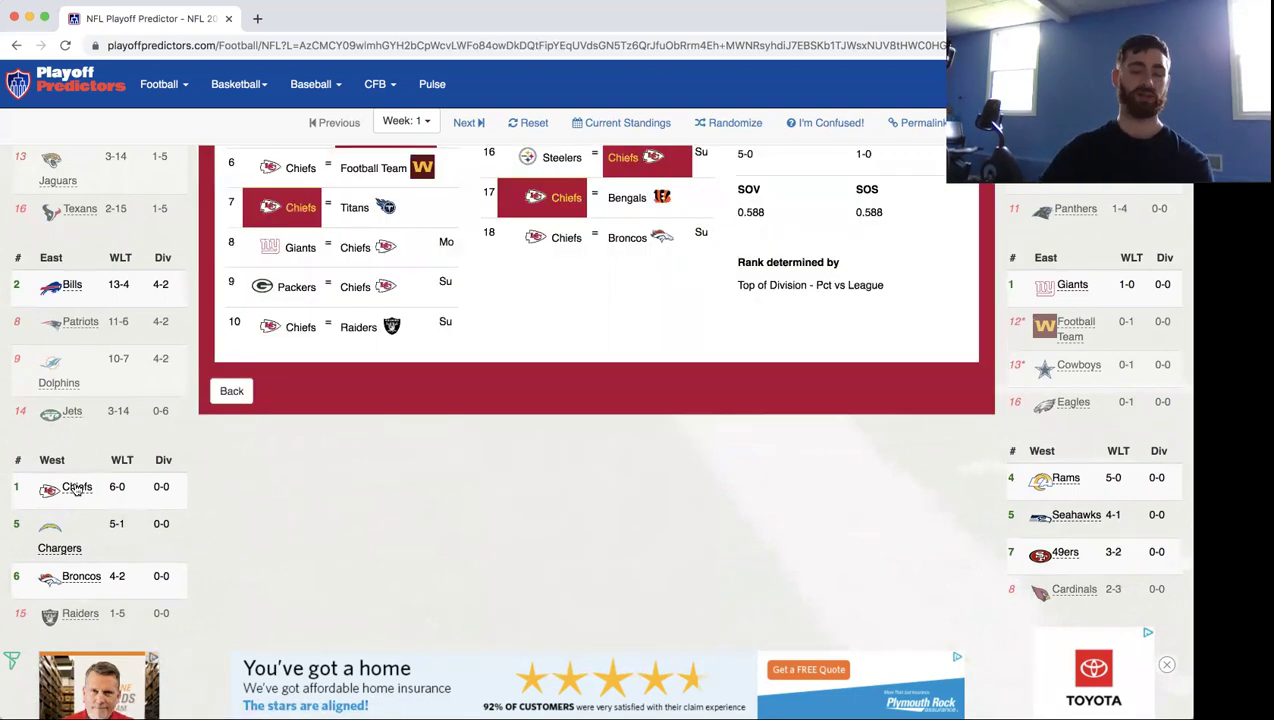
scroll(77, 488, "up", 5)
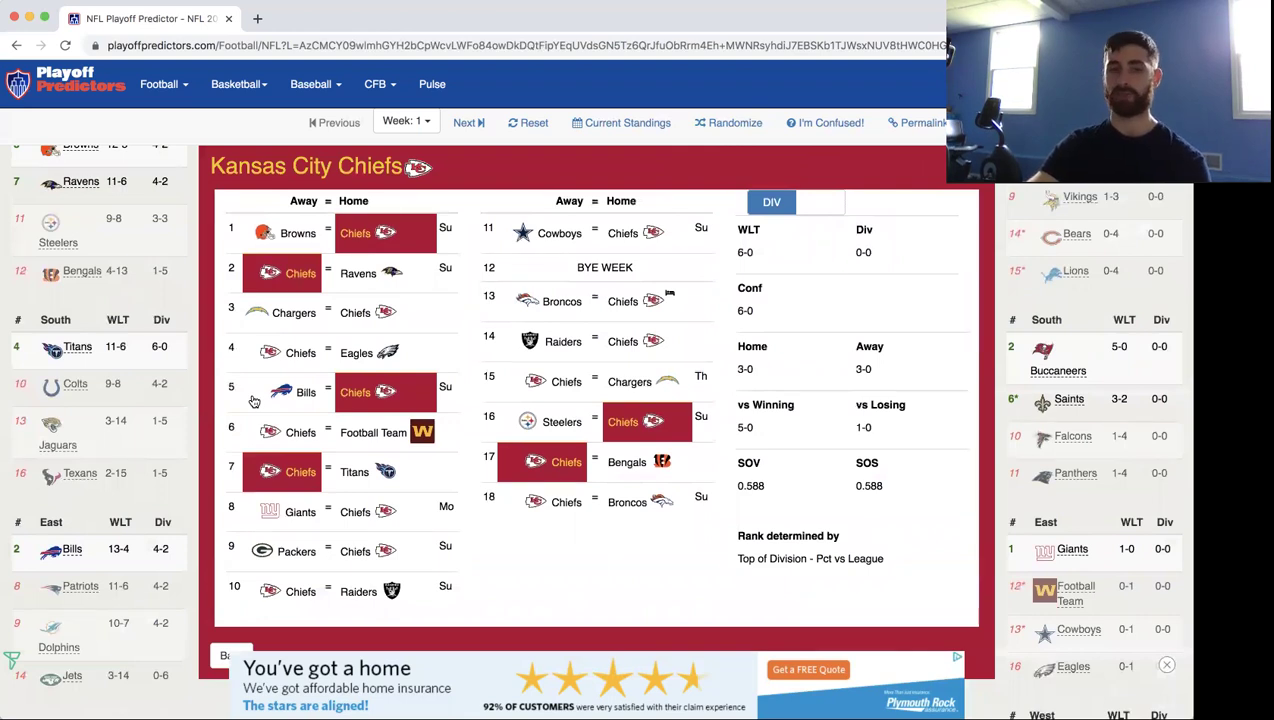
left_click(369, 315)
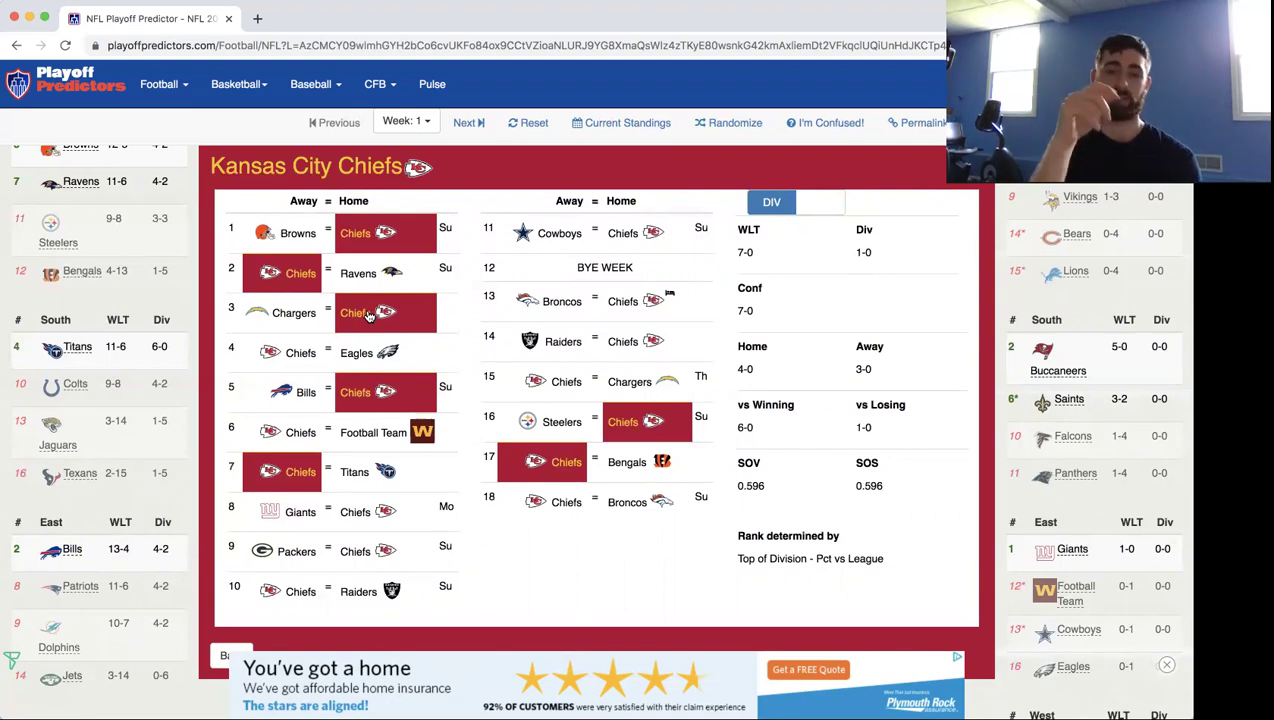
left_click(309, 352)
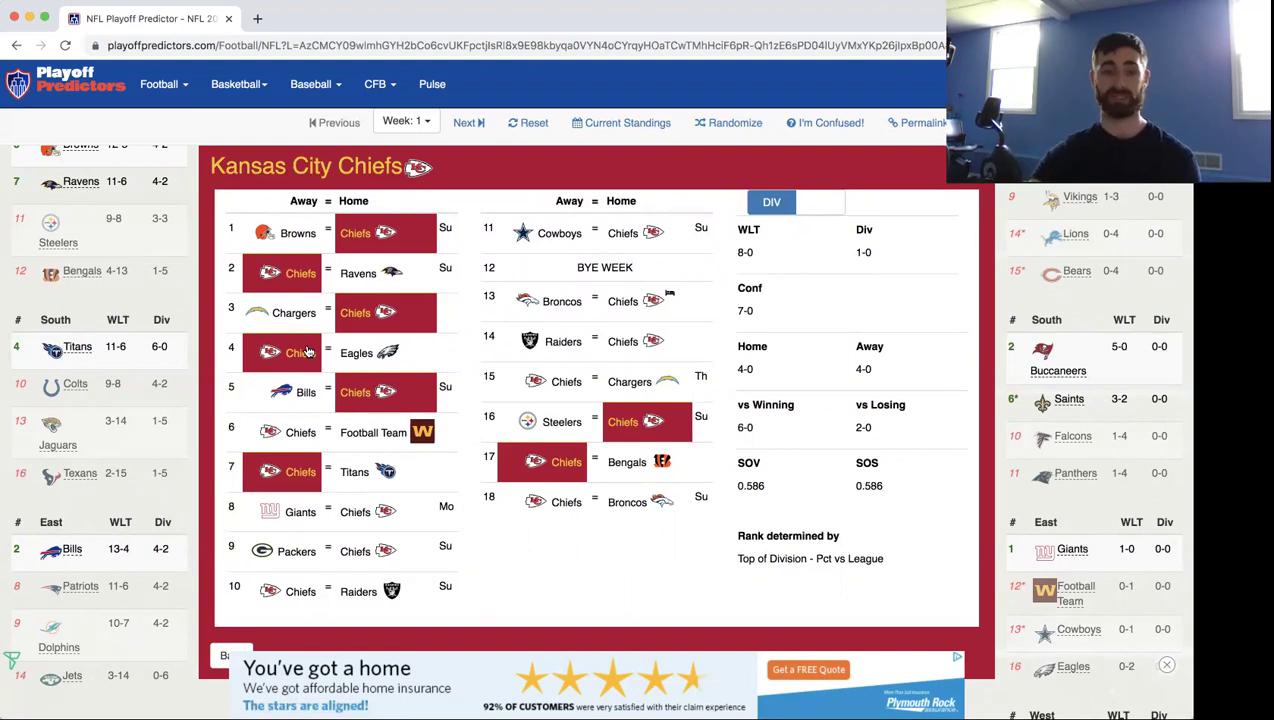
left_click(268, 432)
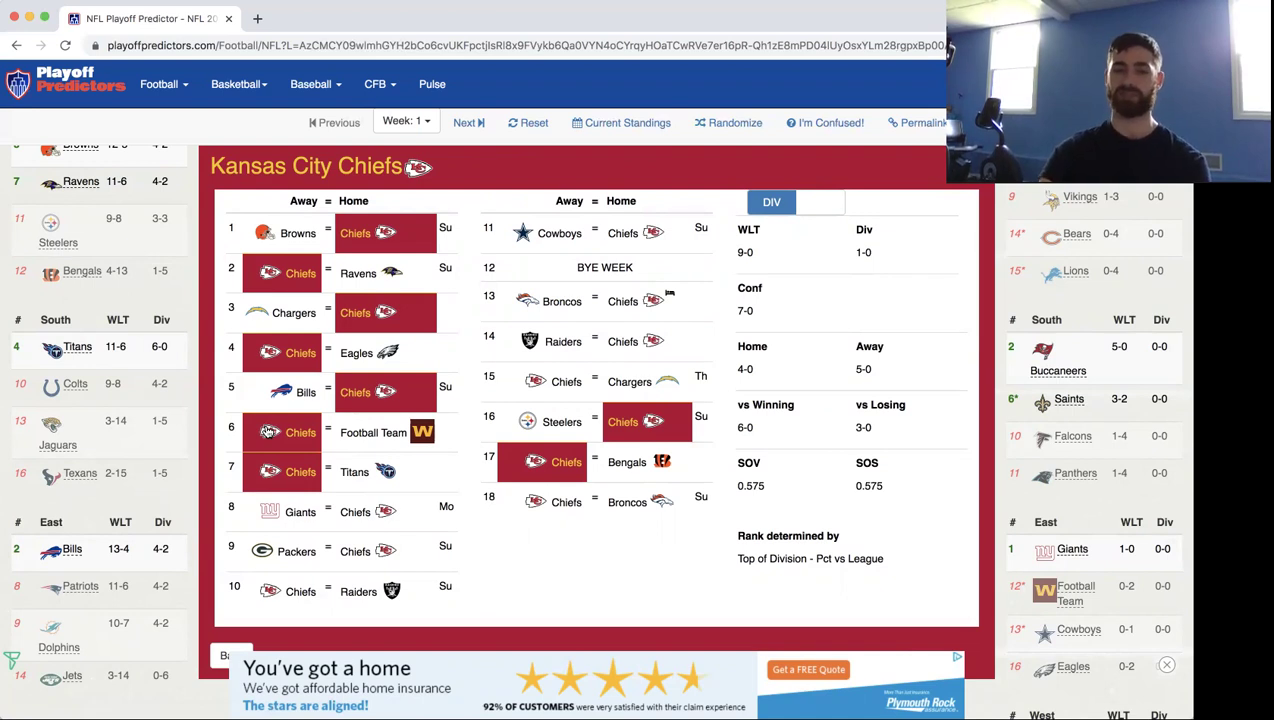
left_click(364, 512)
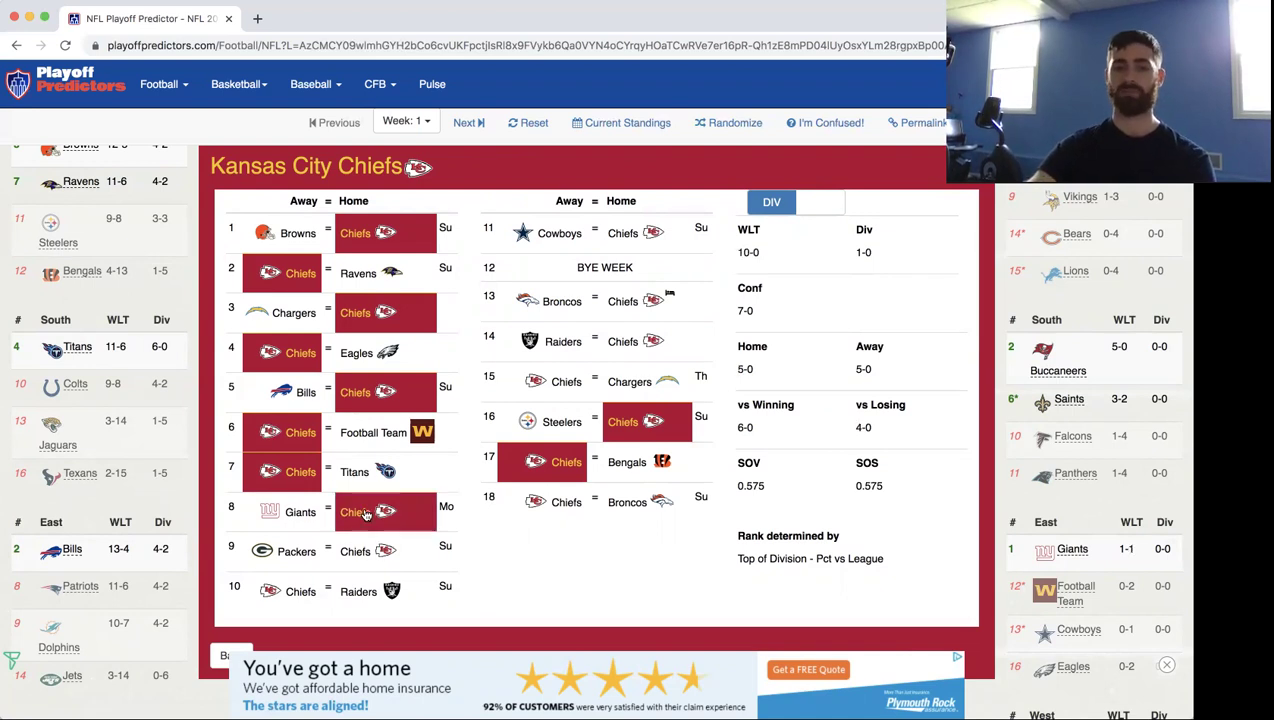
left_click(296, 546)
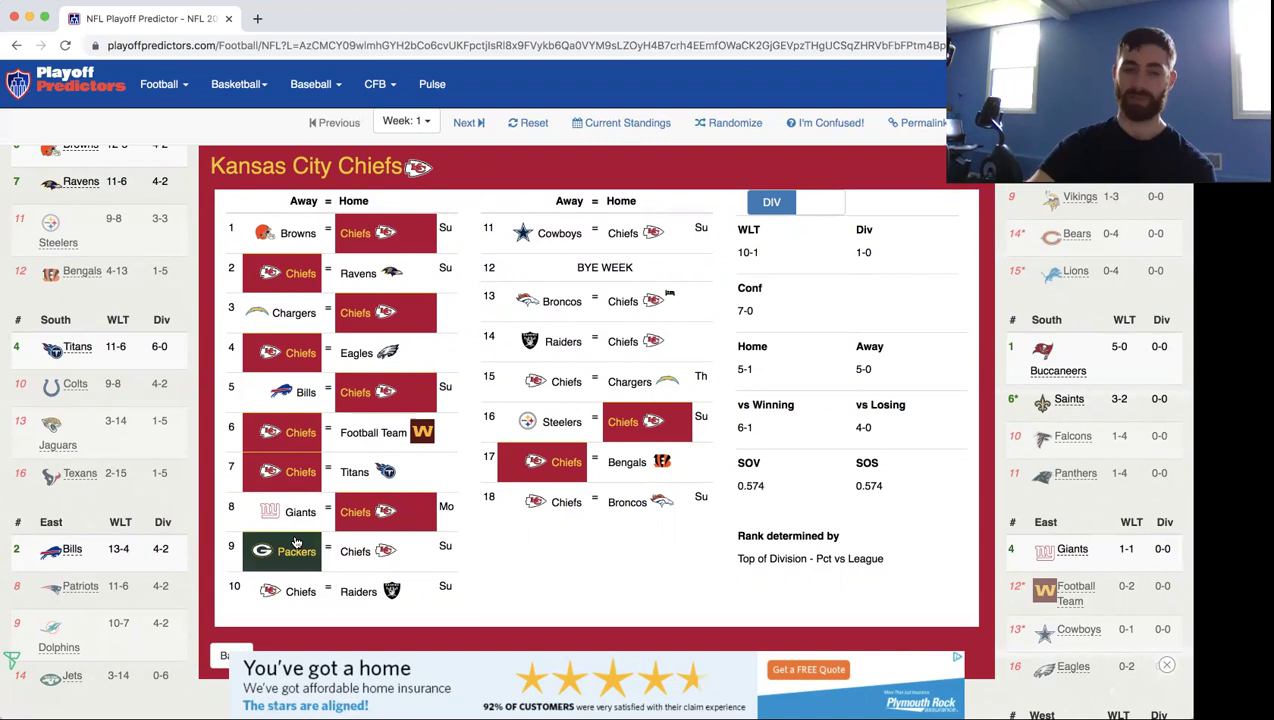
left_click(289, 592)
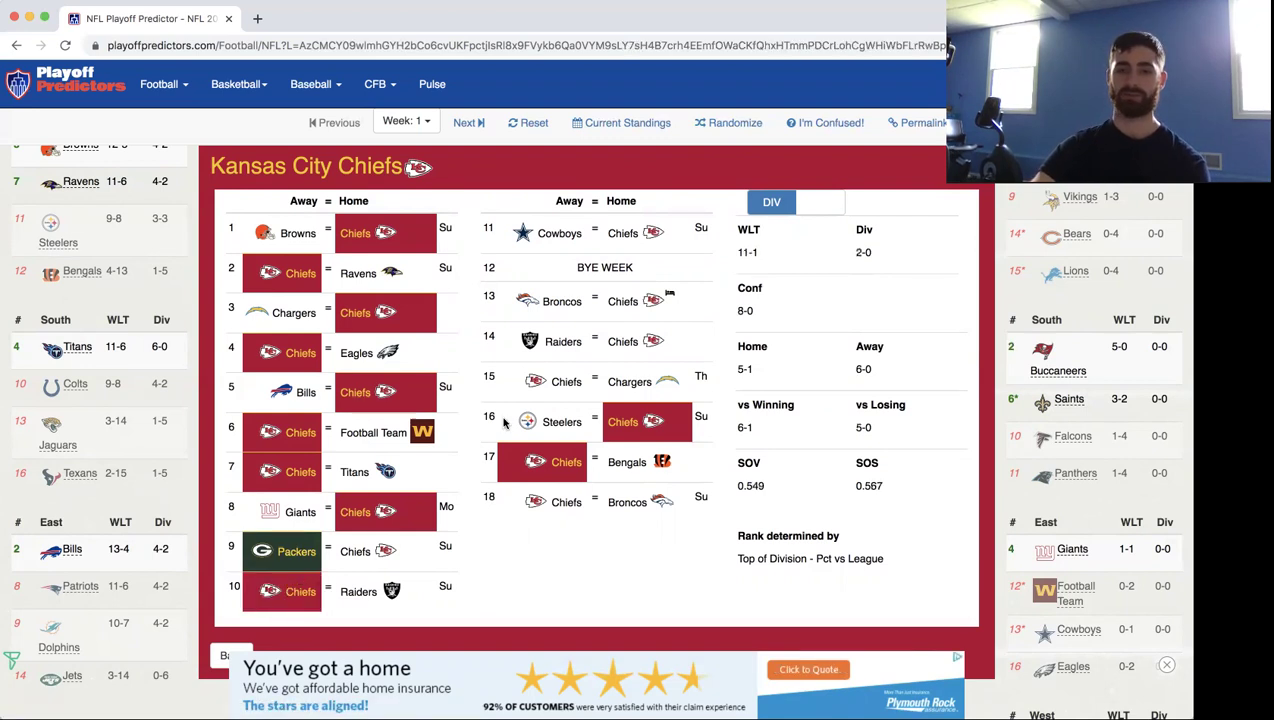
Pick the Chiefs to win in weeks 11, 14 and 18, the Broncos in week 13, and the Chargers in week 15.
left_click(633, 233)
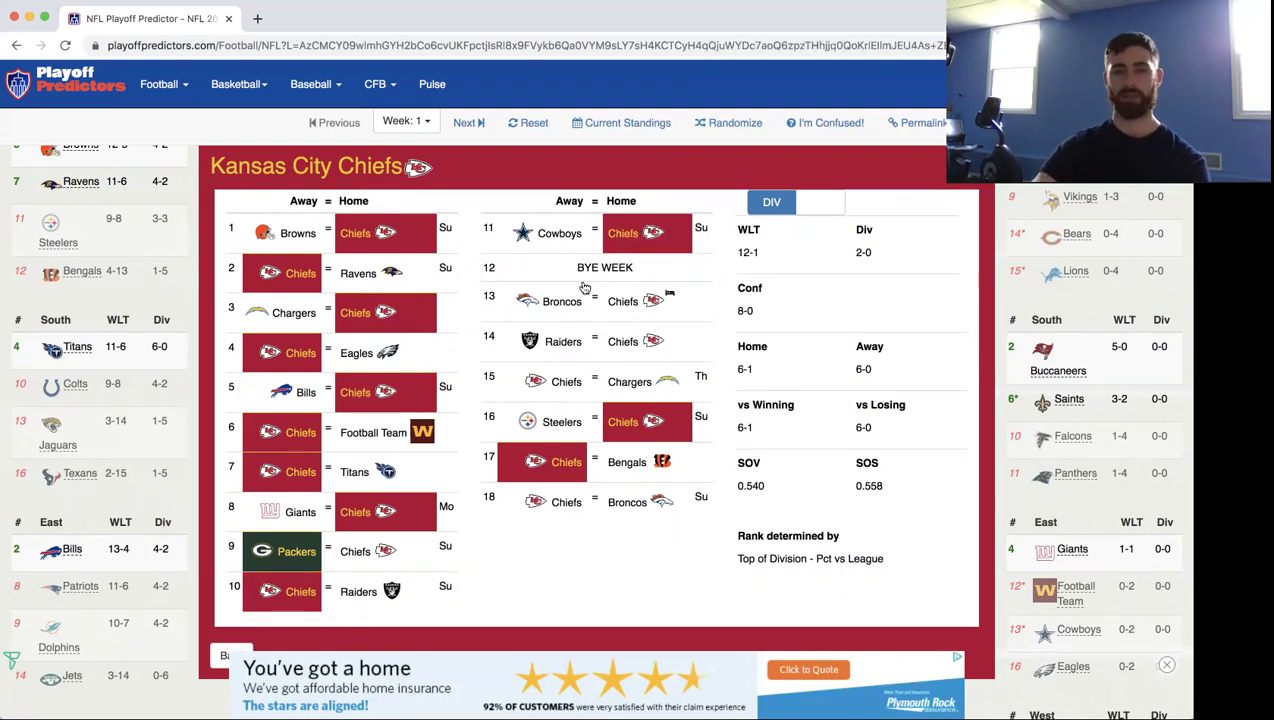
left_click(565, 311)
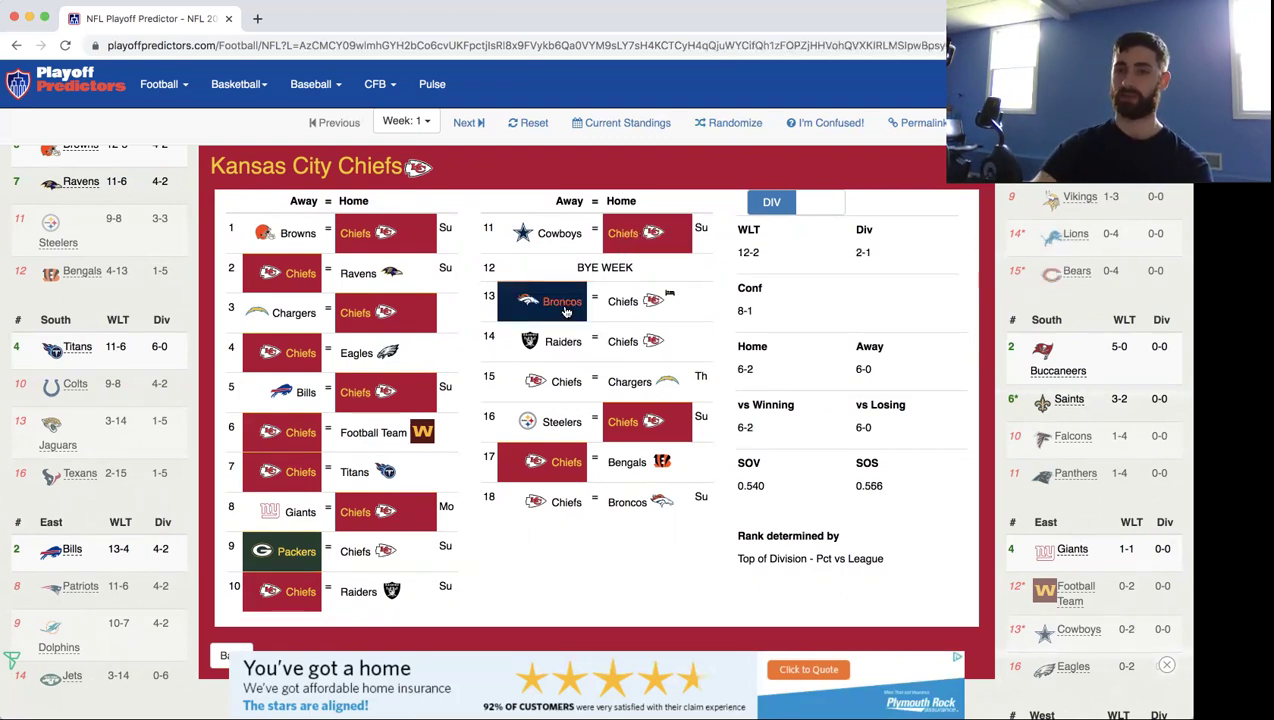
left_click(655, 345)
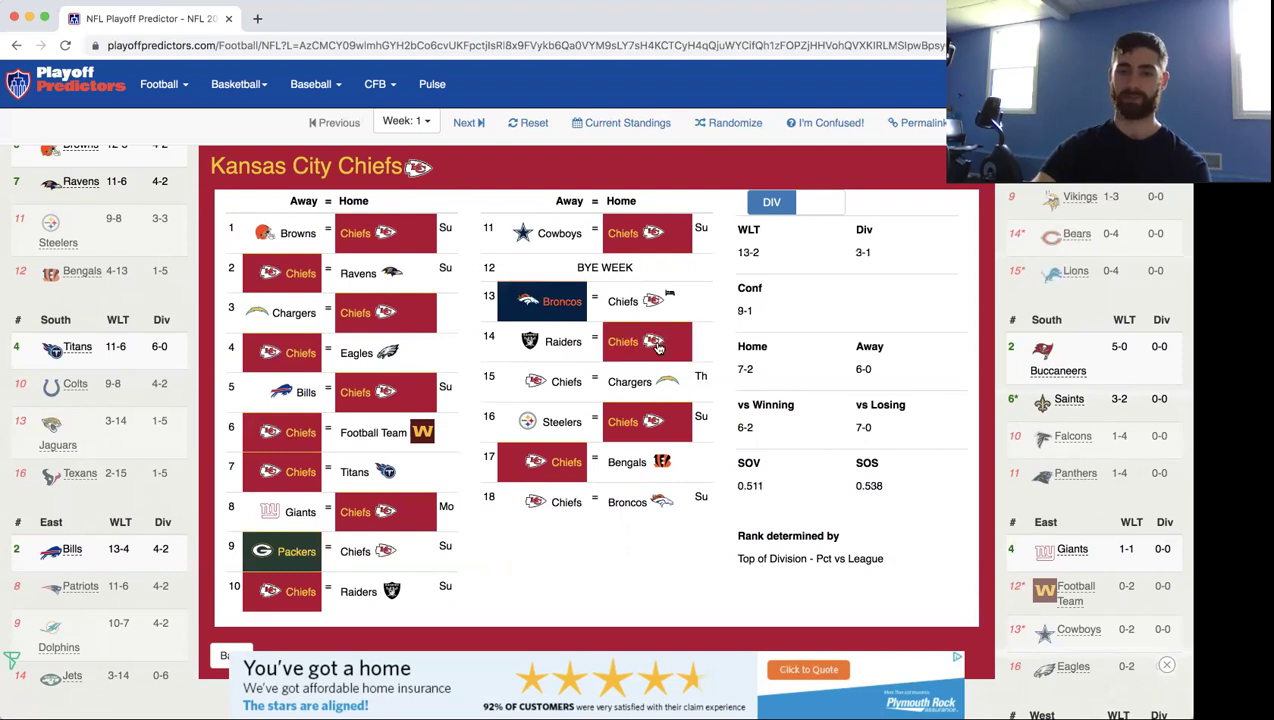
left_click(640, 387)
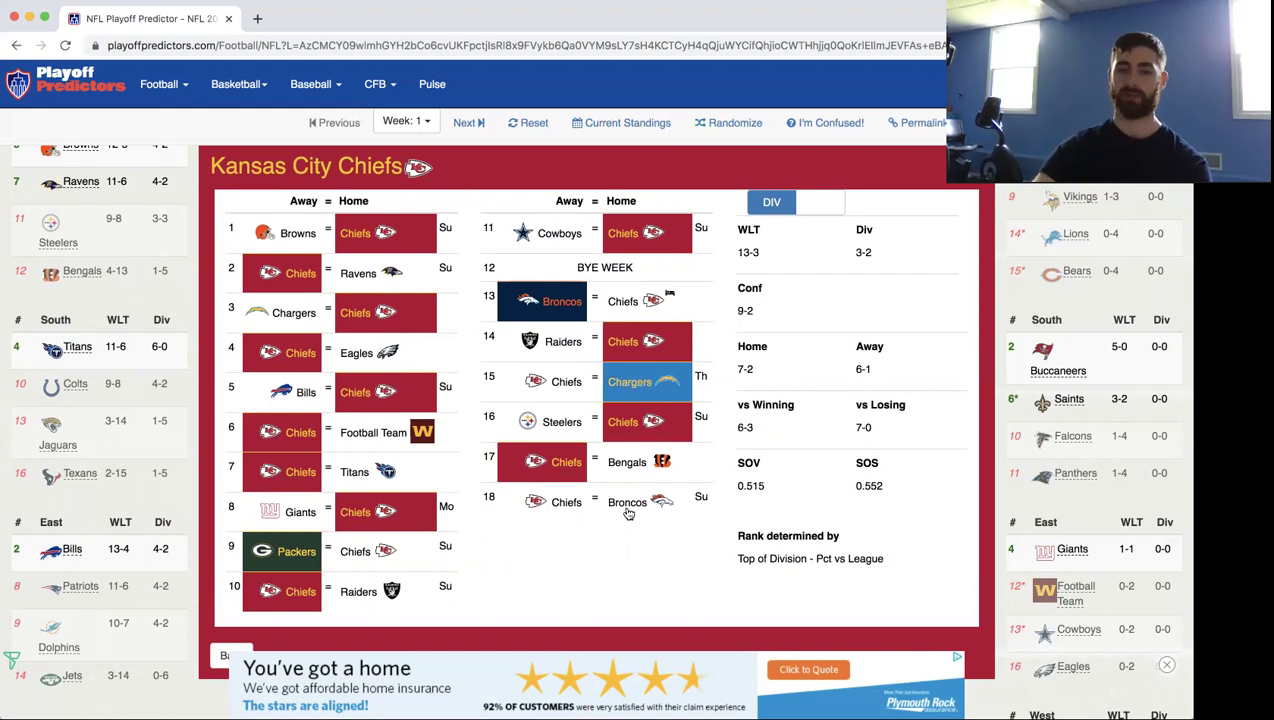
left_click(566, 506)
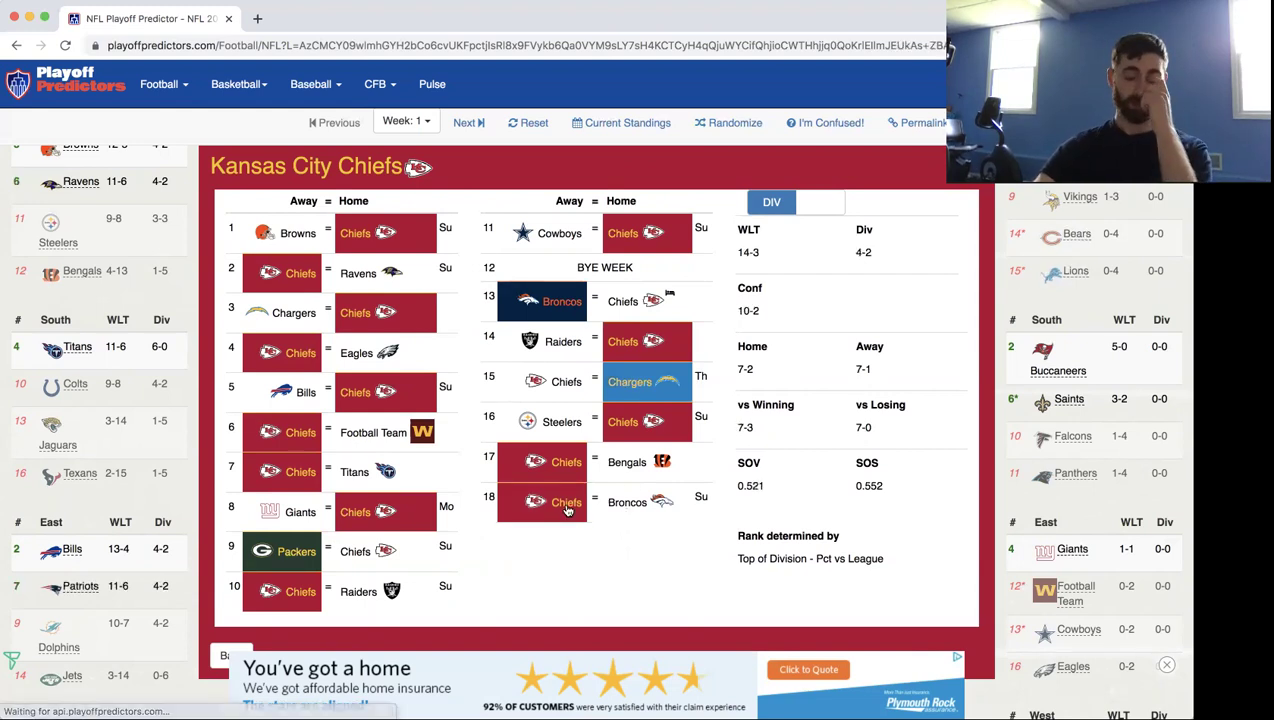
Switch the Chiefs' week 13 game to a Chiefs win and week 18 to a Broncos win, and close the schedule.
left_click(614, 304)
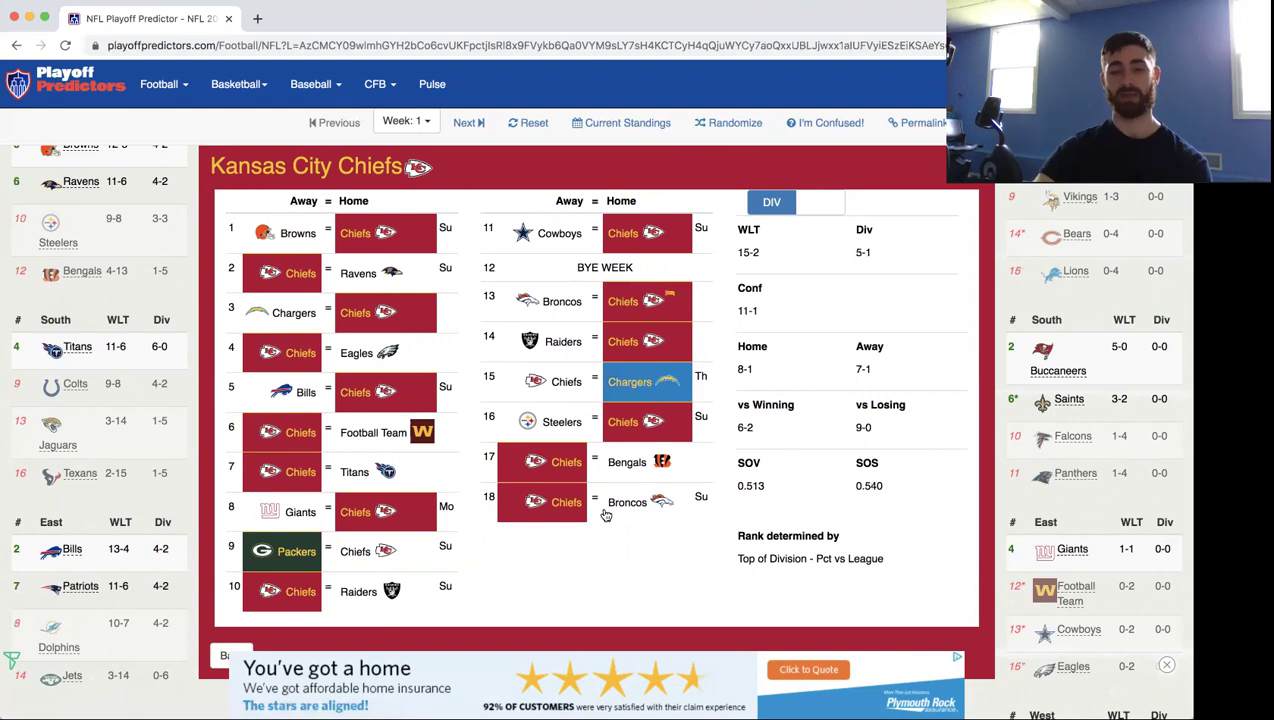
left_click(659, 514)
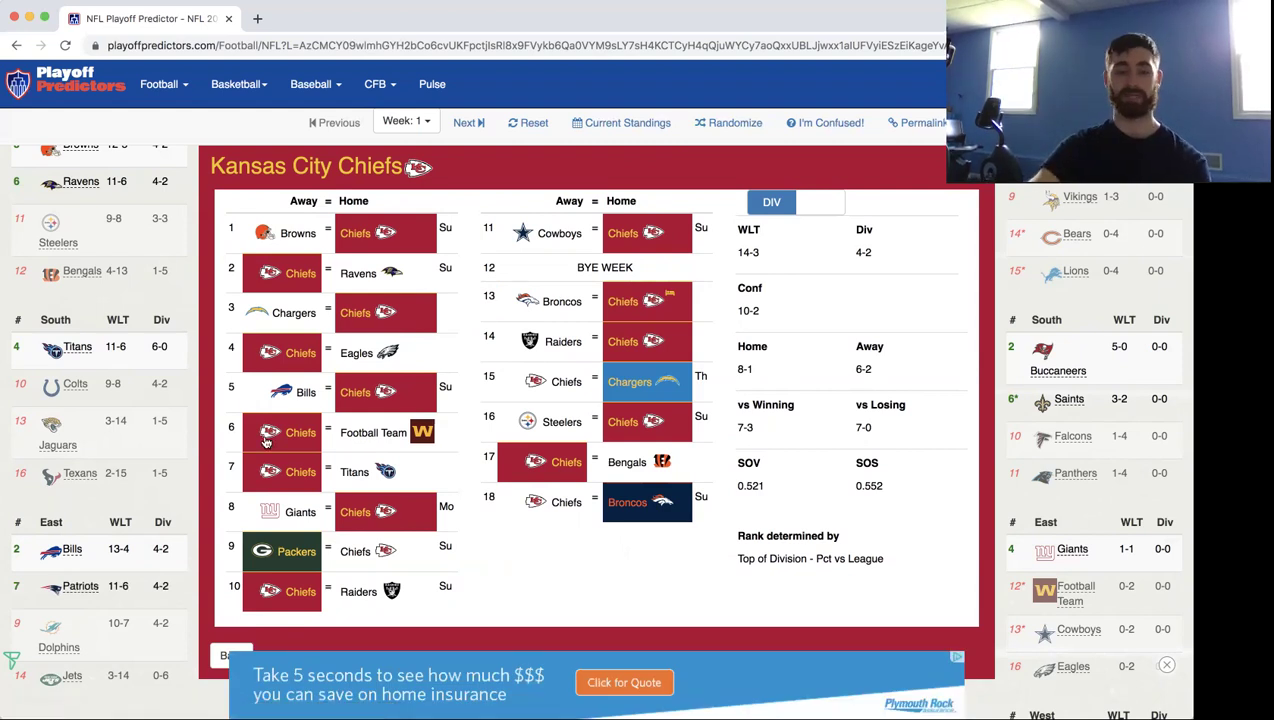
left_click(145, 467)
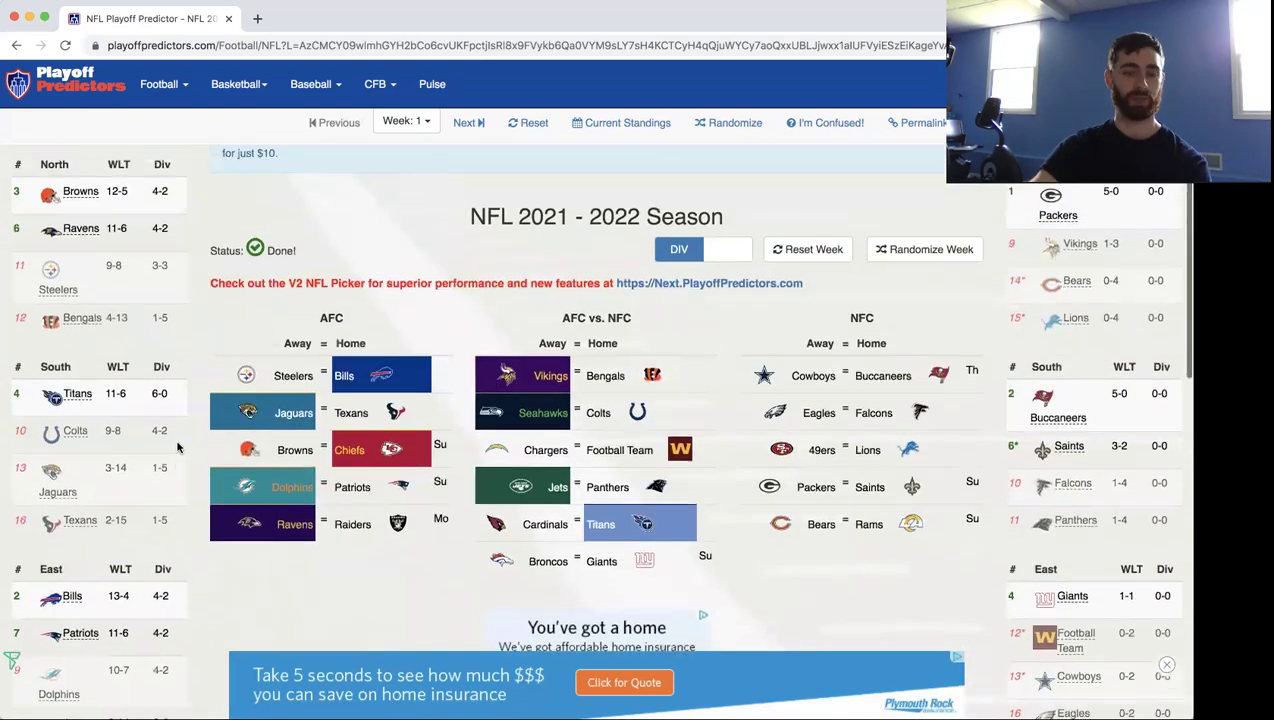
Open the Chargers' schedule and settle on the Football Team as the week 1 winner.
scroll(178, 447, "down", 3)
scroll(178, 447, "down", 1)
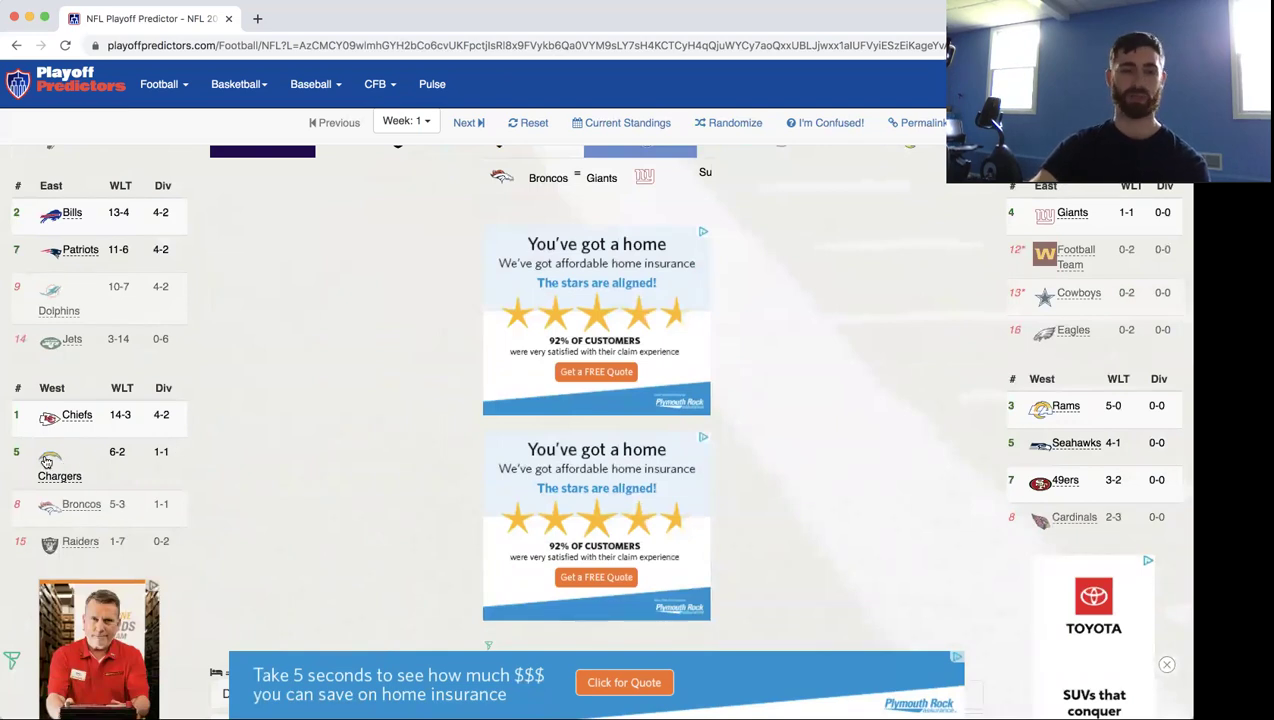
left_click(46, 462)
scroll(221, 378, "up", 4)
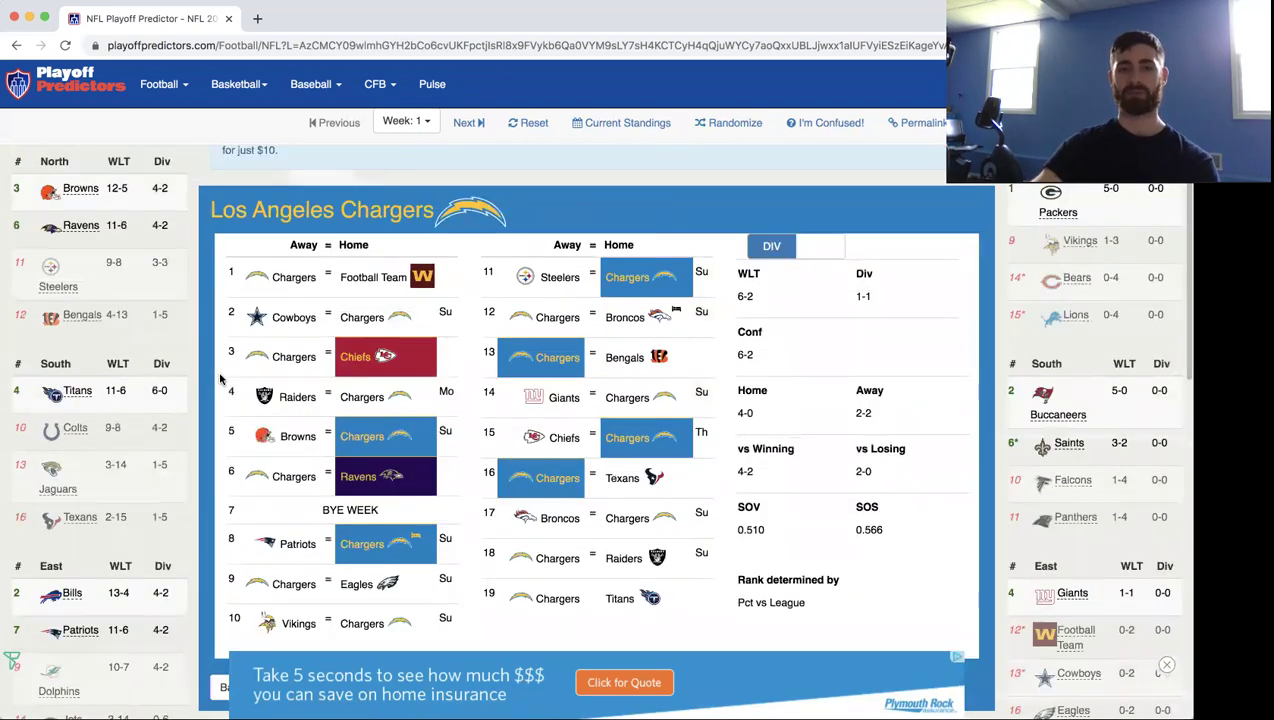
left_click(285, 280)
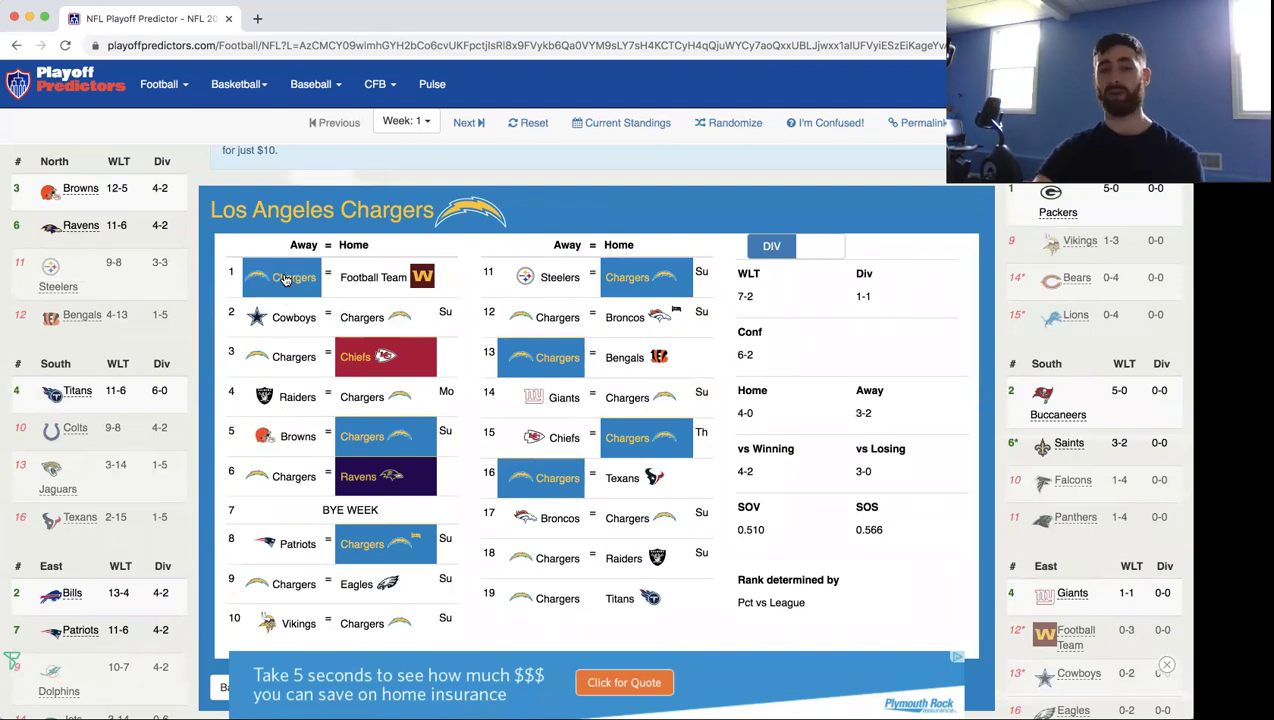
left_click(377, 280)
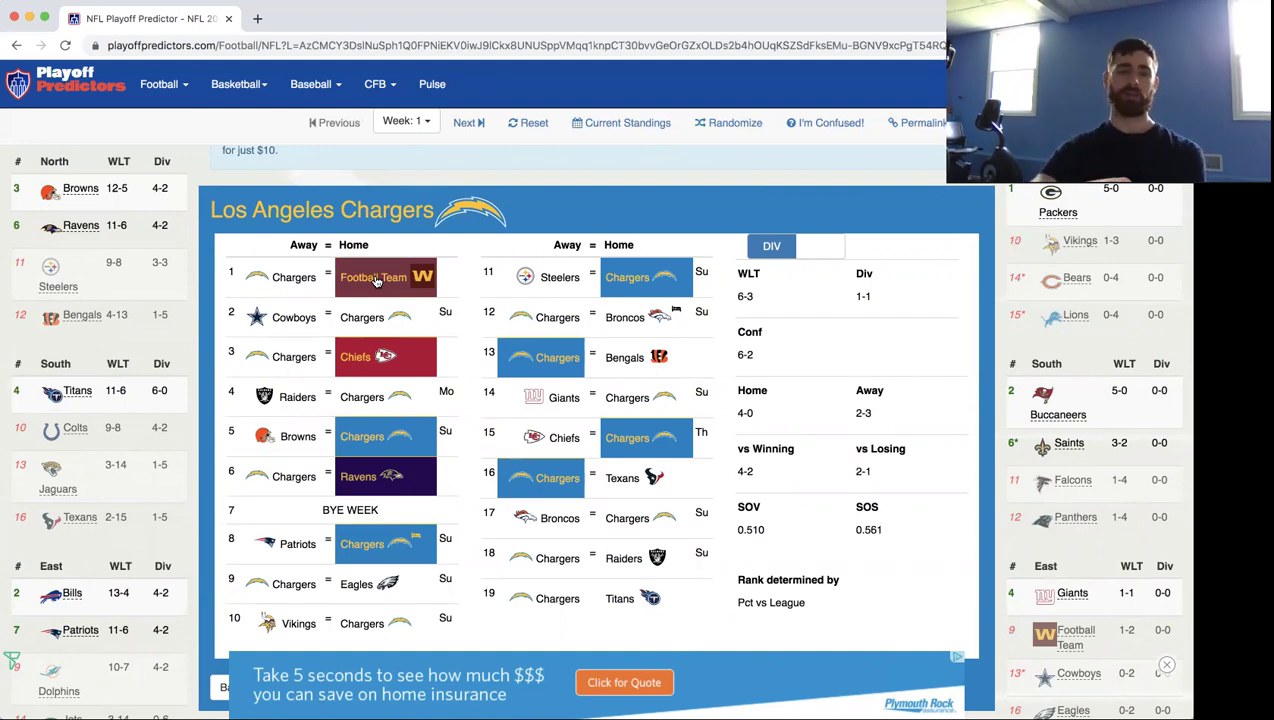
Pick the Chargers to win in weeks 2, 4 and 9, and settle on the Vikings as the week 10 winner.
left_click(381, 330)
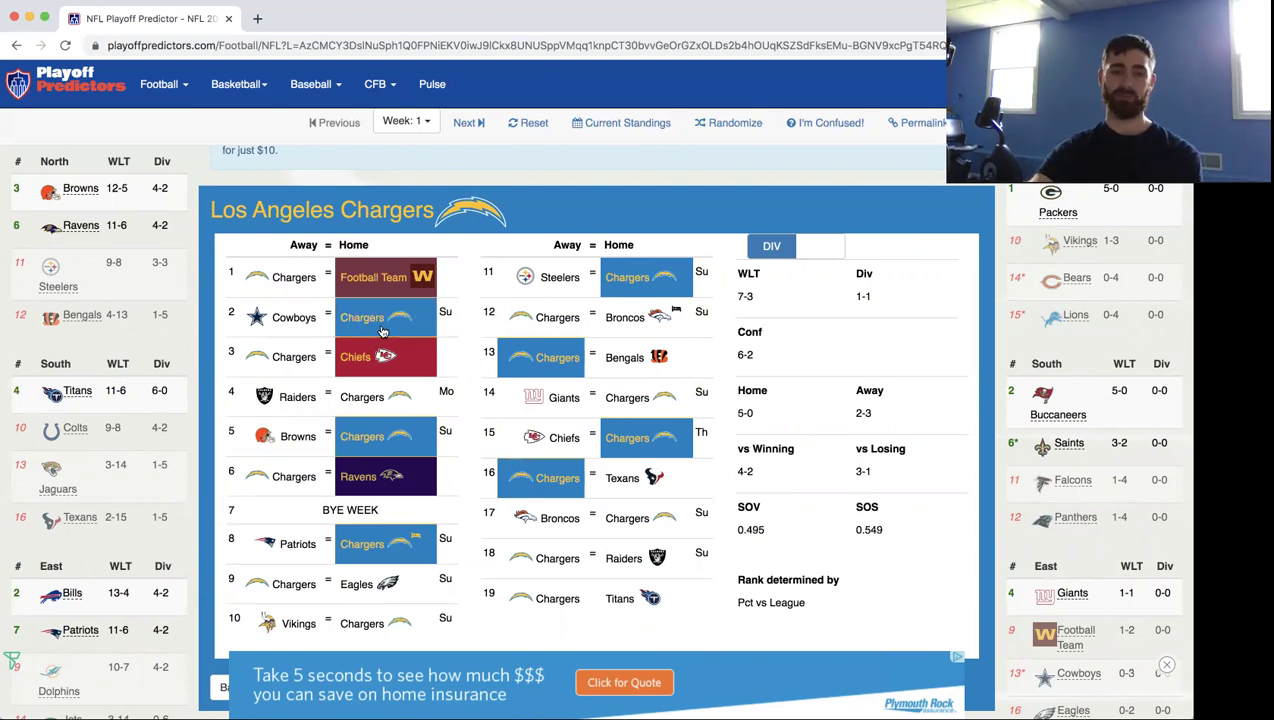
left_click(390, 390)
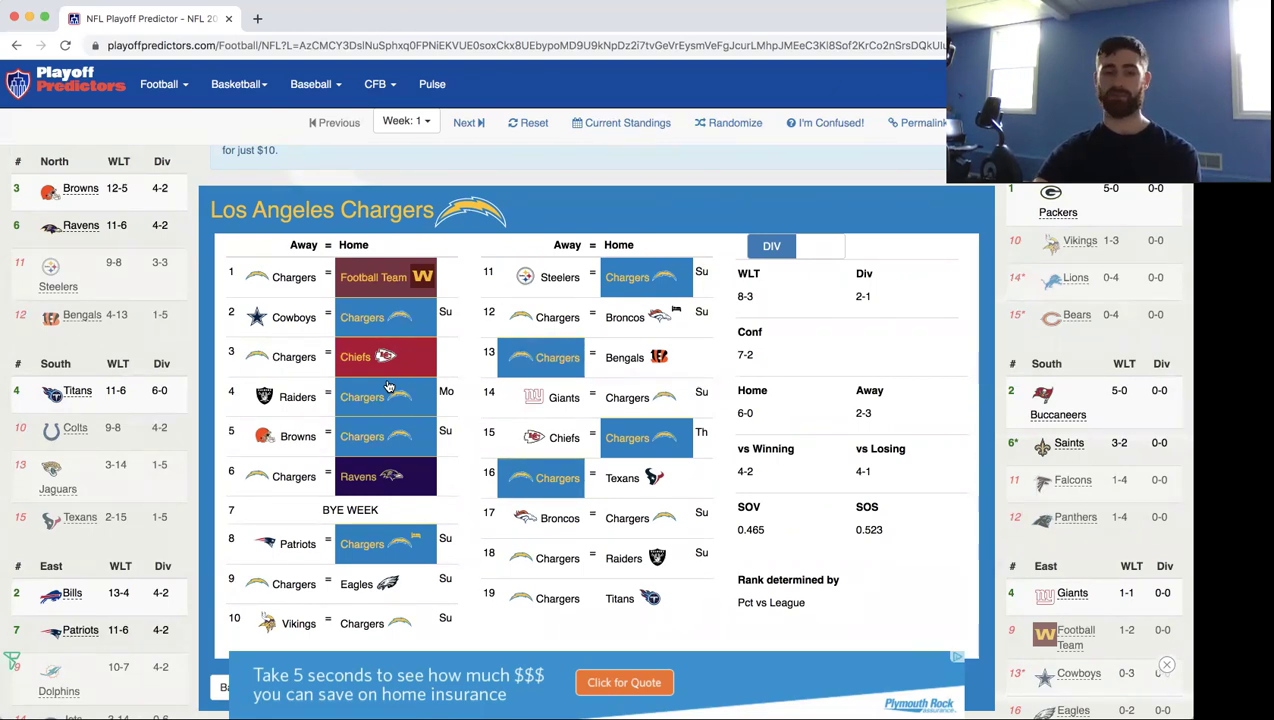
left_click(285, 585)
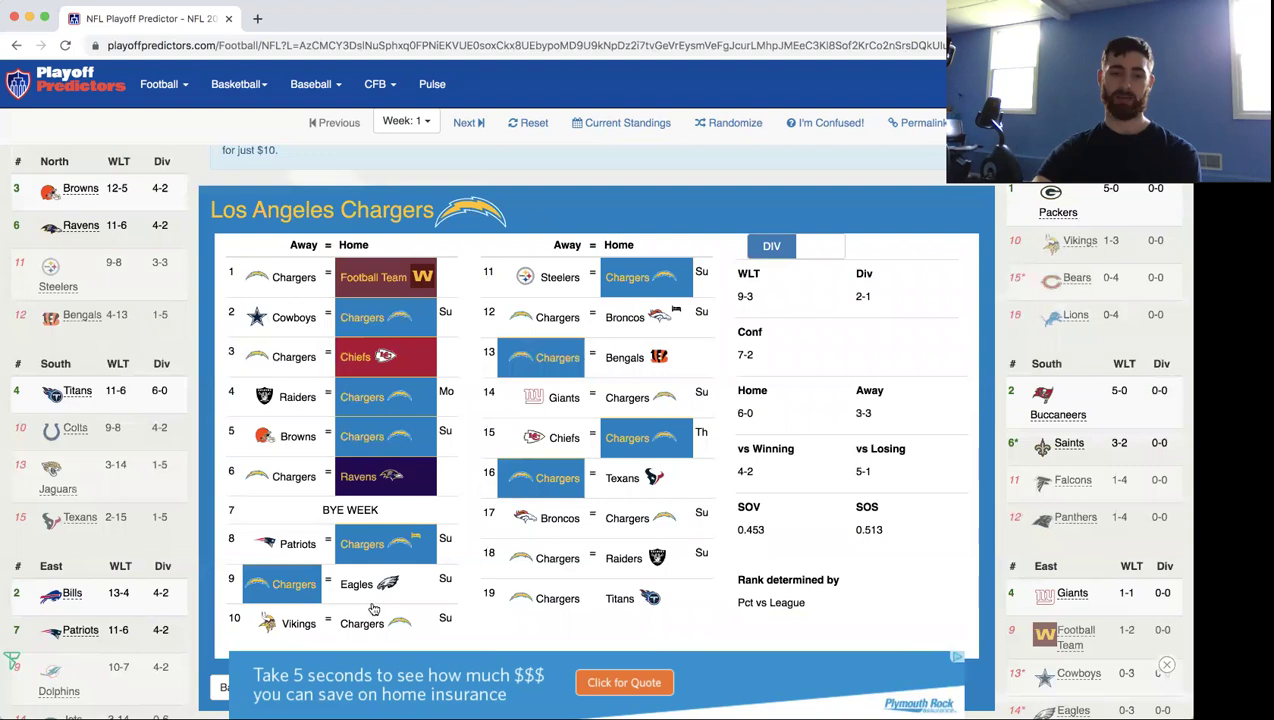
left_click(410, 626)
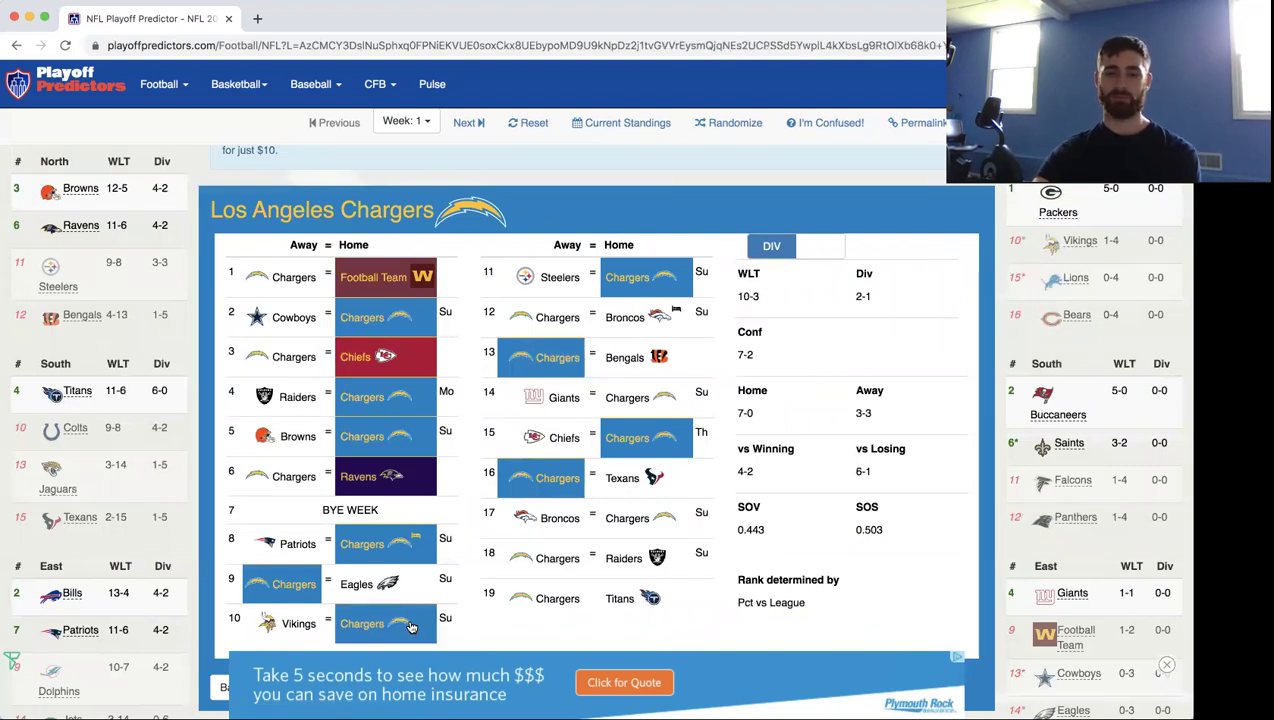
left_click(322, 624)
left_click(299, 622)
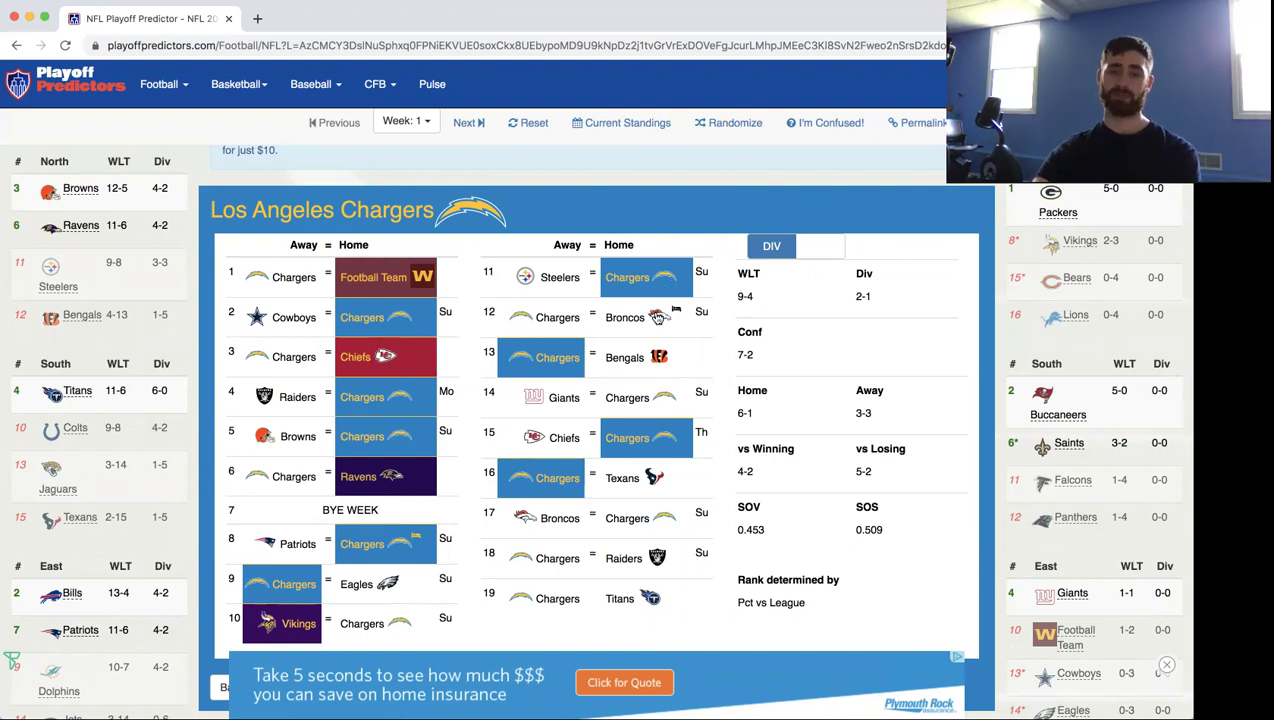
Pick the Chargers in weeks 12 and 18, the Giants in week 14 and the Broncos in week 17, and close the schedule.
left_click(563, 317)
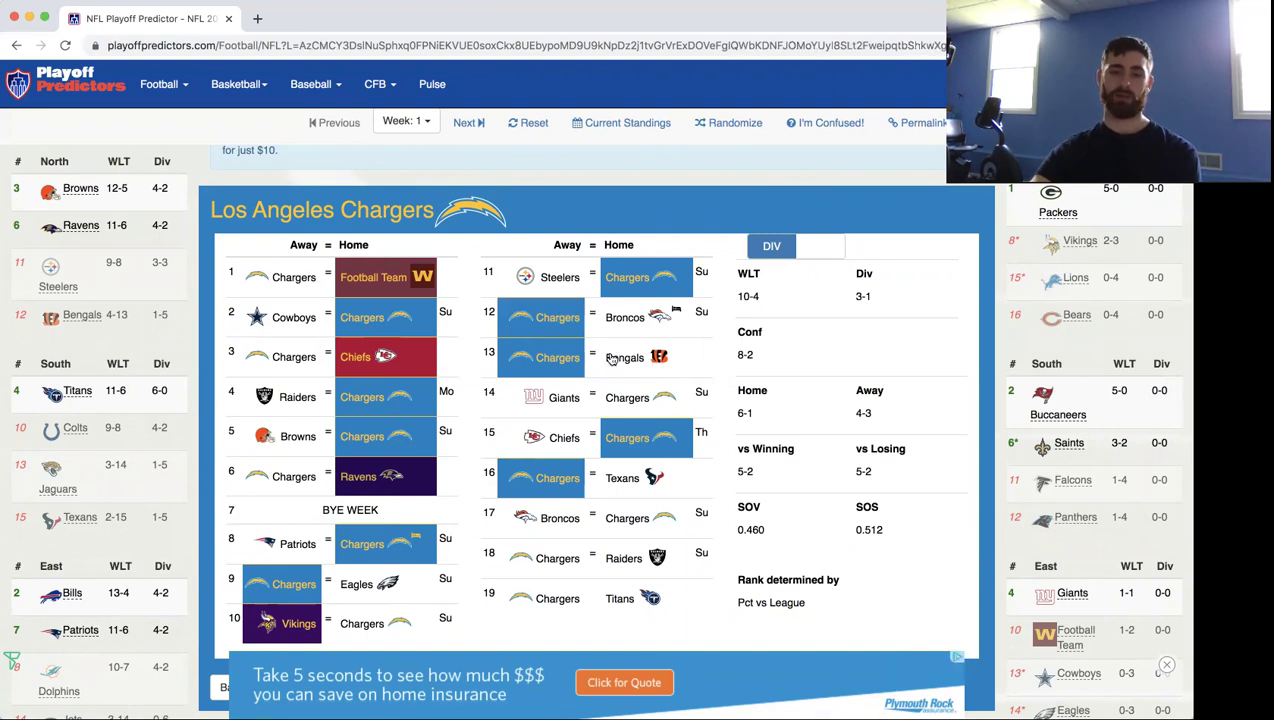
left_click(566, 398)
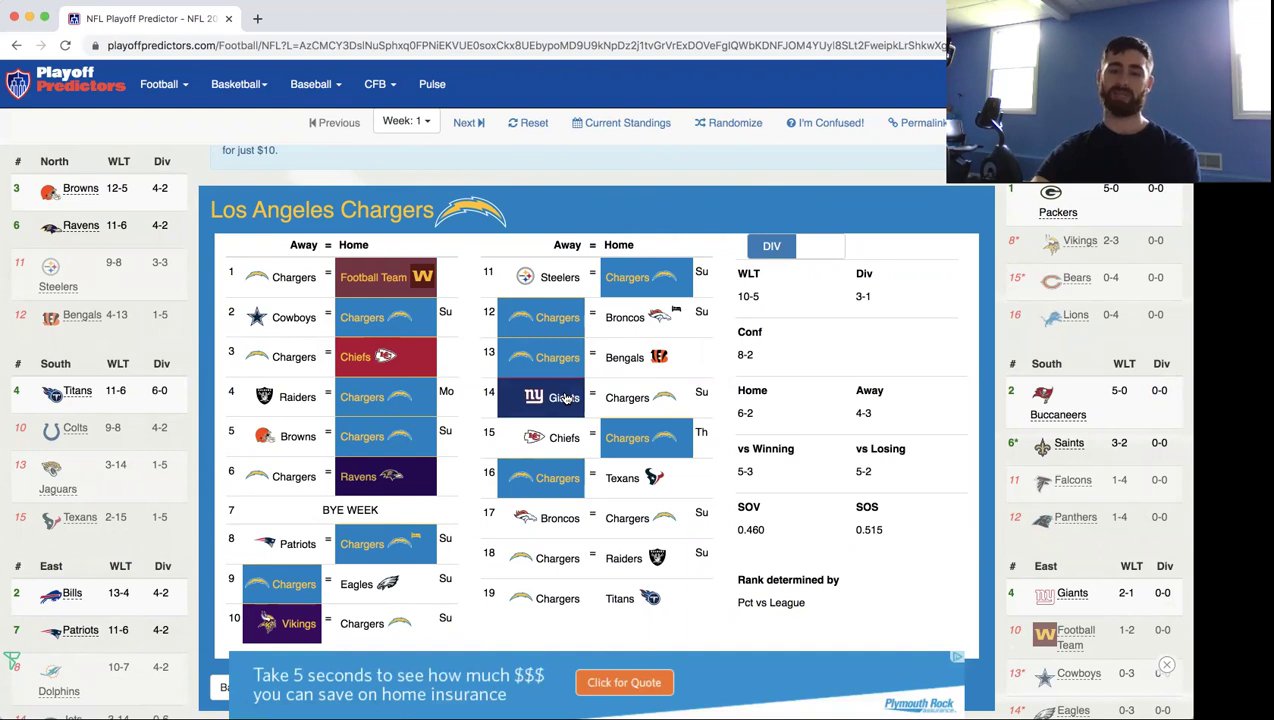
left_click(567, 517)
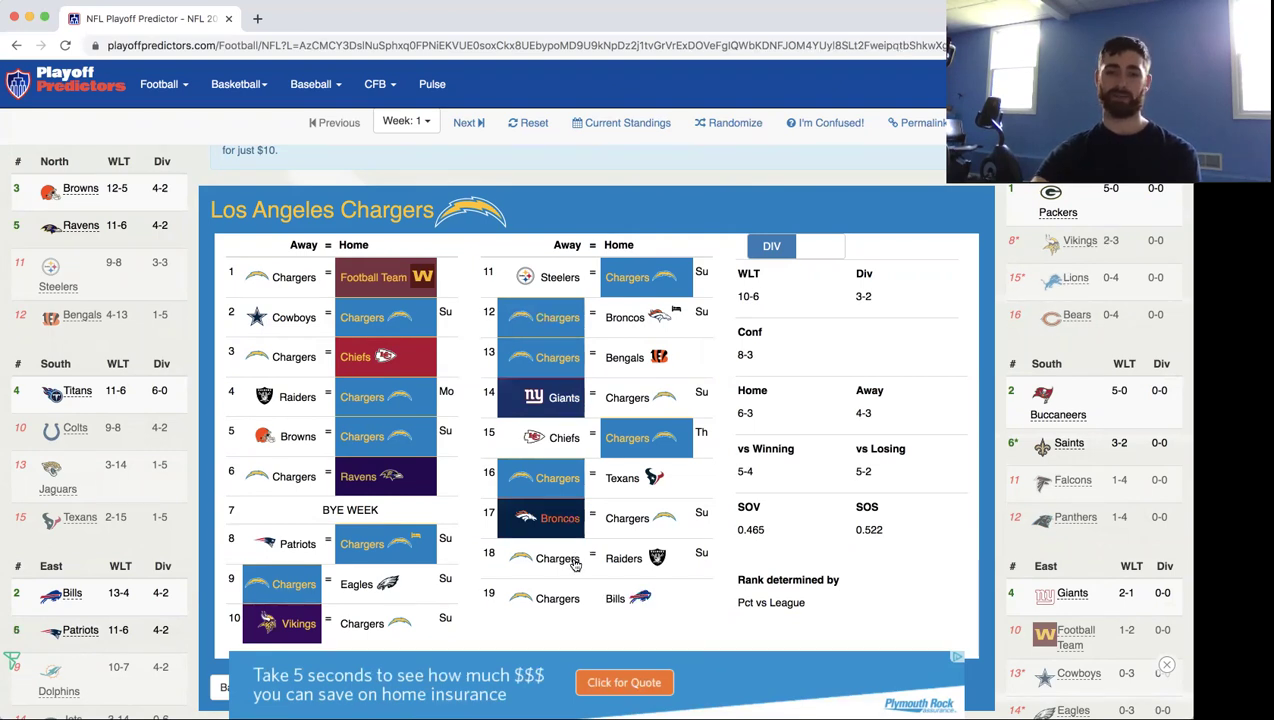
left_click(572, 562)
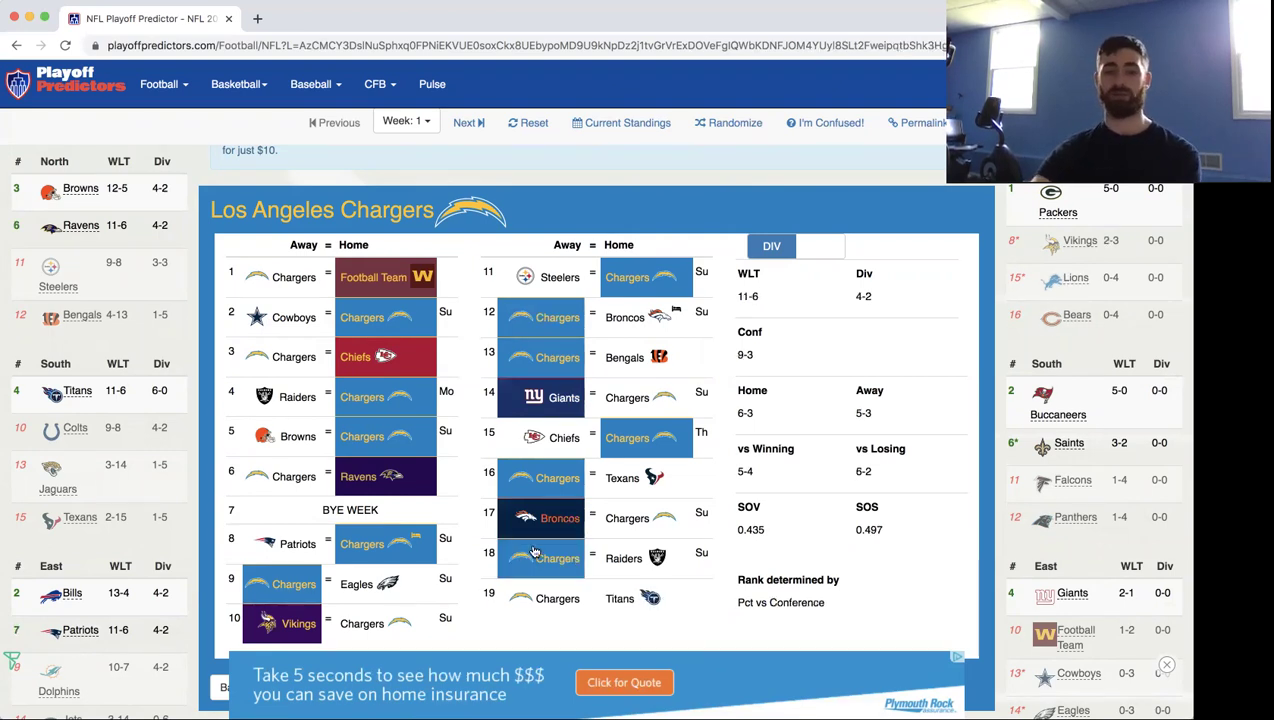
left_click(198, 447)
Open the Broncos' schedule and pick the Broncos in week 1, the Raiders in week 6 and the Football Team in week 8.
scroll(198, 447, "down", 5)
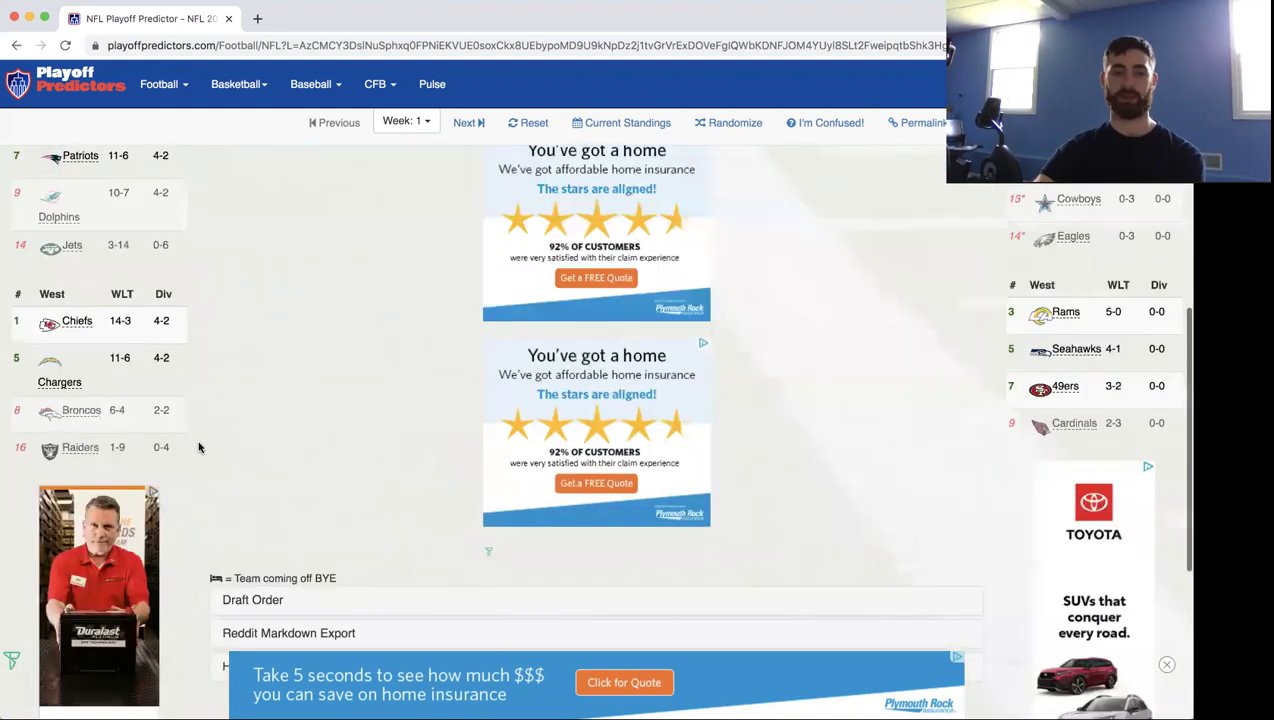
scroll(198, 447, "up", 3)
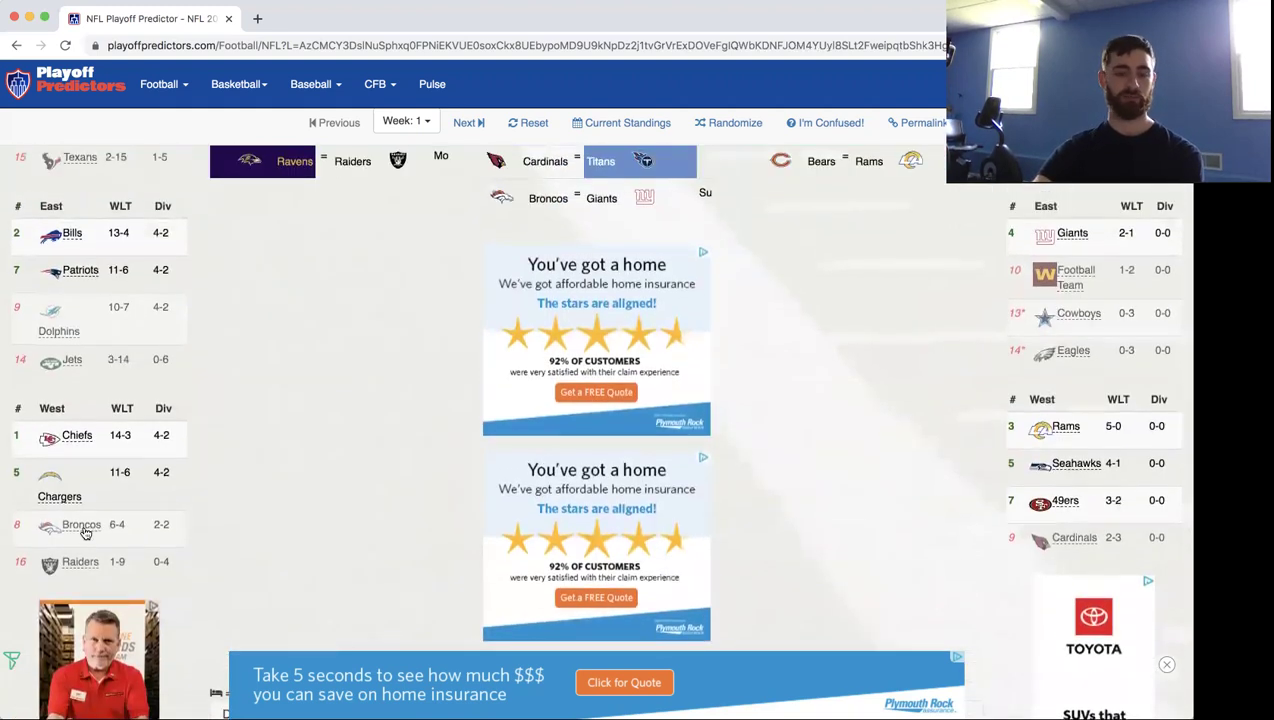
left_click(85, 533)
scroll(198, 396, "up", 8)
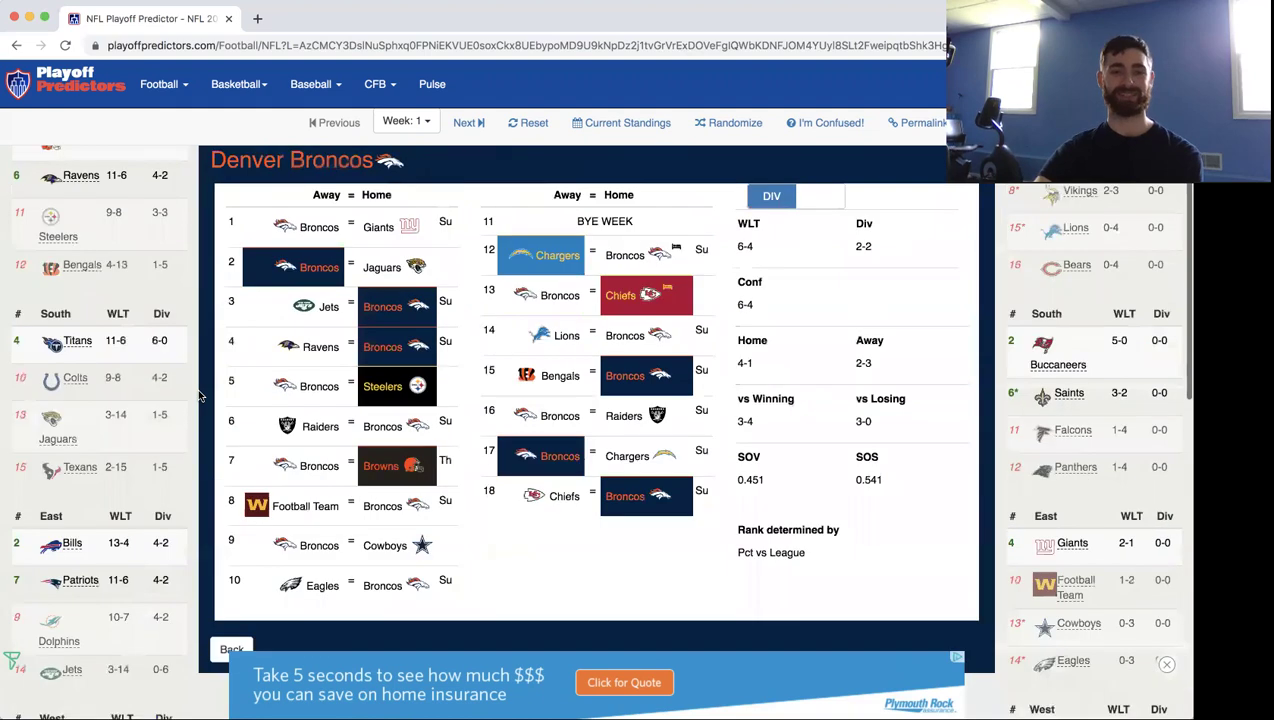
left_click(310, 230)
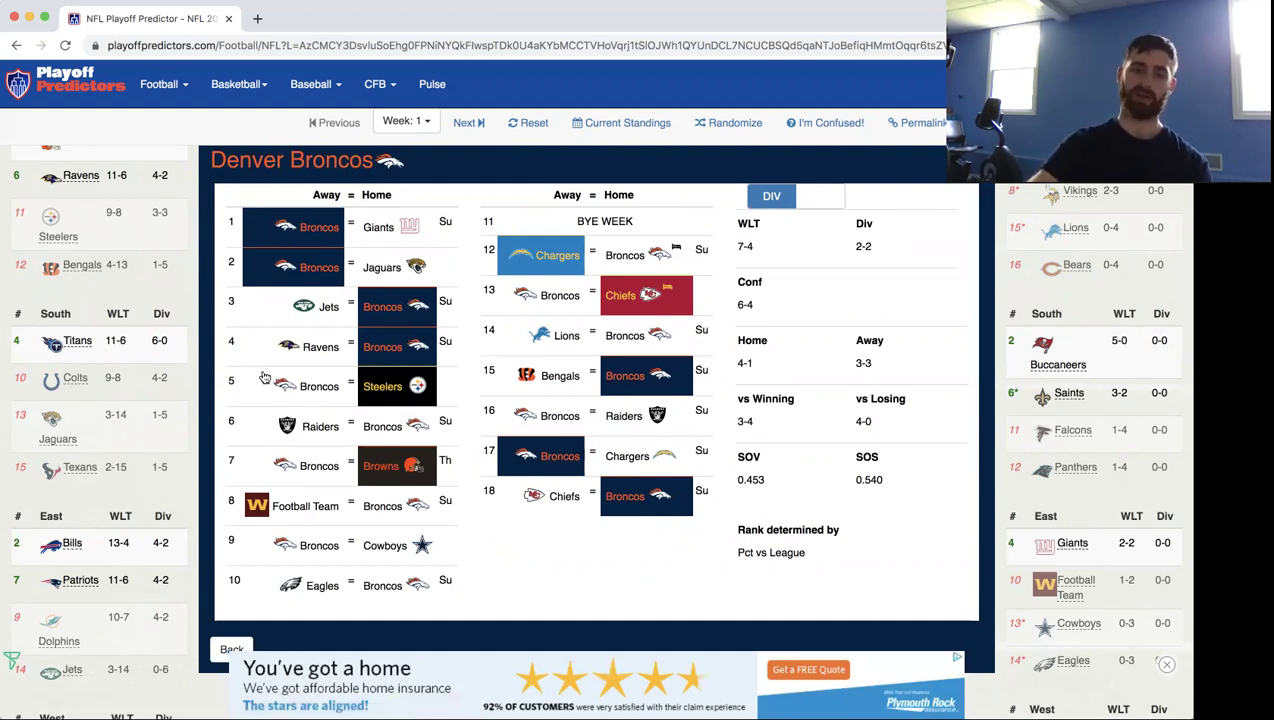
left_click(287, 428)
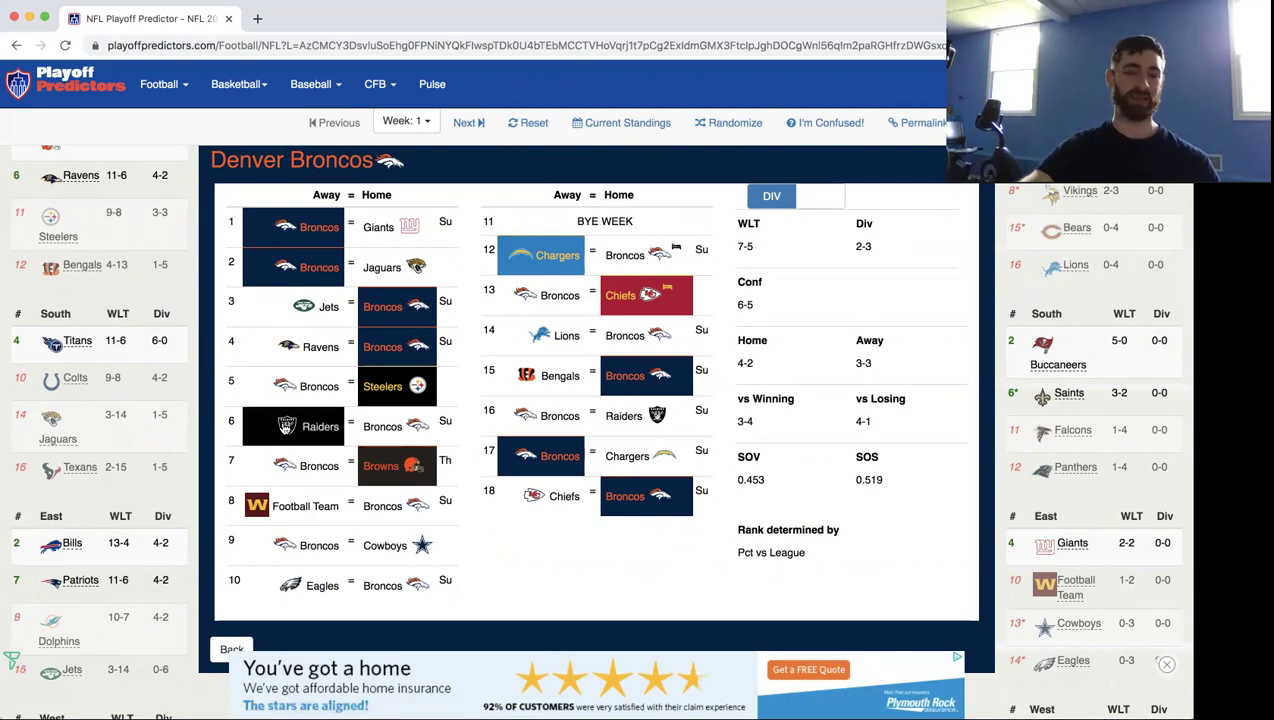
left_click(308, 512)
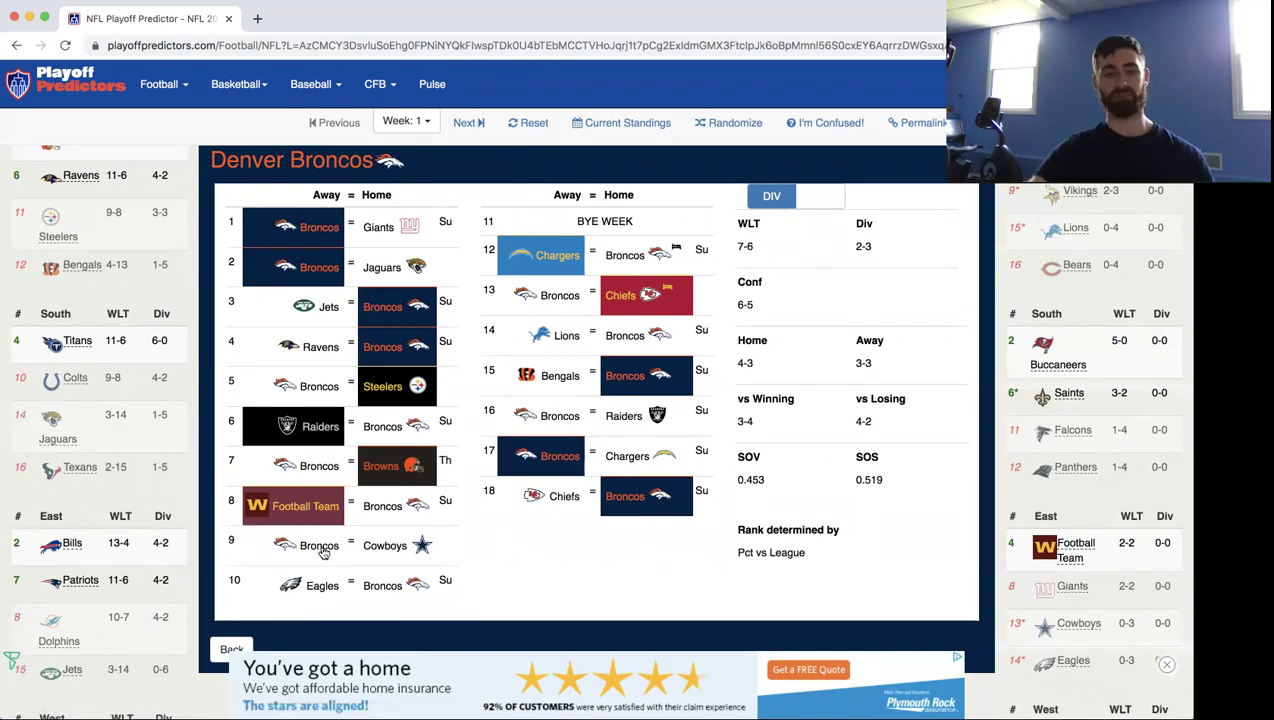
Pick the Broncos to win in weeks 9, 10, 14 and 16, and close their schedule.
left_click(320, 547)
left_click(406, 586)
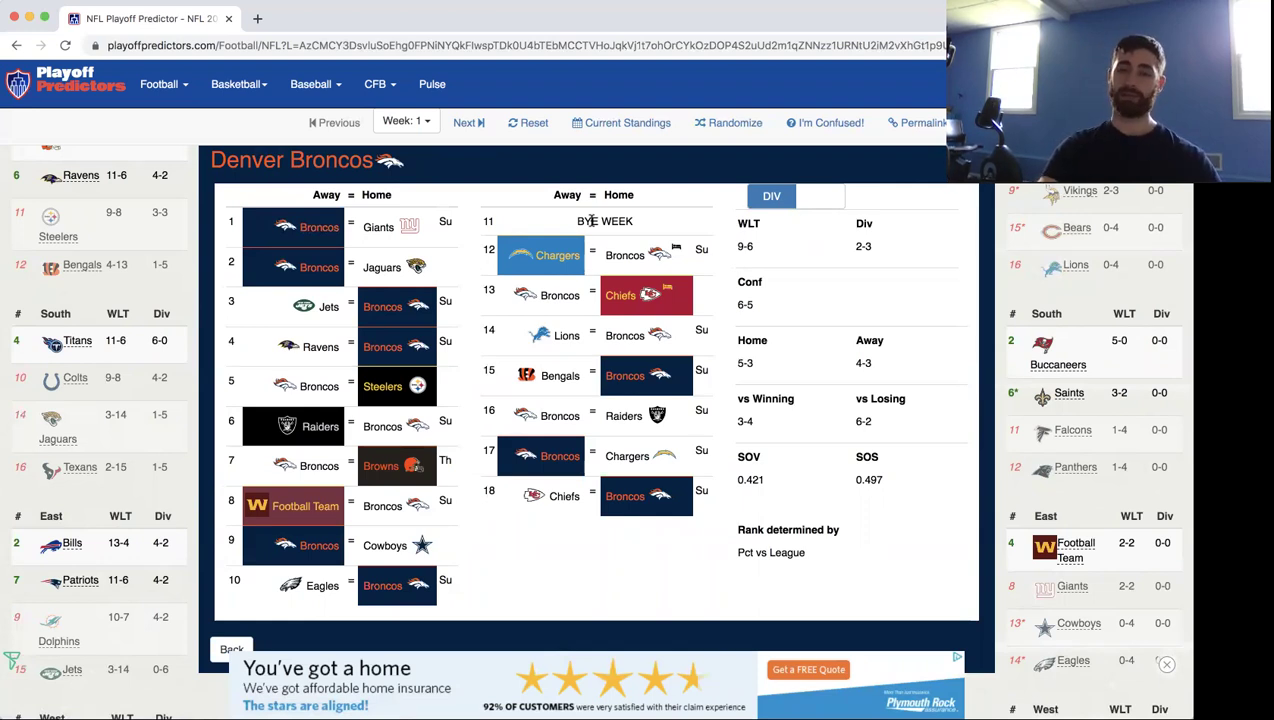
left_click(660, 335)
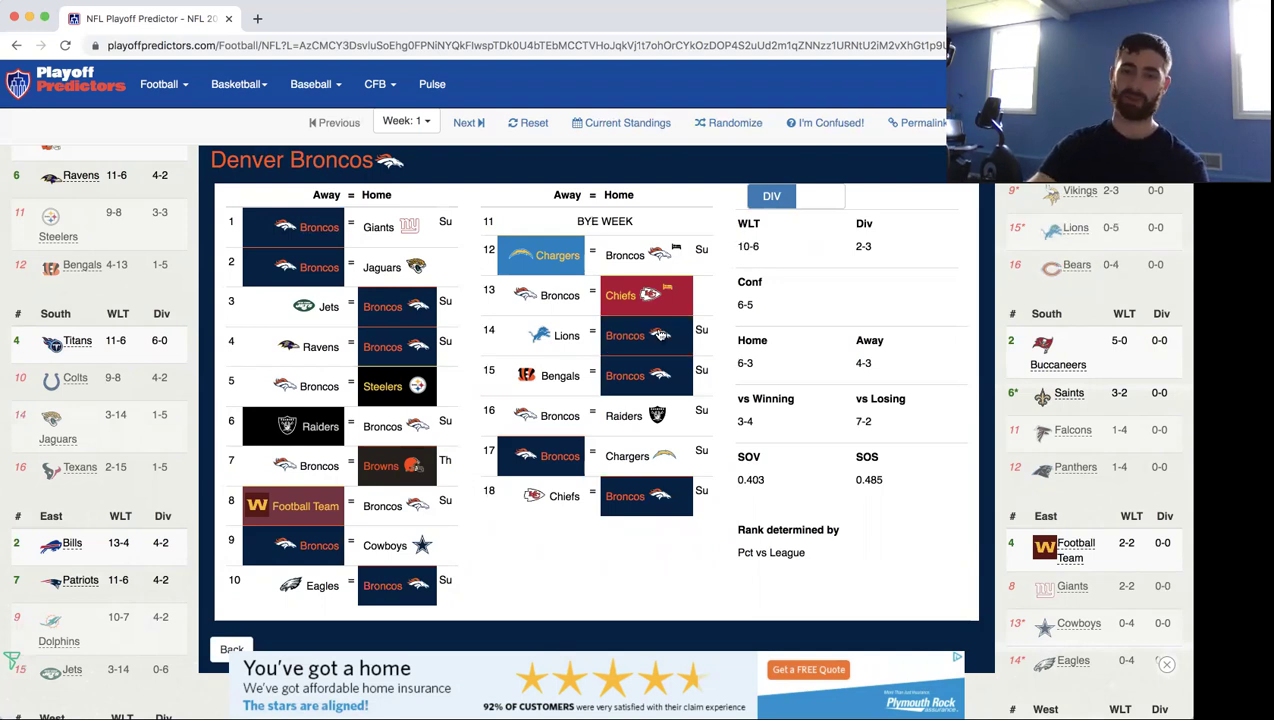
left_click(560, 415)
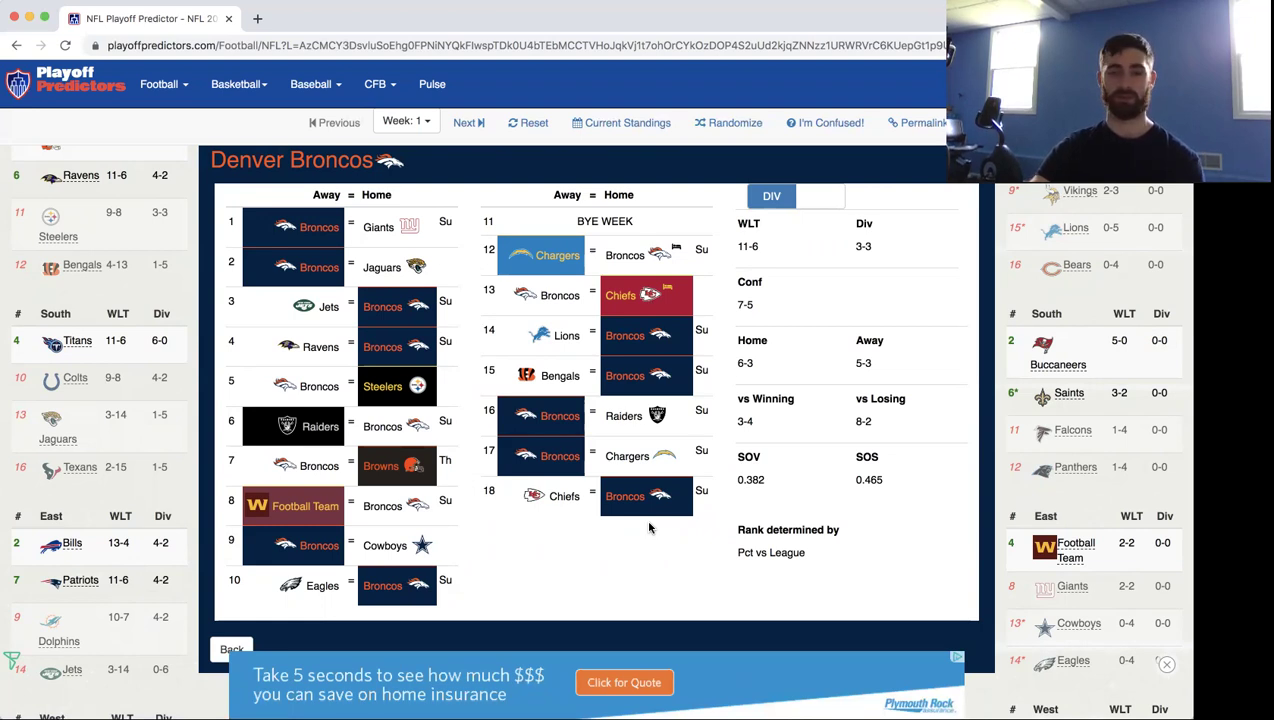
left_click(130, 484)
Open the Raiders' schedule and pick the Raiders in weeks 5 and 7, and the Giants in week 9.
scroll(128, 484, "down", 5)
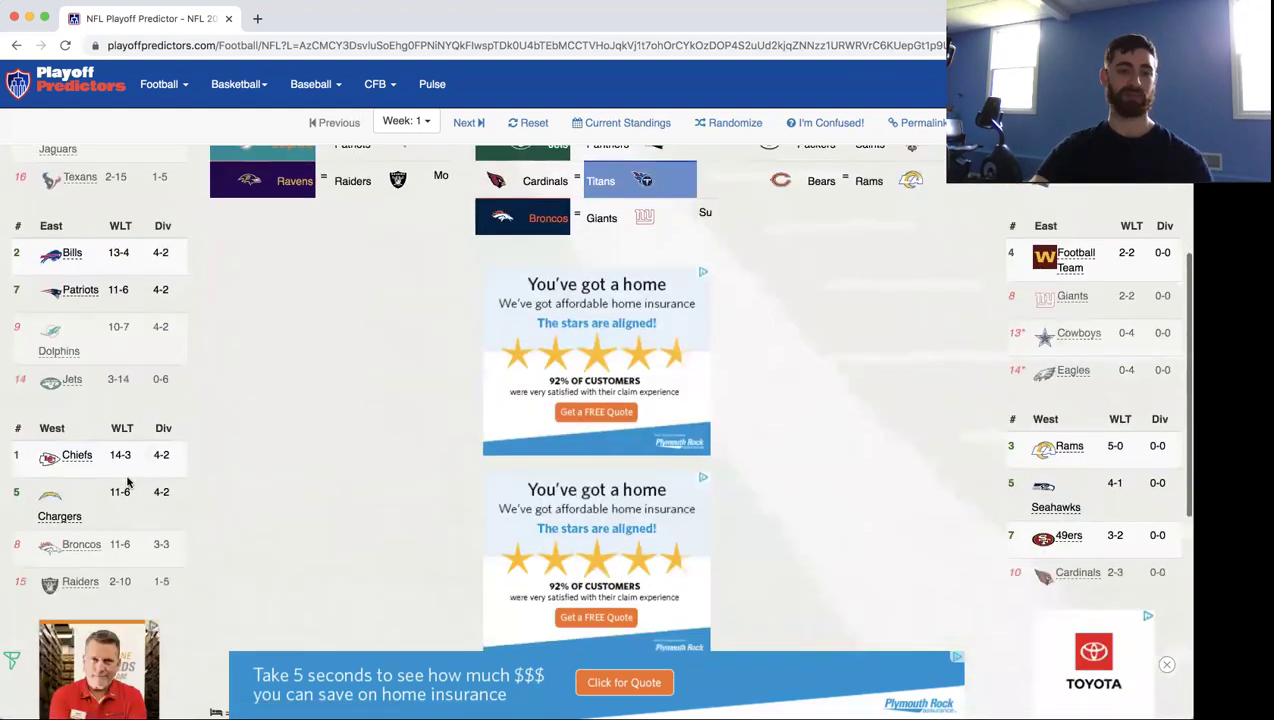
scroll(128, 484, "down", 1)
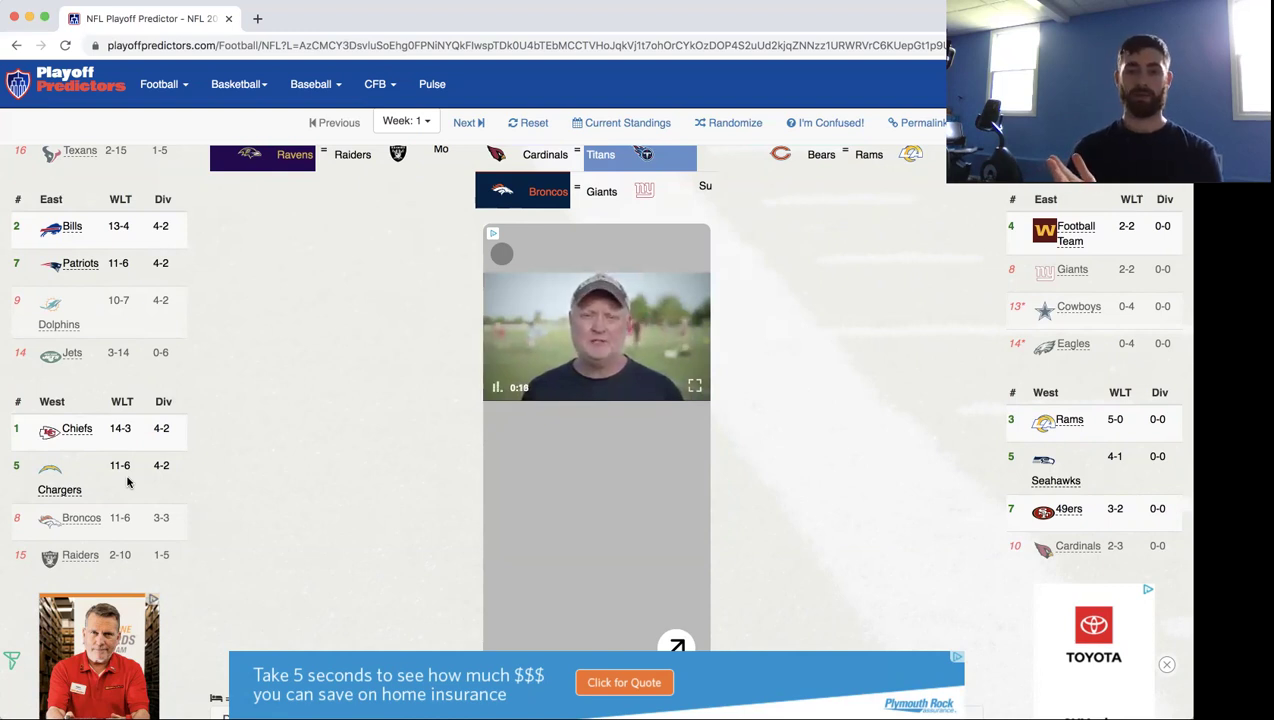
left_click(72, 559)
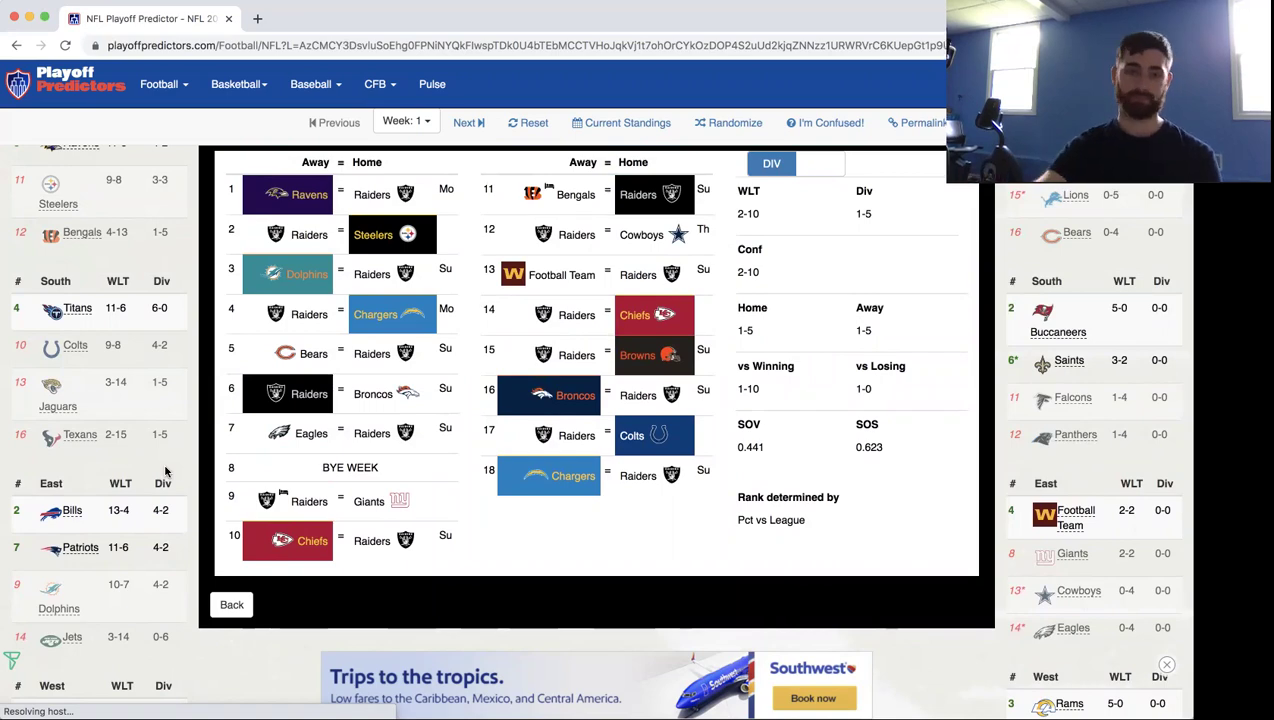
scroll(166, 470, "down", 3)
scroll(166, 462, "up", 6)
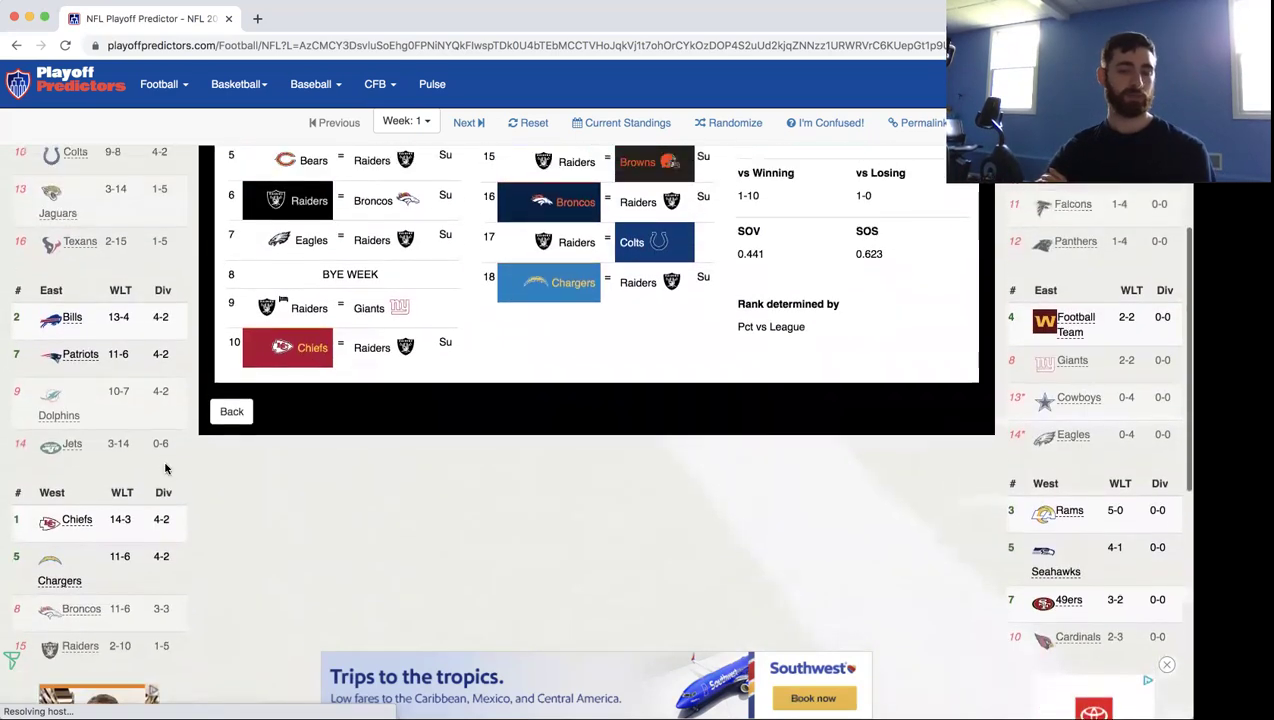
scroll(166, 462, "down", 2)
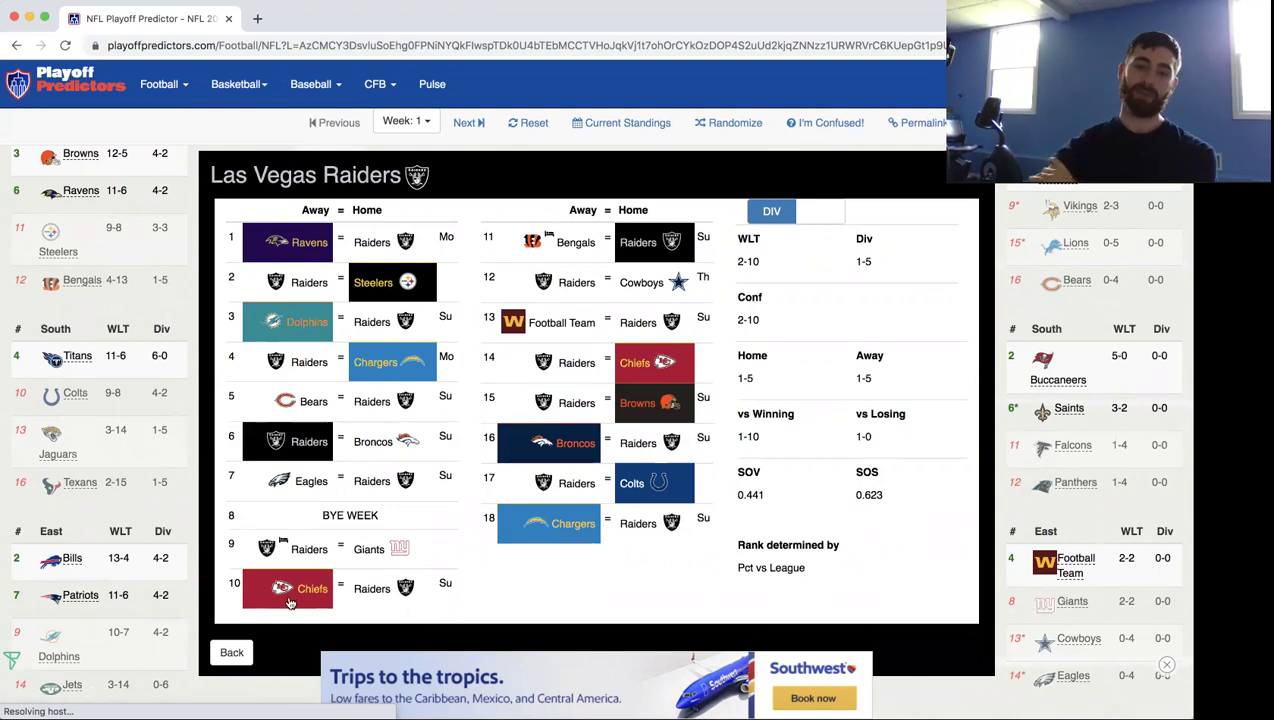
left_click(358, 412)
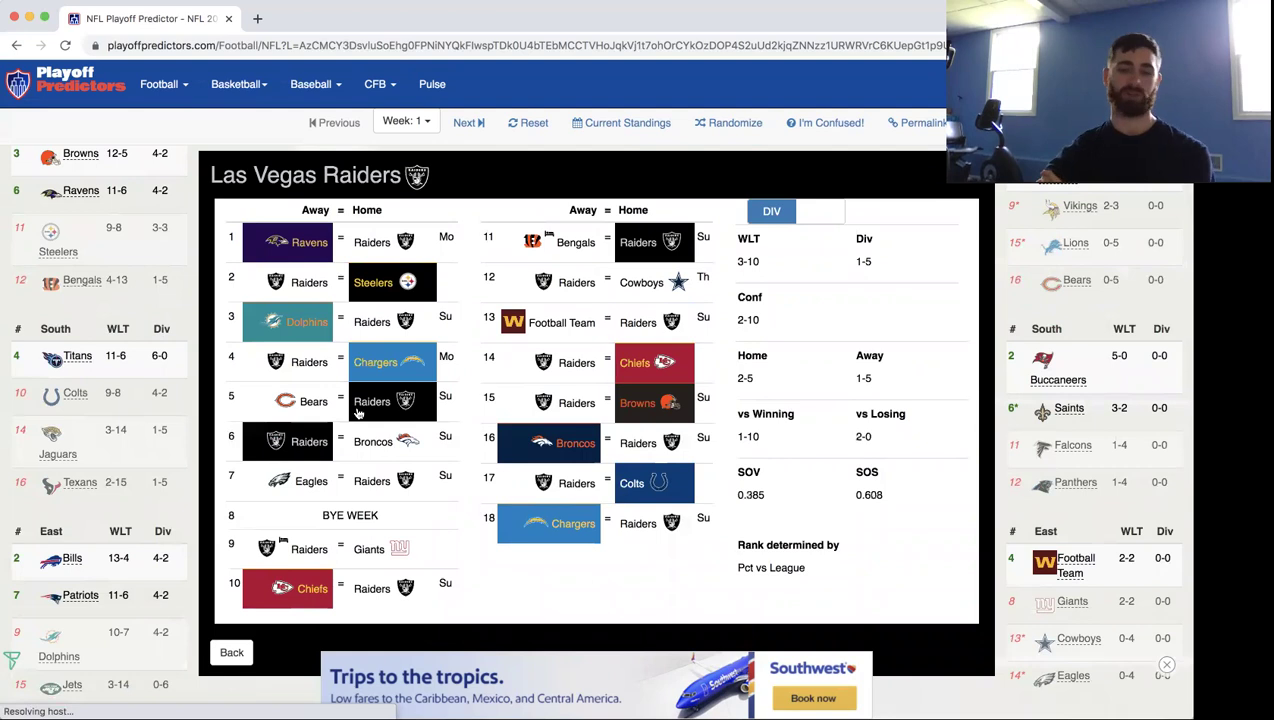
left_click(405, 480)
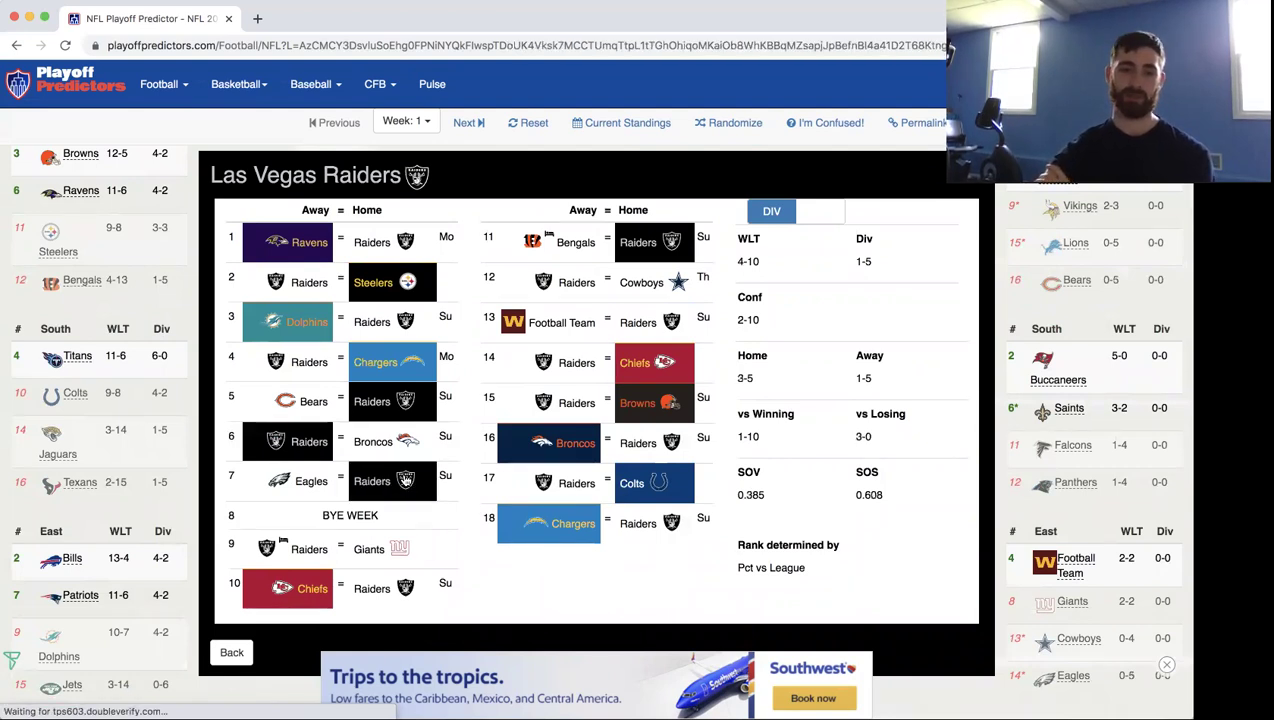
left_click(385, 554)
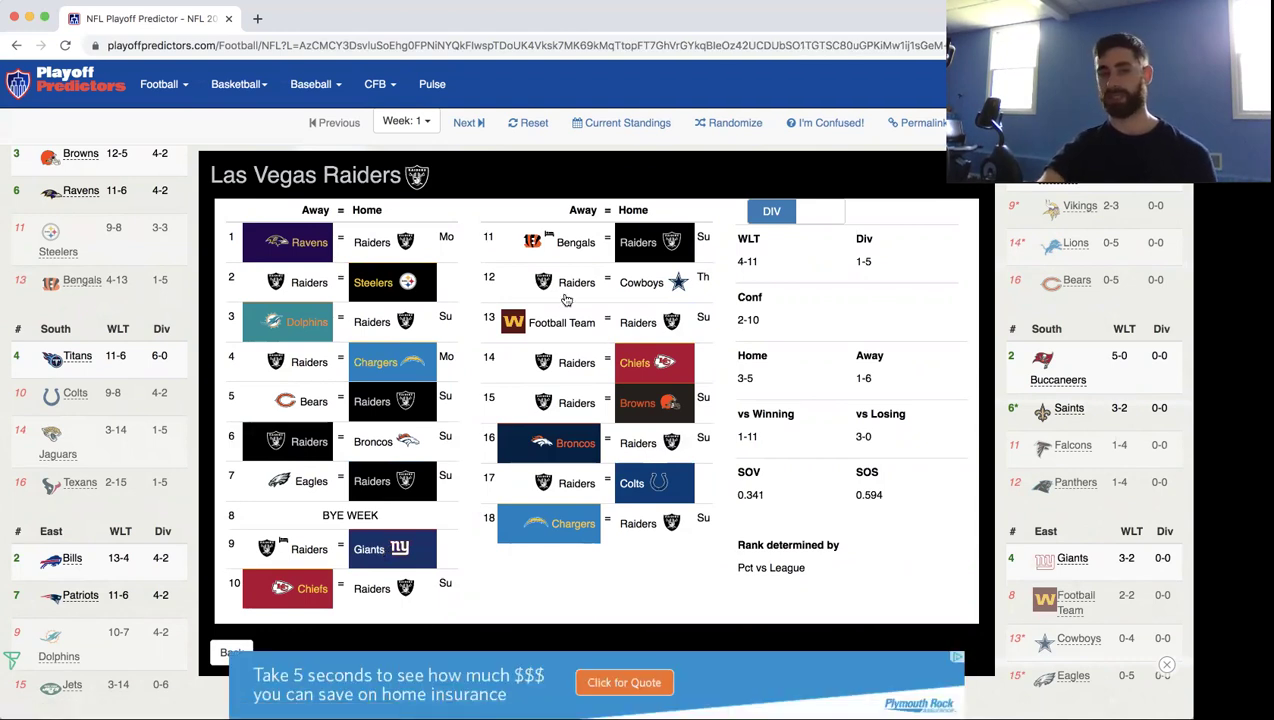
Pick the Cowboys in week 12 and the Football Team in week 13, switch week 9 to a Raiders win, and close the schedule.
left_click(640, 277)
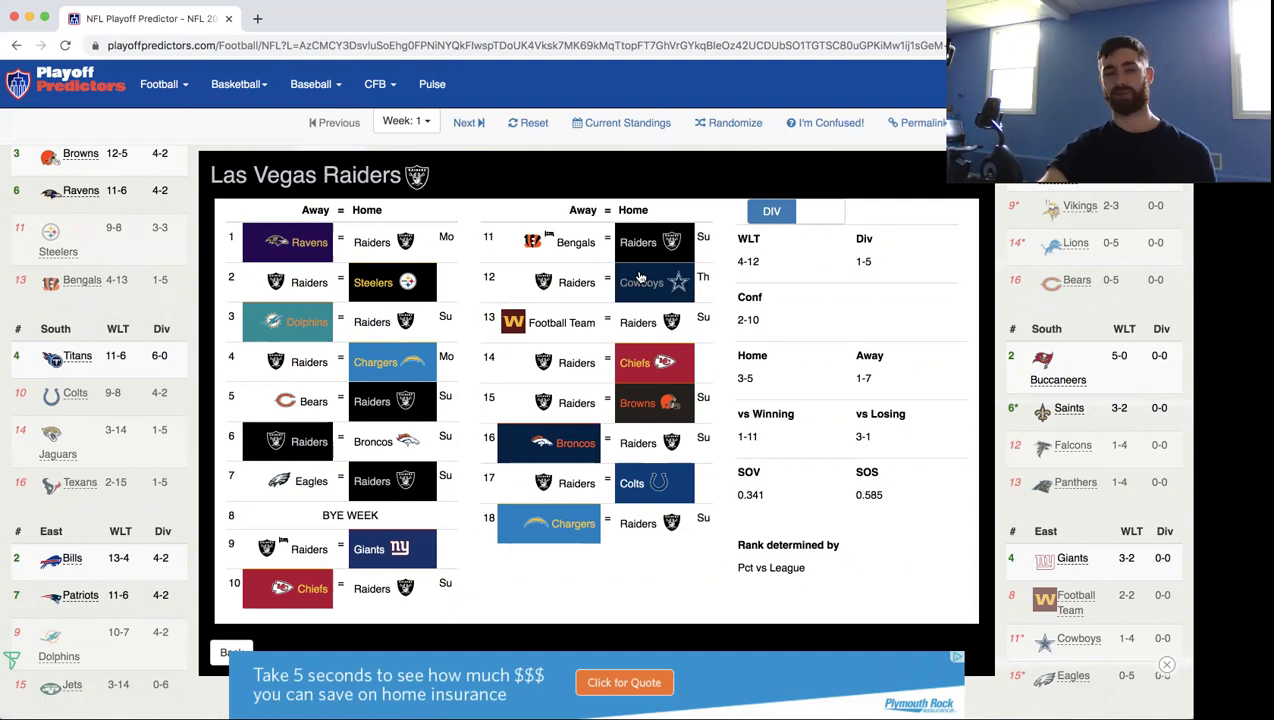
left_click(575, 316)
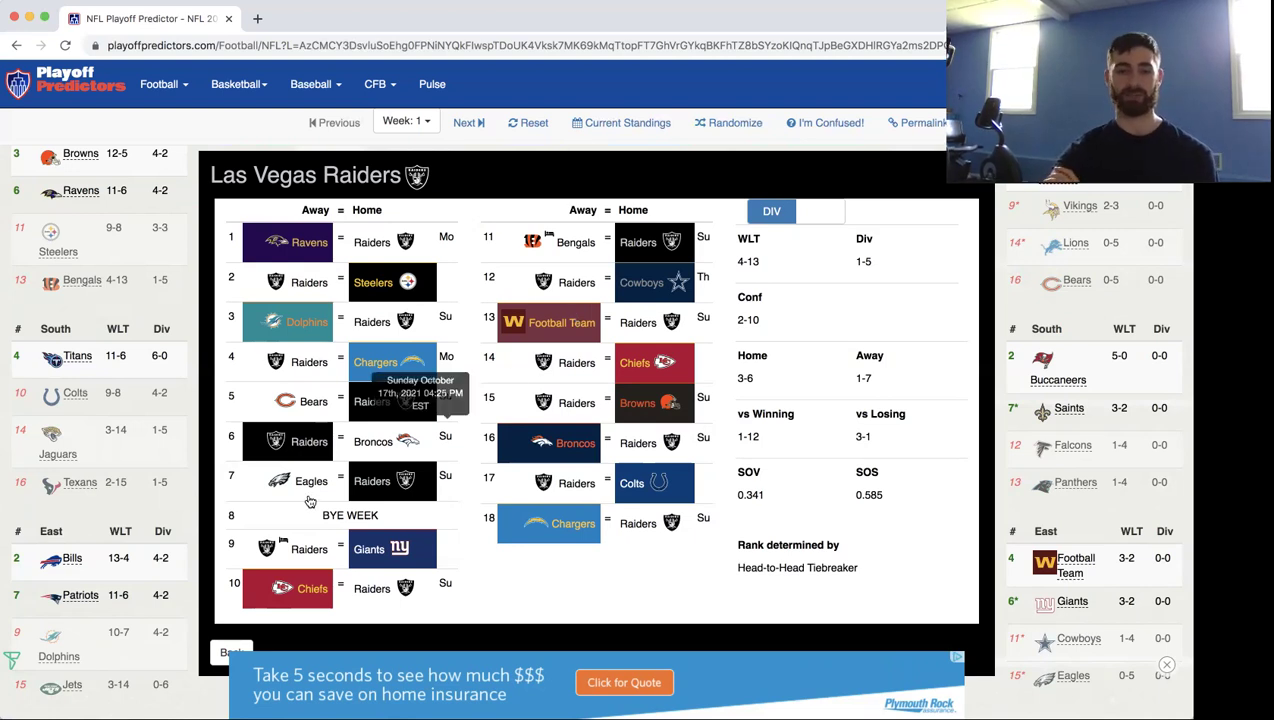
left_click(288, 548)
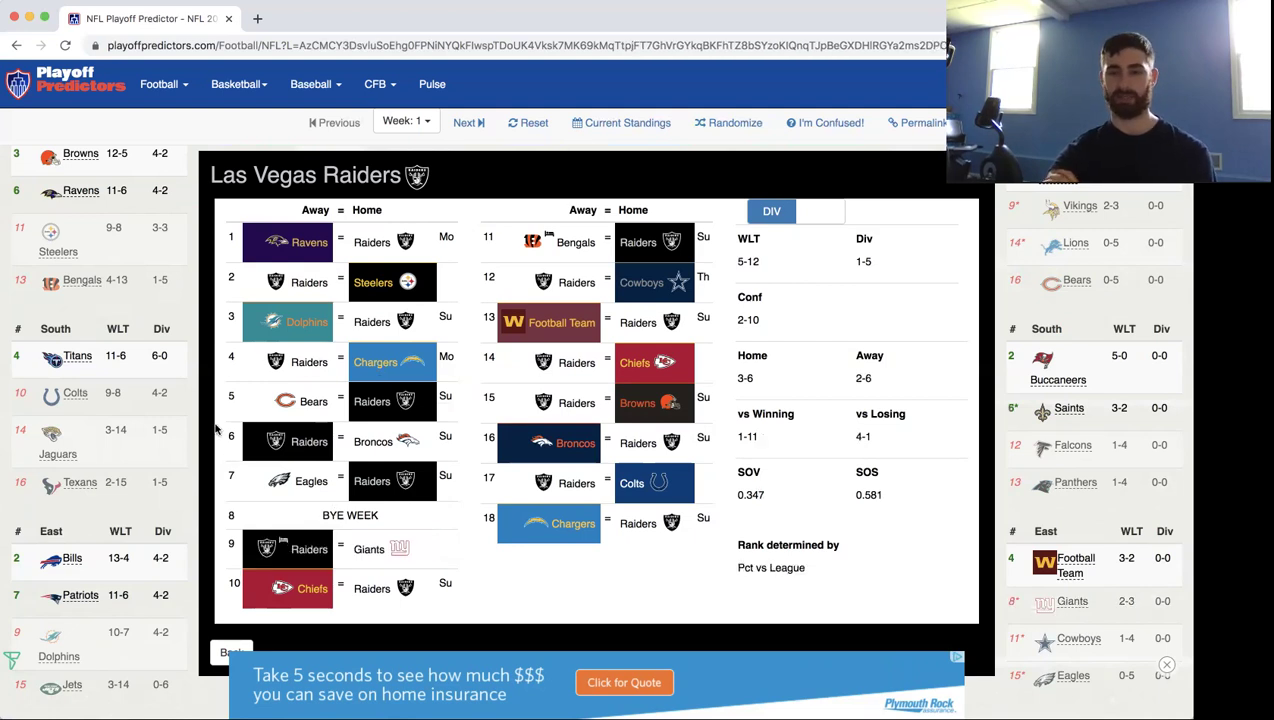
left_click(157, 348)
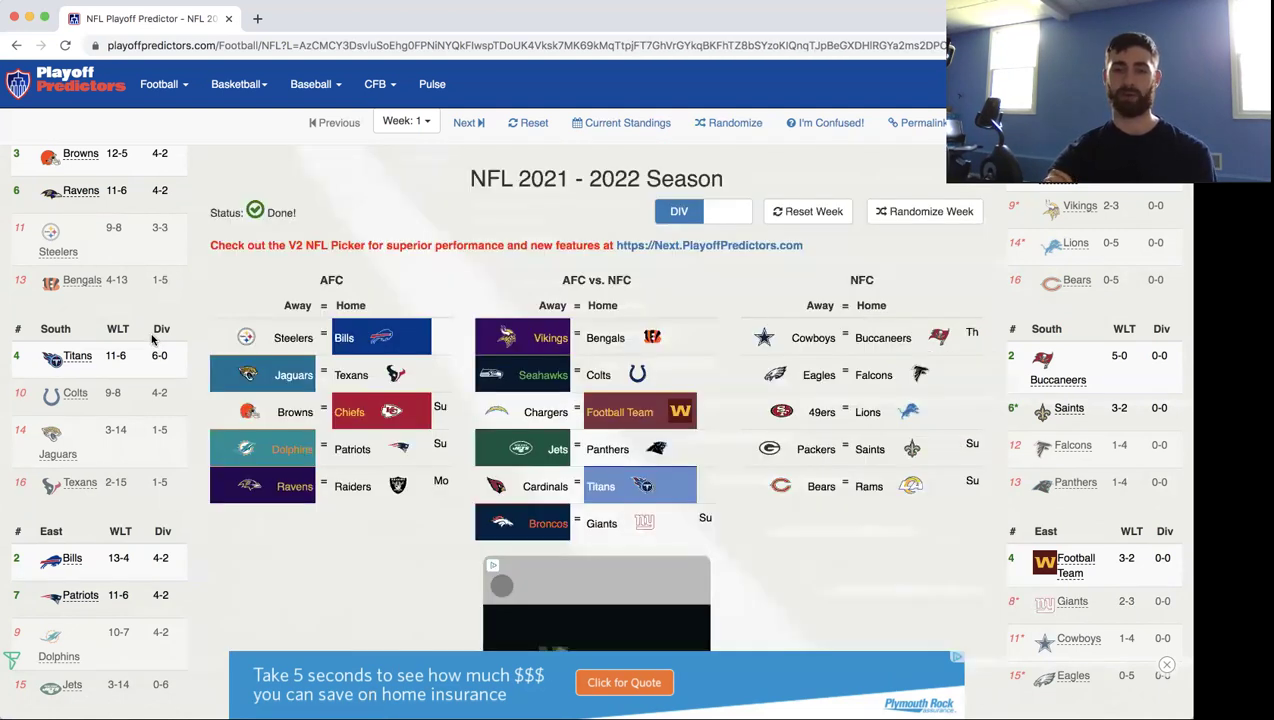
Review the predicted records in the AFC division standings, from the North down to the West.
scroll(153, 340, "up", 3)
scroll(152, 336, "down", 2)
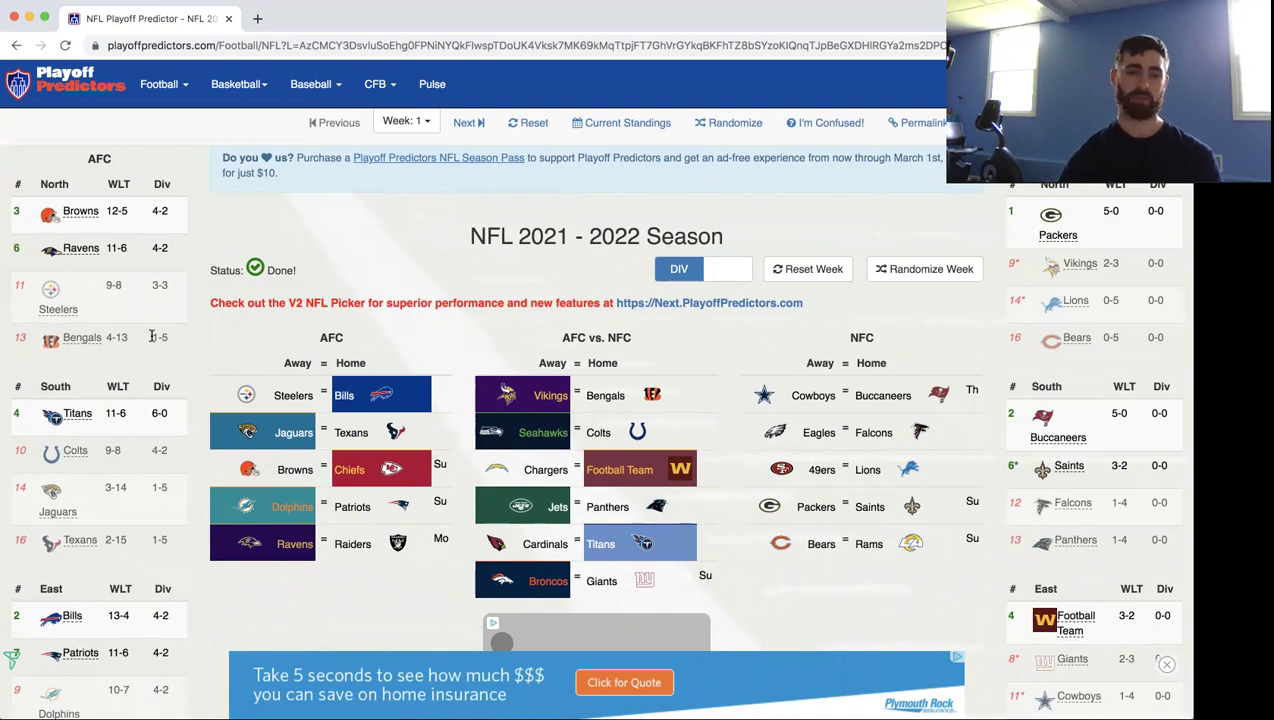
scroll(152, 338, "up", 1)
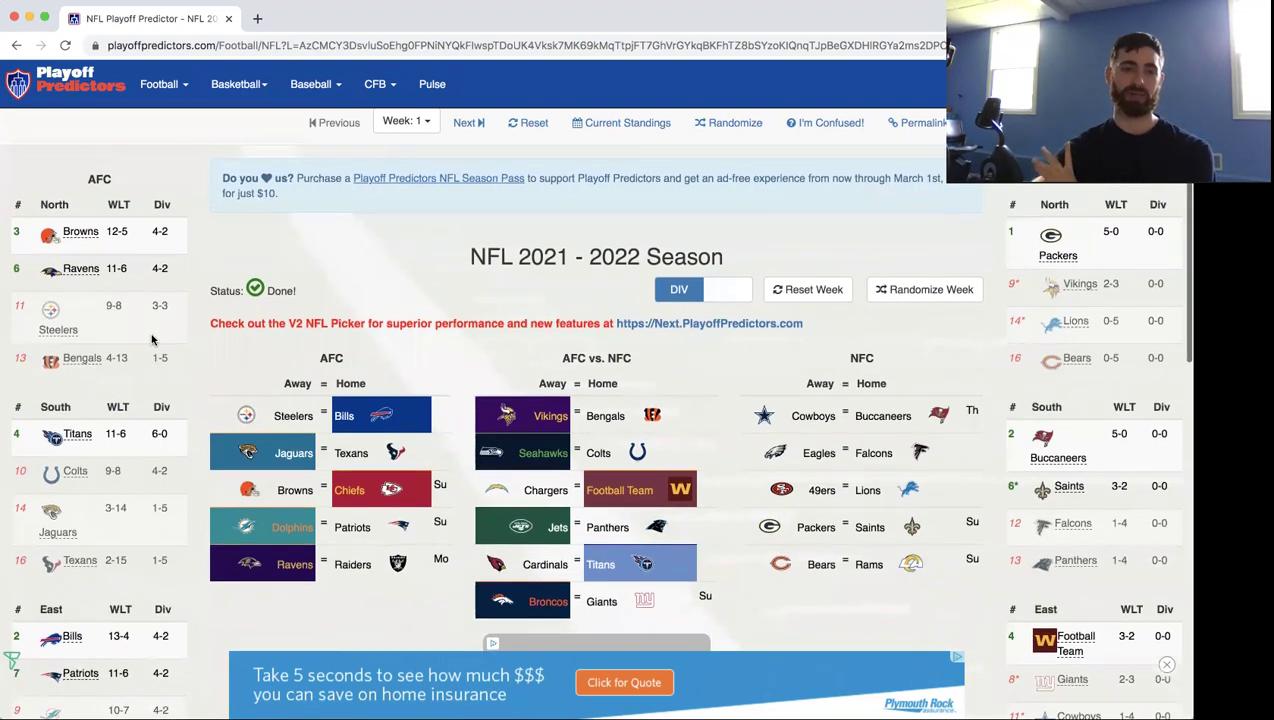
scroll(152, 340, "down", 1)
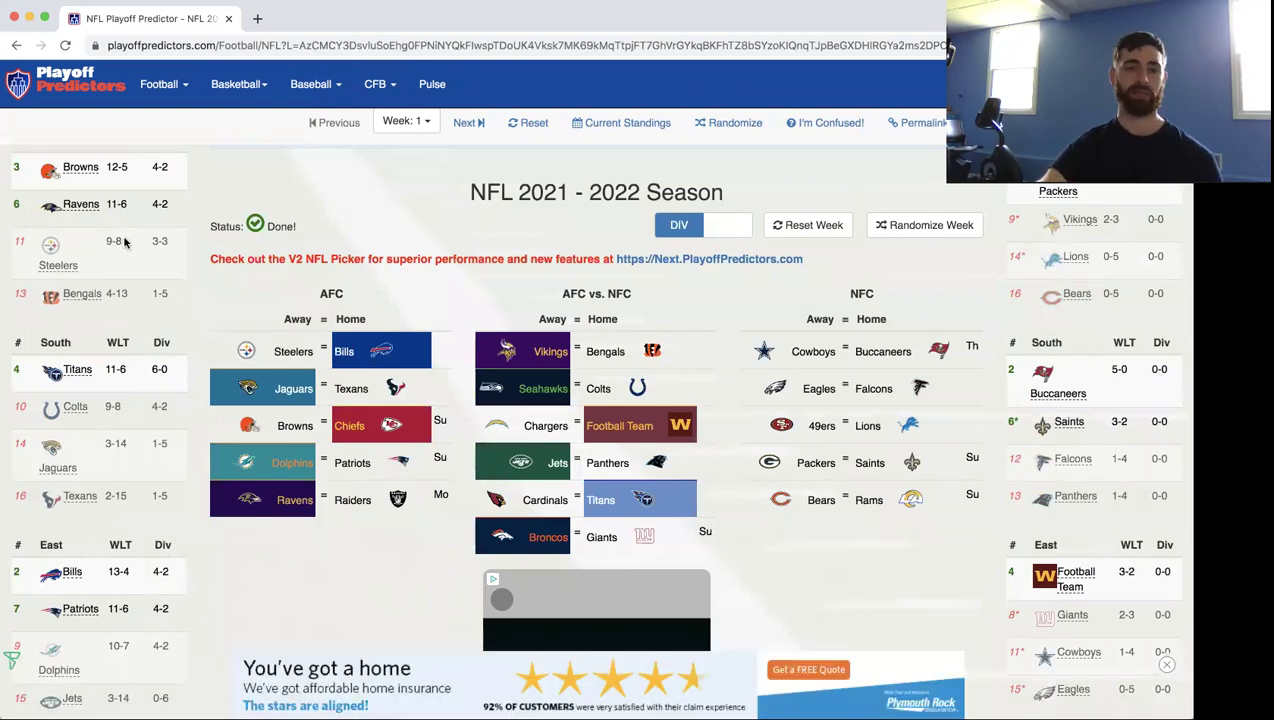
scroll(120, 250, "down", 1)
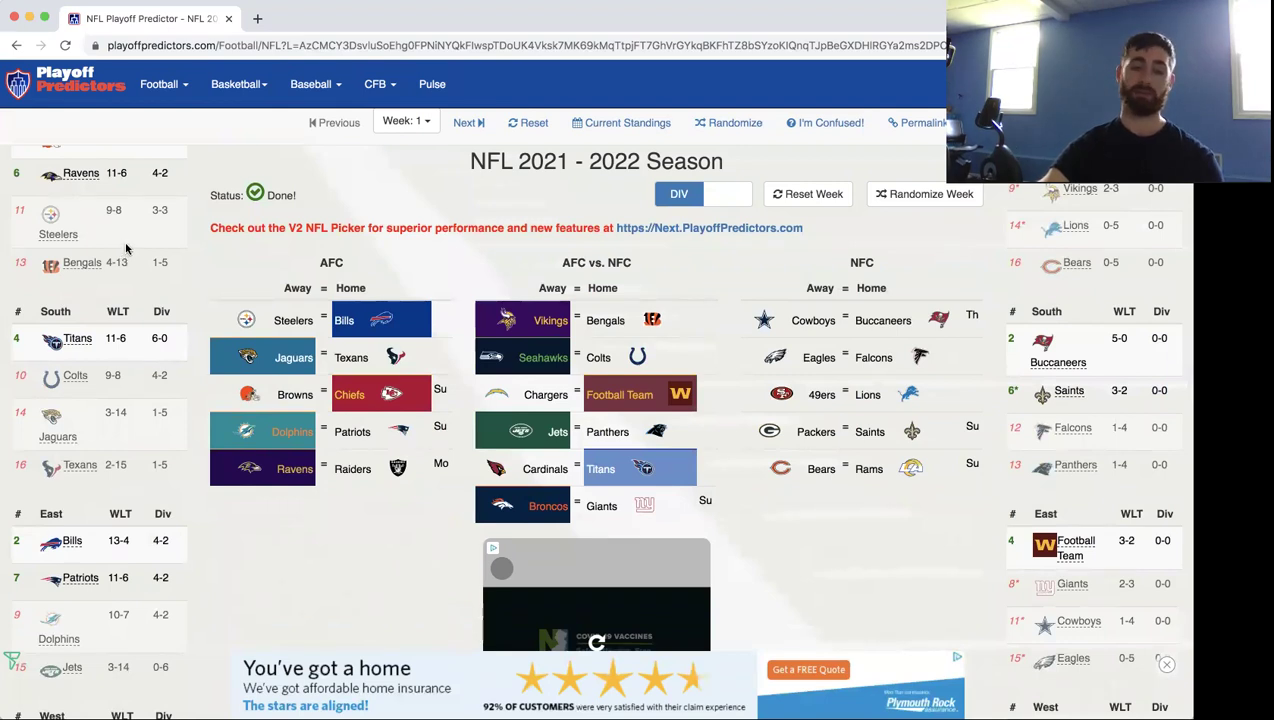
scroll(125, 255, "down", 3)
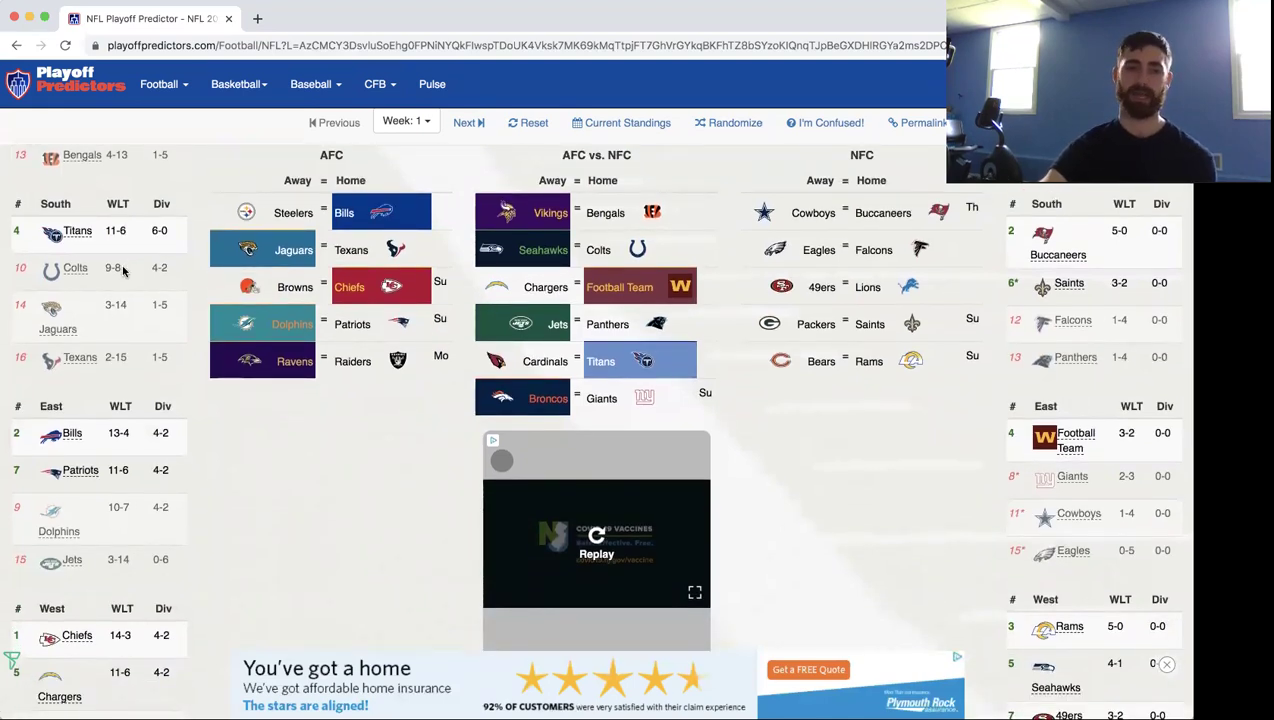
Compare the AFC playoff seeds of the division leaders and wild-card teams across all four division standings.
scroll(124, 272, "down", 1)
scroll(123, 268, "down", 1)
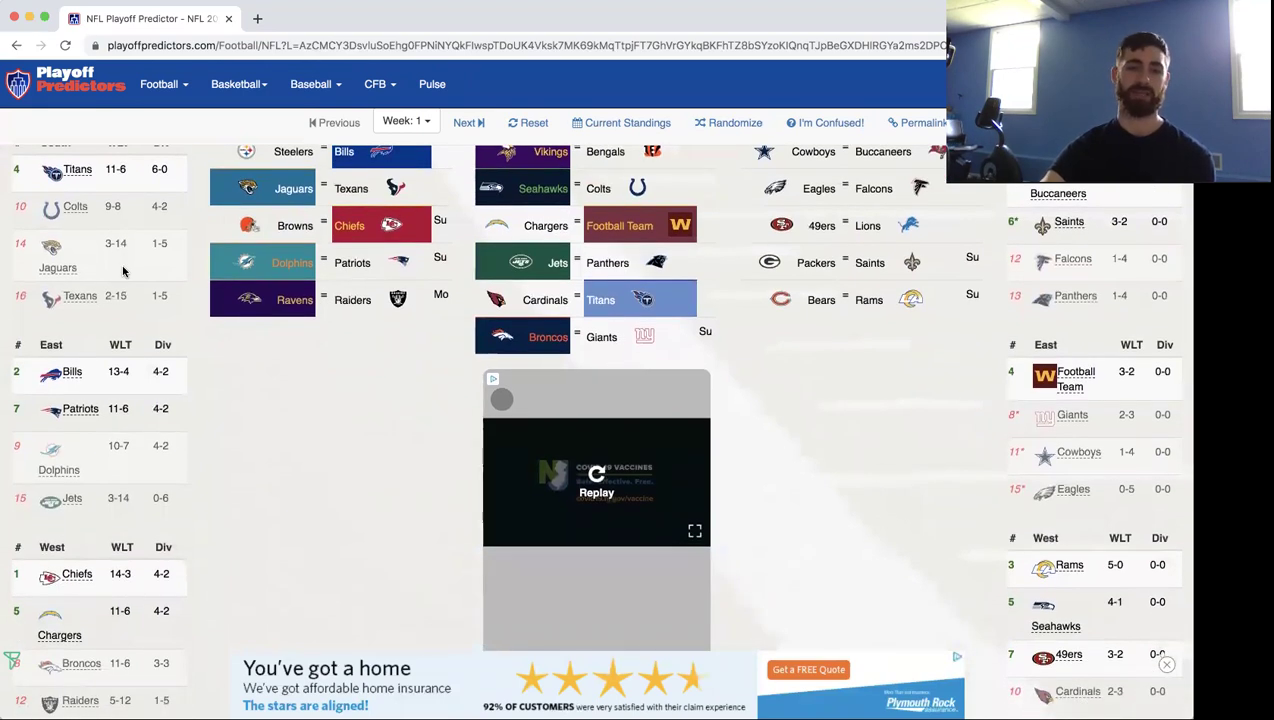
scroll(123, 270, "down", 3)
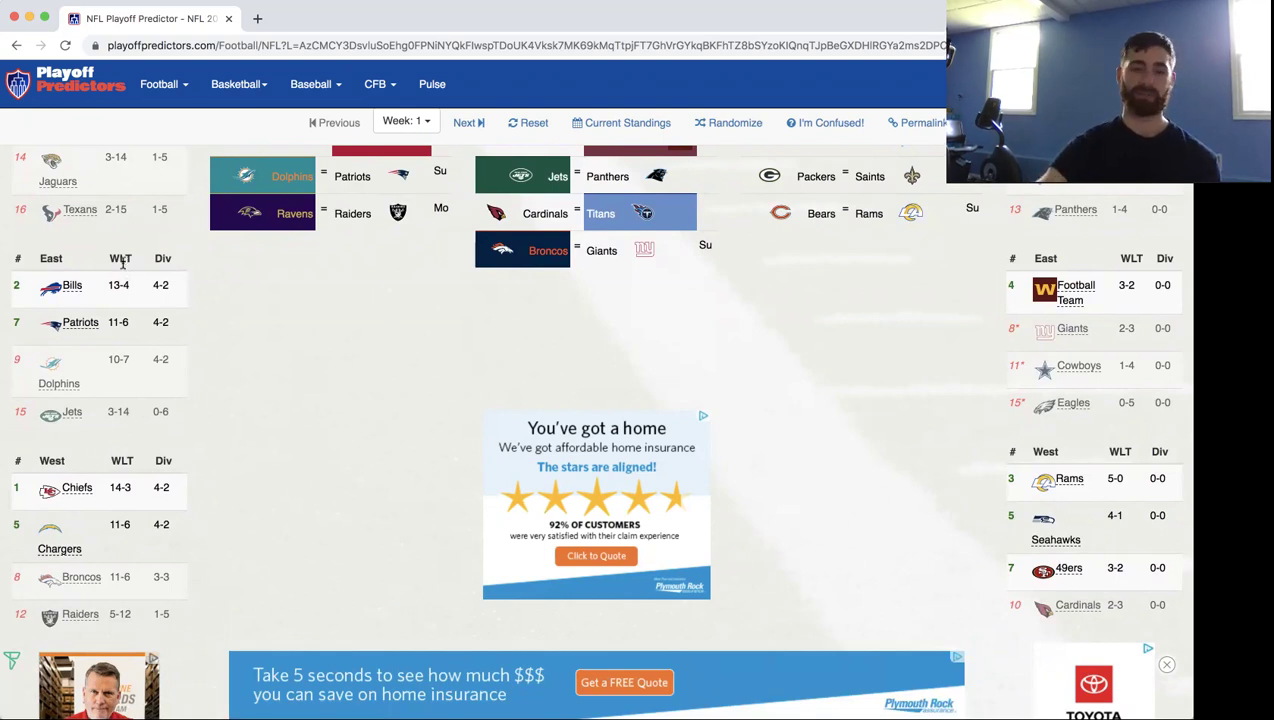
scroll(122, 262, "up", 5)
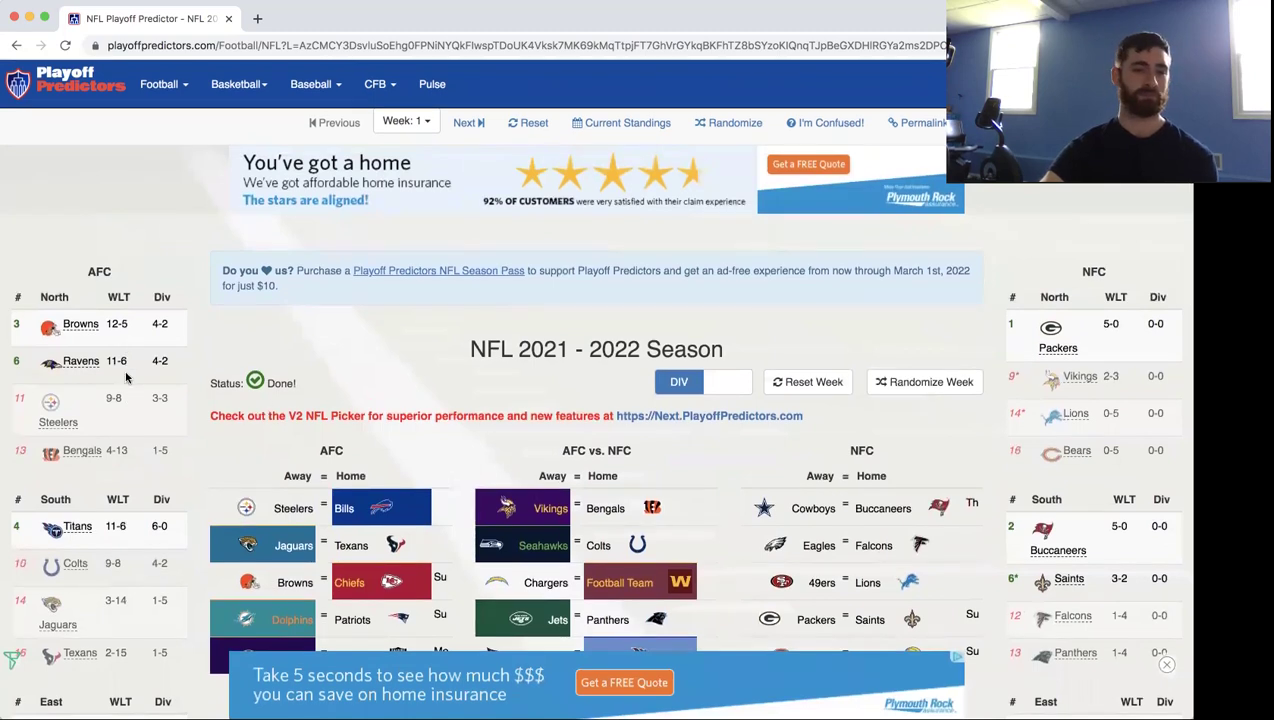
scroll(126, 378, "down", 3)
scroll(126, 380, "down", 5)
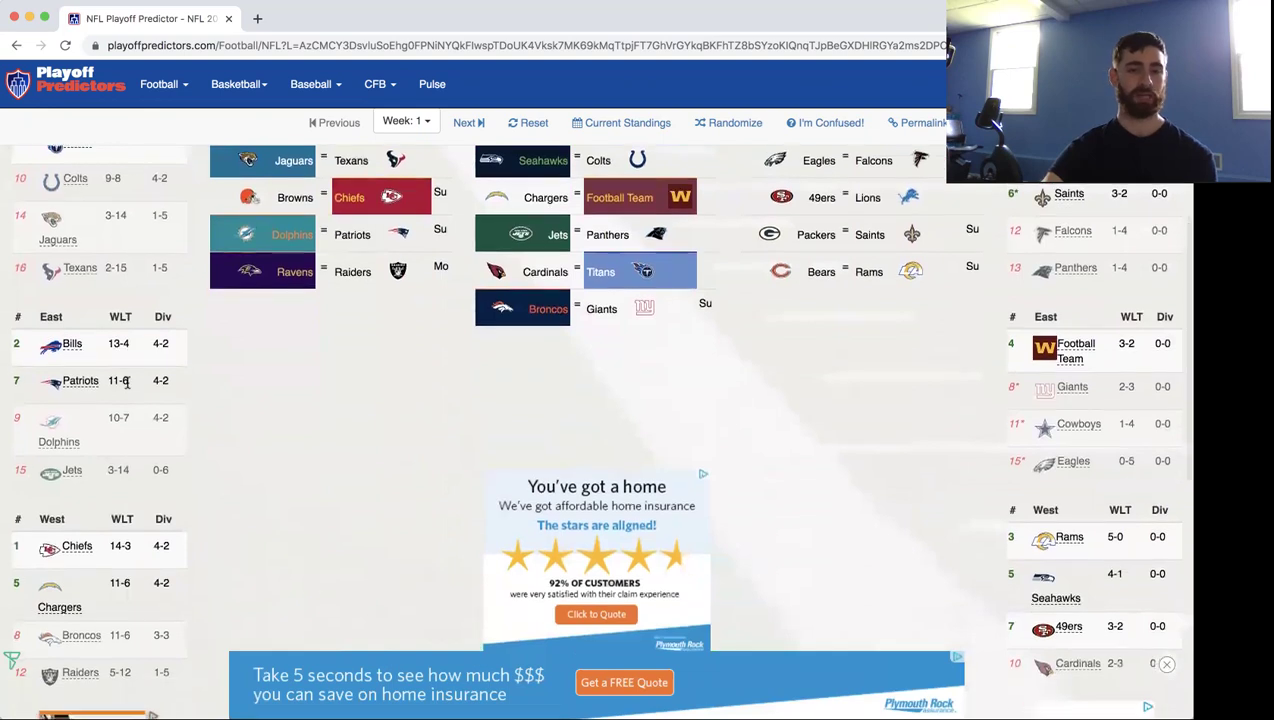
scroll(127, 385, "down", 1)
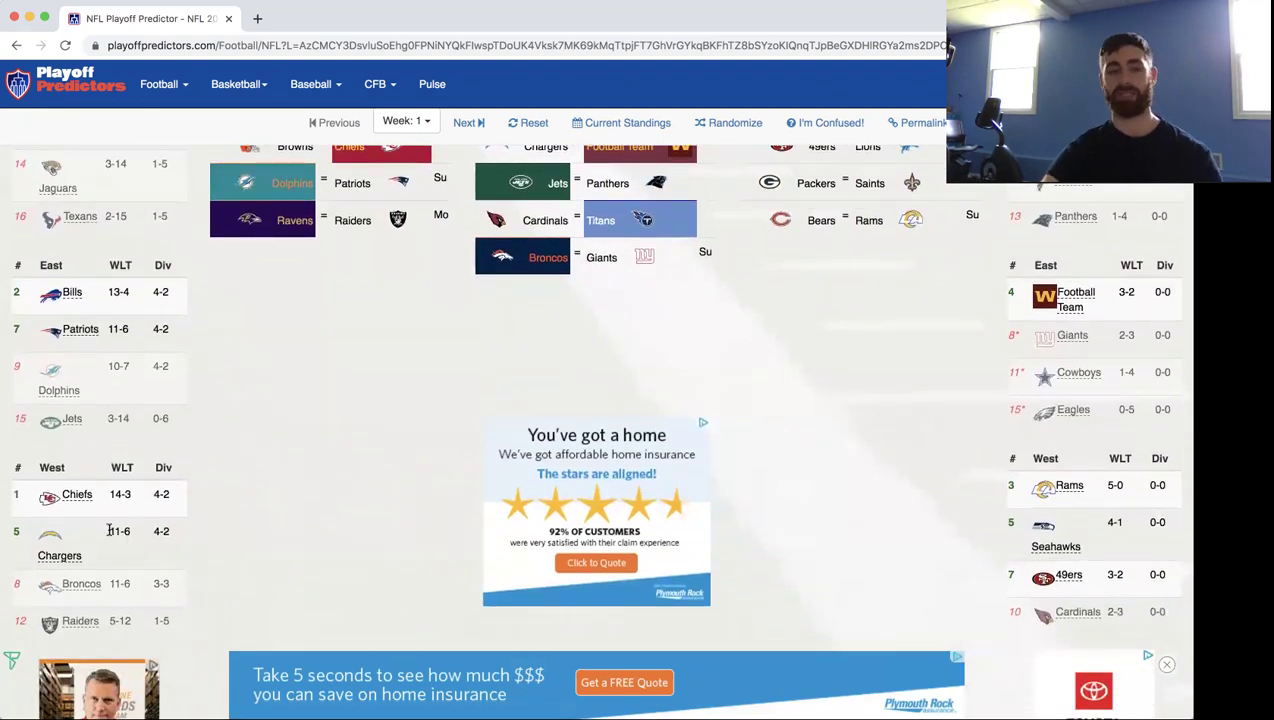
scroll(109, 530, "up", 3)
scroll(109, 530, "up", 3)
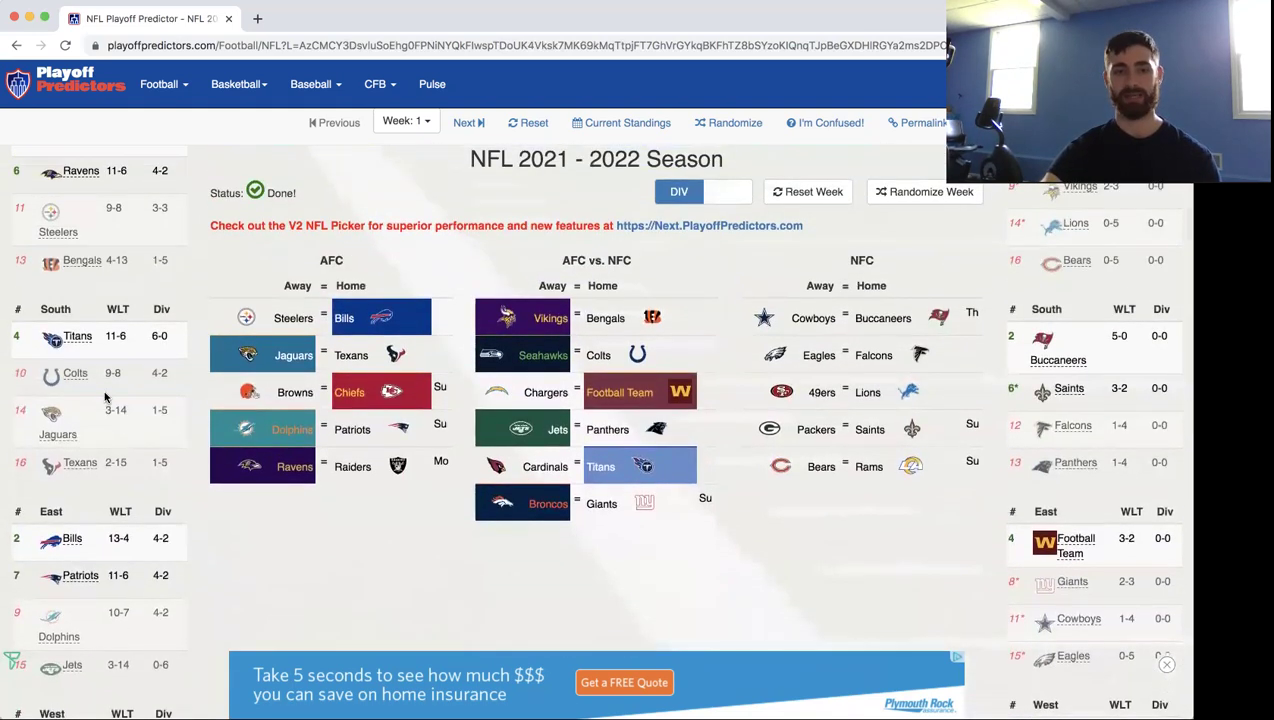
scroll(104, 397, "up", 4)
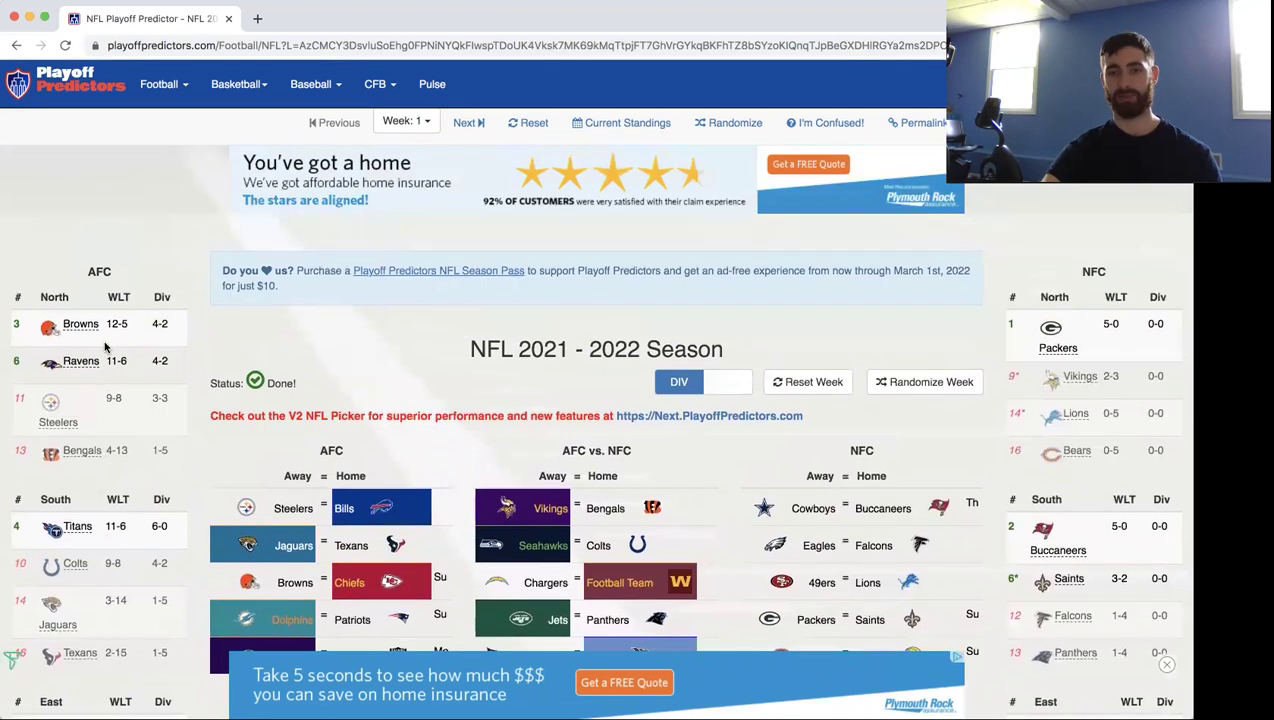